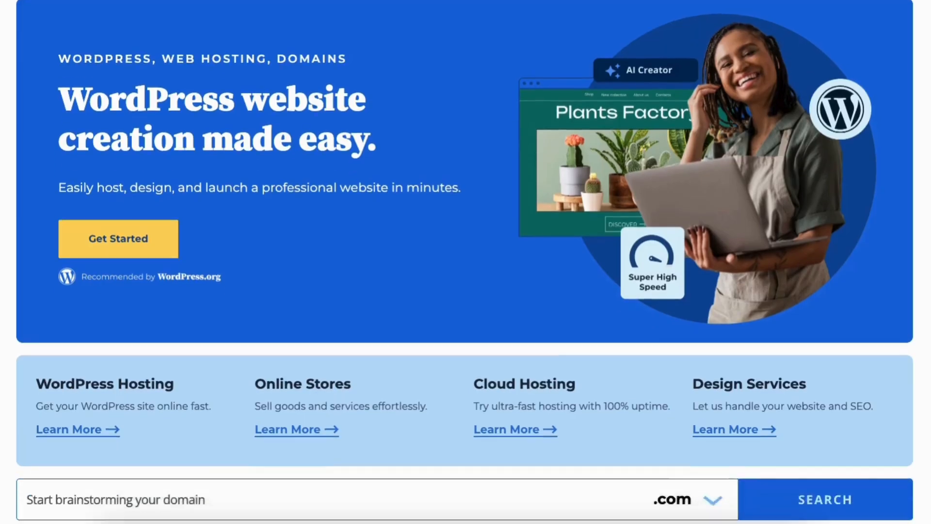
# Scroll down the Bluehost home page past the hosting overview toward the plan tiers.
pyautogui.scroll(-10, 465, 262)
pyautogui.scroll(-11, 466, 262)
pyautogui.scroll(-7, 466, 262)
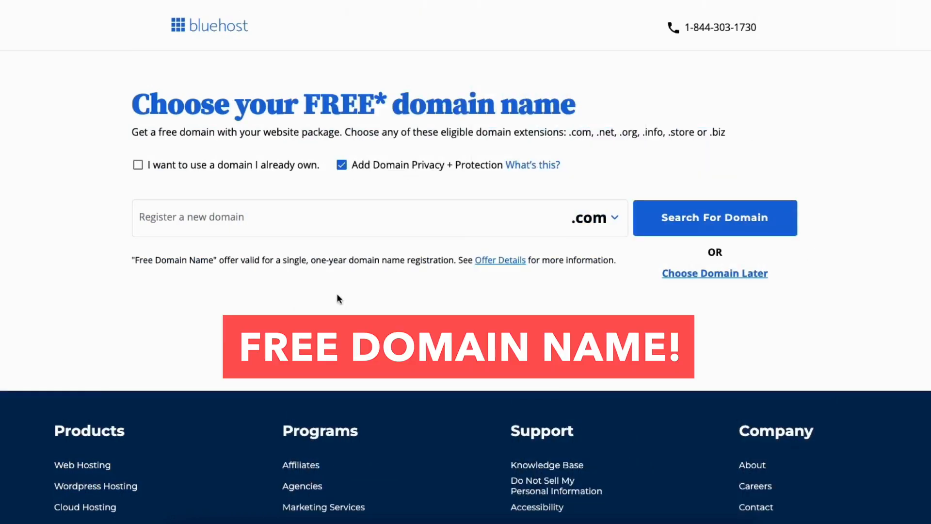
# Keep the .com extension, then tick 'I want to use a domain I already own'.
pyautogui.click(233, 219)
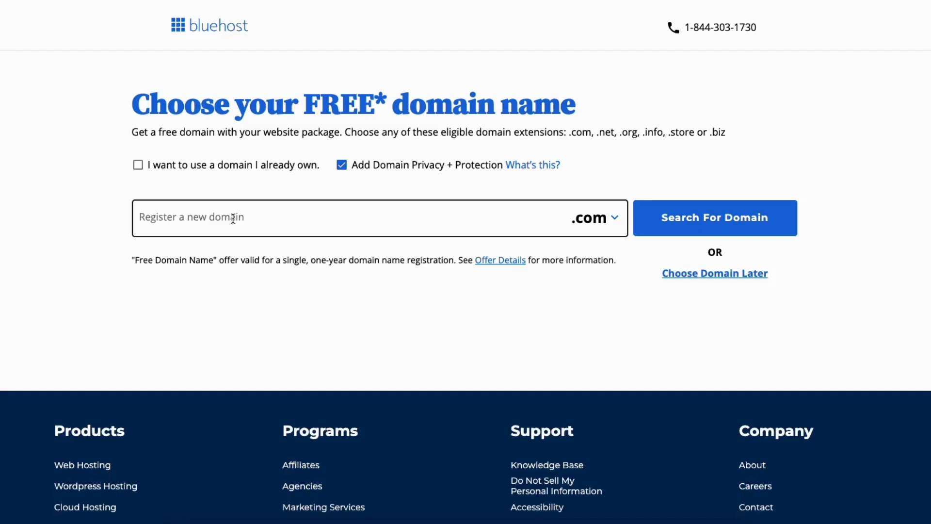
pyautogui.click(233, 219)
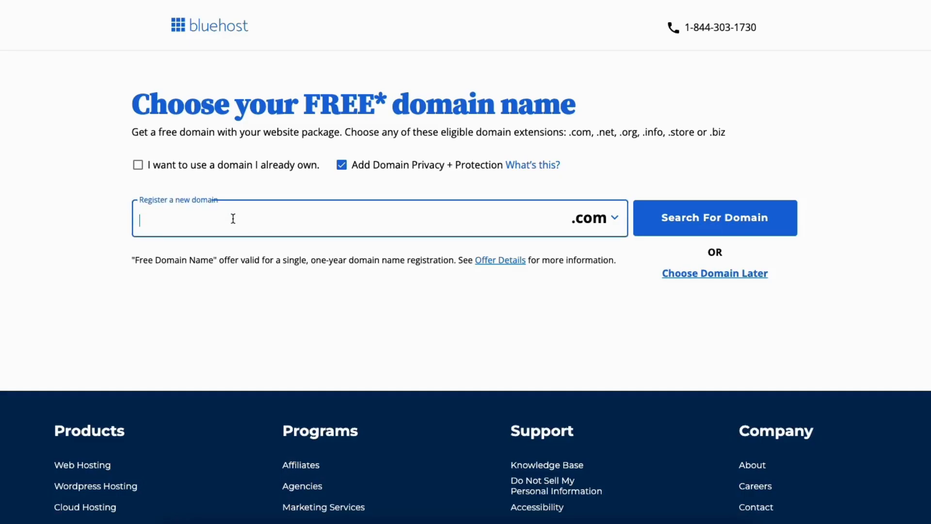
pyautogui.click(601, 224)
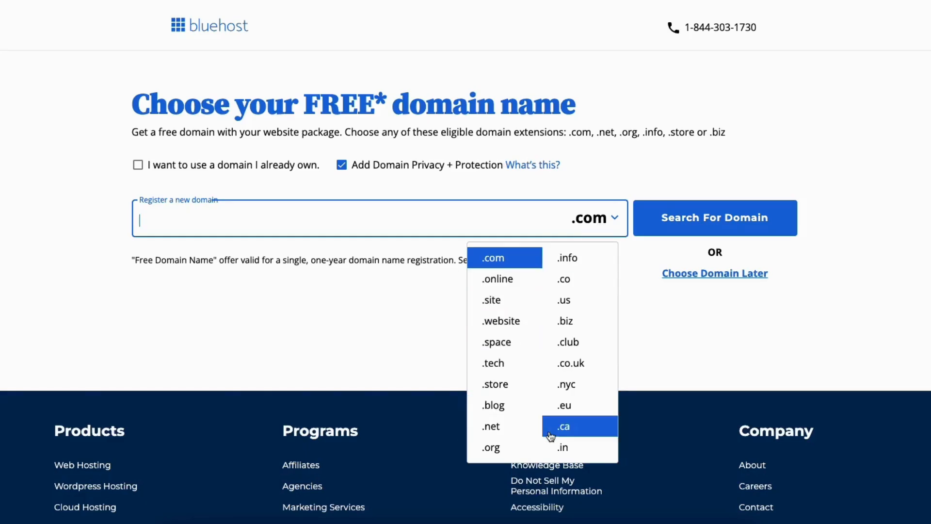
pyautogui.click(433, 304)
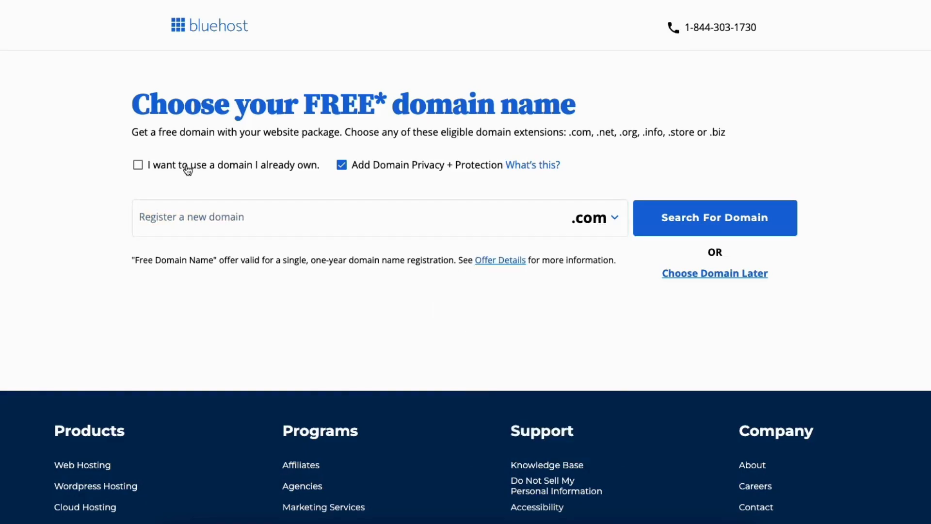
pyautogui.click(138, 165)
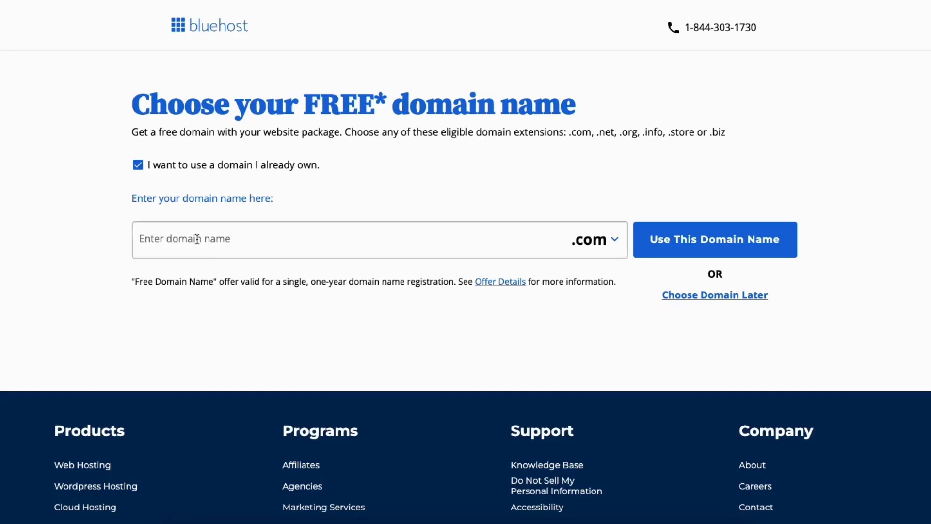
# Untick 'I want to use a domain I already own' to register a new domain instead.
pyautogui.click(138, 166)
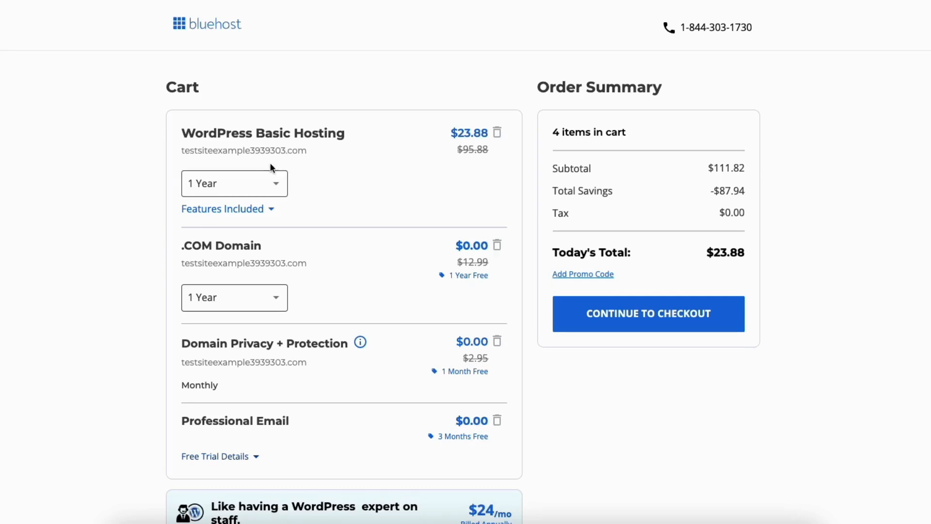
pyautogui.click(275, 188)
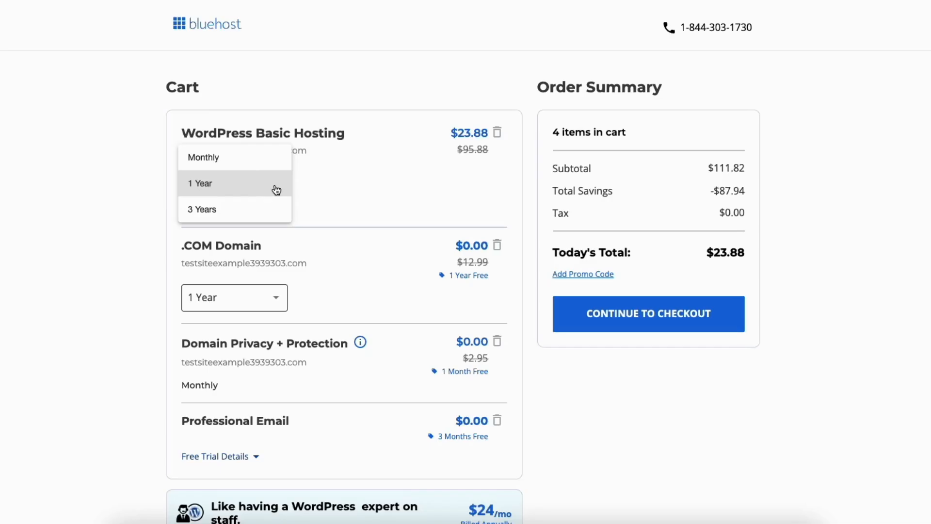
pyautogui.click(144, 196)
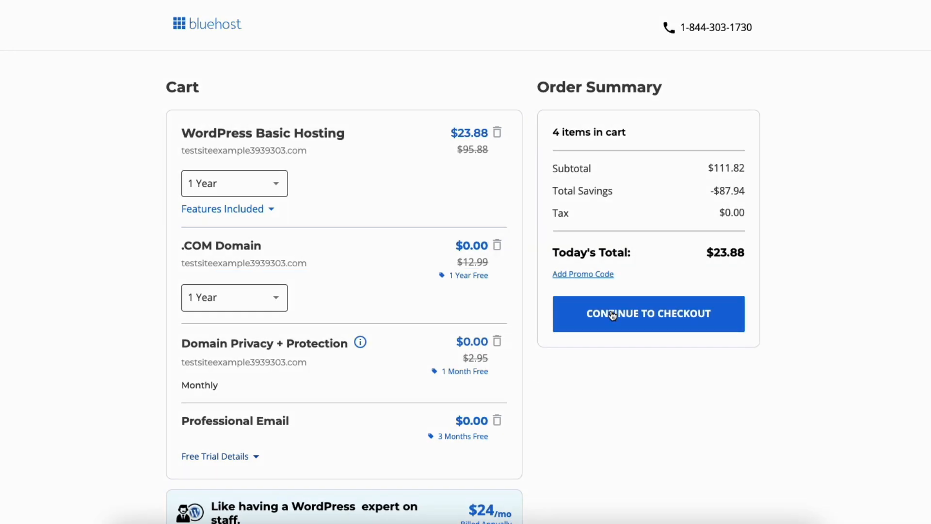
# Continue from the Bluehost cart to checkout.
pyautogui.click(613, 315)
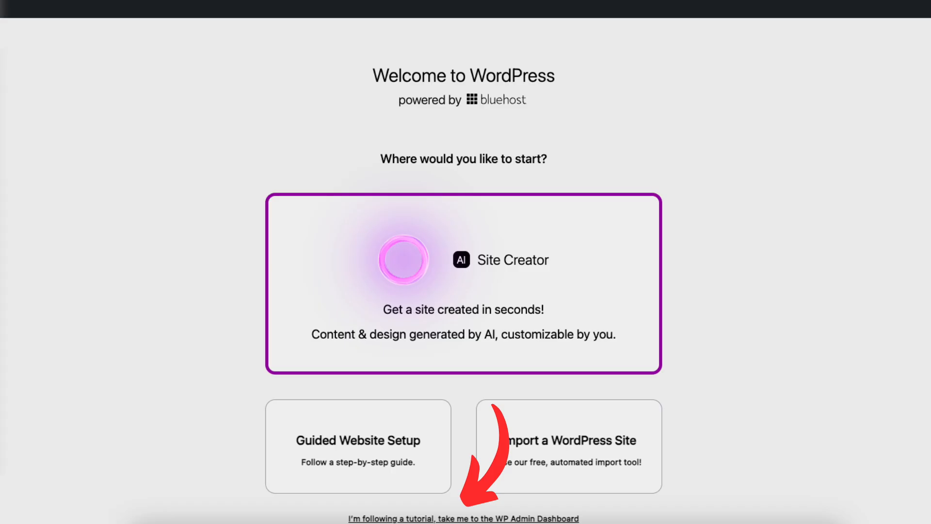
# Choose 'I'm following a tutorial, take me to the WP Admin Dashboard' to skip setup.
pyautogui.click(463, 518)
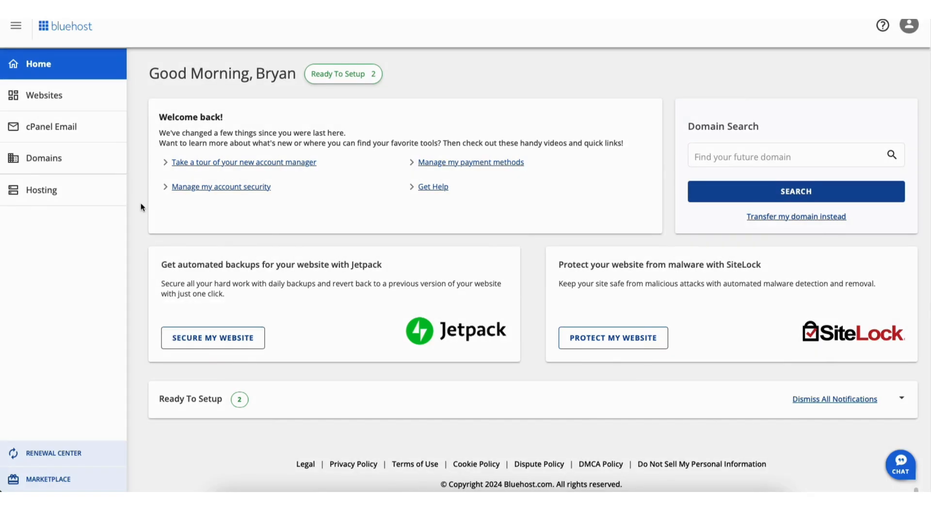
# From Websites, open the Welcome site's Settings and choose Edit WordPress Site.
pyautogui.click(48, 101)
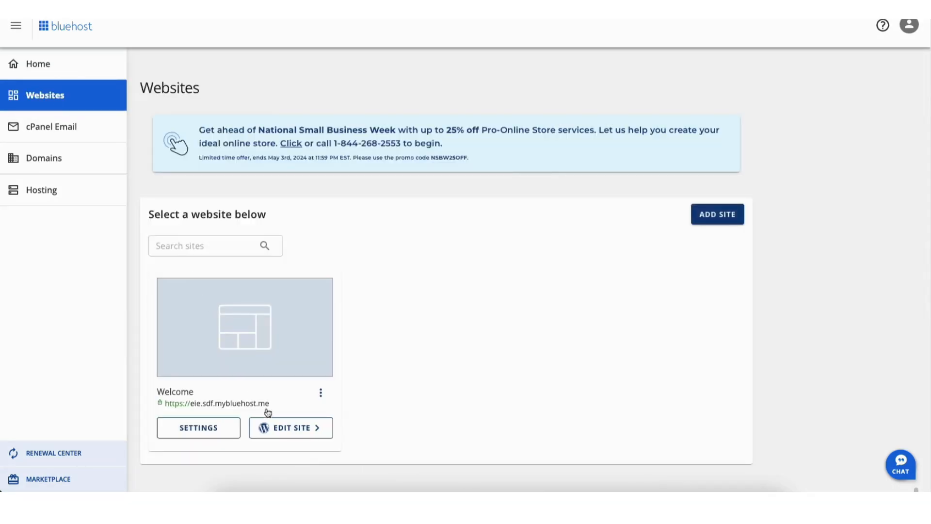
pyautogui.click(283, 429)
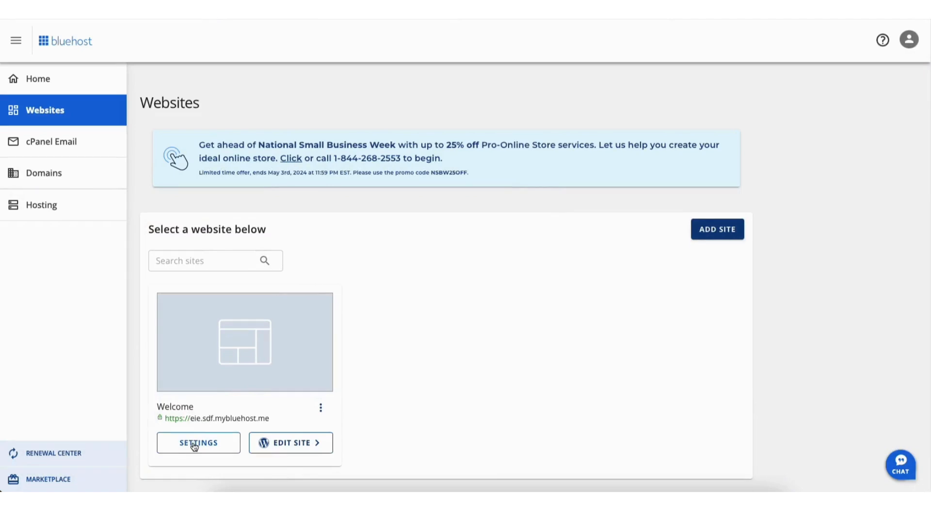
pyautogui.click(193, 443)
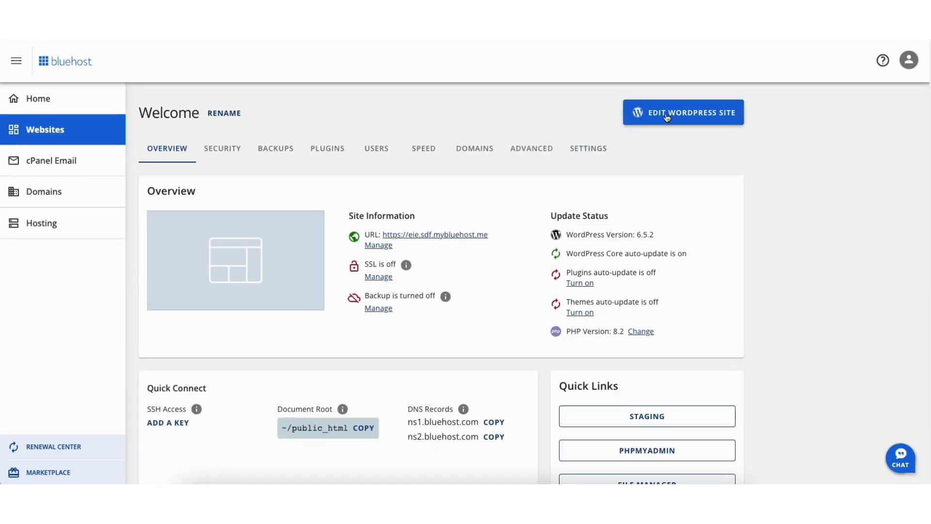
pyautogui.click(667, 116)
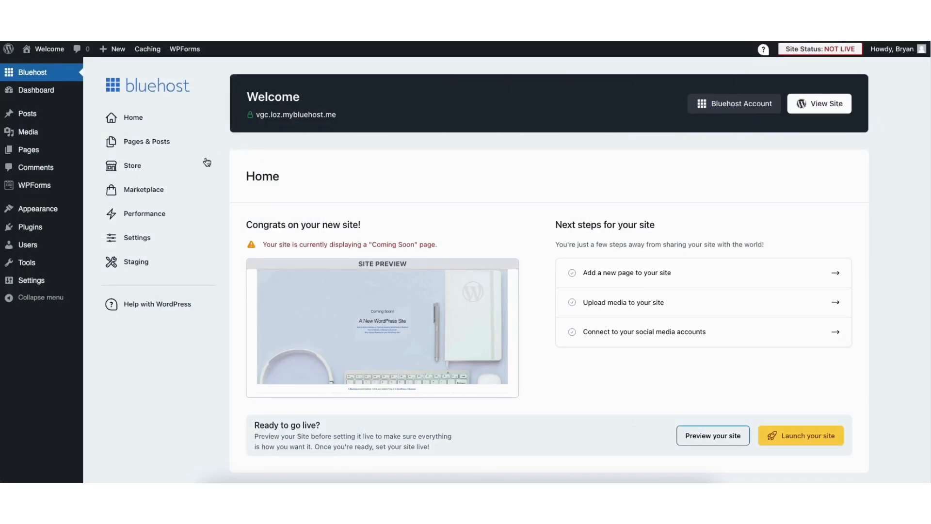
# In Settings > General, change http to https in WordPress Address and Site Address, then save.
pyautogui.moveTo(30, 284)
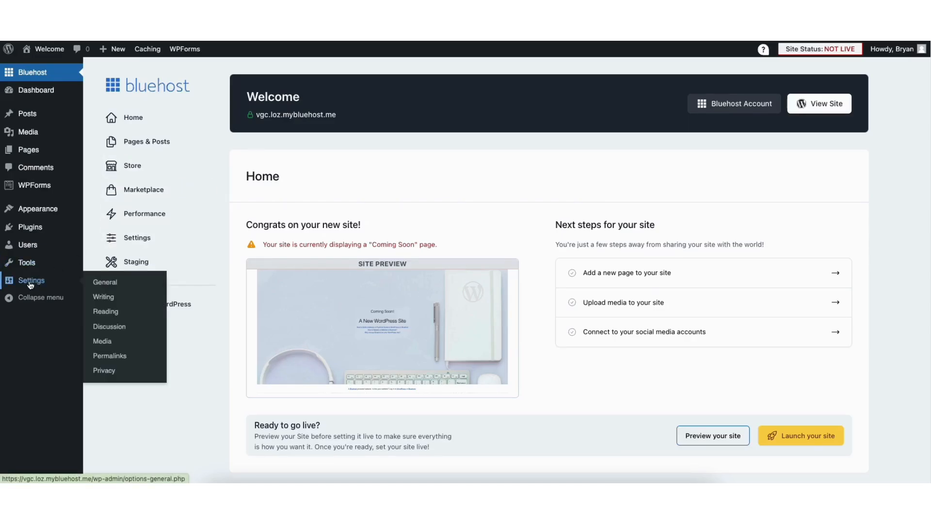
pyautogui.click(105, 282)
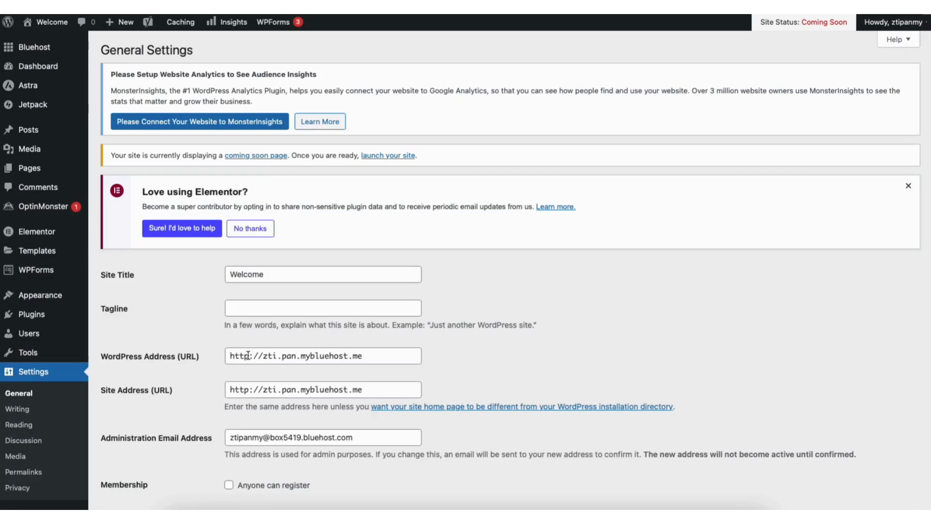
pyautogui.click(246, 356)
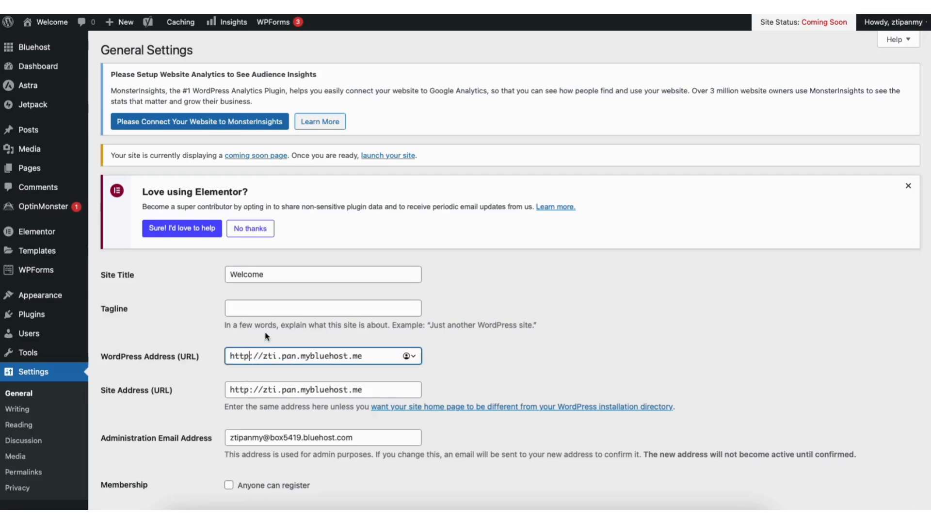
pyautogui.write('s')
pyautogui.click(248, 389)
pyautogui.write('s')
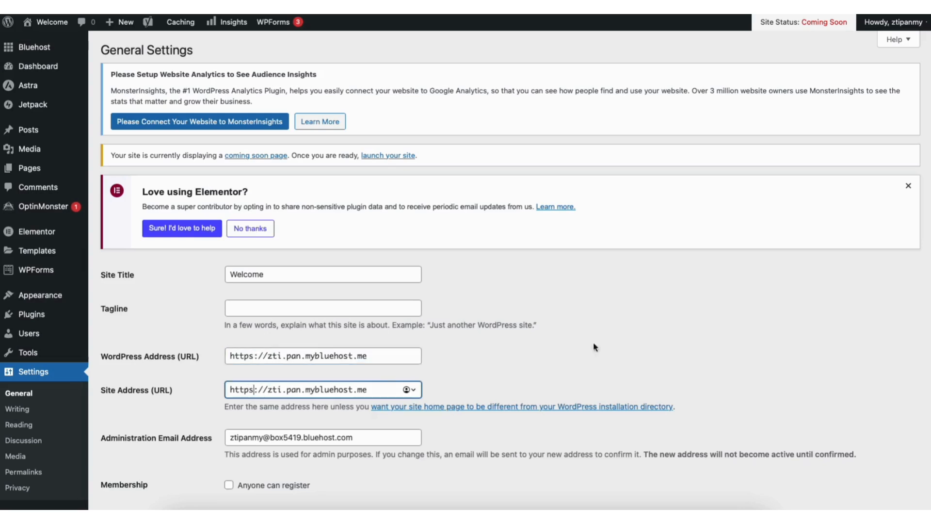
pyautogui.scroll(-12, 920, 450)
pyautogui.scroll(-3, 920, 450)
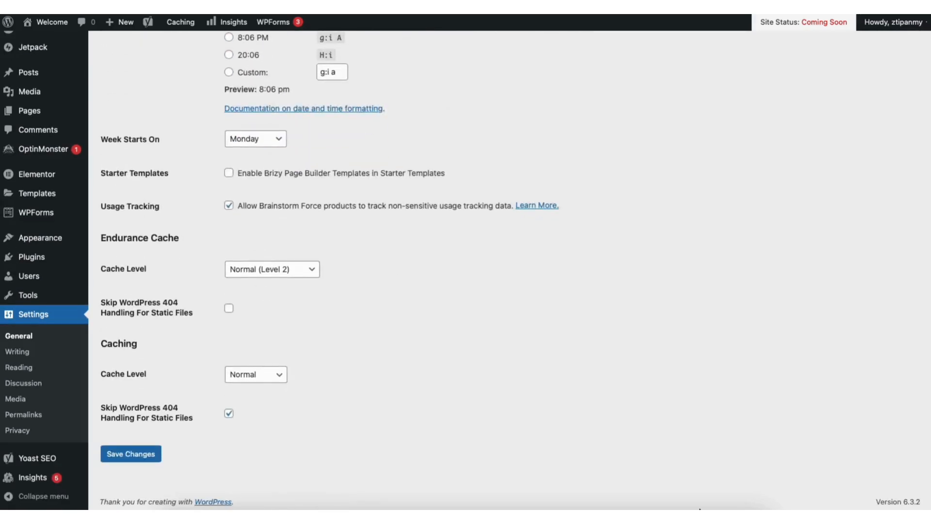
pyautogui.click(145, 446)
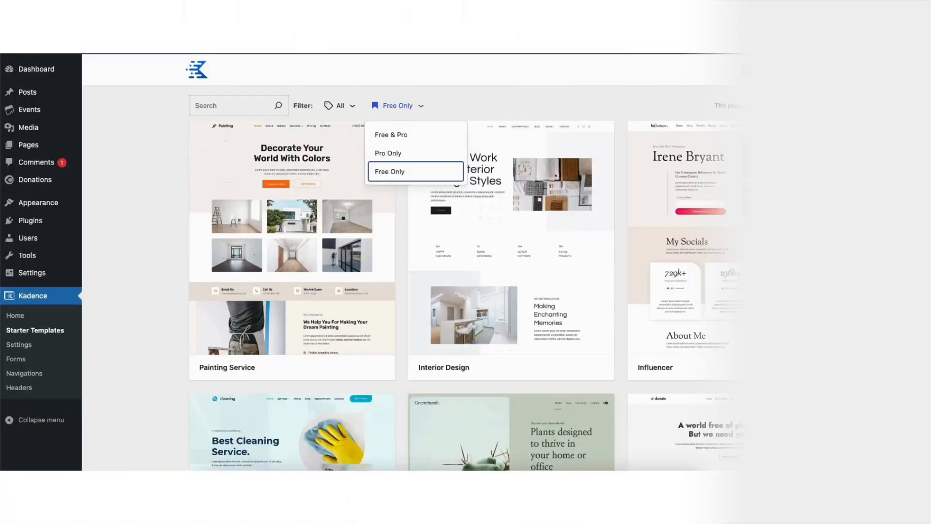
# Scroll through the Free Only Kadence starter templates.
pyautogui.scroll(-4, 511, 271)
pyautogui.scroll(-10, 511, 277)
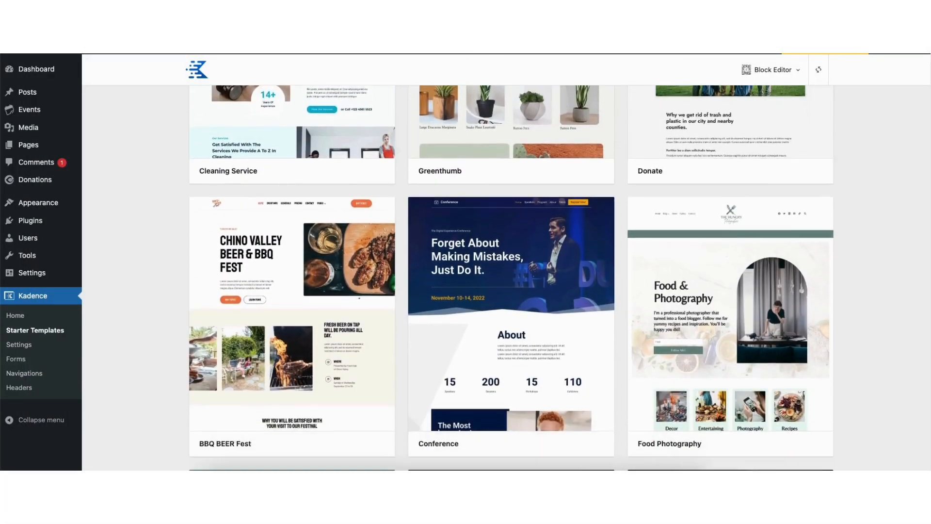
pyautogui.scroll(-12, 511, 278)
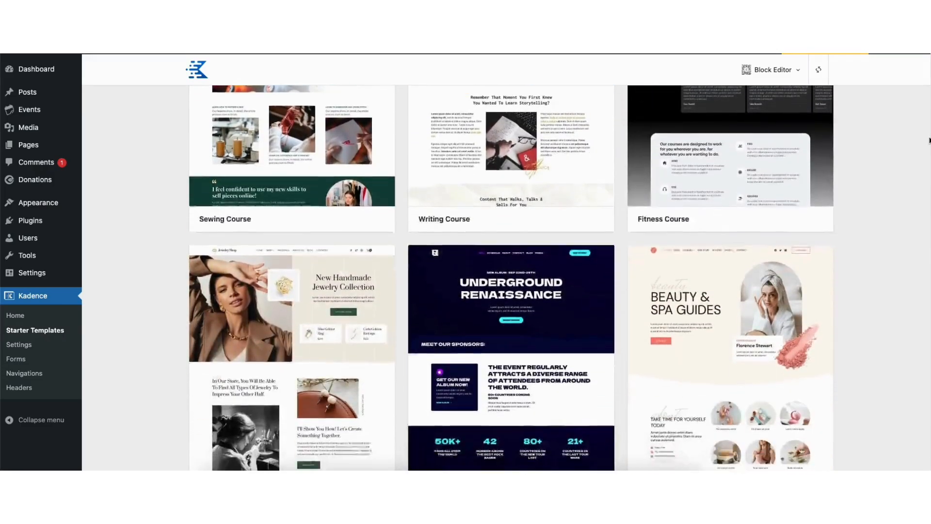
pyautogui.scroll(-10, 511, 278)
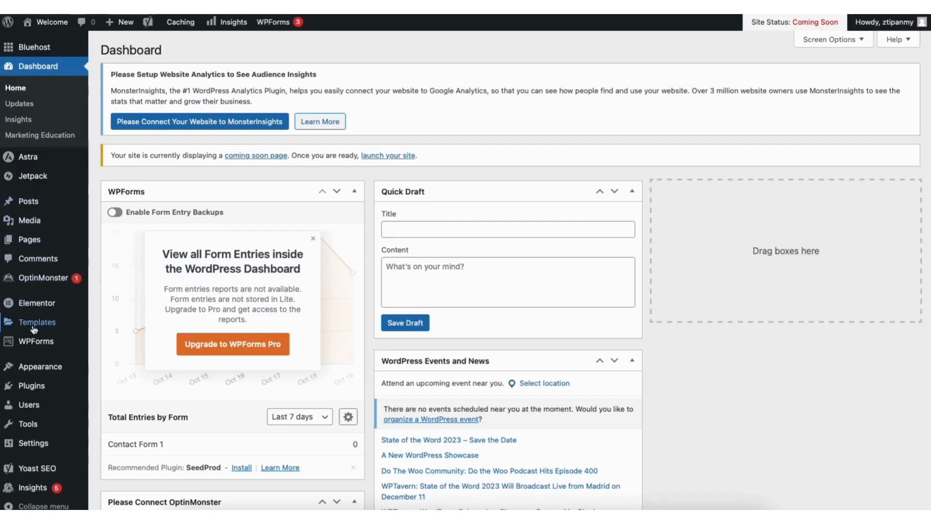
pyautogui.moveTo(40, 368)
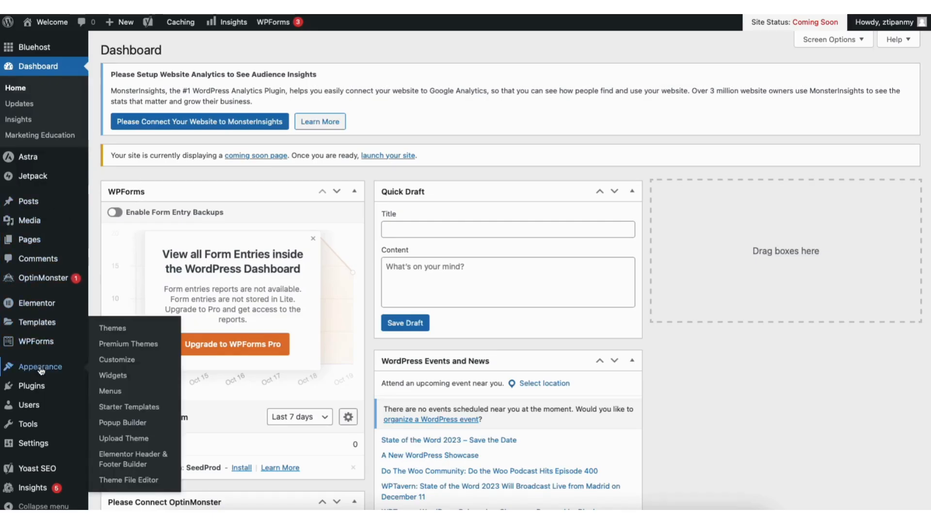
pyautogui.click(113, 328)
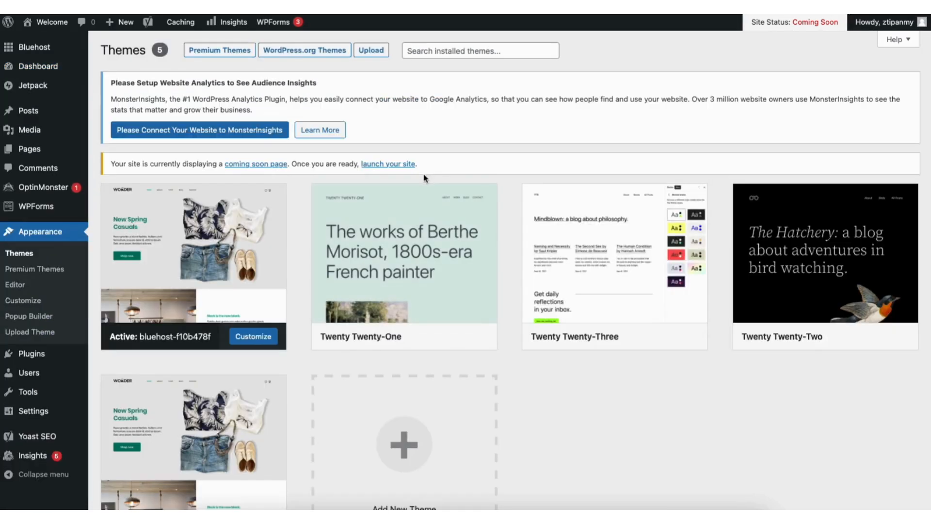
pyautogui.scroll(-2, 398, 339)
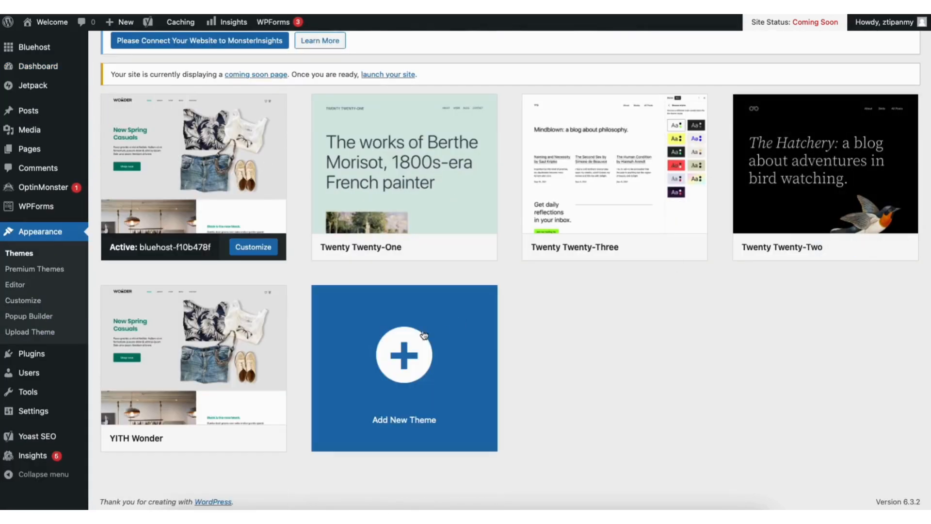
pyautogui.click(387, 376)
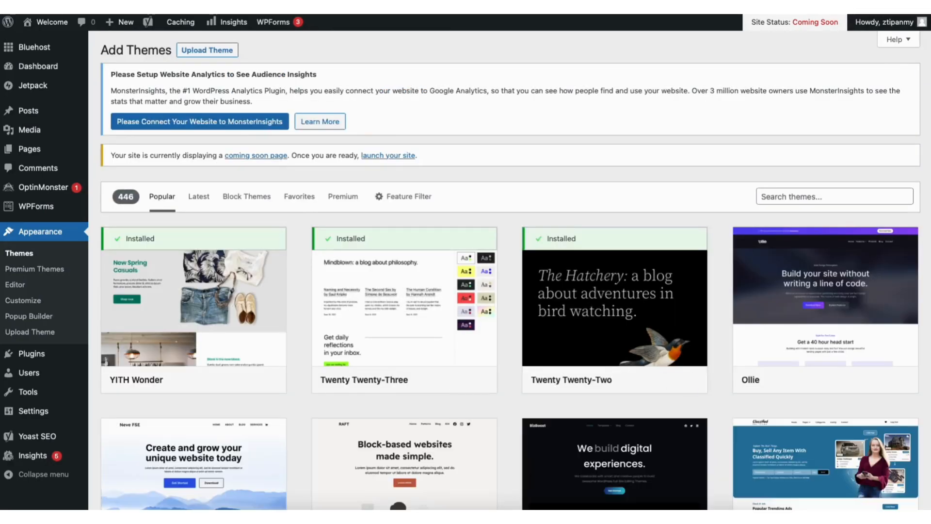
pyautogui.scroll(-8, 510, 271)
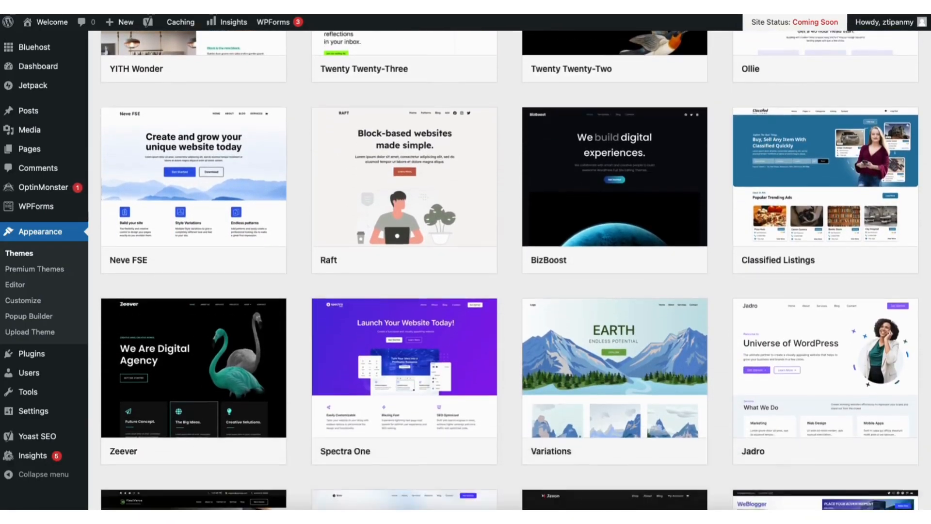
pyautogui.scroll(-9, 511, 271)
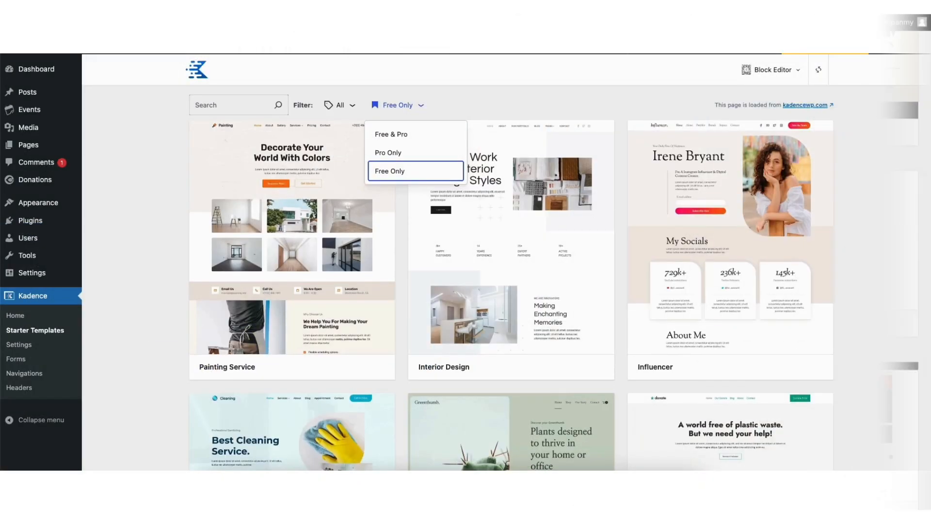
pyautogui.scroll(-5, 511, 272)
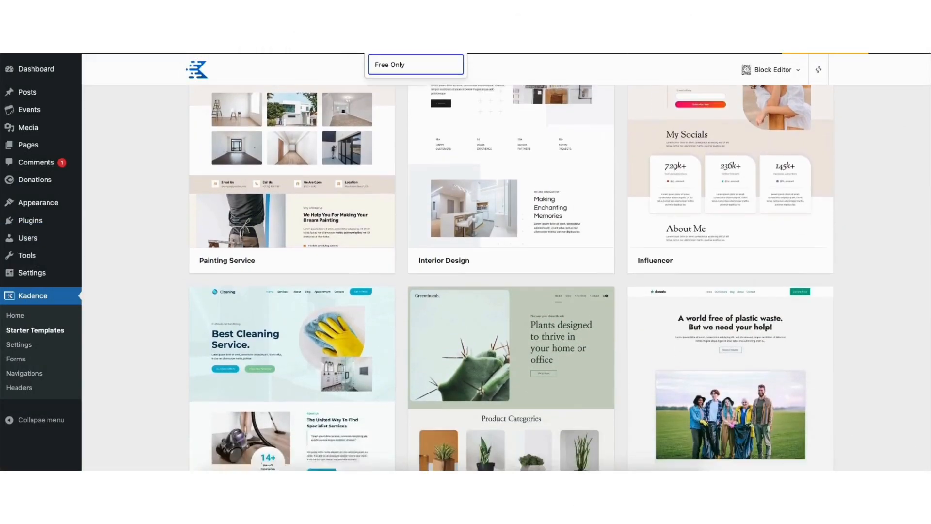
pyautogui.scroll(-8, 510, 272)
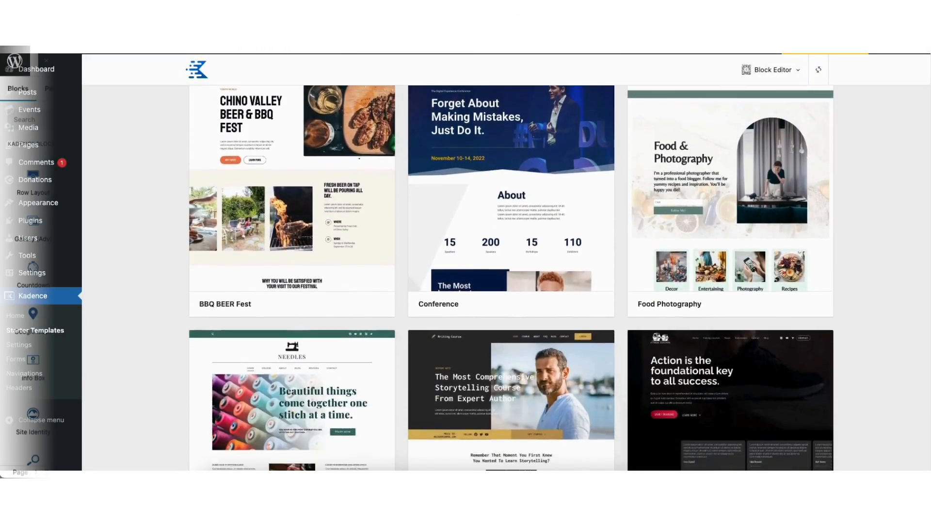
pyautogui.moveTo(130, 226); pyautogui.dragTo(483, 256)
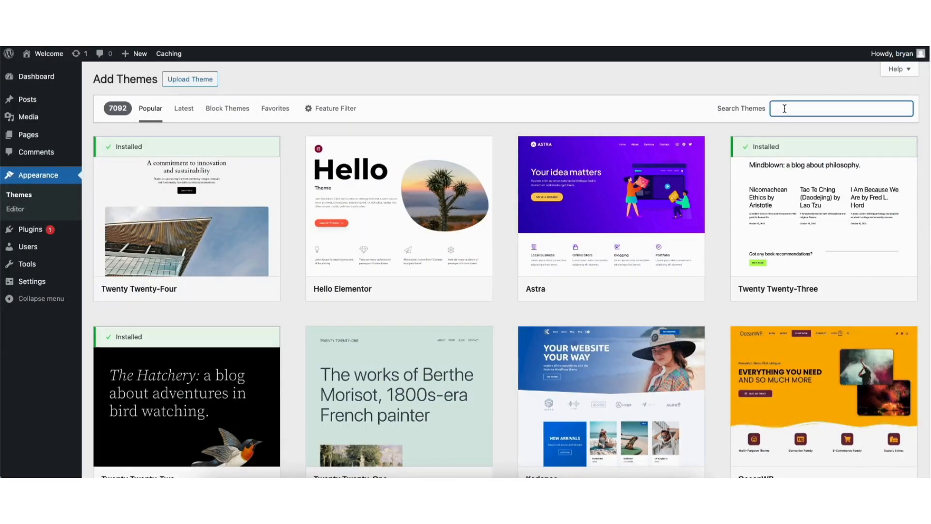
# Search themes for 'kadence', install the Kadence theme and activate it.
pyautogui.write('kadence')
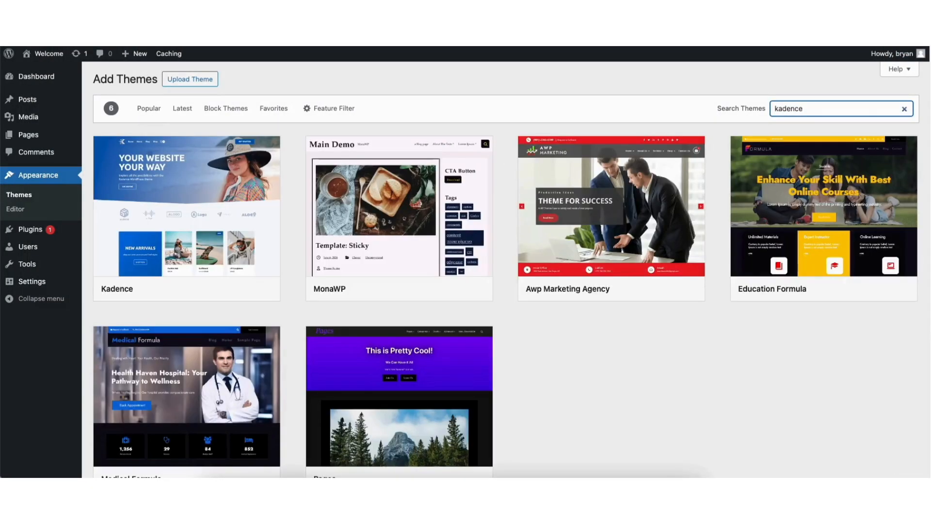
pyautogui.moveTo(169, 209)
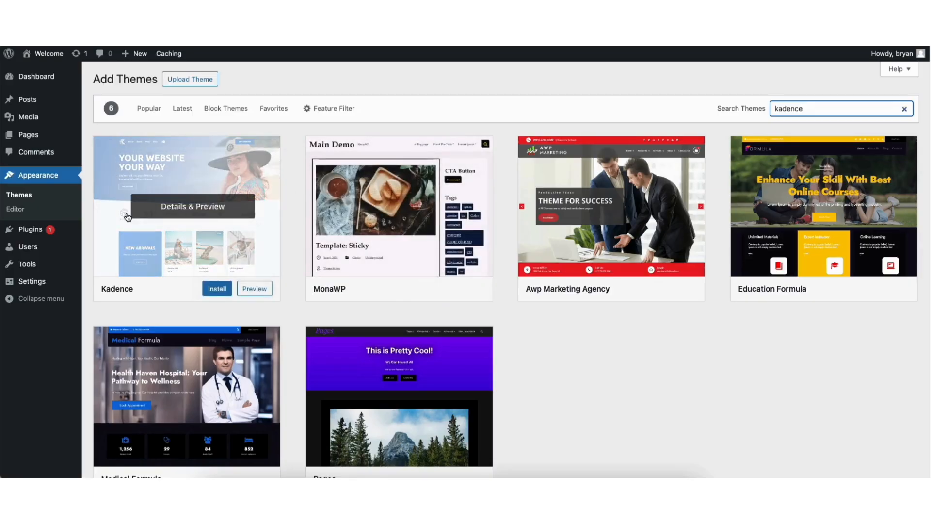
pyautogui.click(213, 291)
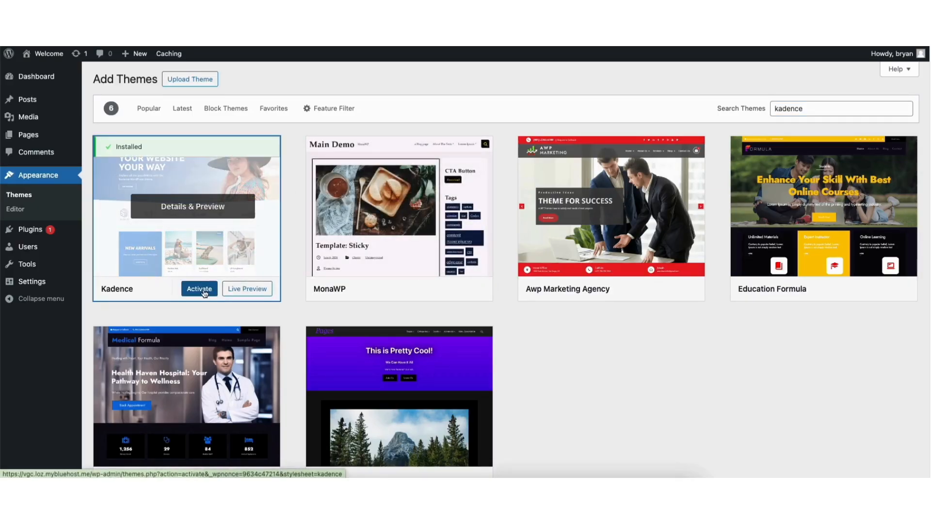
pyautogui.click(192, 289)
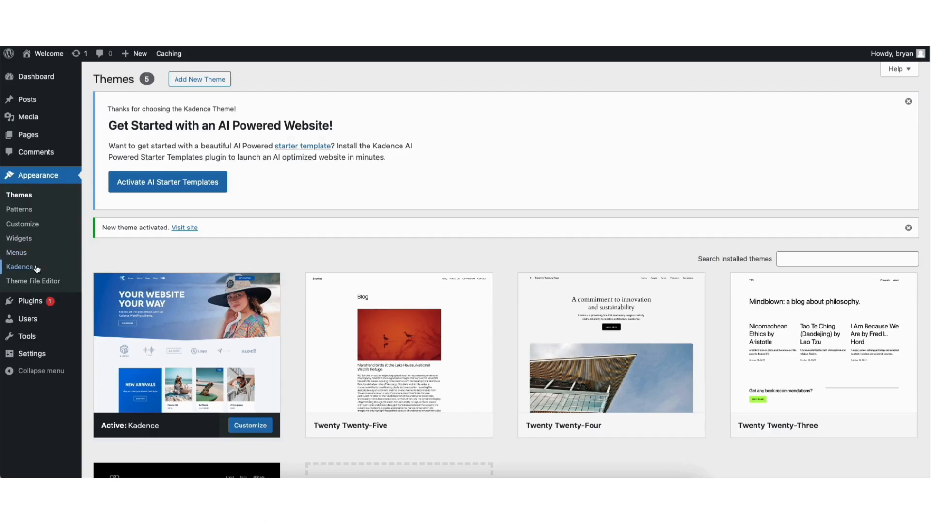
# Install the Kadence Starter Templates plugin from the Kadence dashboard and use classic templates.
pyautogui.click(20, 267)
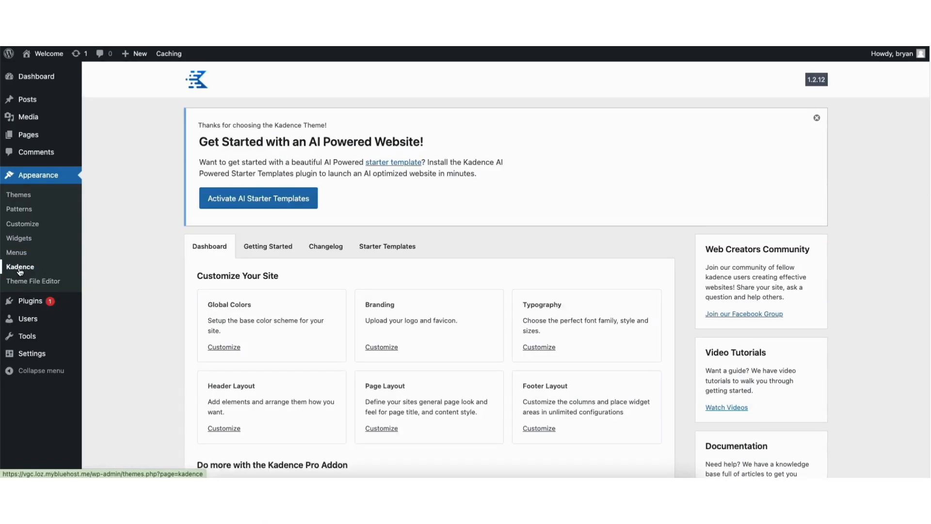
pyautogui.click(379, 248)
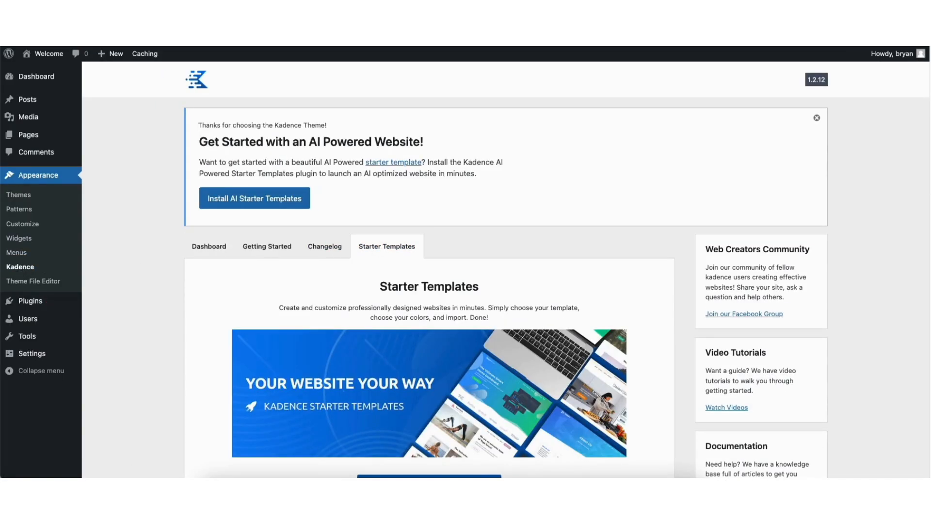
pyautogui.scroll(-1, 631, 252)
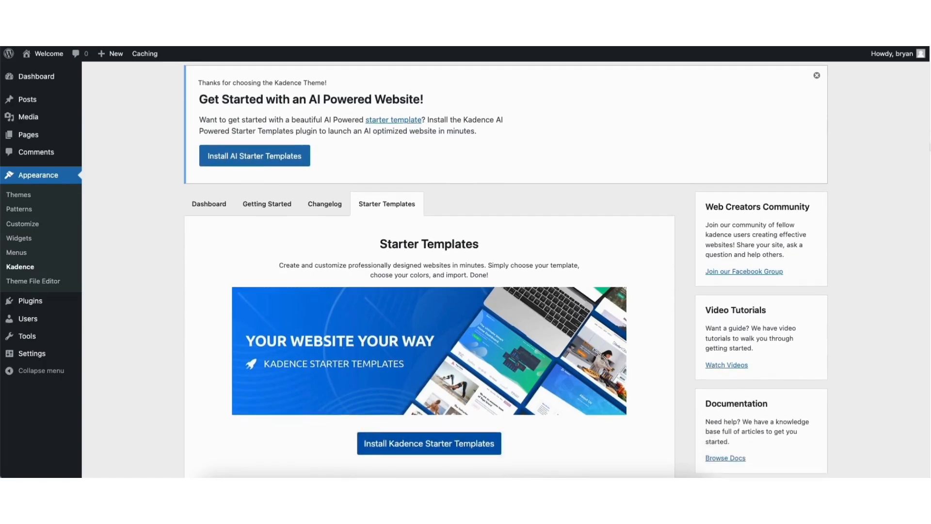
pyautogui.scroll(-2, 924, 179)
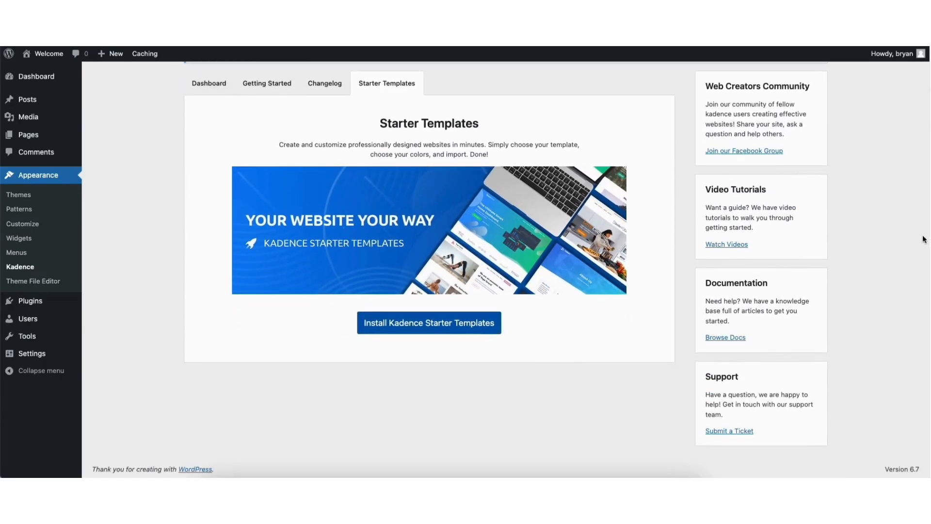
pyautogui.click(405, 331)
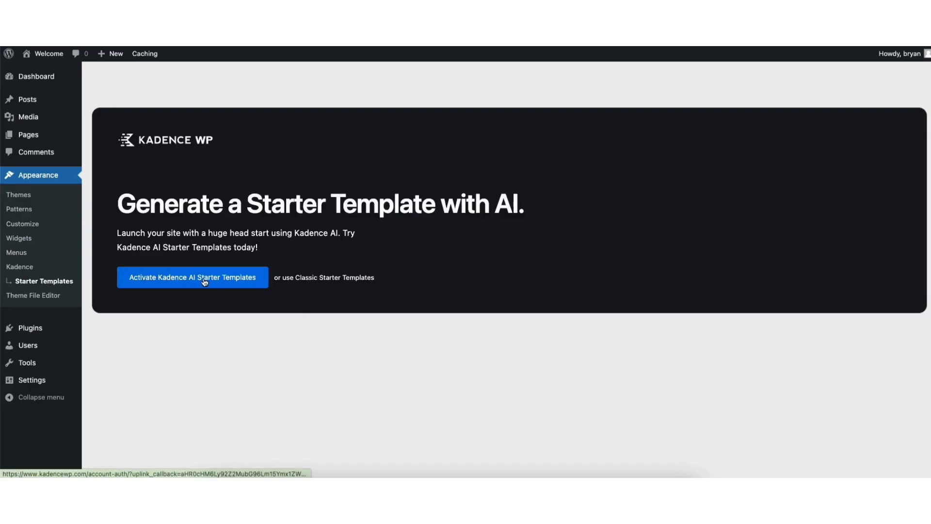
pyautogui.click(328, 278)
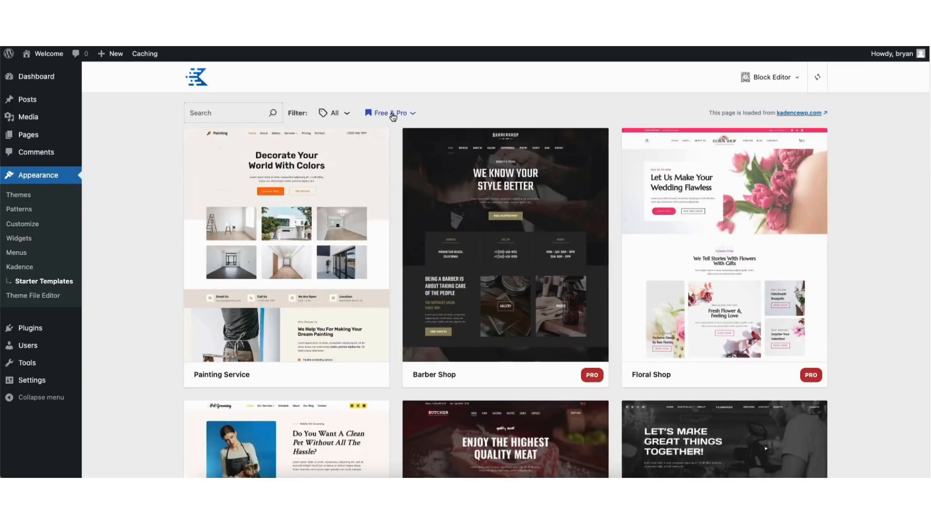
# Filter templates to Free Only, browse them, and open the Painting Service template.
pyautogui.click(393, 115)
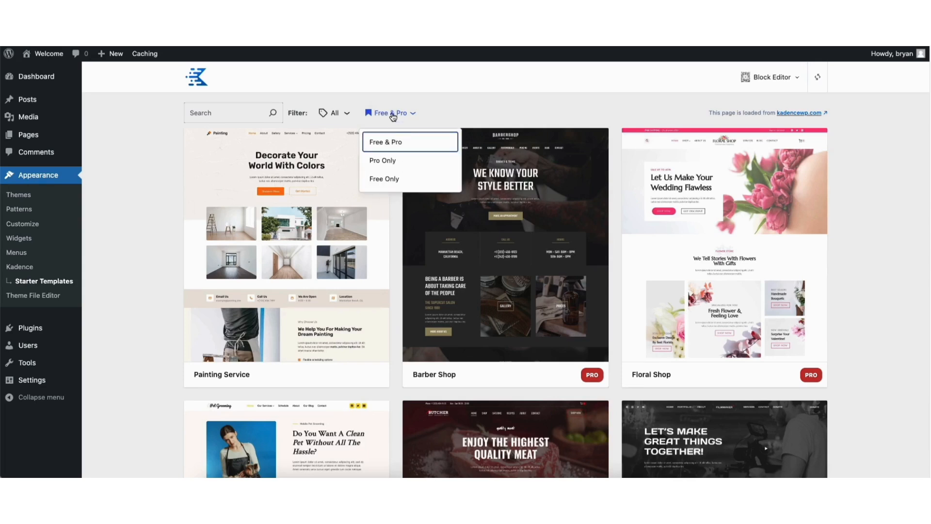
pyautogui.click(393, 181)
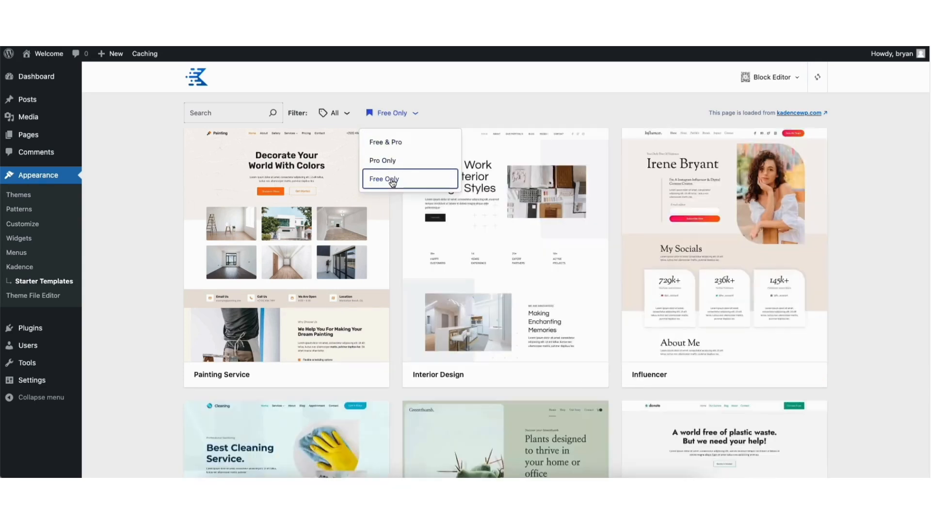
pyautogui.scroll(-10, 505, 285)
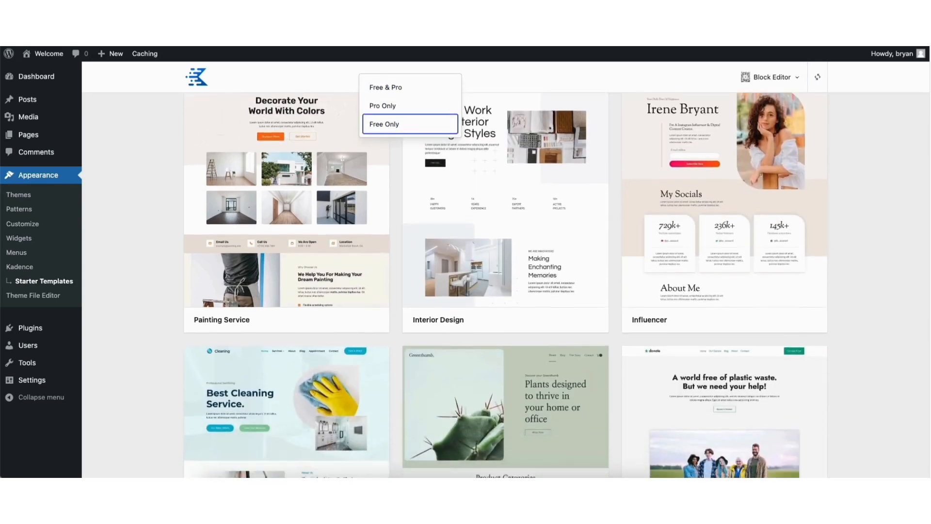
pyautogui.scroll(-12, 505, 285)
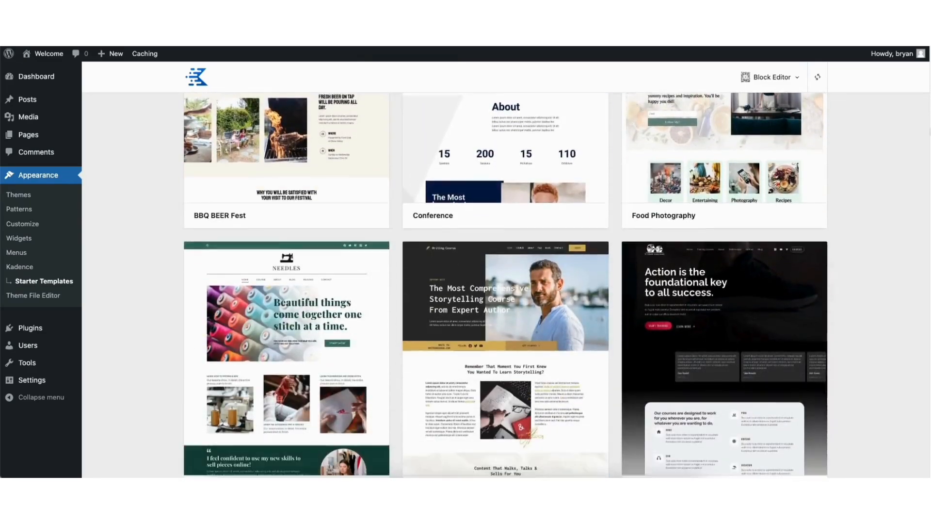
pyautogui.scroll(-8, 505, 286)
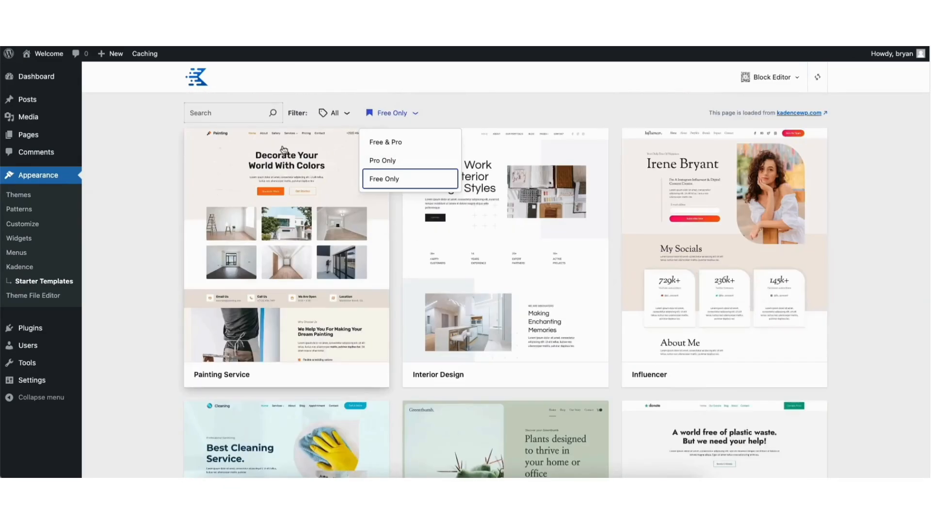
pyautogui.click(219, 113)
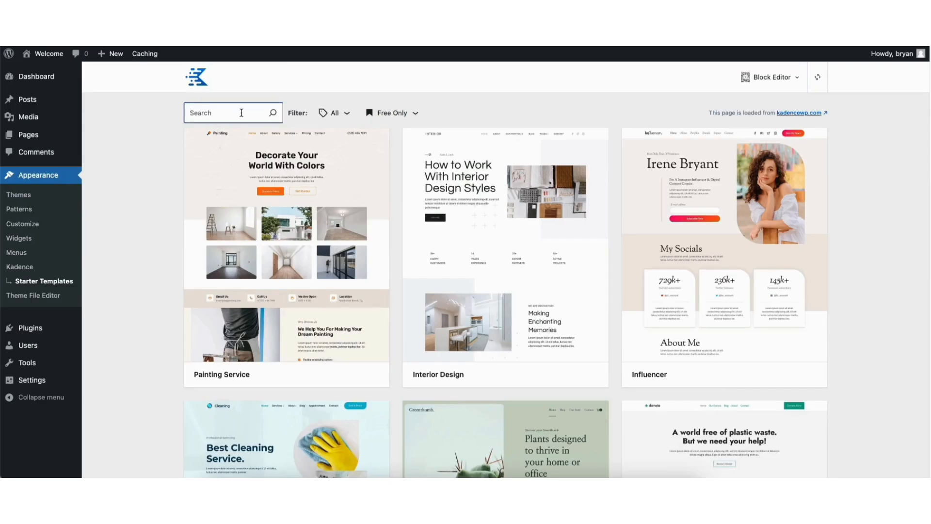
pyautogui.click(333, 113)
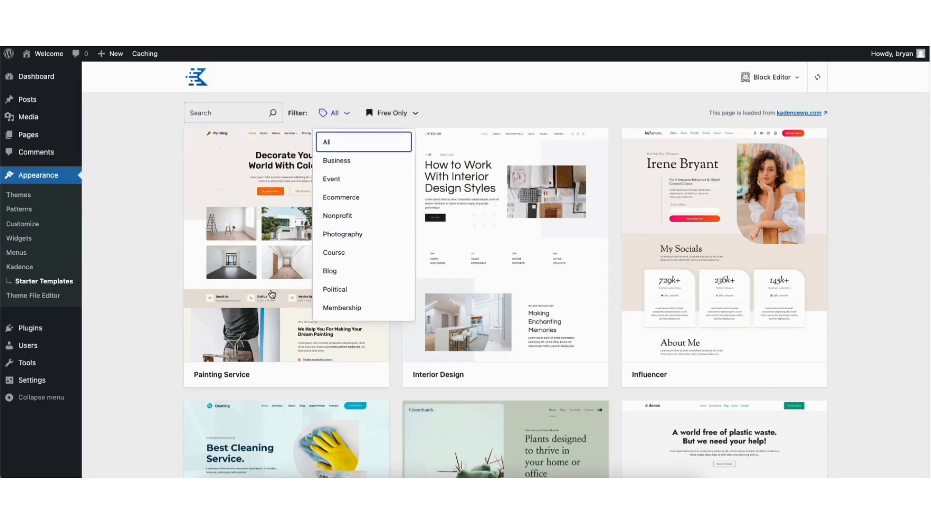
pyautogui.click(150, 273)
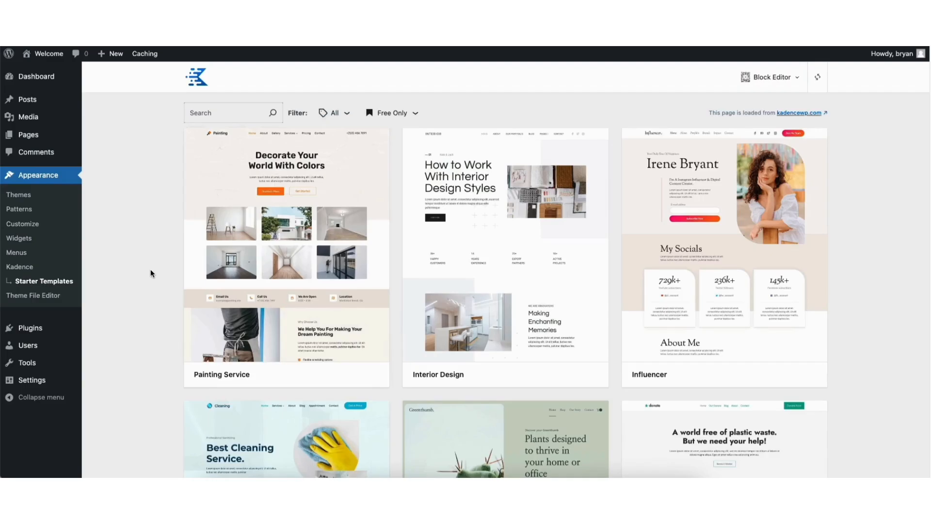
pyautogui.click(269, 266)
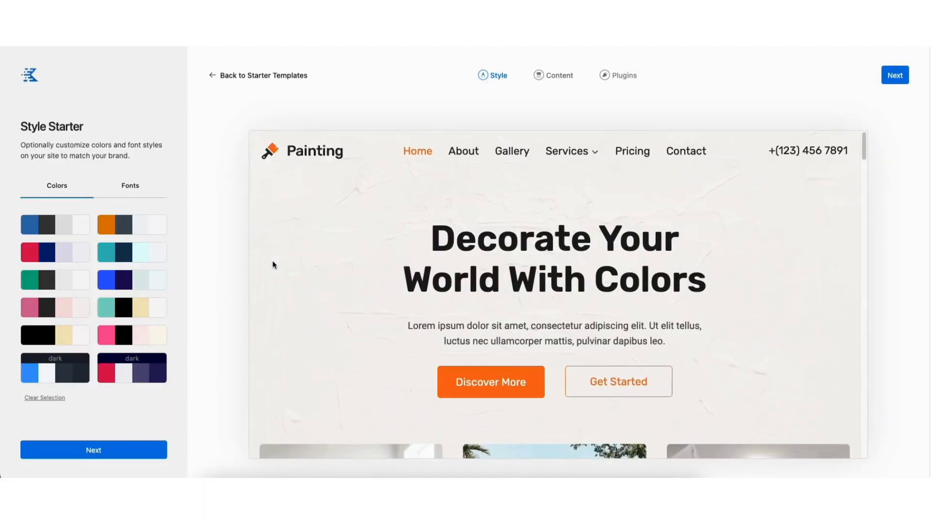
# Leave the Painting Service style preview and go back to the free Starter Templates grid.
pyautogui.moveTo(864, 146); pyautogui.dragTo(835, 234)
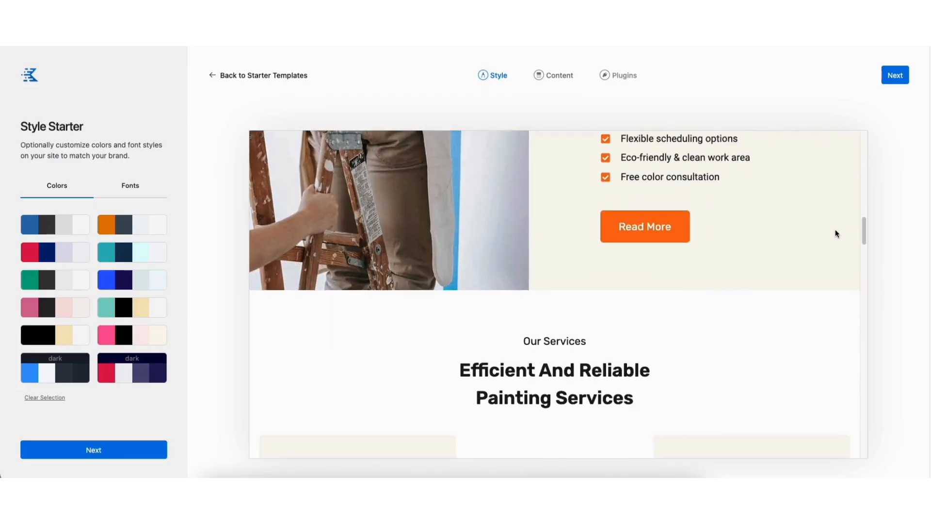
pyautogui.click(260, 76)
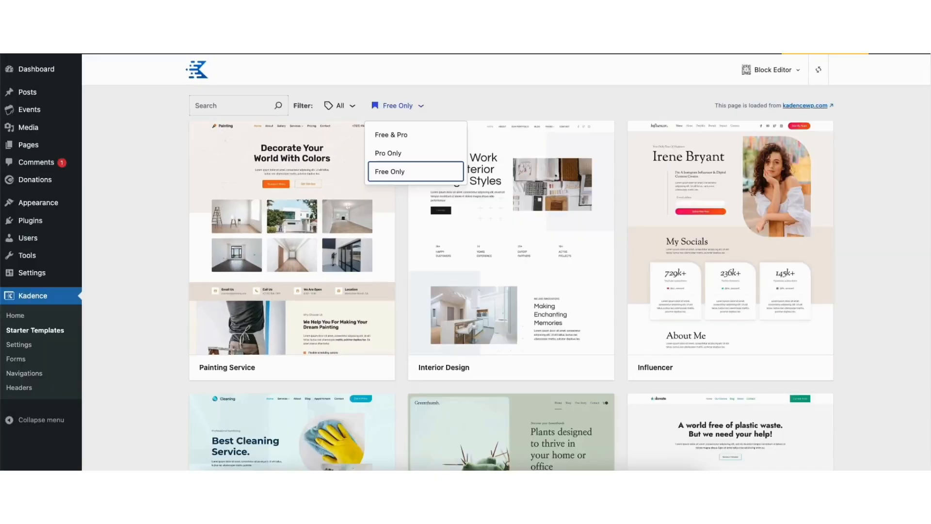
pyautogui.click(402, 148)
pyautogui.scroll(-6, 402, 148)
pyautogui.scroll(-10, 511, 277)
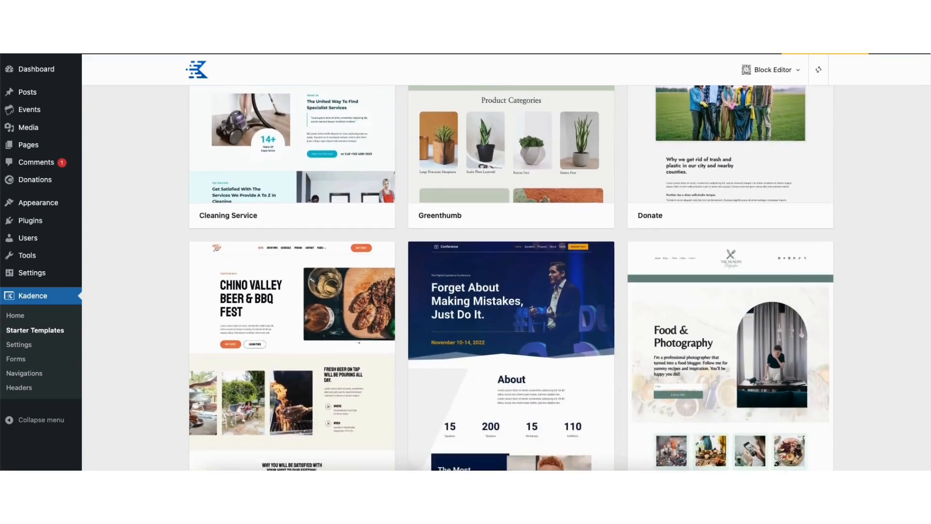
pyautogui.scroll(-11, 511, 277)
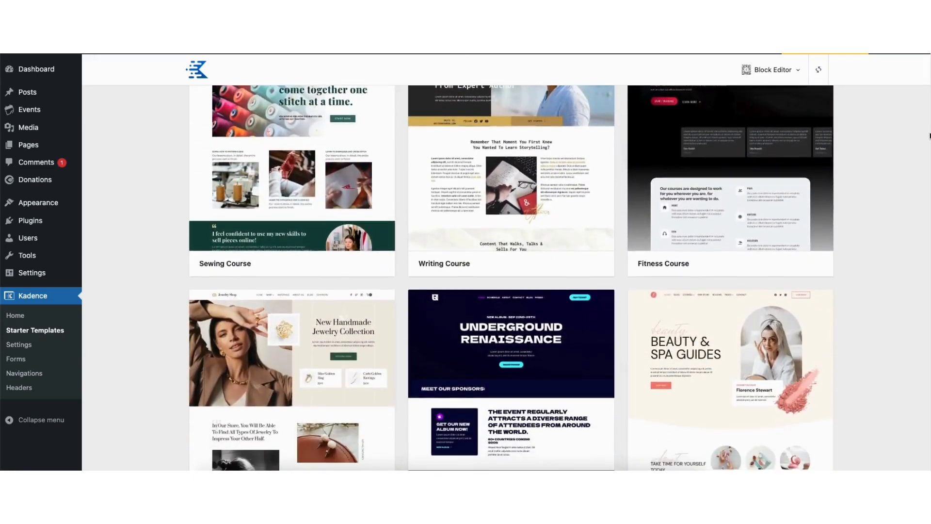
pyautogui.scroll(-8, 511, 276)
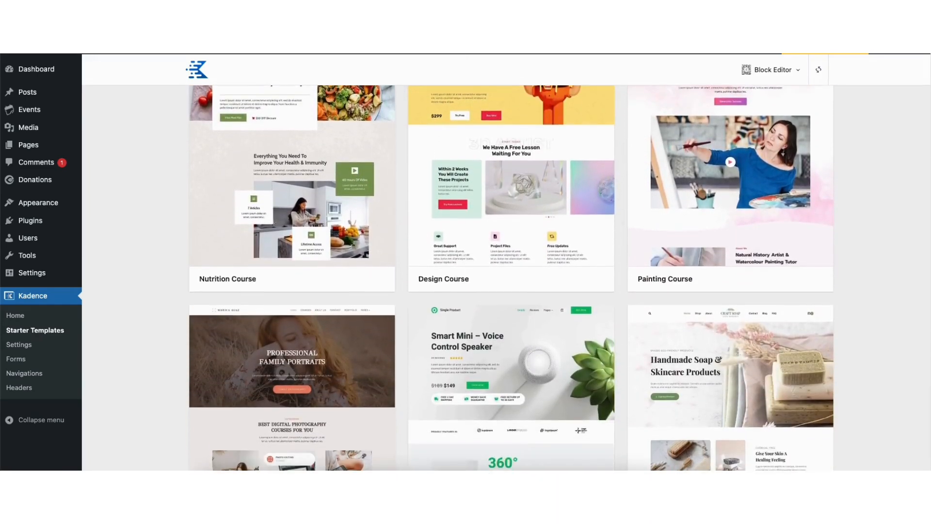
pyautogui.scroll(-9, 511, 277)
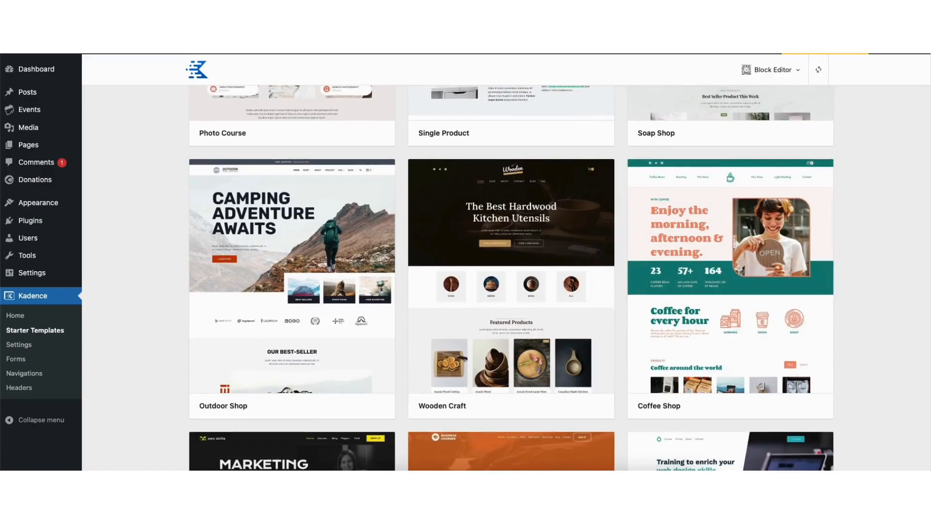
pyautogui.scroll(-11, 511, 277)
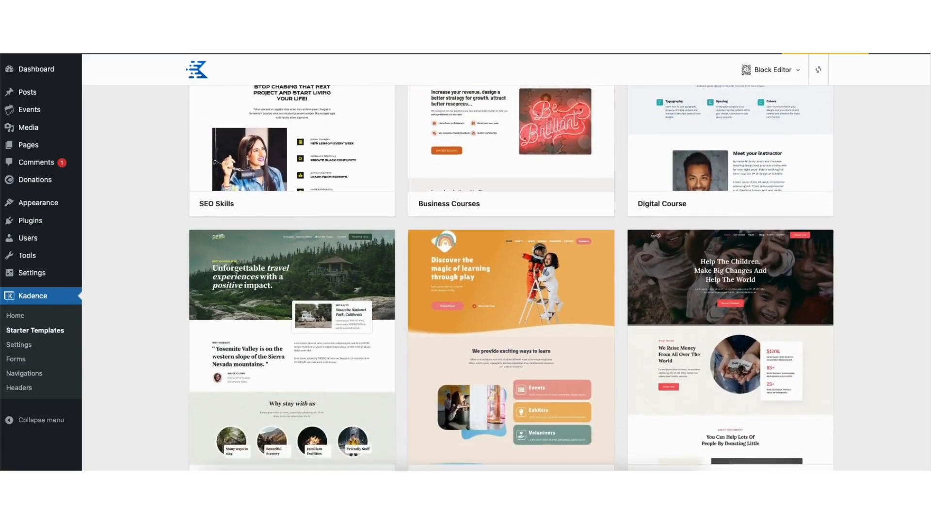
pyautogui.scroll(-12, 511, 277)
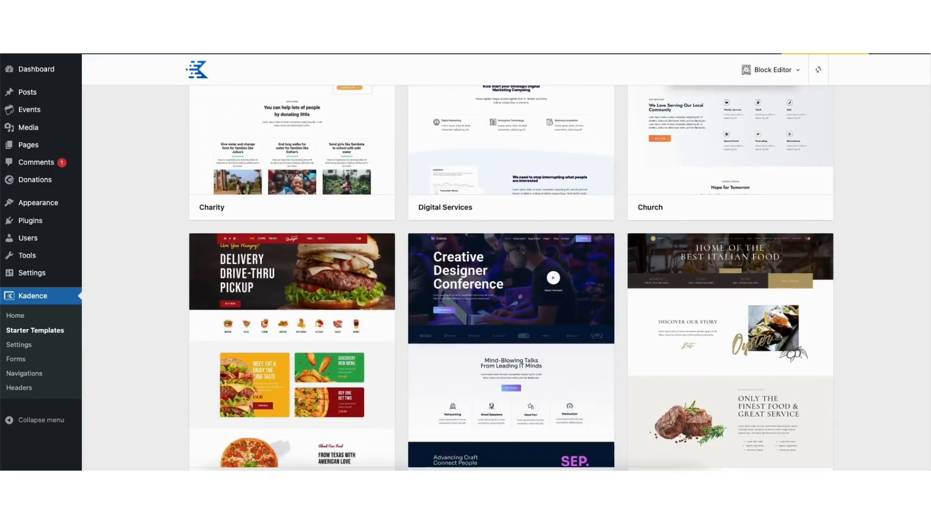
pyautogui.scroll(-10, 511, 277)
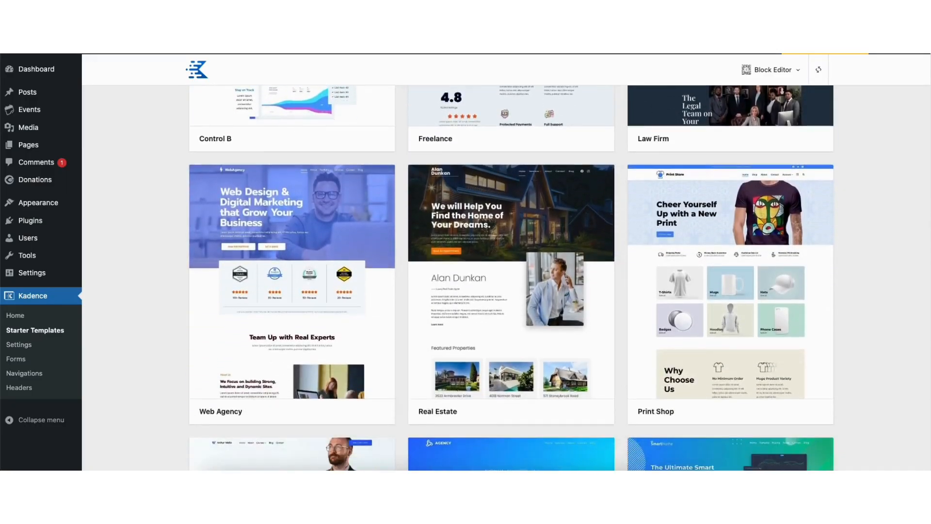
pyautogui.scroll(-8, 930, 400)
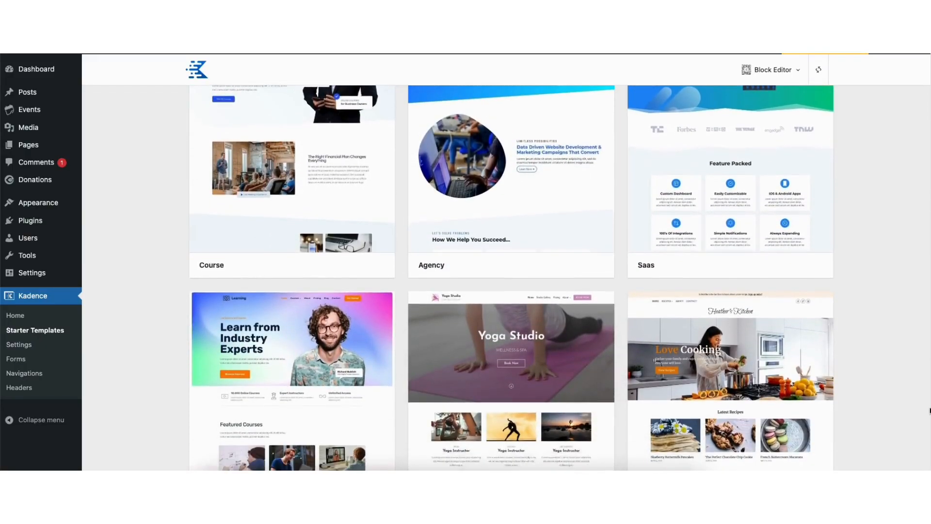
pyautogui.scroll(-2, 930, 436)
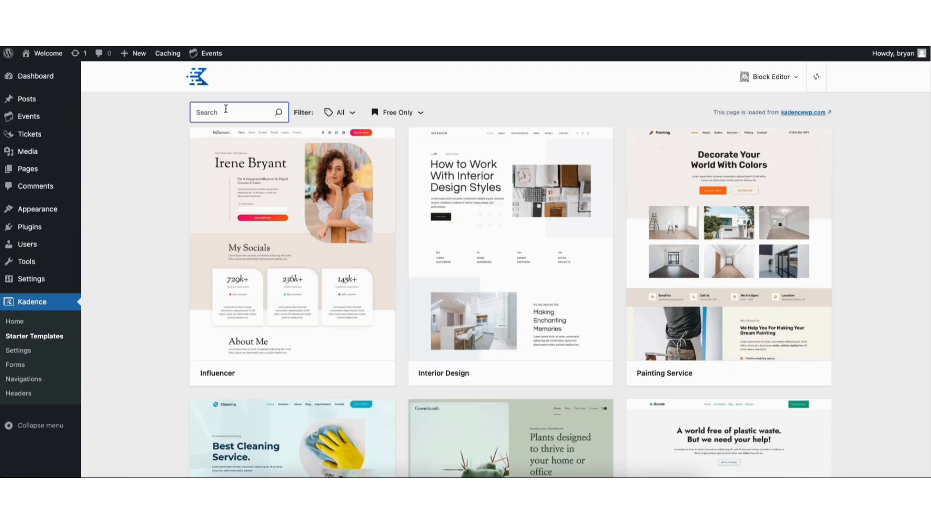
# Search the starter templates for 'events' and scroll down to the Events card.
pyautogui.write('events')
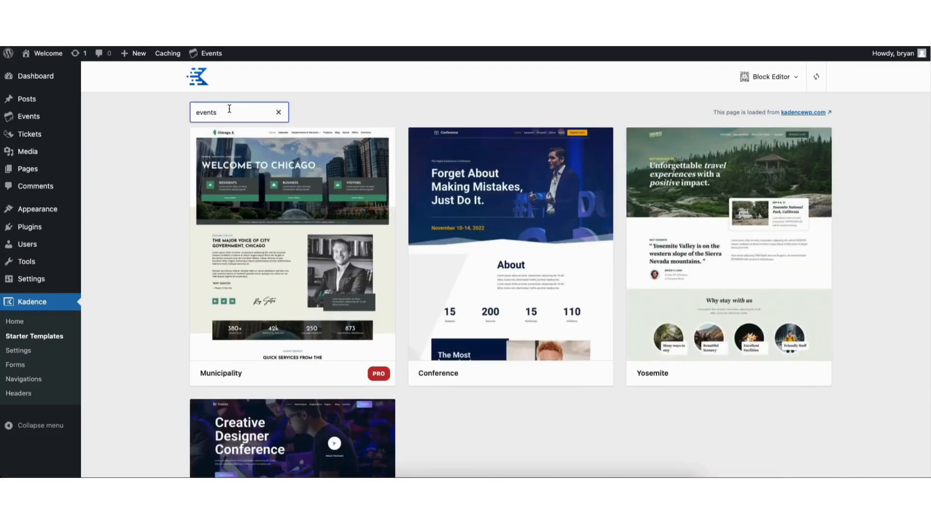
pyautogui.scroll(-2, 510, 285)
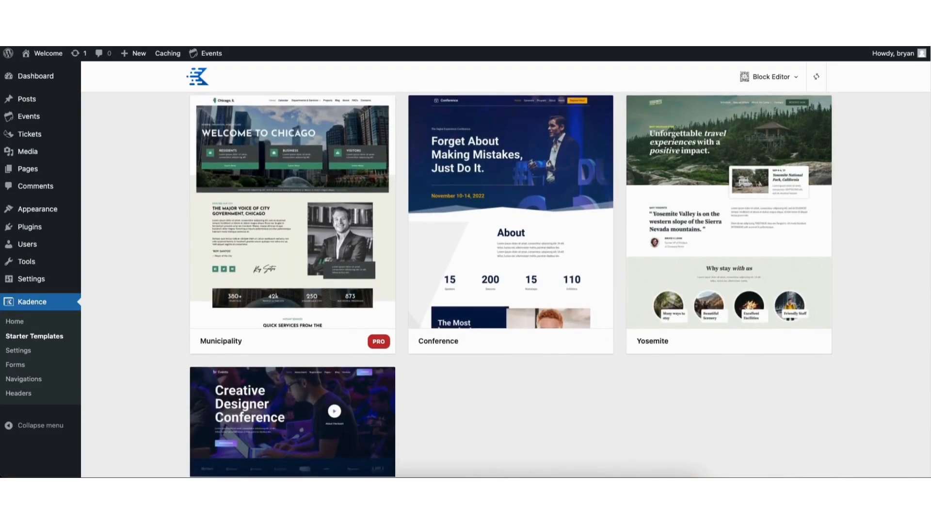
pyautogui.scroll(-4, 916, 250)
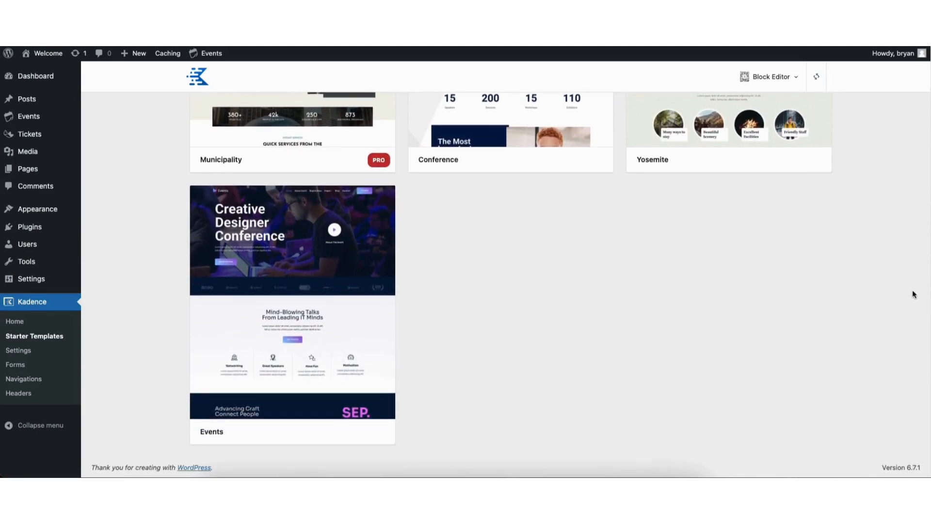
# Pick the Events template, clear the trial palettes, keep default fonts, and proceed to Content.
pyautogui.click(272, 301)
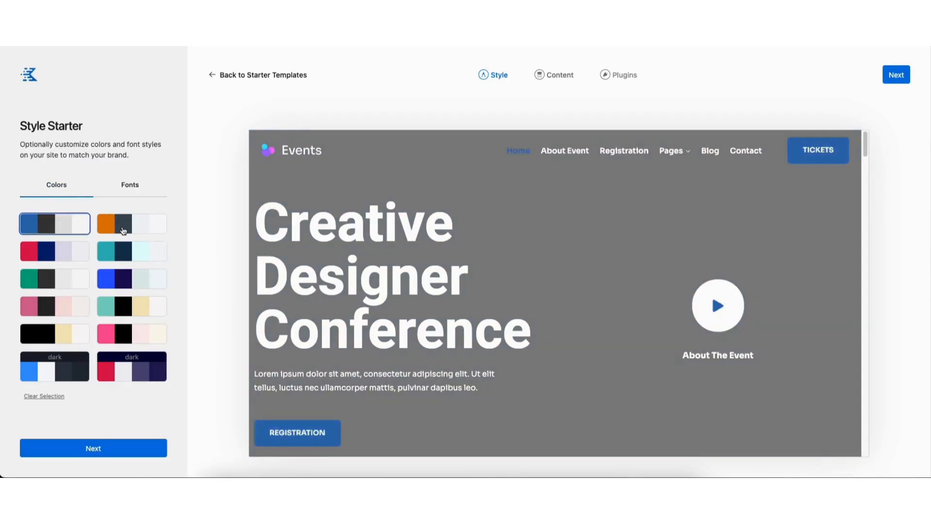
pyautogui.click(60, 253)
pyautogui.click(127, 278)
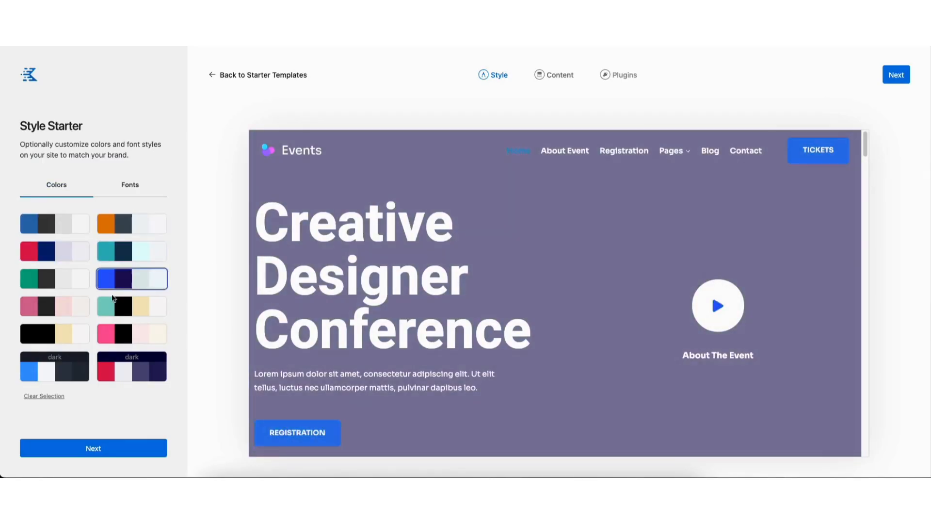
pyautogui.click(46, 395)
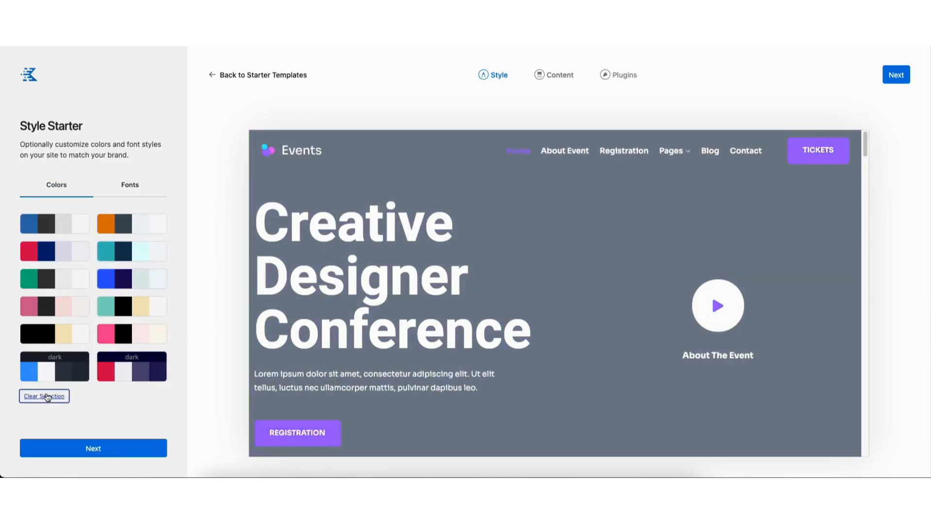
pyautogui.click(129, 187)
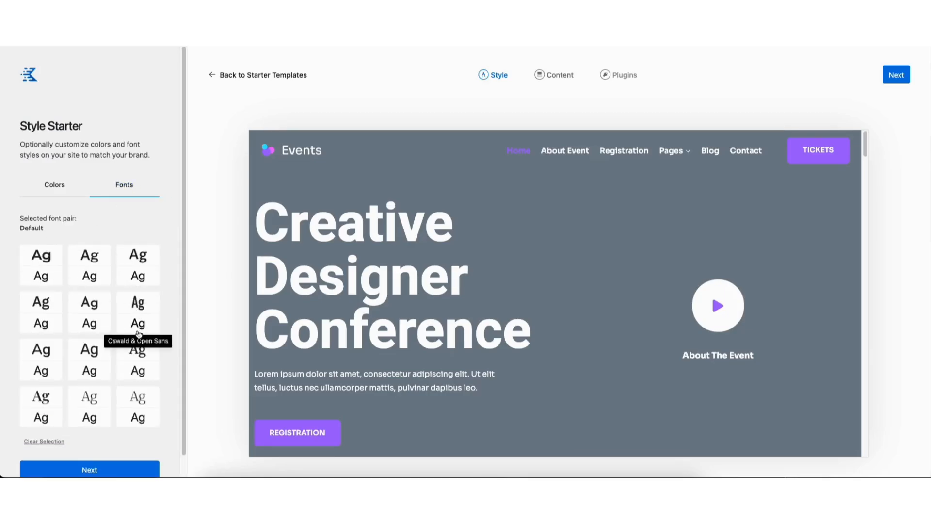
pyautogui.scroll(-1, 182, 353)
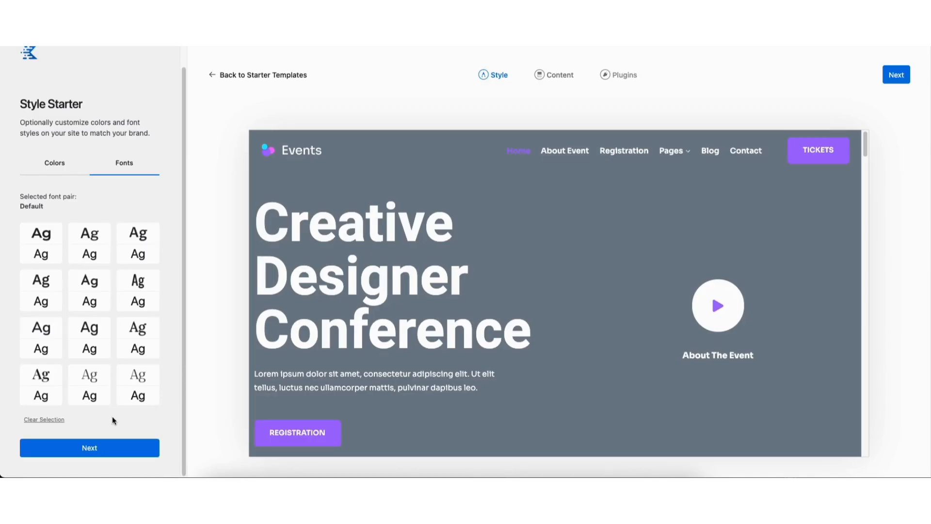
pyautogui.click(101, 448)
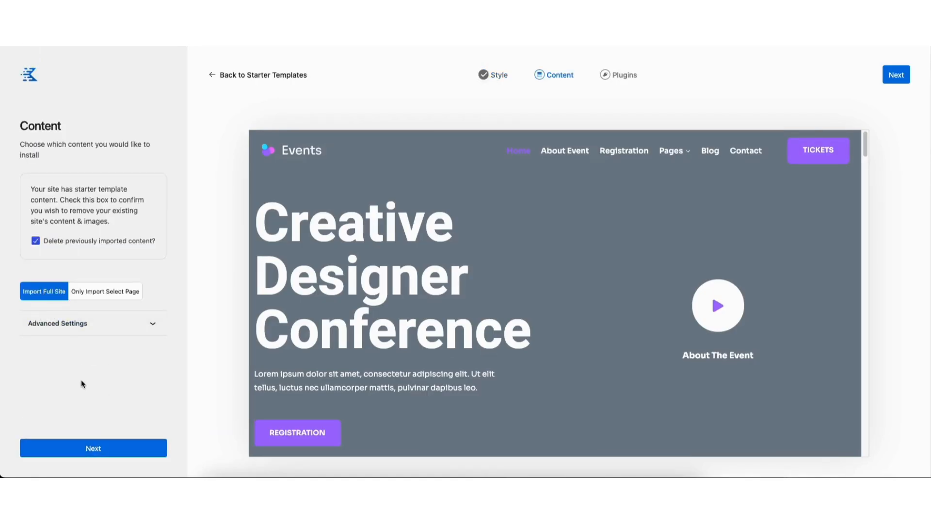
# Keep Import Full Site with previous-content deletion checked and proceed to Plugins.
pyautogui.click(91, 448)
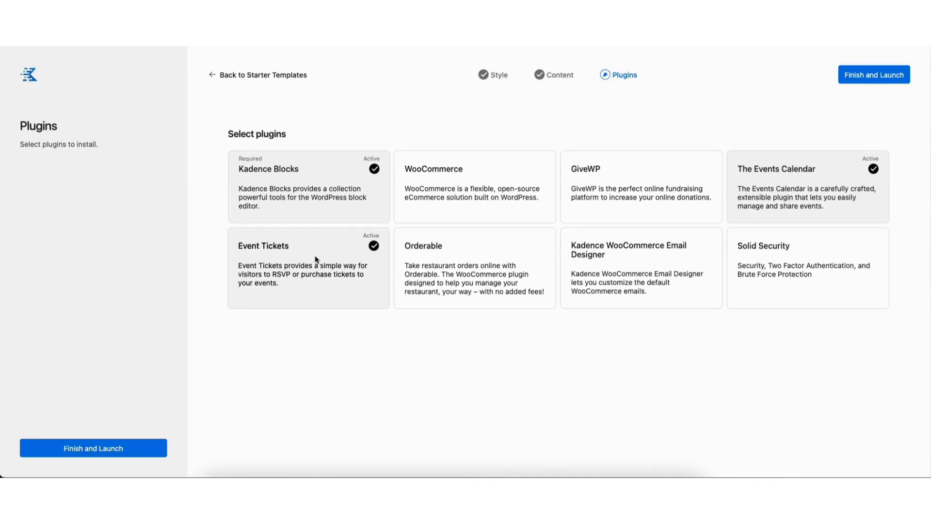
# Launch the Events template import and confirm Start Import to override the site.
pyautogui.click(74, 448)
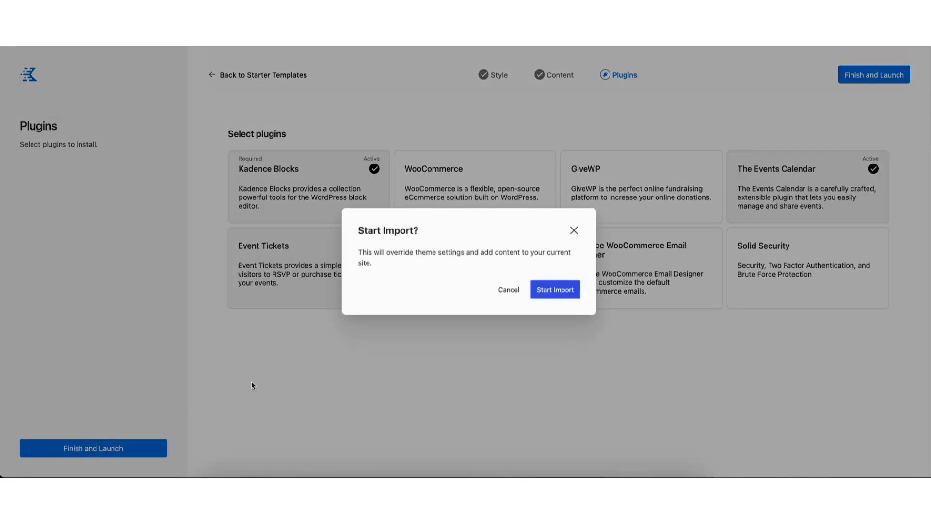
pyautogui.click(556, 290)
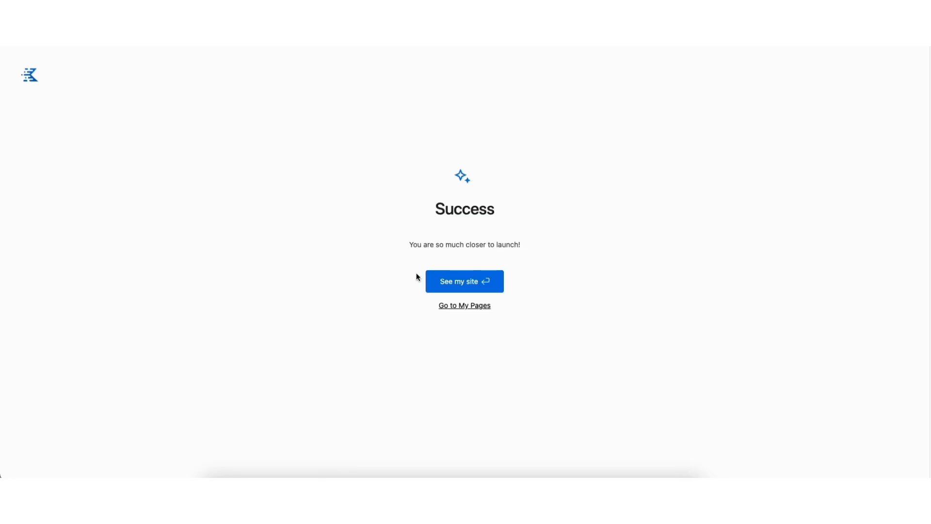
# Browse the new Creative Designer Conference homepage, then open Home in the block editor.
pyautogui.click(449, 285)
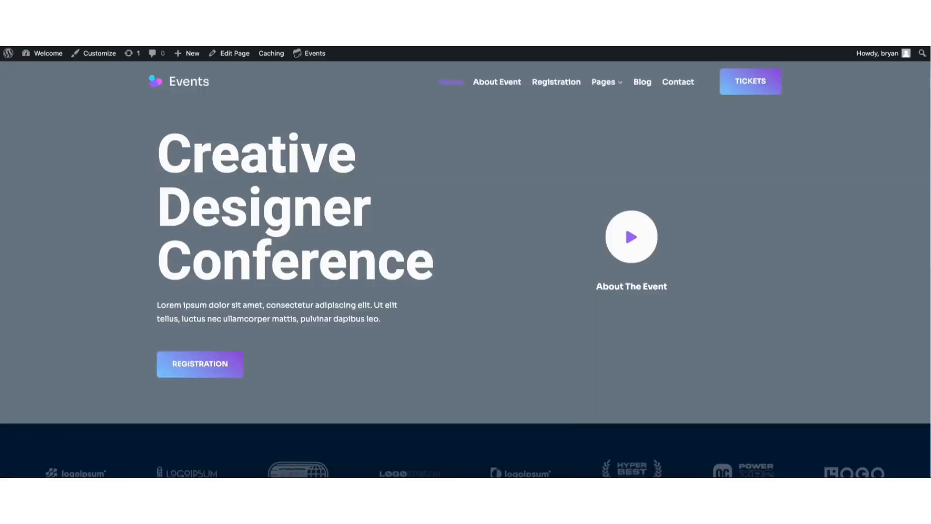
pyautogui.scroll(-2, 466, 262)
pyautogui.moveTo(926, 91); pyautogui.dragTo(928, 211)
pyautogui.scroll(-9, 466, 269)
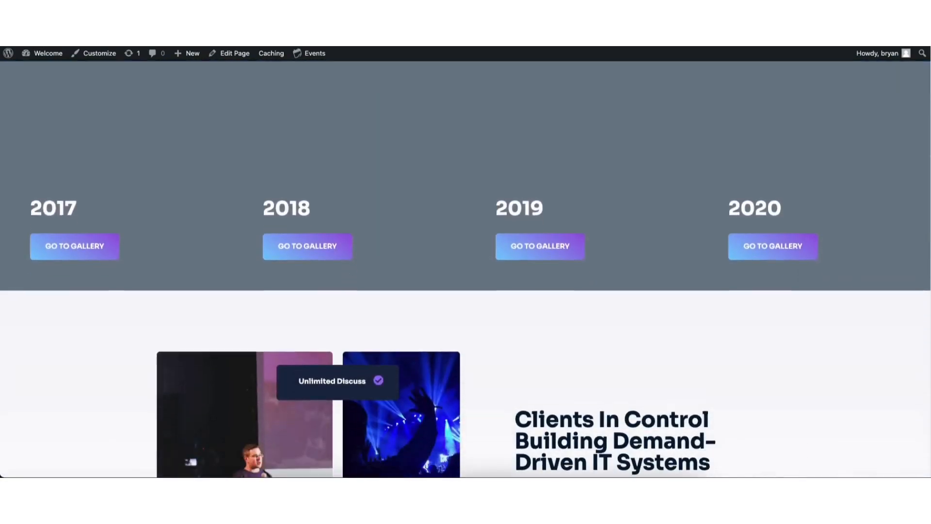
pyautogui.scroll(-11, 466, 269)
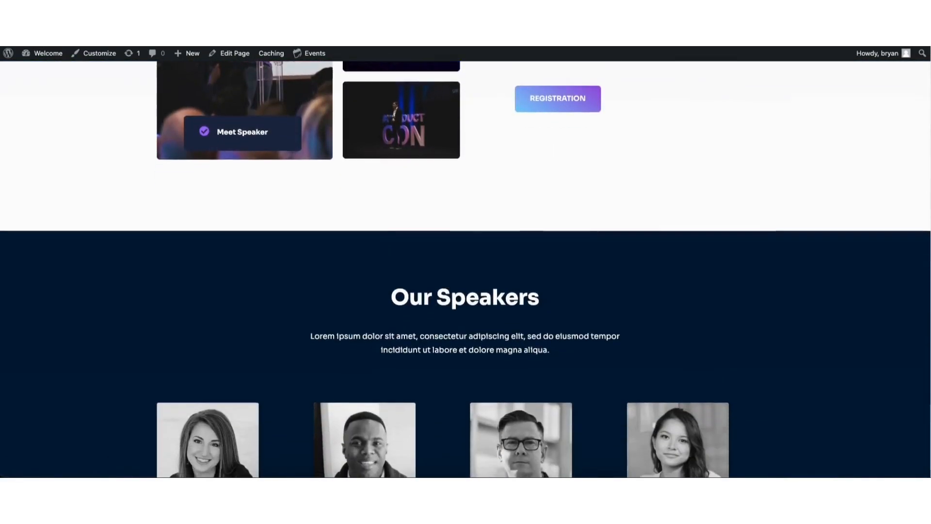
pyautogui.scroll(-8, 897, 336)
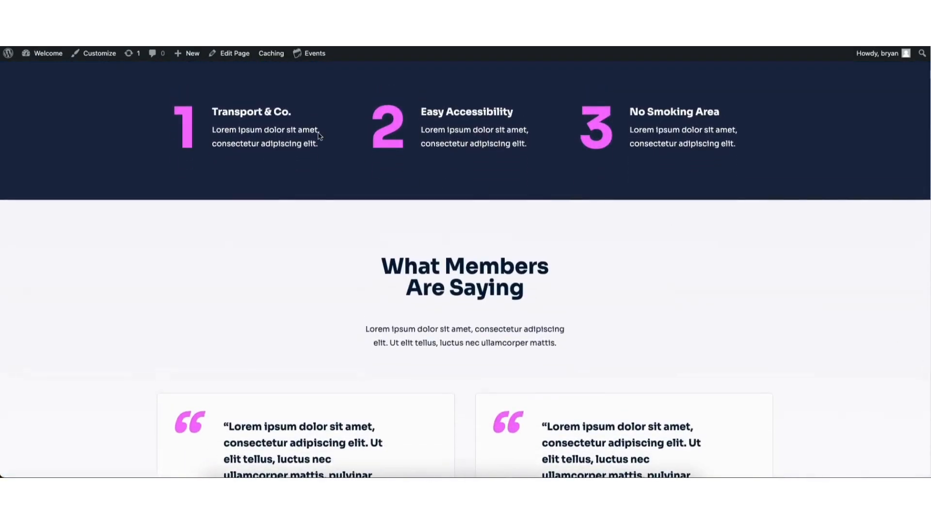
pyautogui.click(235, 57)
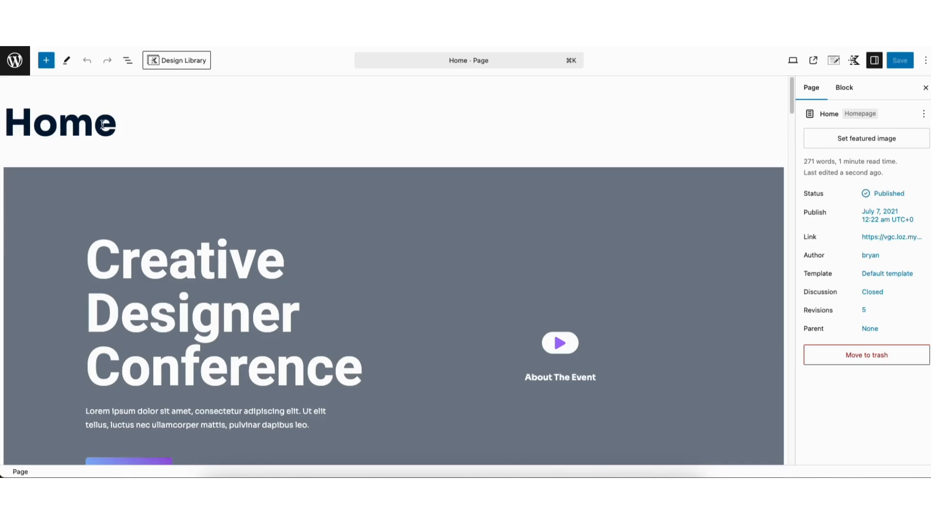
# Replace the hero heading 'Creative Designer Conference' with 'Demo Event Mangement Website.'.
pyautogui.moveTo(792, 90); pyautogui.dragTo(791, 101)
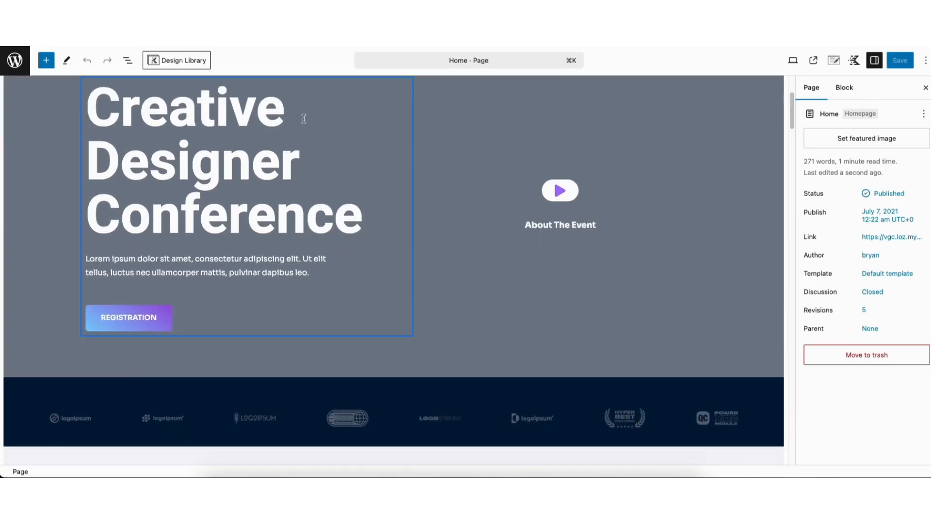
pyautogui.click(108, 111)
pyautogui.moveTo(86, 109); pyautogui.dragTo(359, 218)
pyautogui.click(97, 109)
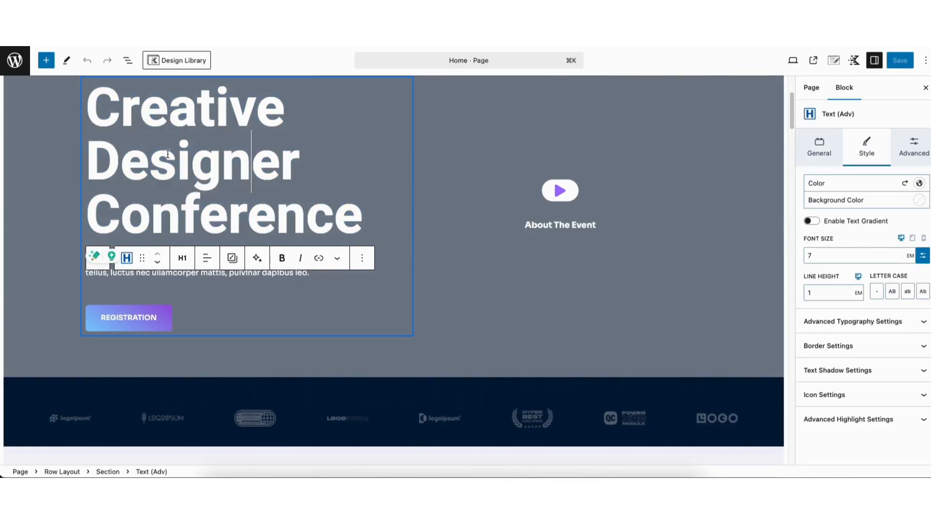
pyautogui.moveTo(97, 109); pyautogui.dragTo(365, 221)
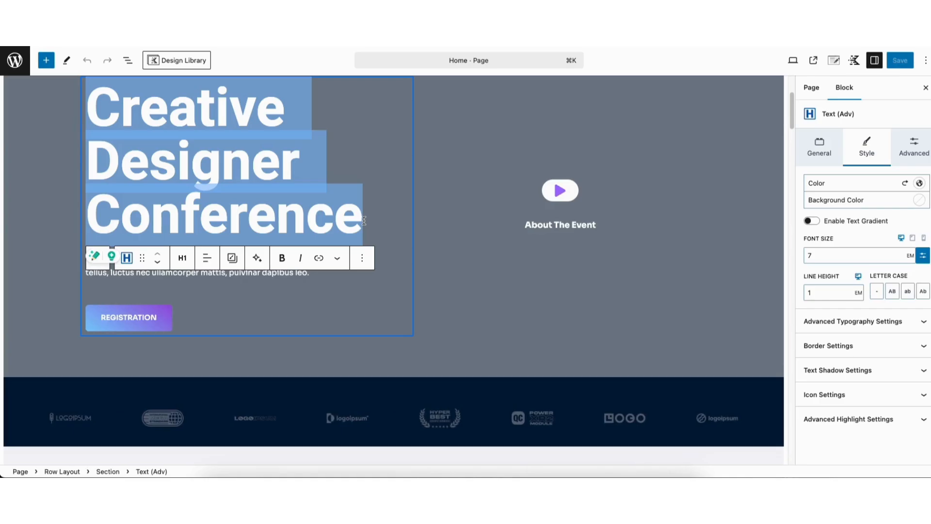
pyautogui.write('Demo')
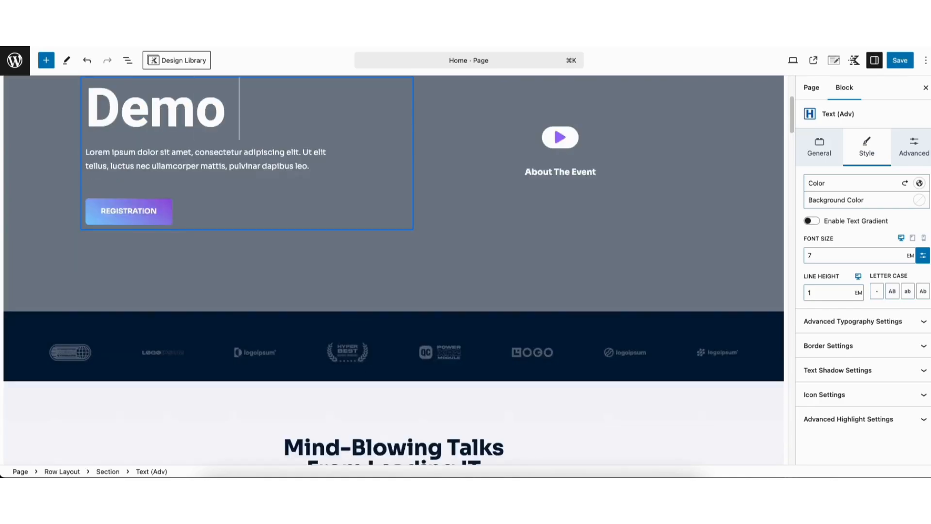
pyautogui.write(' Event Mangeme')
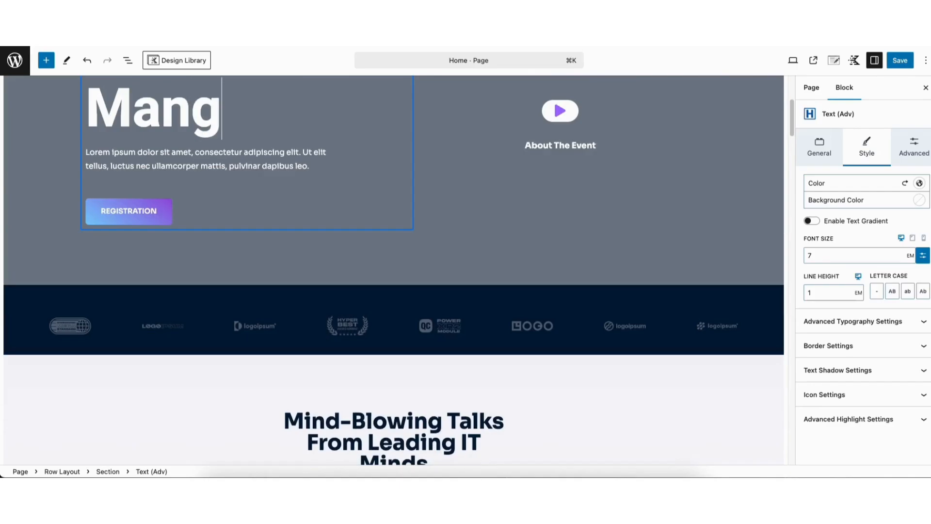
pyautogui.write('nt Website.')
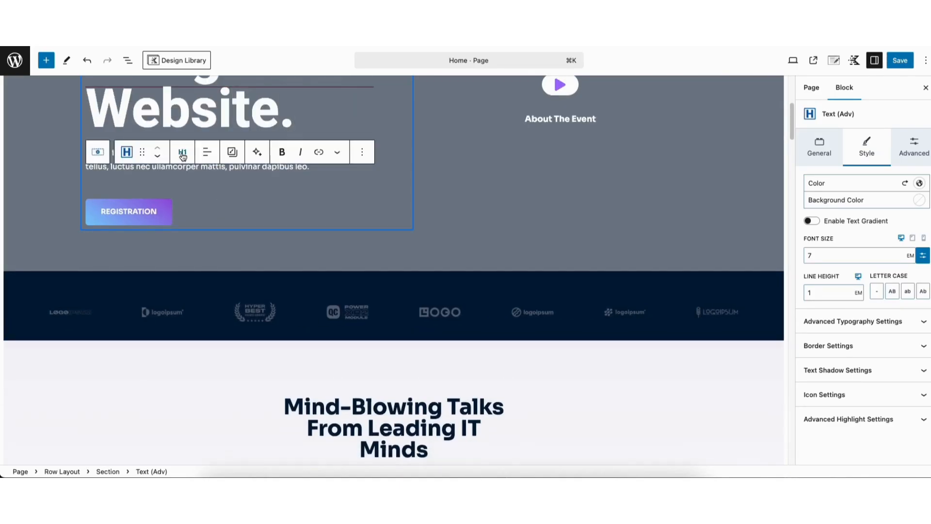
pyautogui.click(183, 155)
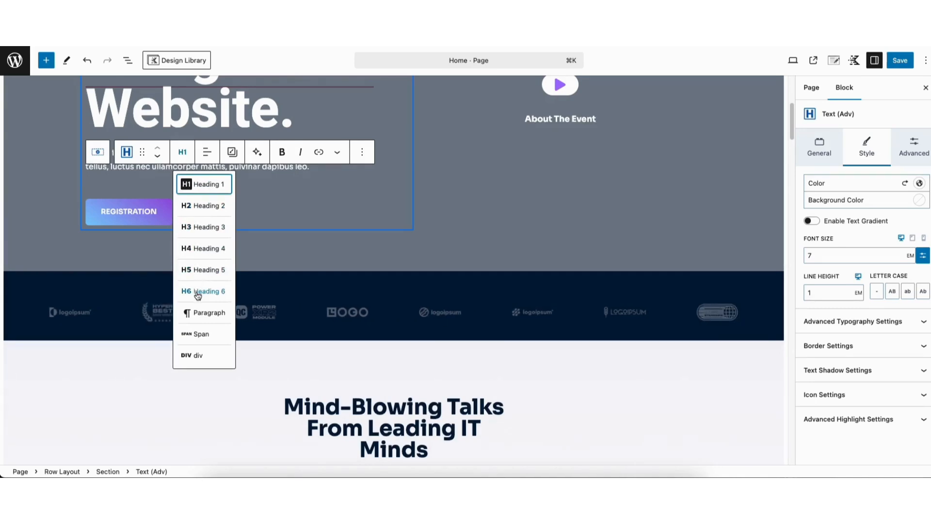
pyautogui.click(207, 153)
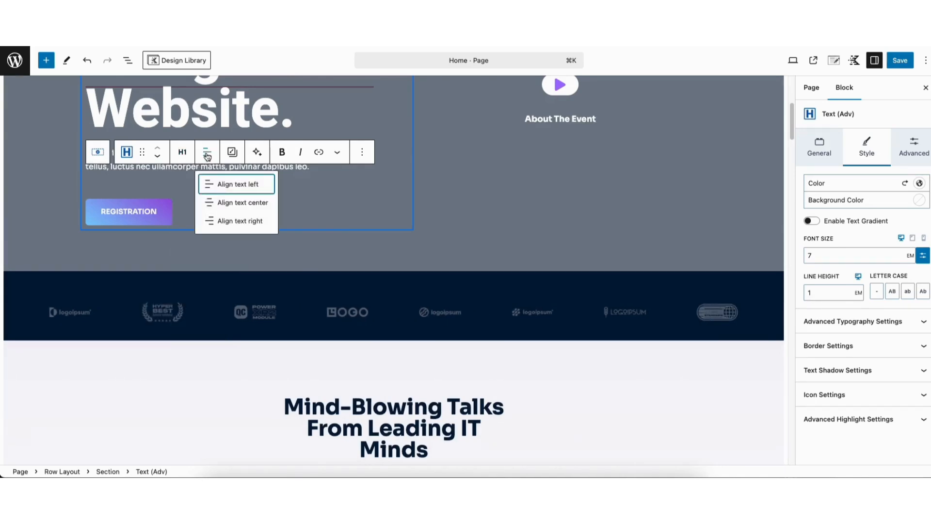
pyautogui.click(207, 154)
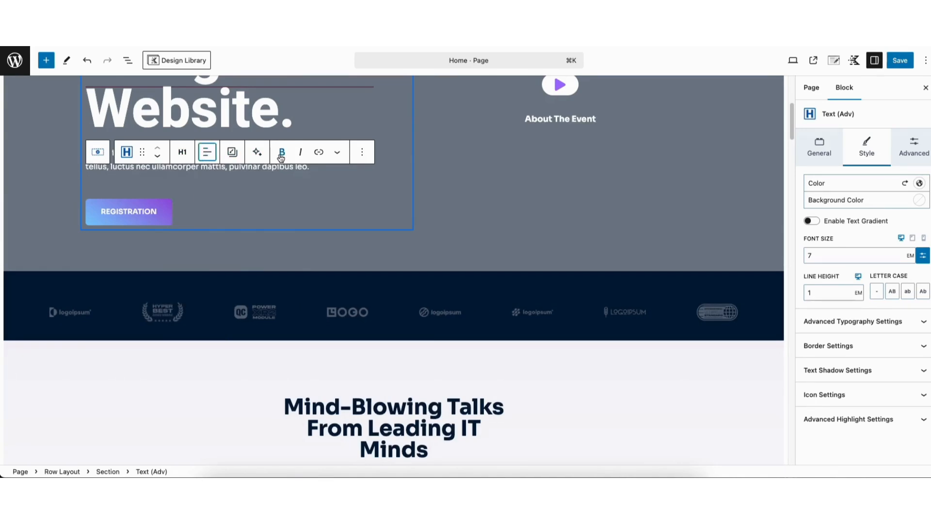
pyautogui.click(319, 152)
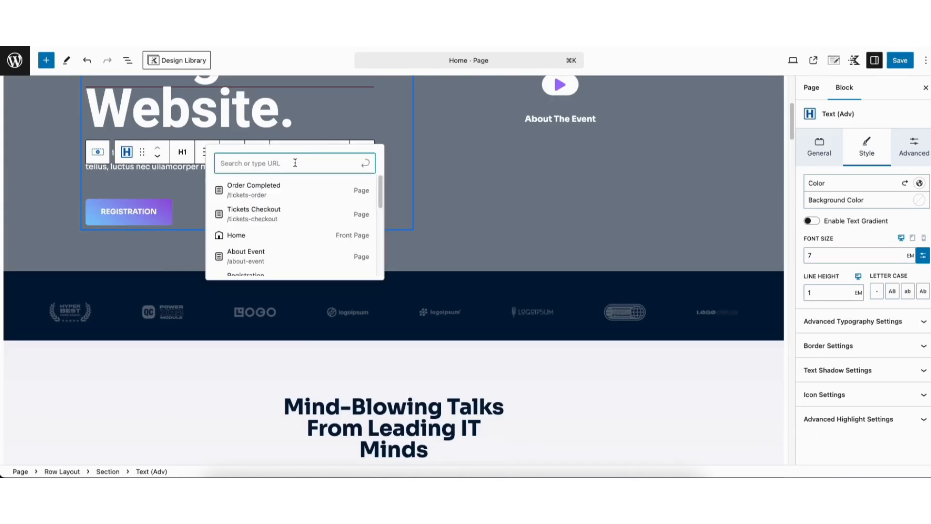
pyautogui.click(195, 169)
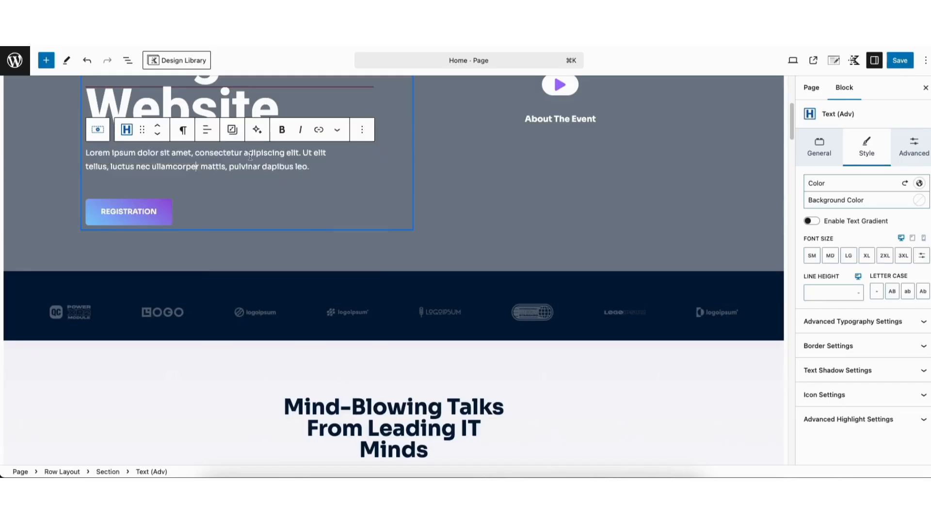
pyautogui.click(338, 132)
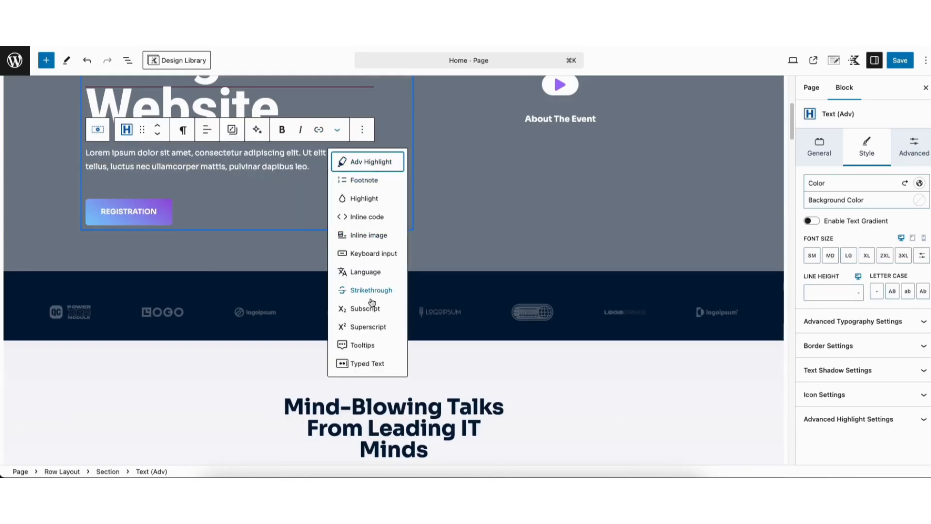
pyautogui.click(281, 166)
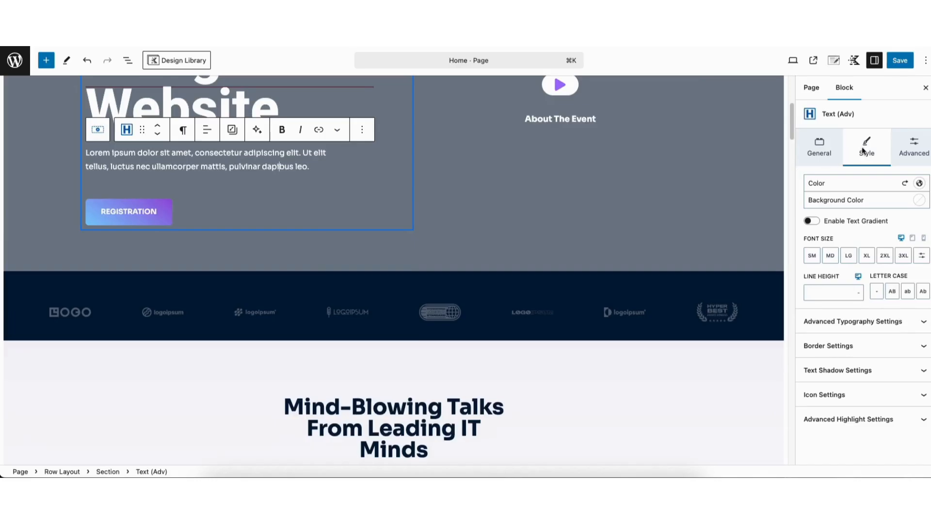
# Check the text and background colour pickers, then expand Advanced Typography Settings.
pyautogui.click(919, 183)
pyautogui.click(919, 183)
pyautogui.click(921, 200)
pyautogui.click(921, 201)
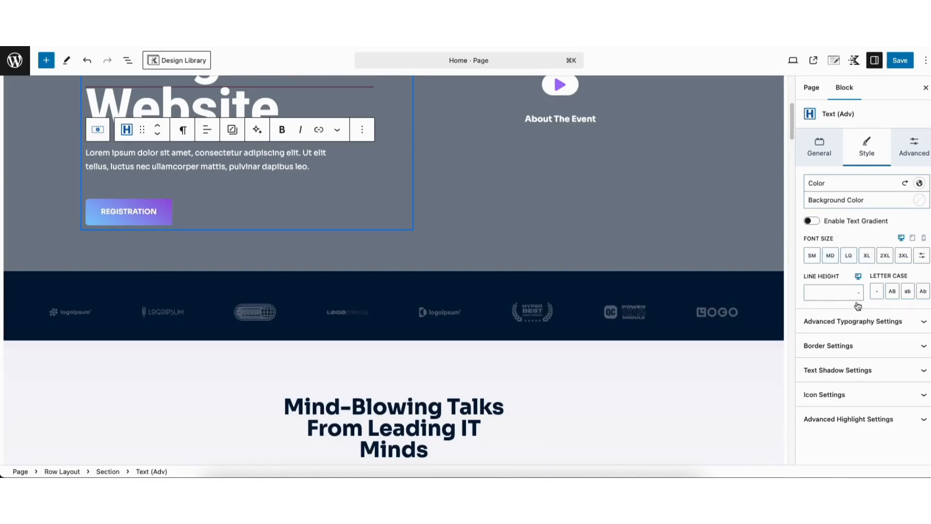
pyautogui.click(843, 322)
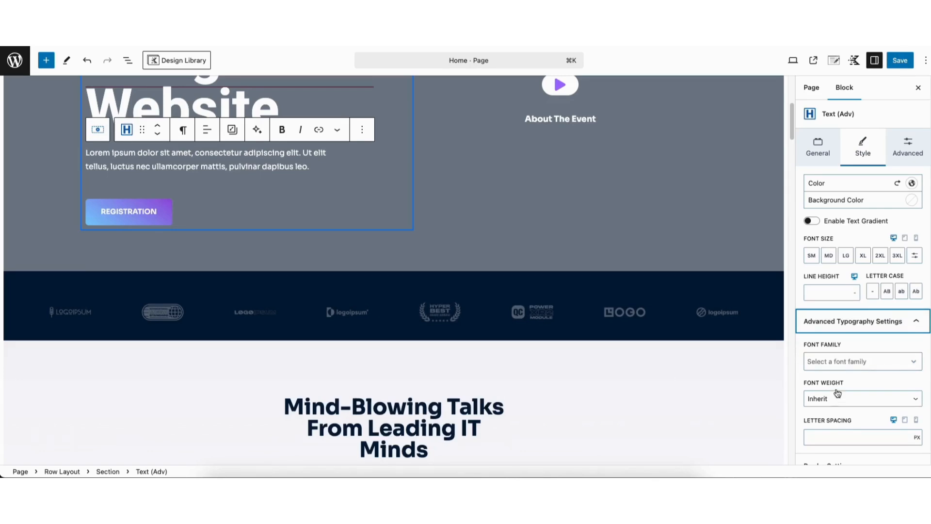
pyautogui.scroll(-4, 859, 378)
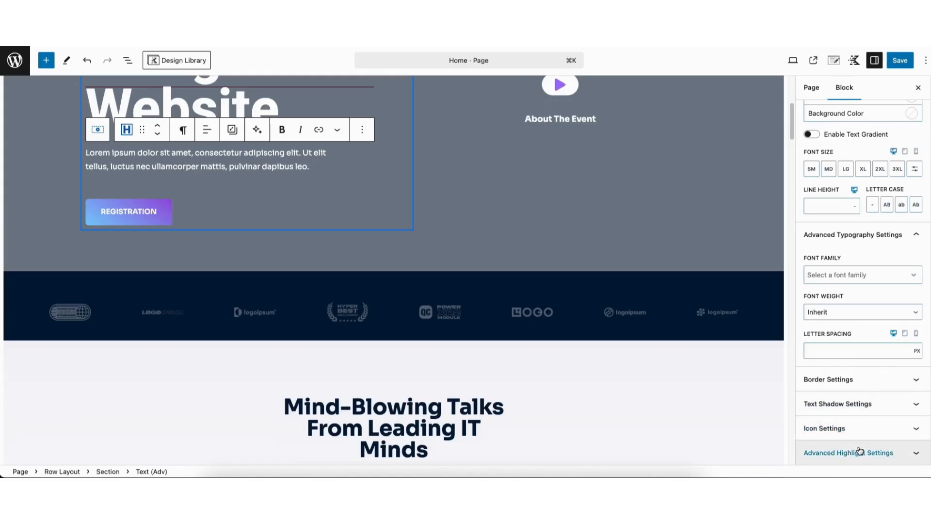
pyautogui.moveTo(790, 124); pyautogui.dragTo(789, 108)
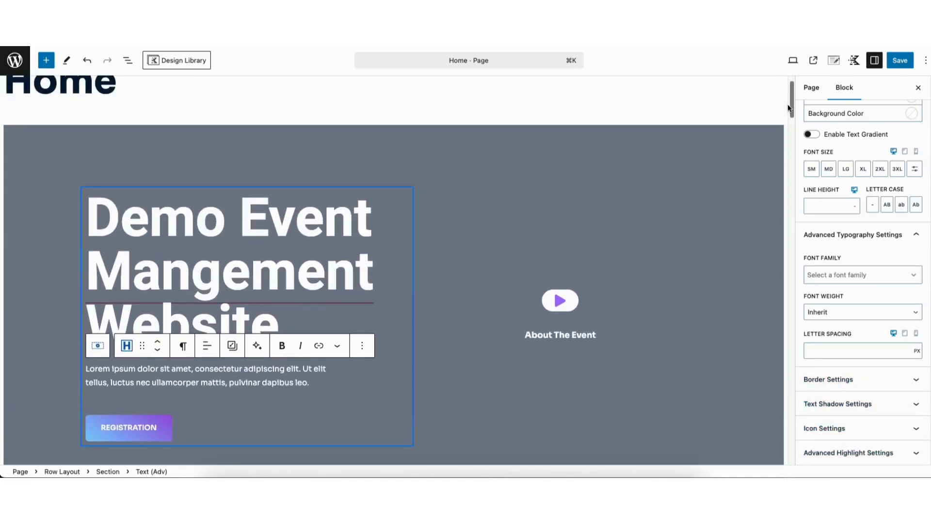
# Set the hero Row Layout background to the blue concert crowd photo from the Media Library.
pyautogui.click(119, 147)
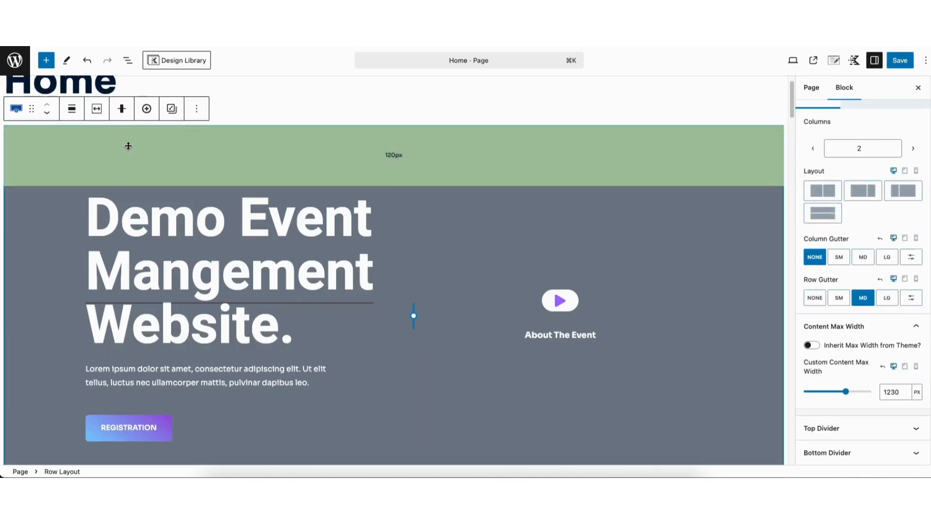
pyautogui.scroll(2, 917, 170)
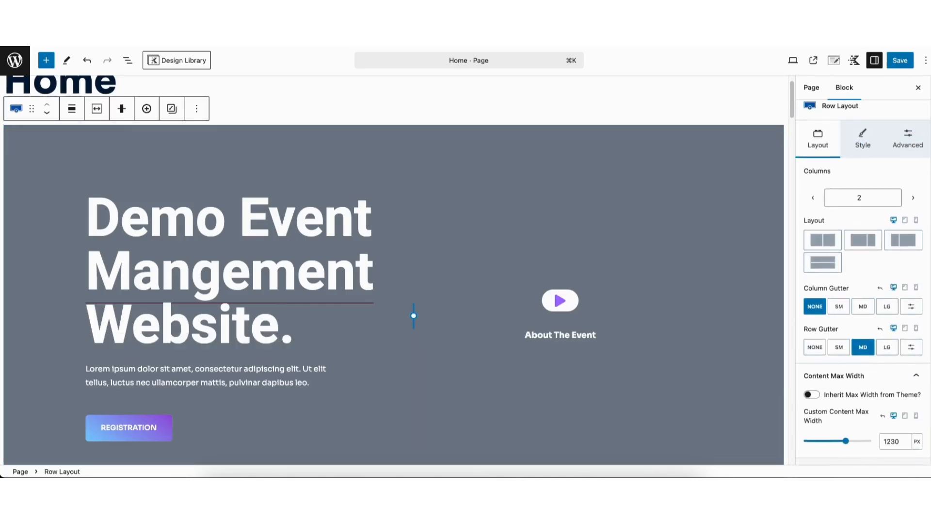
pyautogui.click(860, 147)
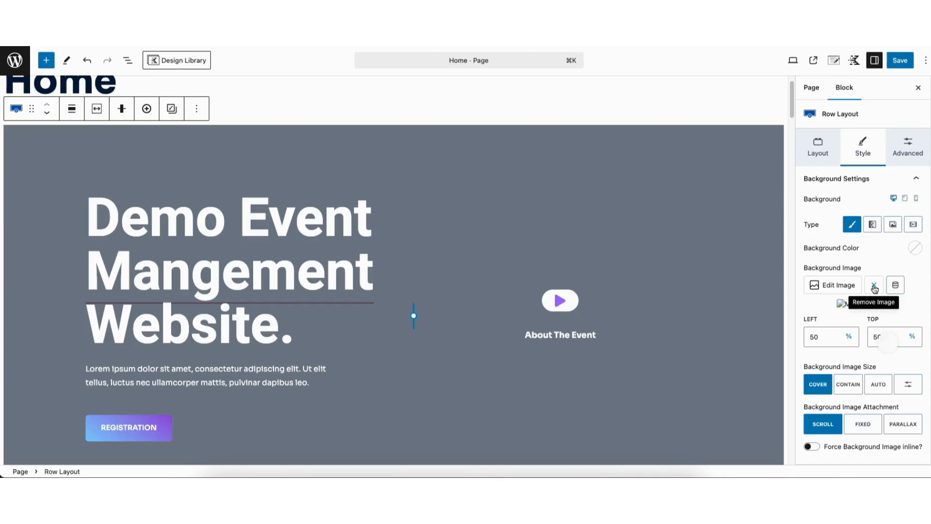
pyautogui.click(830, 286)
pyautogui.click(50, 96)
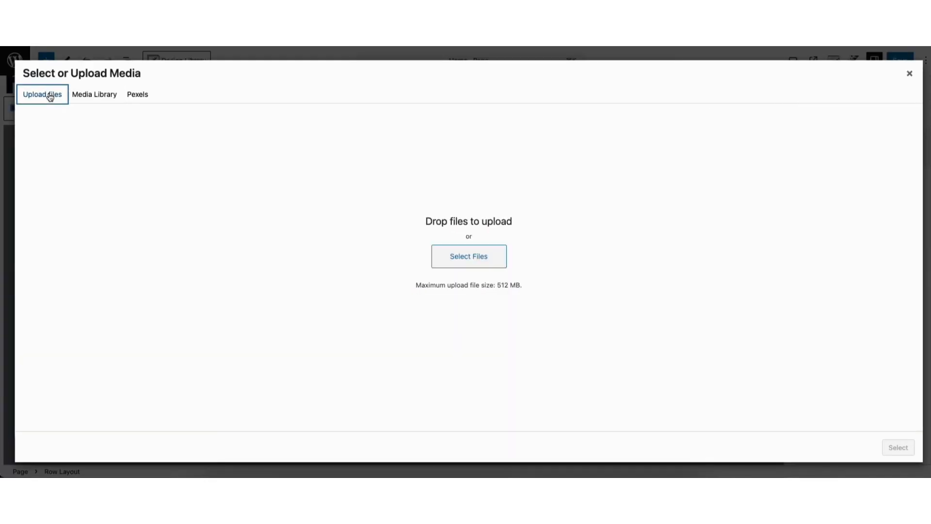
pyautogui.click(103, 99)
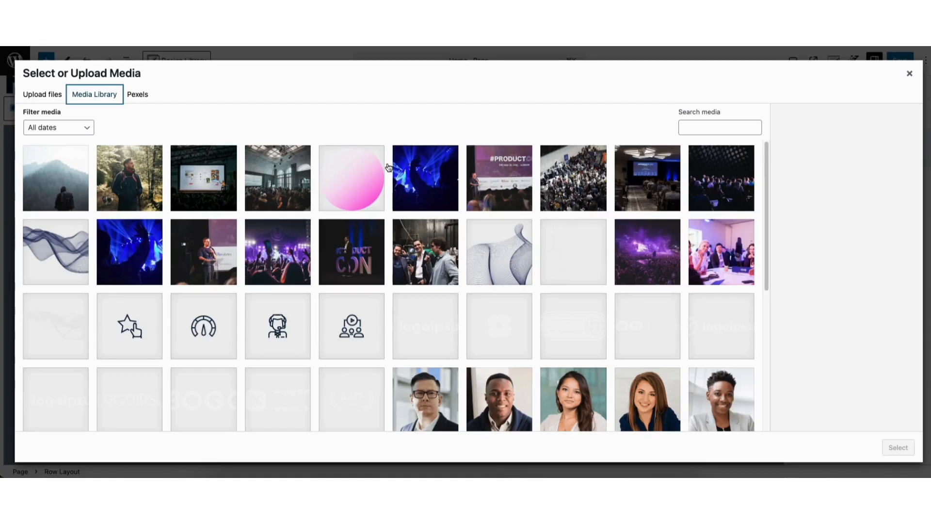
pyautogui.click(427, 179)
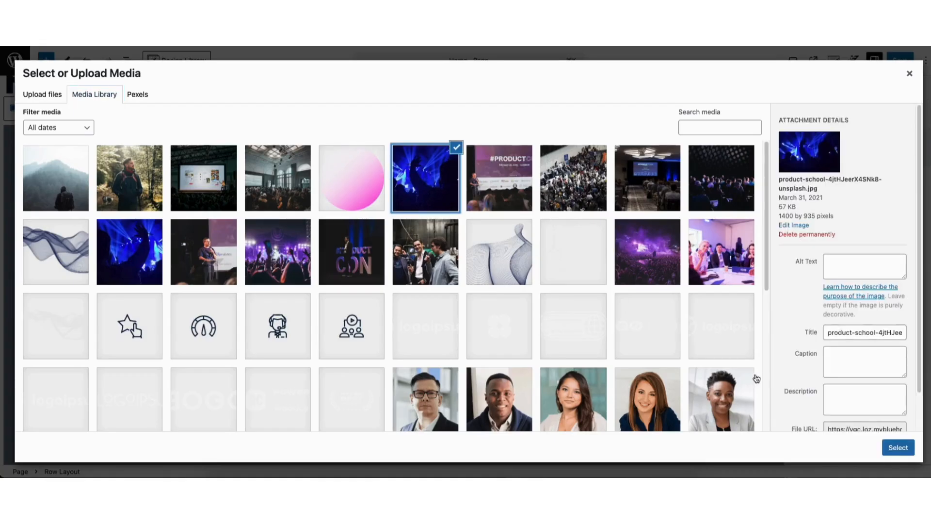
pyautogui.click(898, 447)
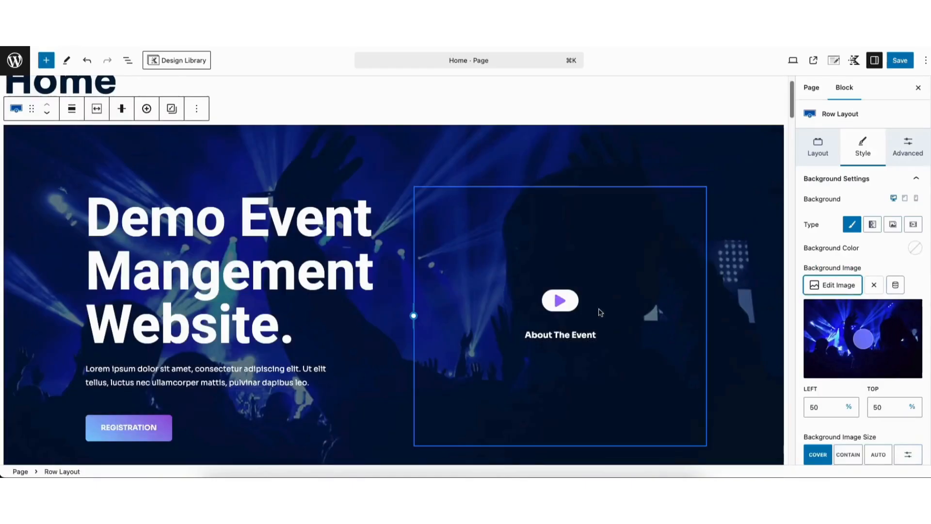
# Set the hero's background overlay colour to near-black #181919.
pyautogui.scroll(-2, 495, 294)
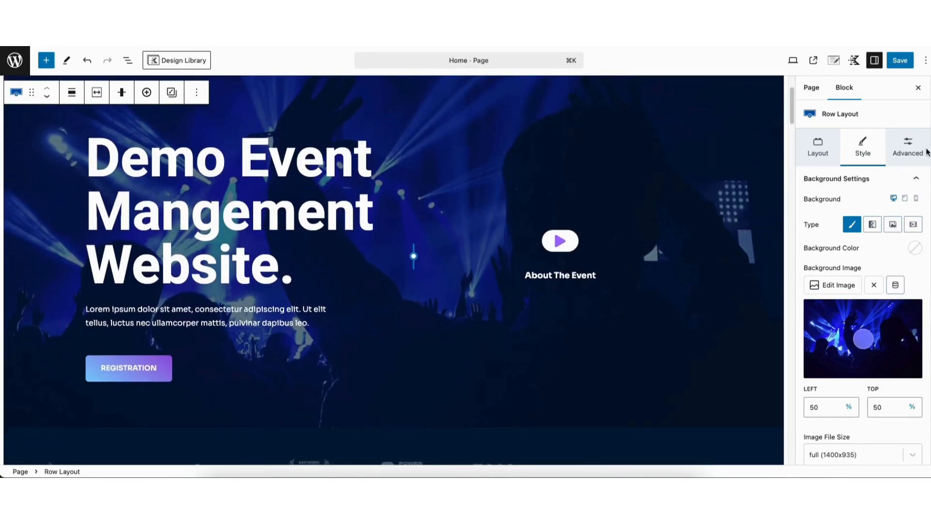
pyautogui.scroll(-5, 863, 218)
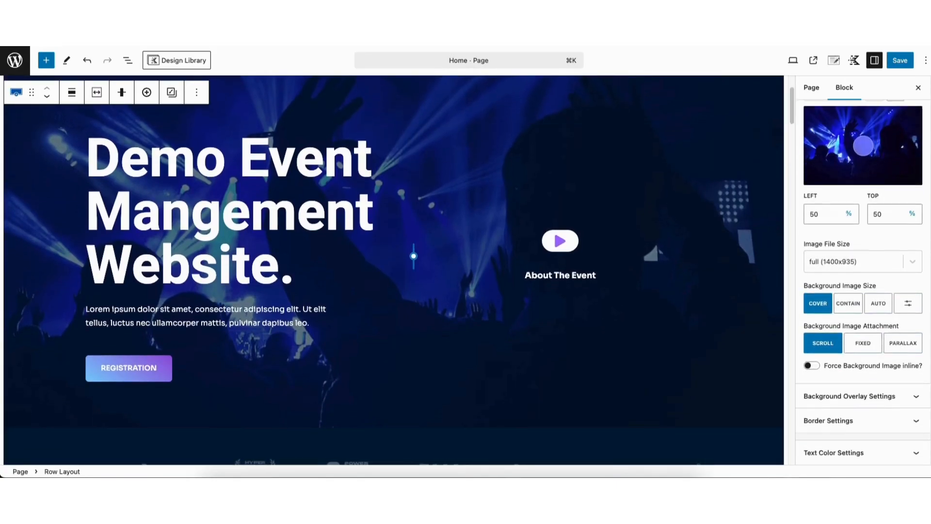
pyautogui.click(847, 397)
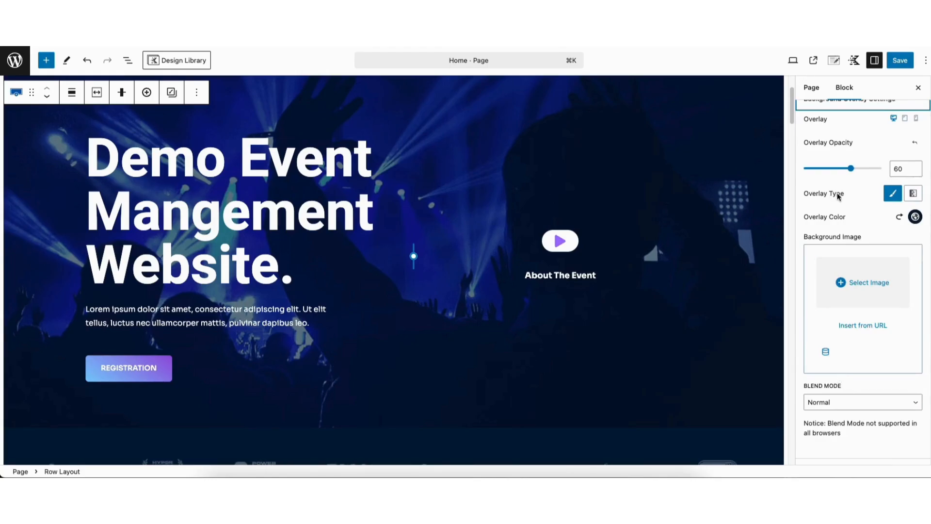
pyautogui.click(915, 216)
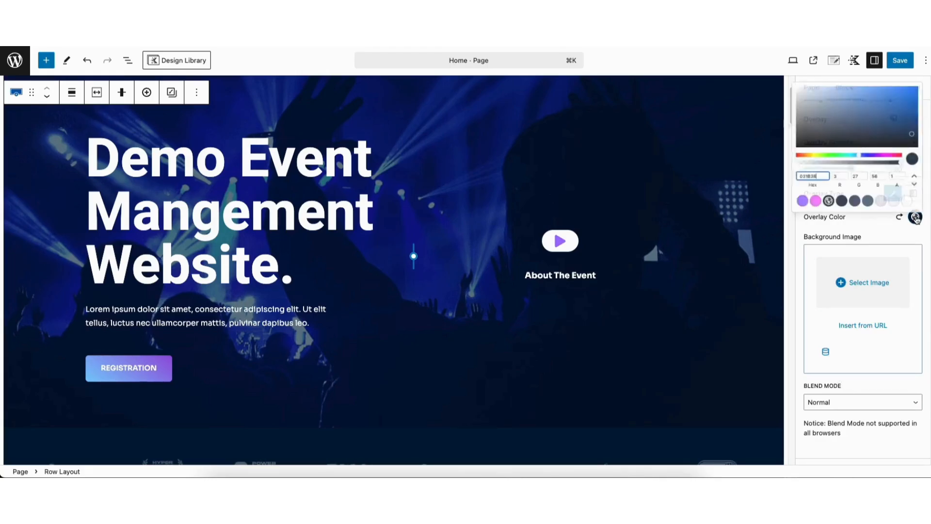
pyautogui.moveTo(895, 120); pyautogui.dragTo(774, 120)
pyautogui.click(791, 252)
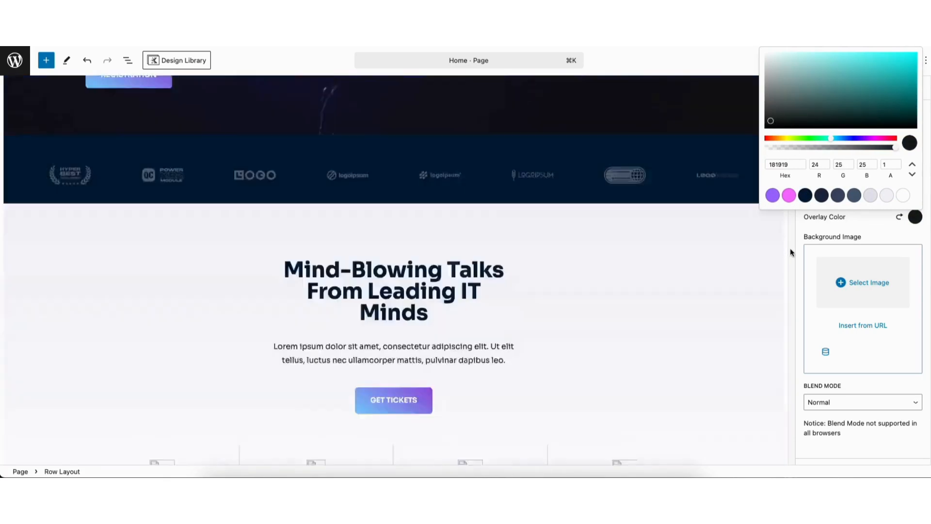
# Raise the overlay opacity to 60 to dim the concert photo.
pyautogui.scroll(2, 921, 300)
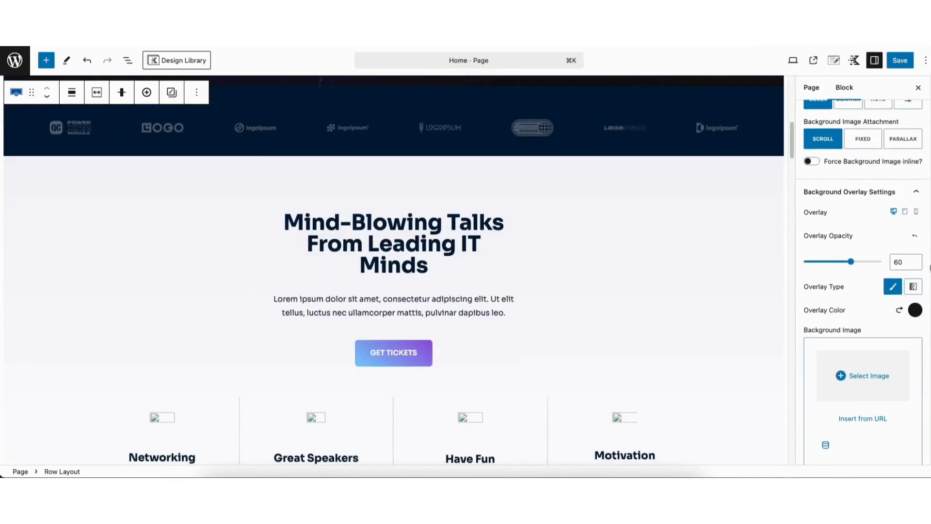
pyautogui.scroll(2, 853, 267)
pyautogui.moveTo(791, 146); pyautogui.dragTo(792, 106)
pyautogui.moveTo(848, 366)
pyautogui.mouseDown()
pyautogui.moveTo(806, 365)
pyautogui.moveTo(859, 366)
pyautogui.moveTo(850, 366)
pyautogui.mouseUp()
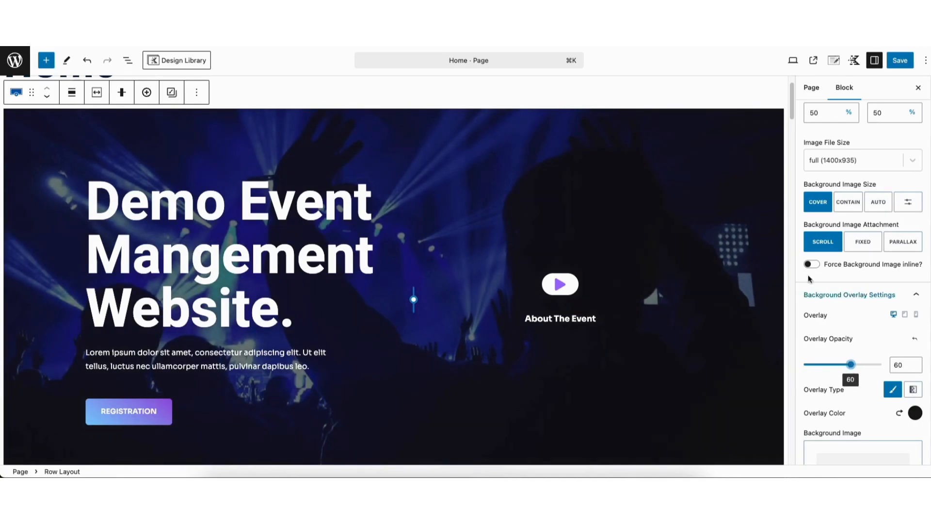
pyautogui.scroll(-3, 712, 131)
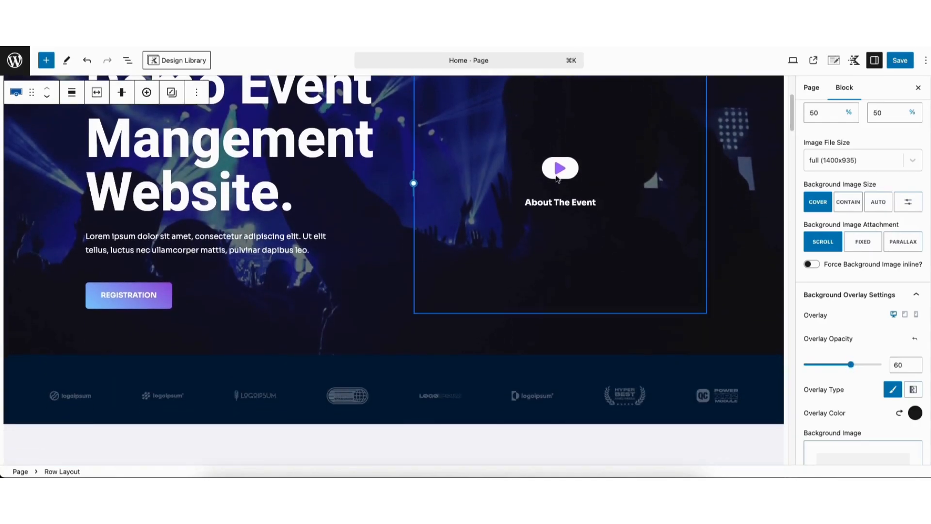
pyautogui.click(125, 298)
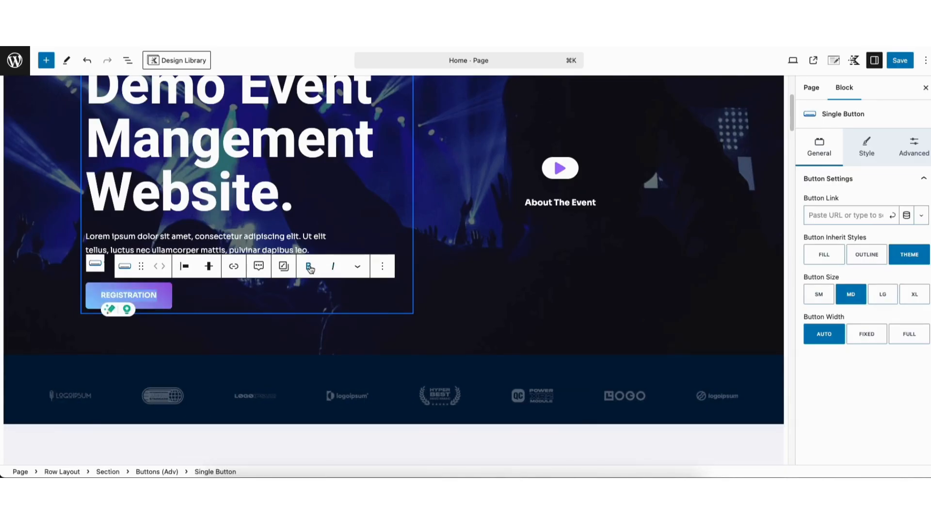
# Review the Registration button's link options and keep Link Target on Same Tab/Window.
pyautogui.click(234, 268)
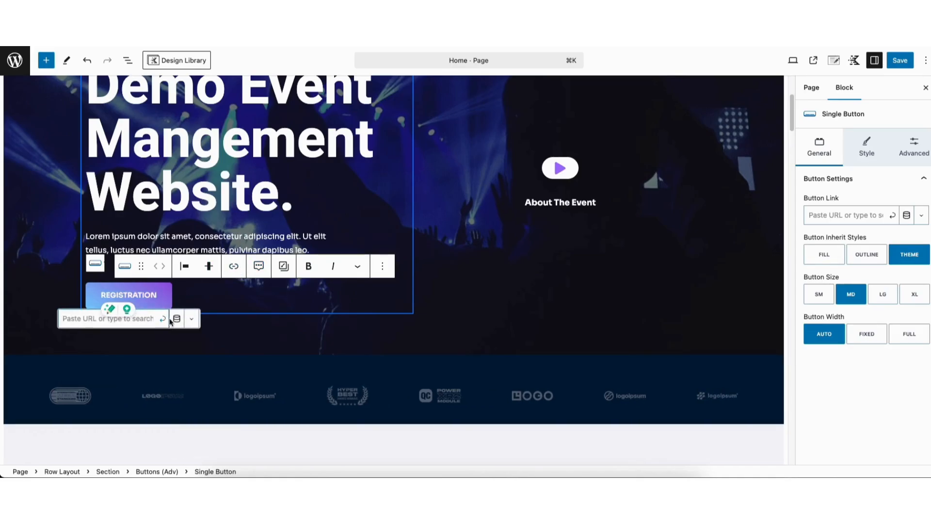
pyautogui.click(192, 319)
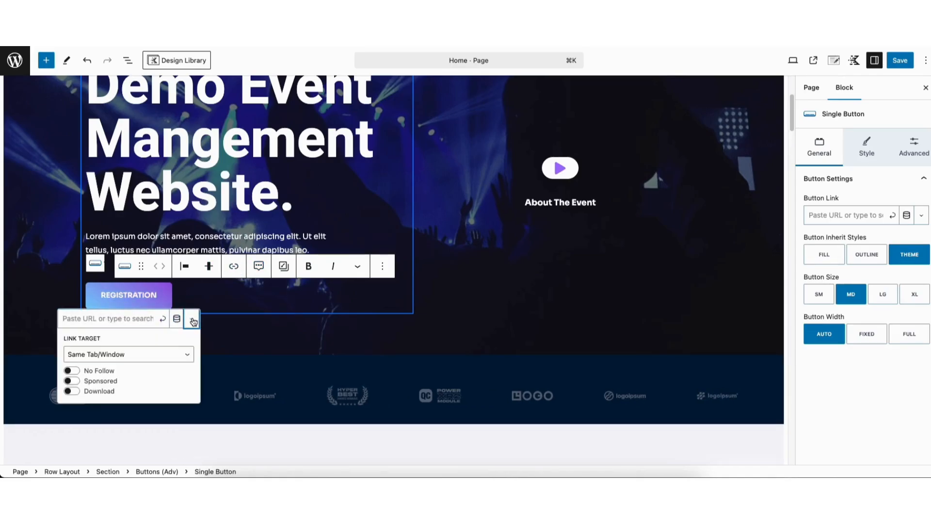
pyautogui.click(133, 354)
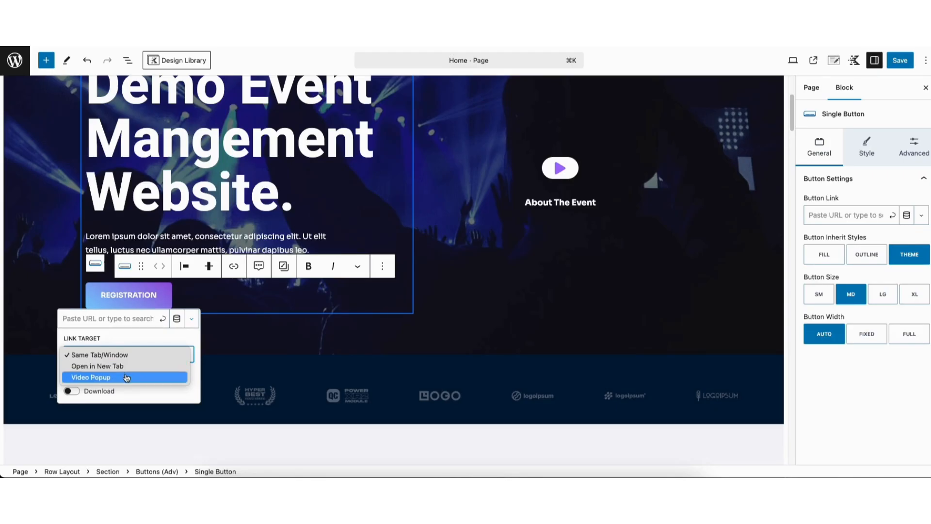
pyautogui.click(130, 336)
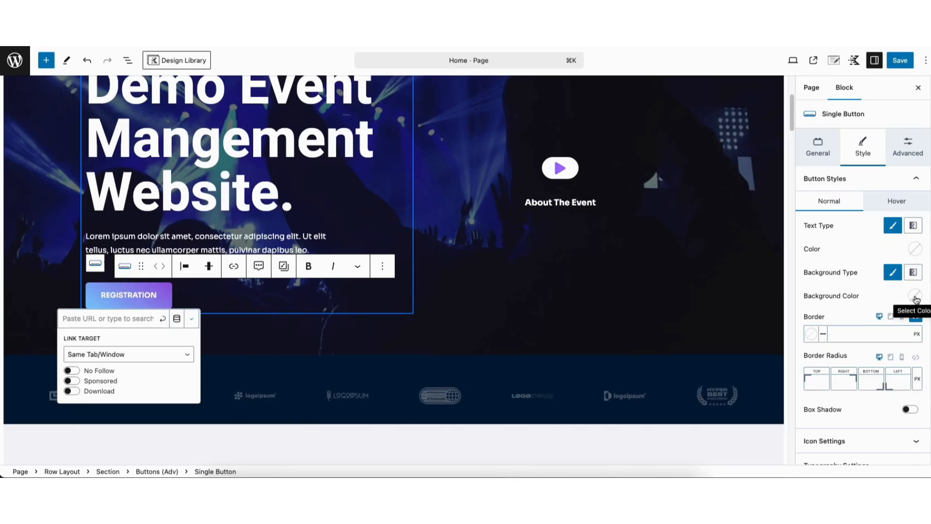
pyautogui.click(884, 203)
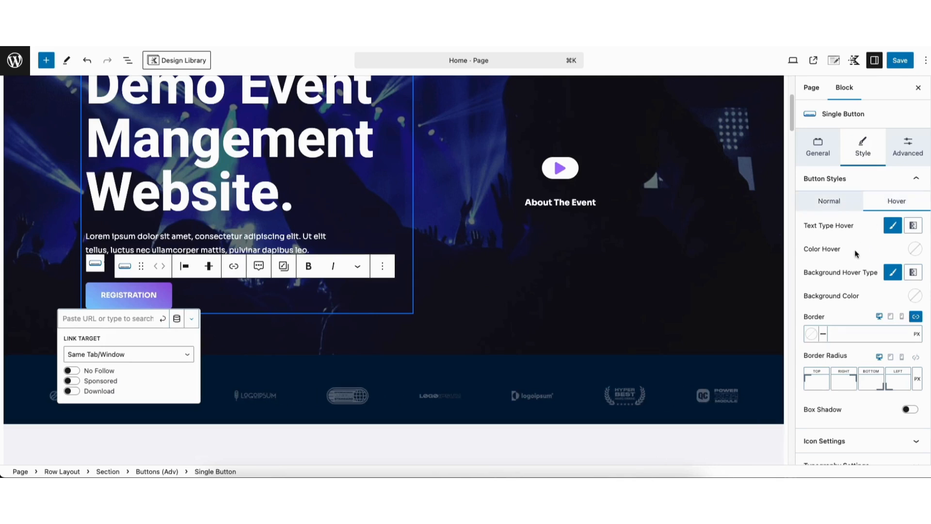
pyautogui.scroll(-1, 916, 271)
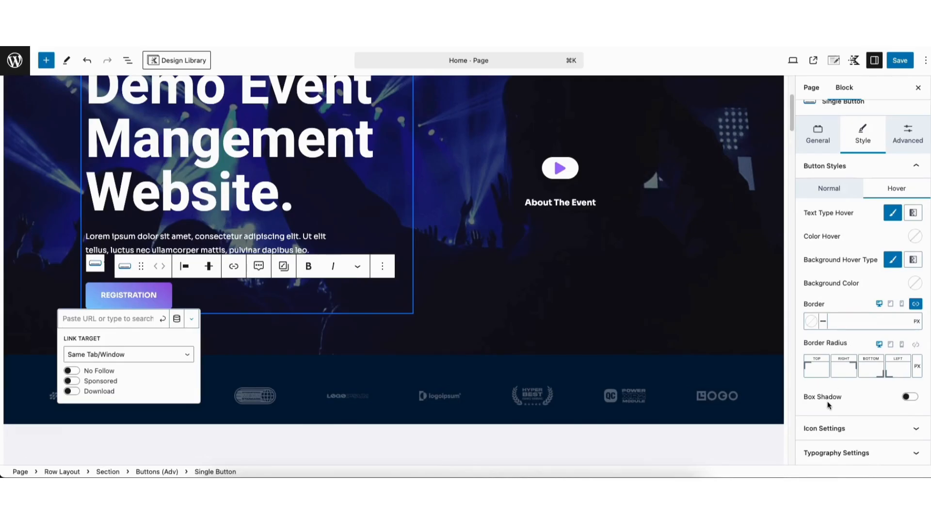
pyautogui.click(823, 429)
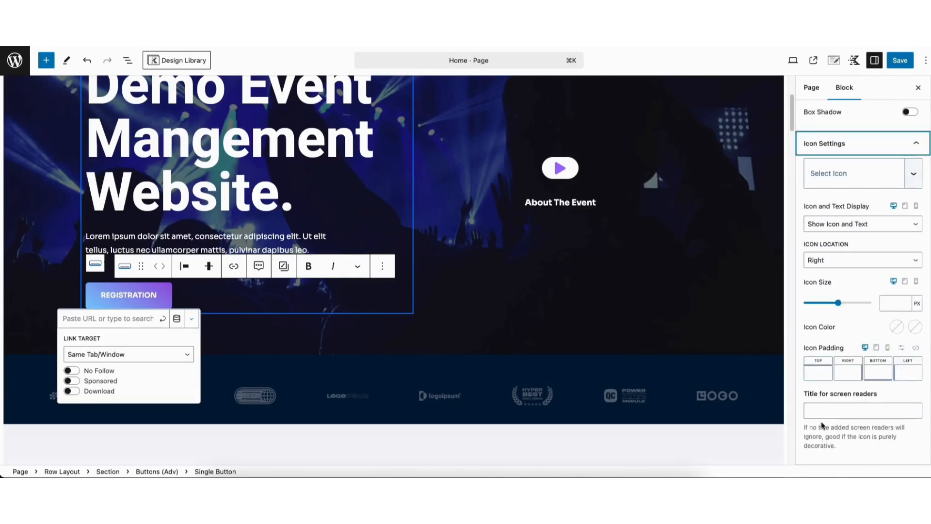
pyautogui.click(841, 177)
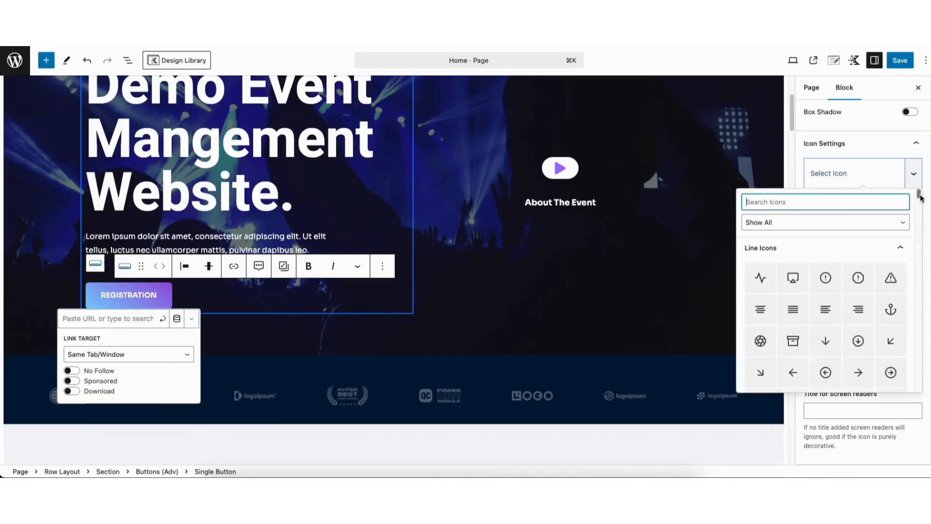
pyautogui.scroll(-1, 920, 197)
pyautogui.moveTo(920, 198); pyautogui.dragTo(919, 216)
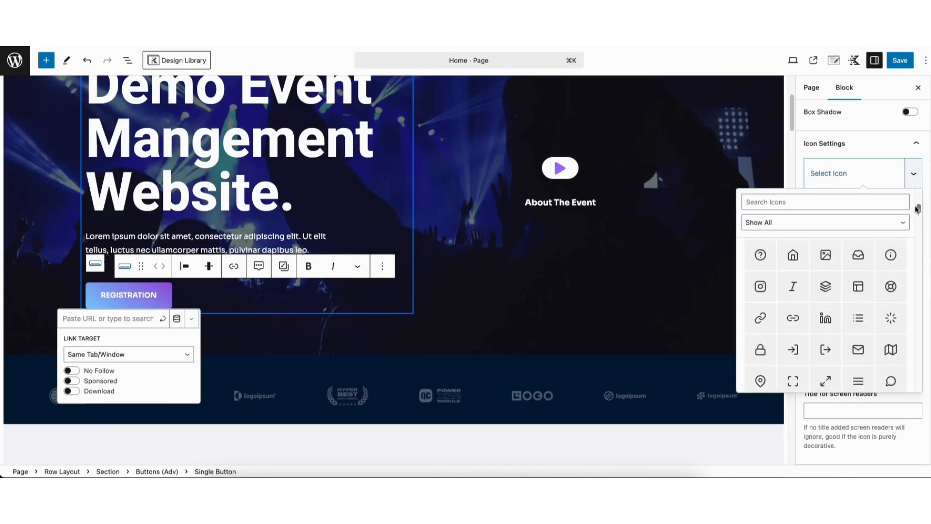
pyautogui.click(801, 182)
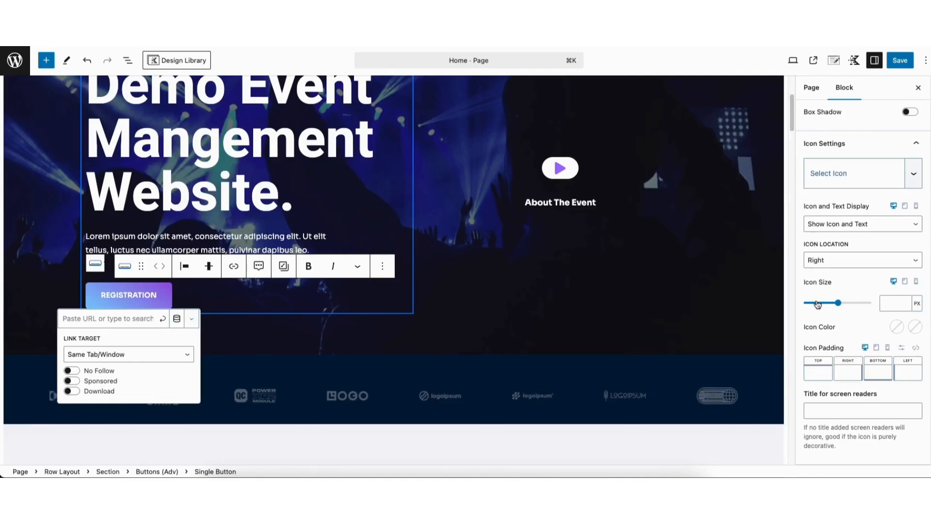
pyautogui.moveTo(791, 109); pyautogui.dragTo(789, 146)
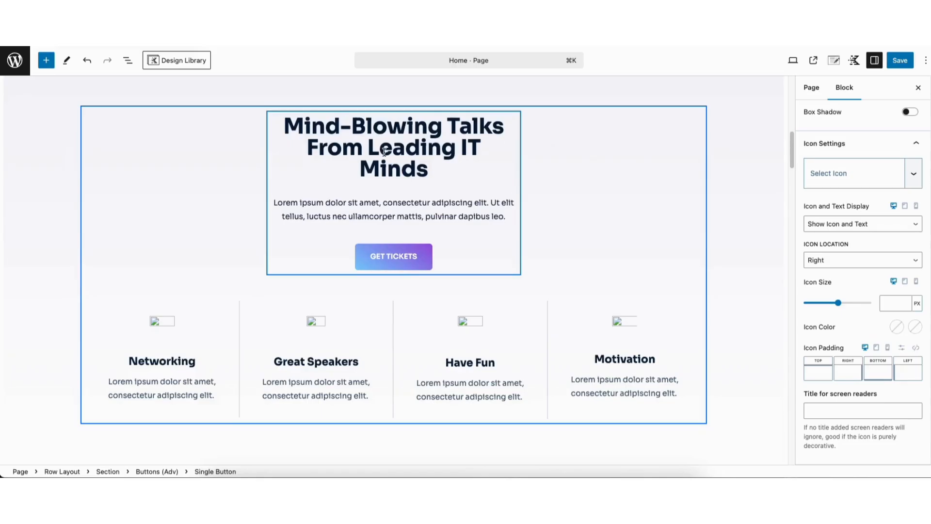
# Add a Text (Adv) block under the Mind-Blowing Talks heading and make it a paragraph.
pyautogui.click(353, 141)
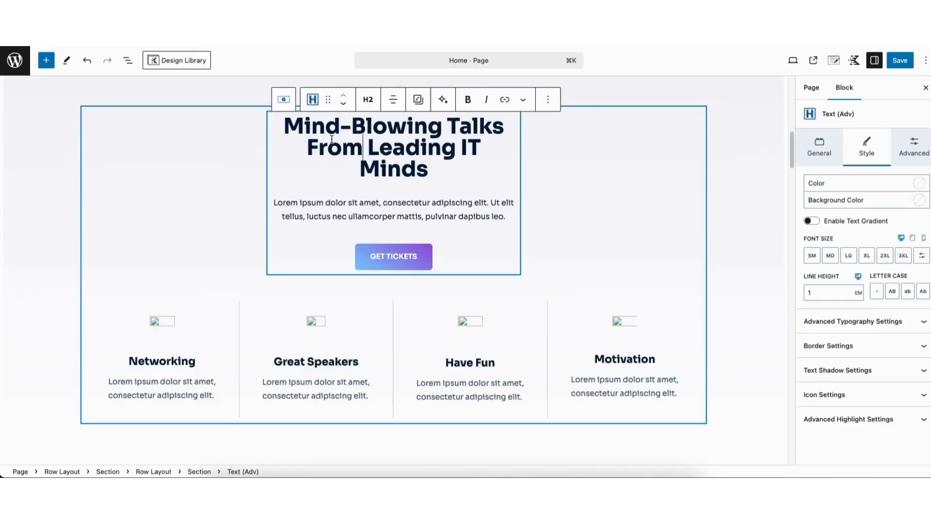
pyautogui.click(46, 61)
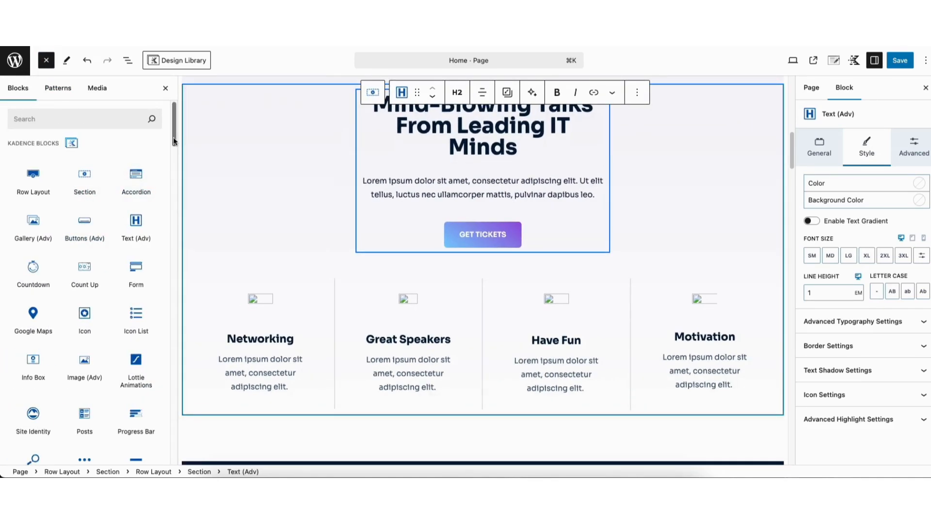
pyautogui.moveTo(173, 141)
pyautogui.mouseDown()
pyautogui.moveTo(177, 223)
pyautogui.moveTo(175, 130)
pyautogui.mouseUp()
pyautogui.moveTo(139, 216)
pyautogui.moveTo(135, 225); pyautogui.dragTo(469, 159)
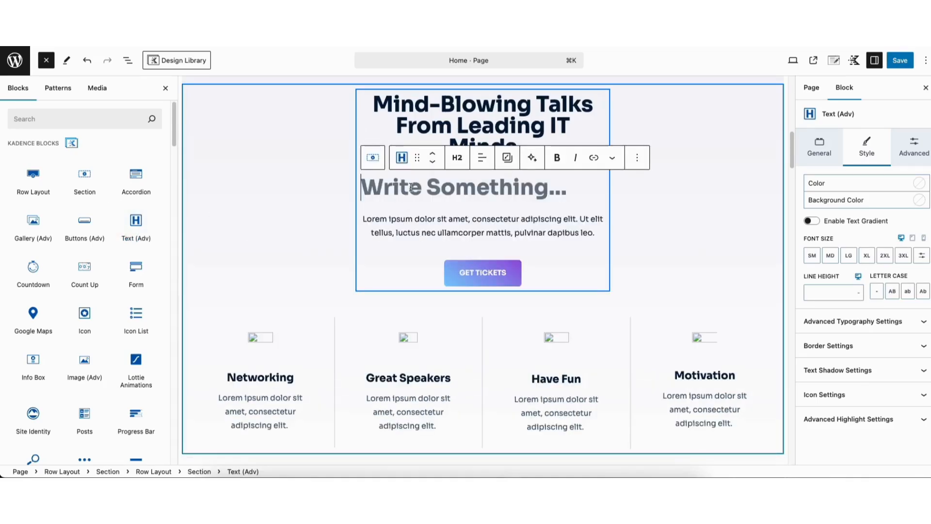
pyautogui.click(457, 159)
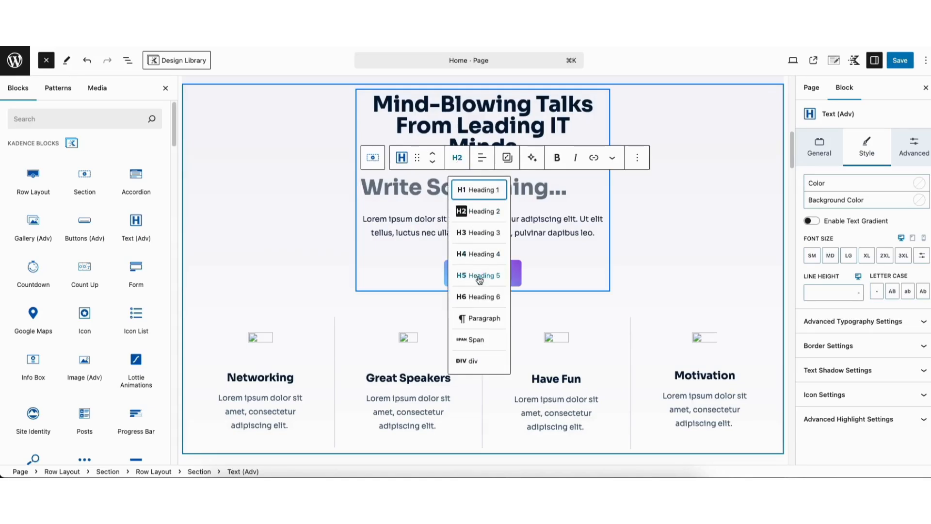
pyautogui.click(476, 319)
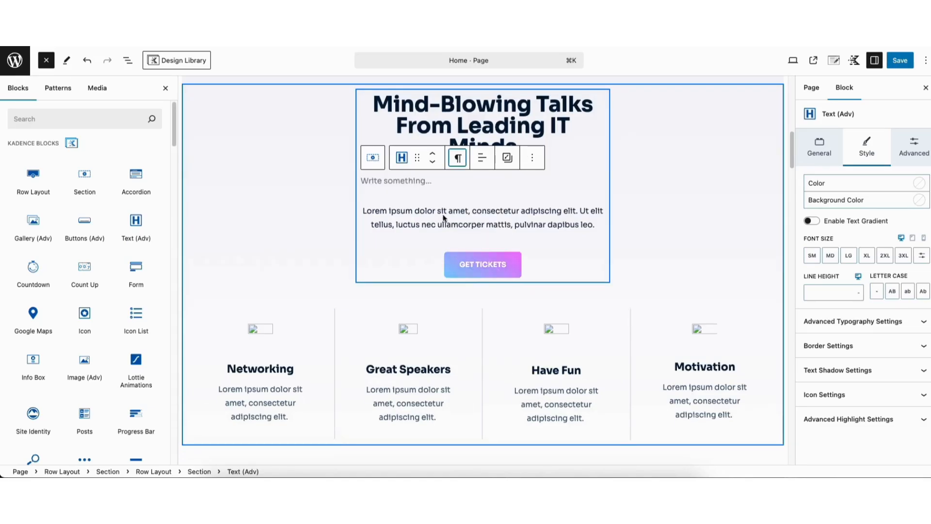
# Move the empty paragraph above the heading and back, then delete it.
pyautogui.click(416, 180)
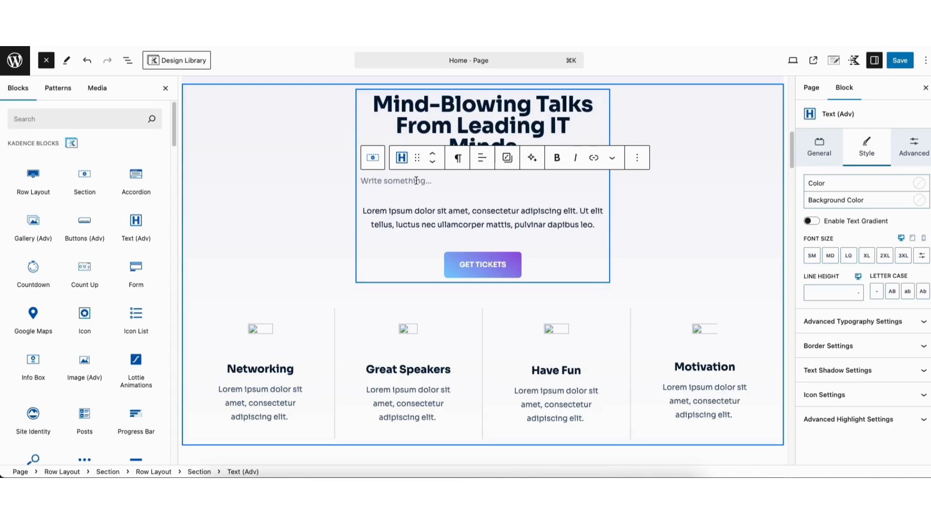
pyautogui.click(433, 154)
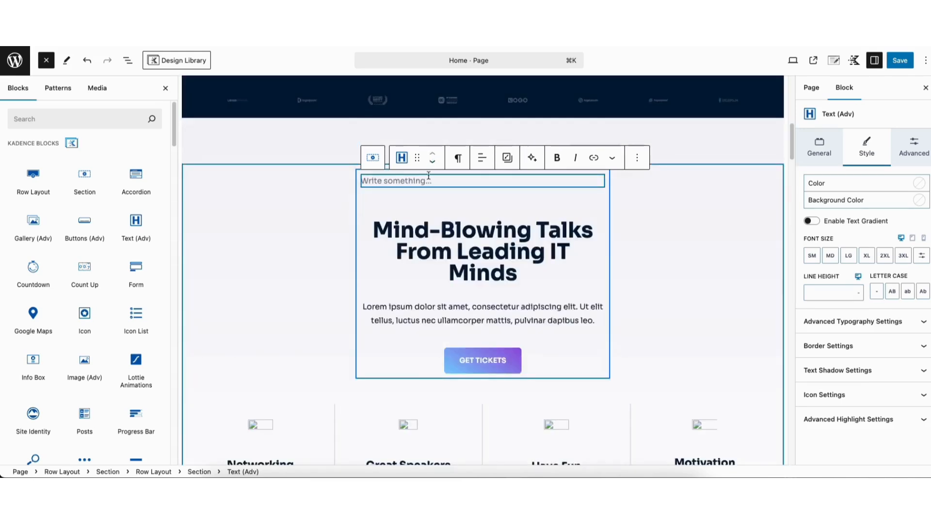
pyautogui.click(433, 165)
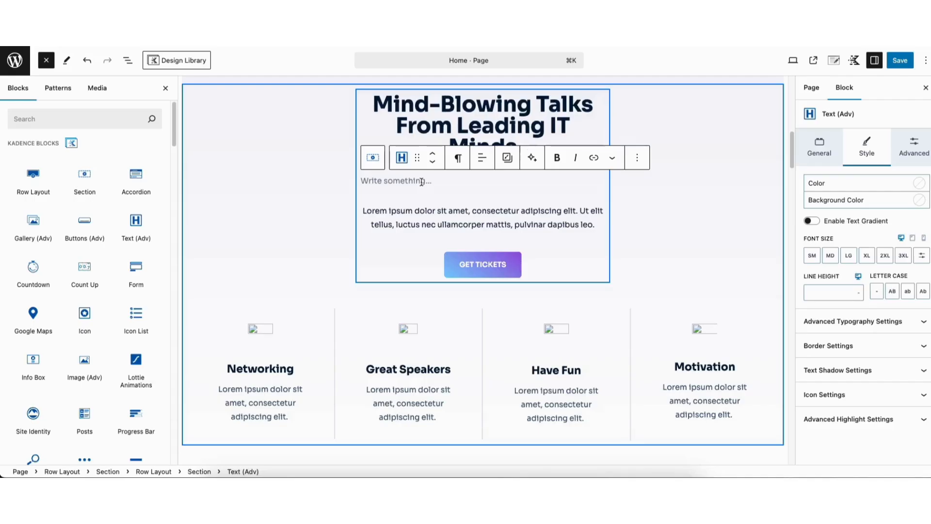
pyautogui.click(637, 157)
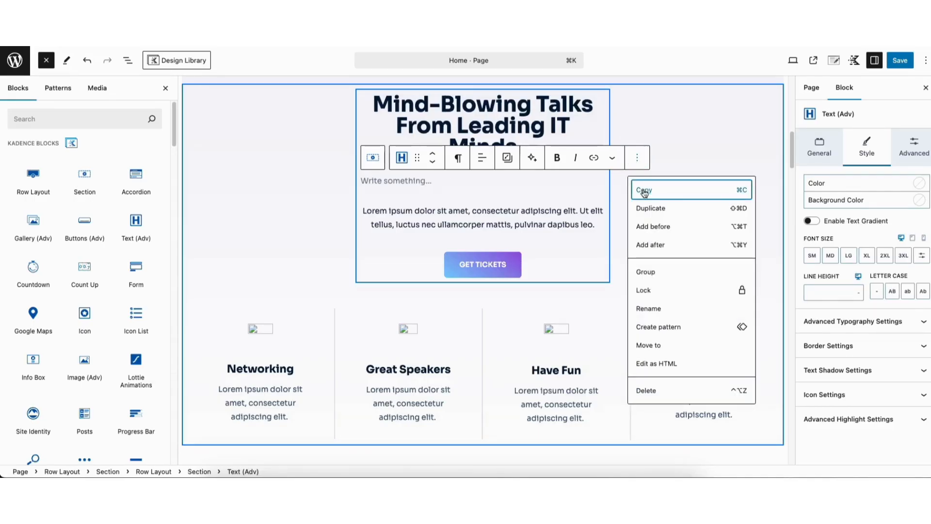
pyautogui.click(647, 391)
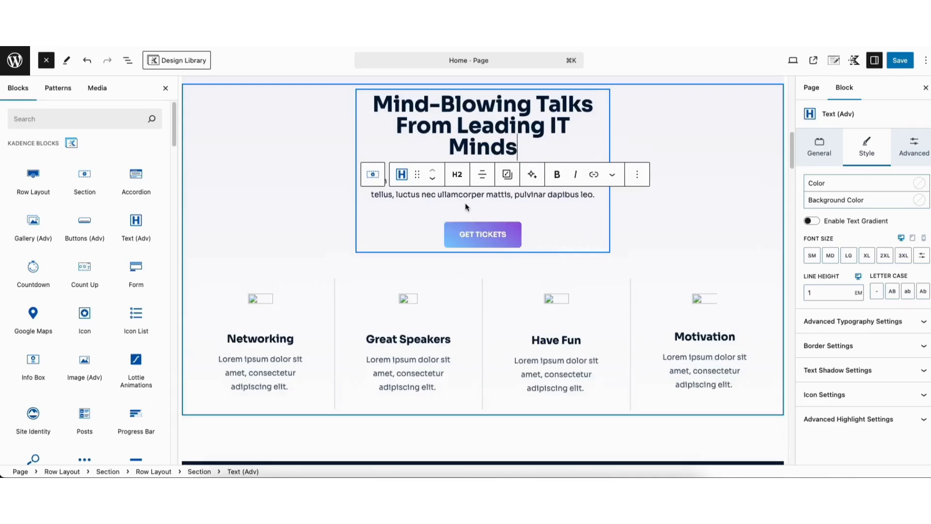
# Duplicate the lorem ipsum description paragraph under the heading.
pyautogui.click(452, 194)
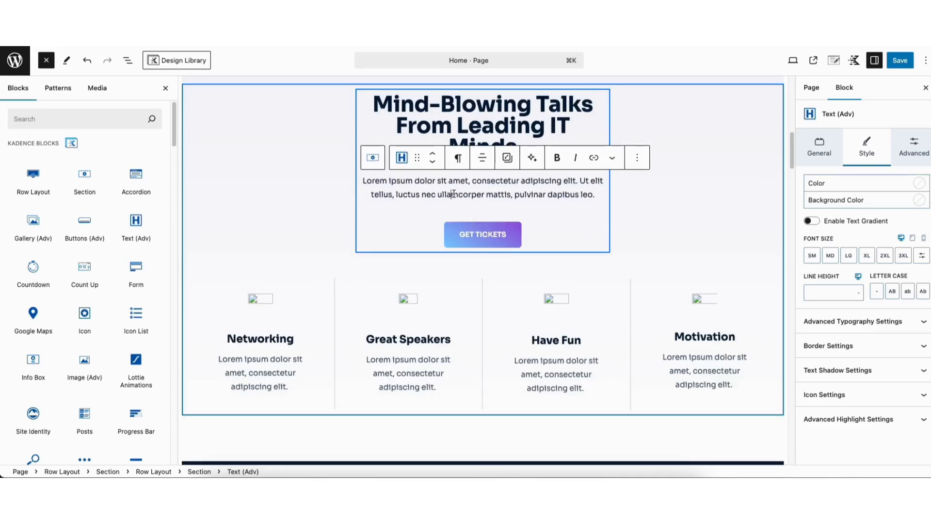
pyautogui.click(637, 160)
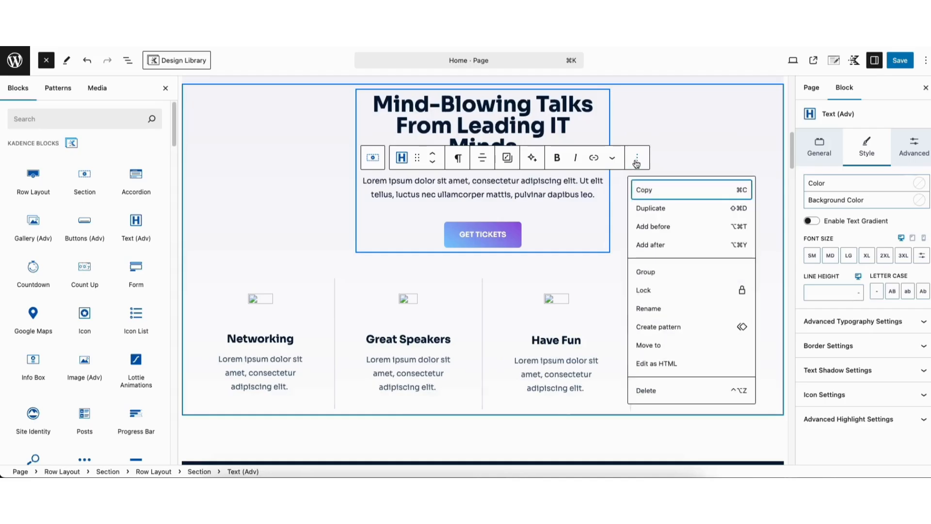
pyautogui.click(648, 209)
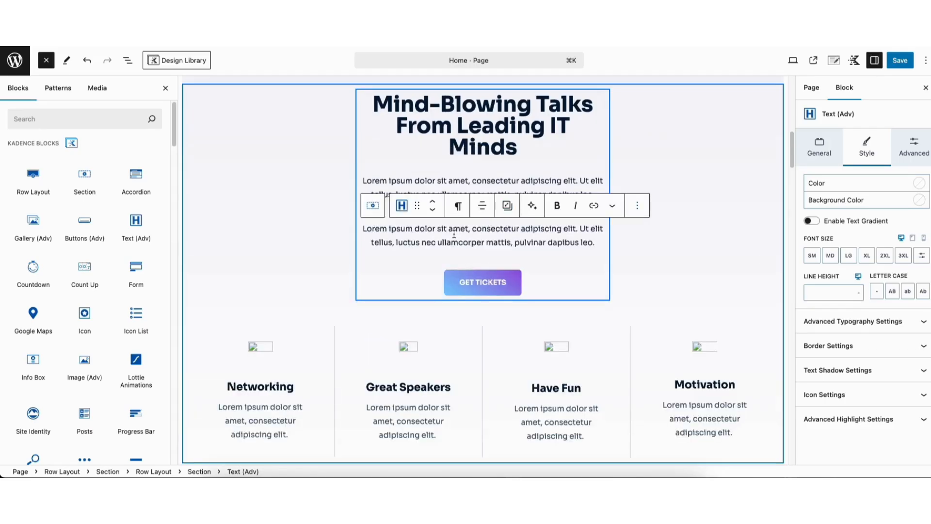
# Replace the Networking info box's image with icon-17 from the Media Library.
pyautogui.click(273, 356)
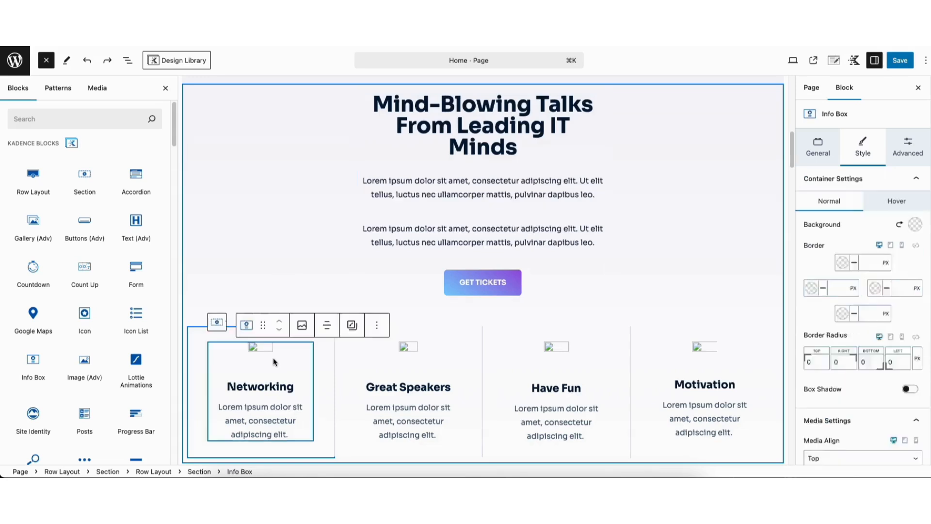
pyautogui.click(809, 153)
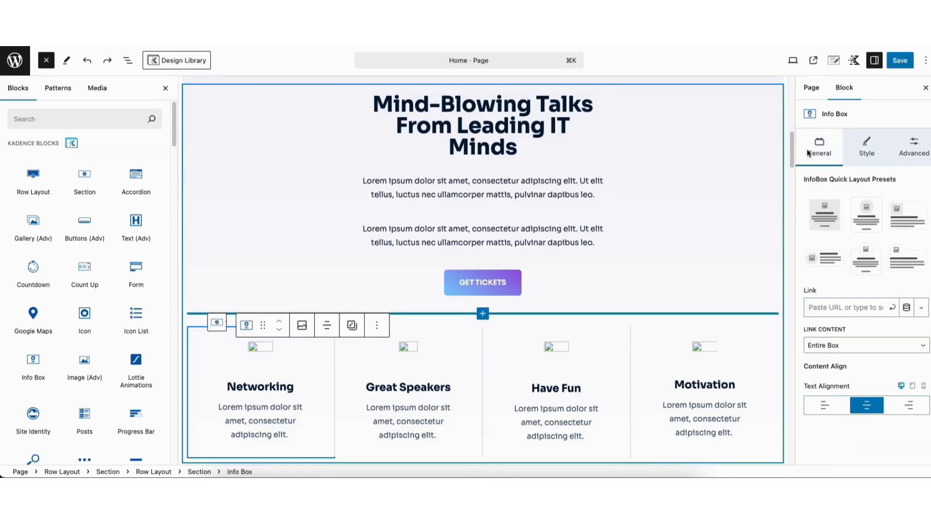
pyautogui.click(865, 148)
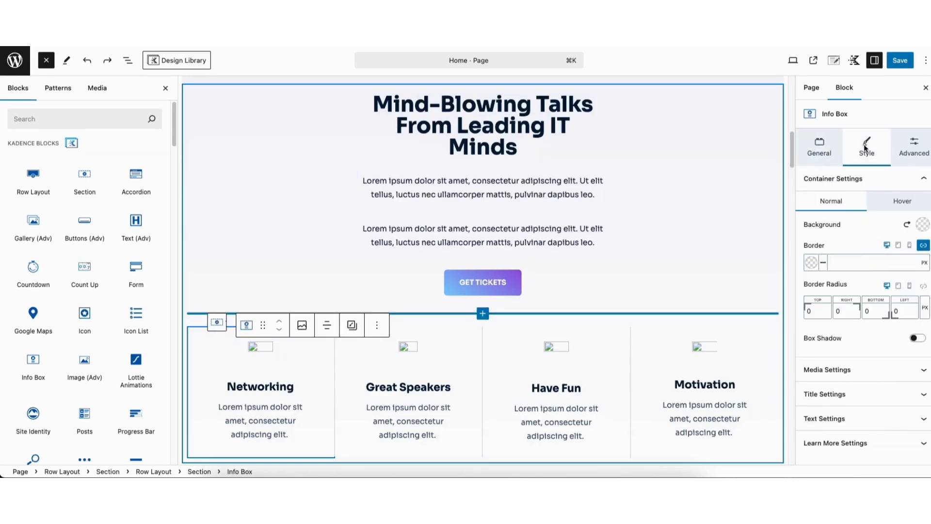
pyautogui.click(834, 370)
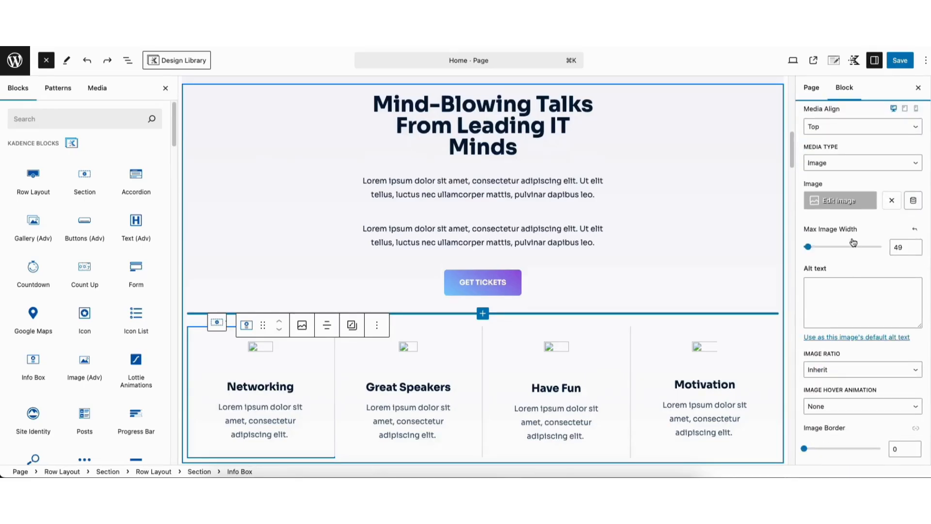
pyautogui.click(845, 207)
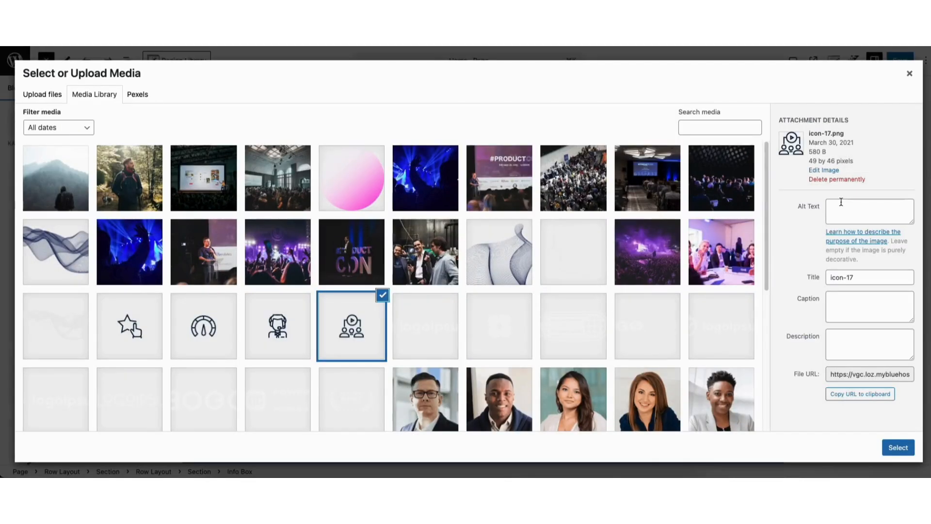
pyautogui.click(47, 99)
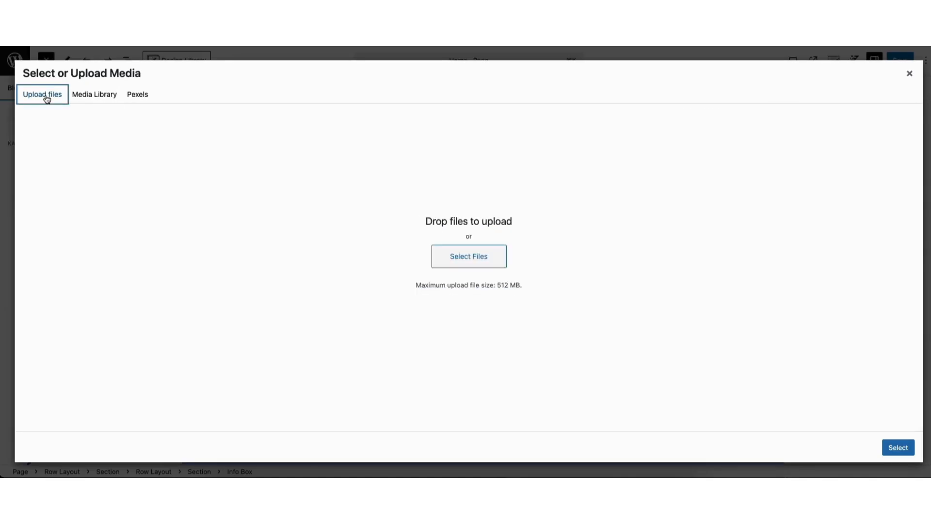
pyautogui.click(94, 97)
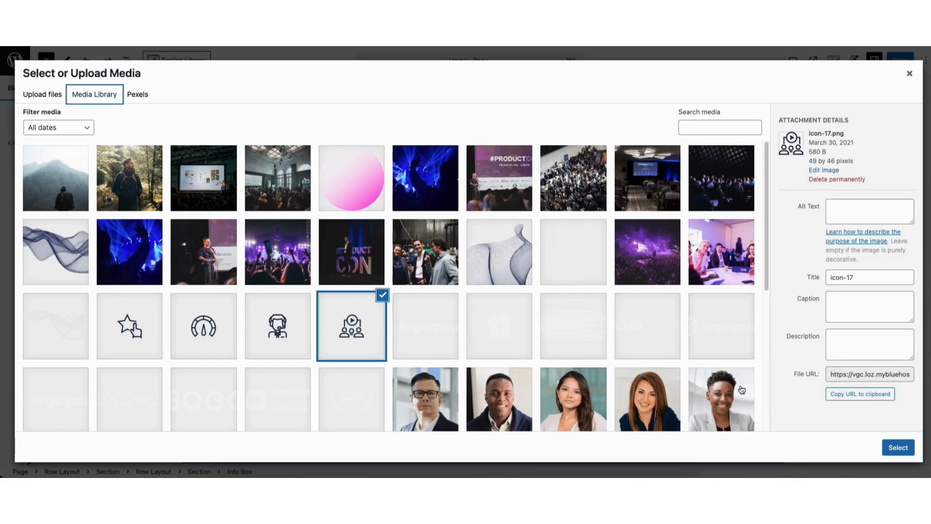
pyautogui.click(898, 451)
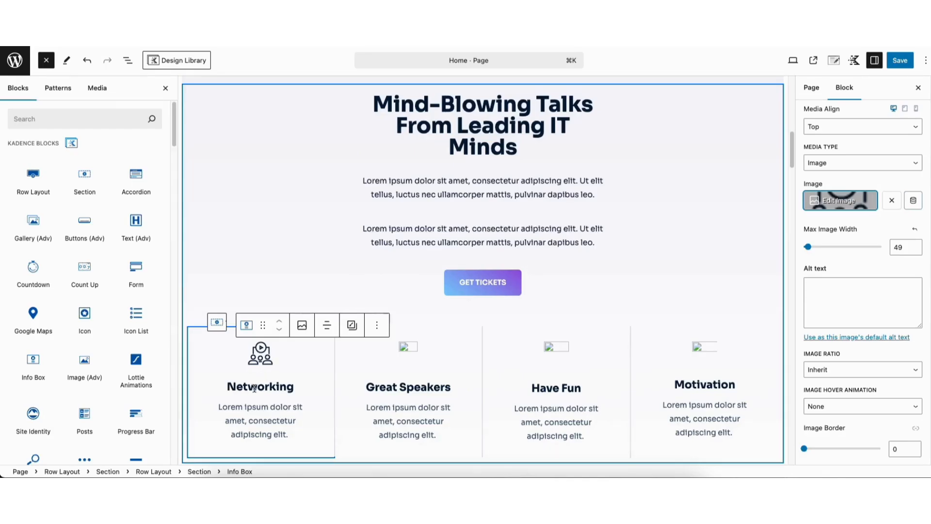
pyautogui.moveTo(227, 386); pyautogui.dragTo(247, 421)
pyautogui.click(255, 407)
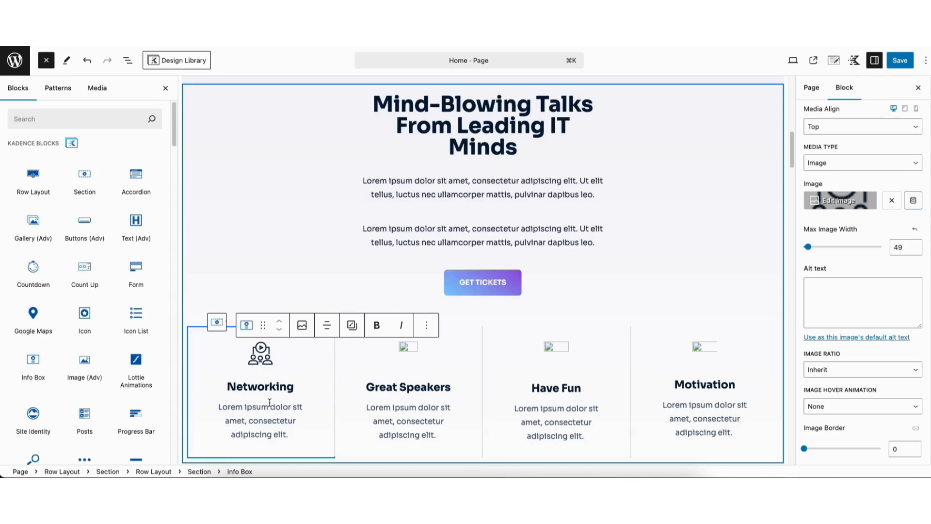
pyautogui.scroll(-5, 862, 281)
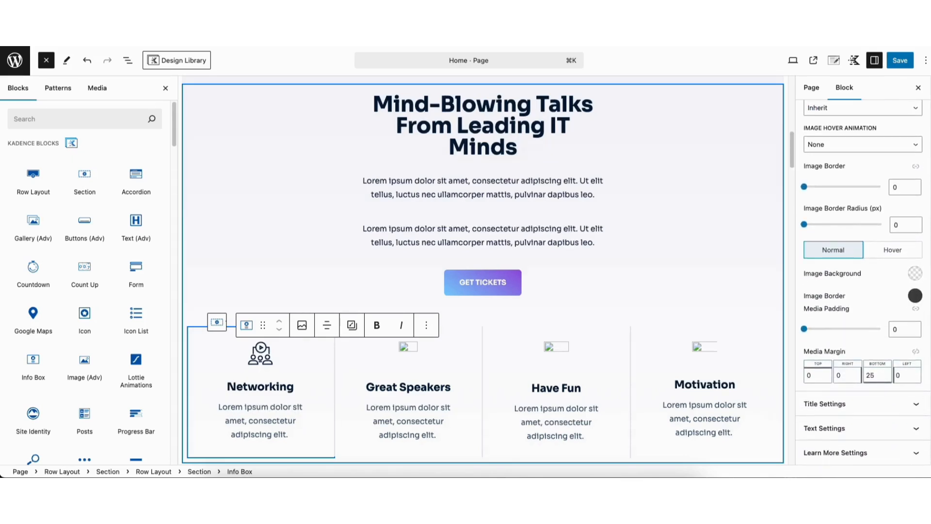
pyautogui.click(845, 403)
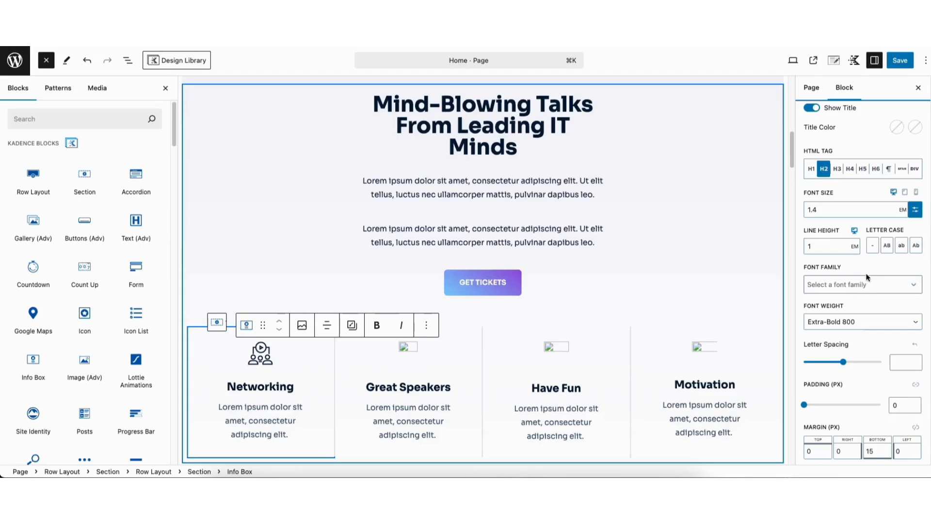
pyautogui.scroll(-2, 928, 386)
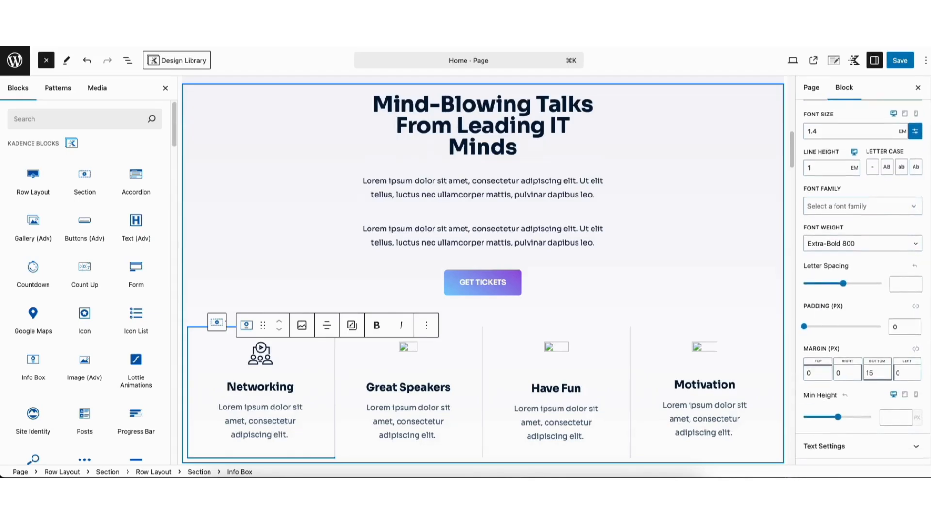
pyautogui.click(841, 426)
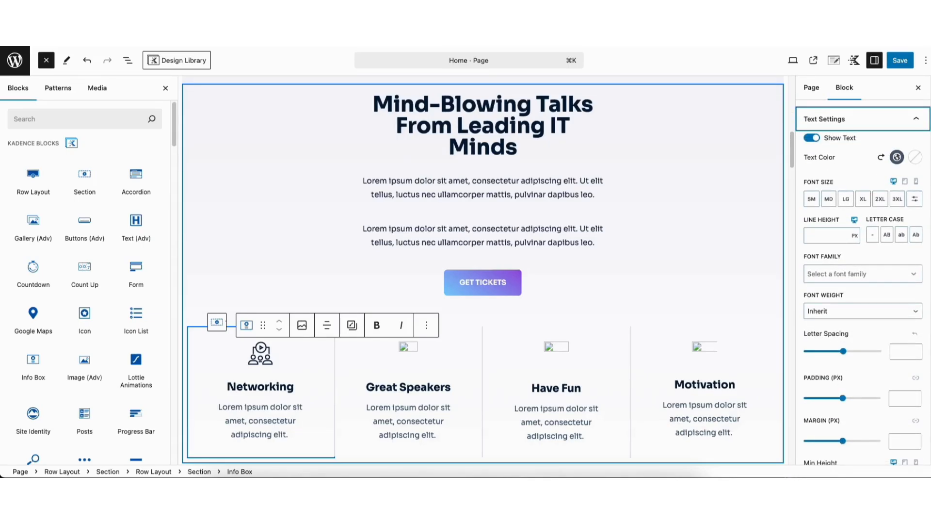
pyautogui.scroll(-1, 863, 291)
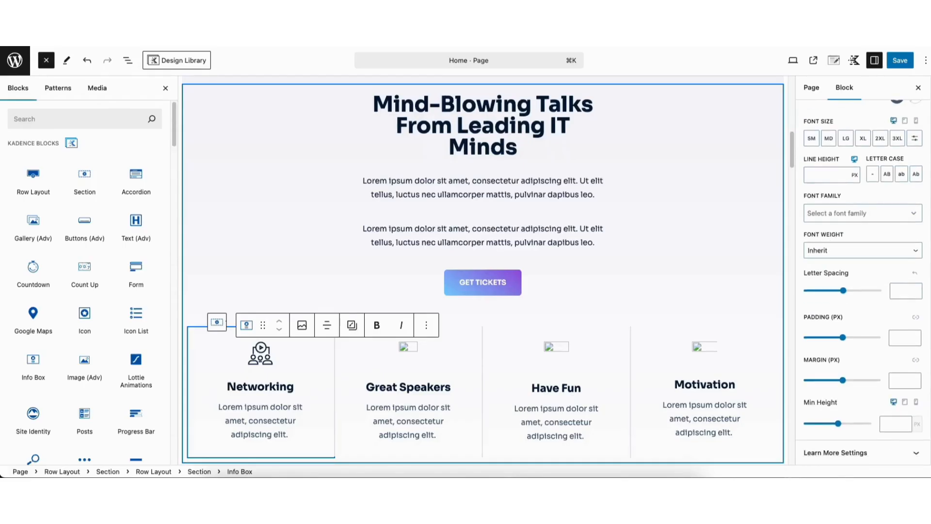
pyautogui.click(824, 452)
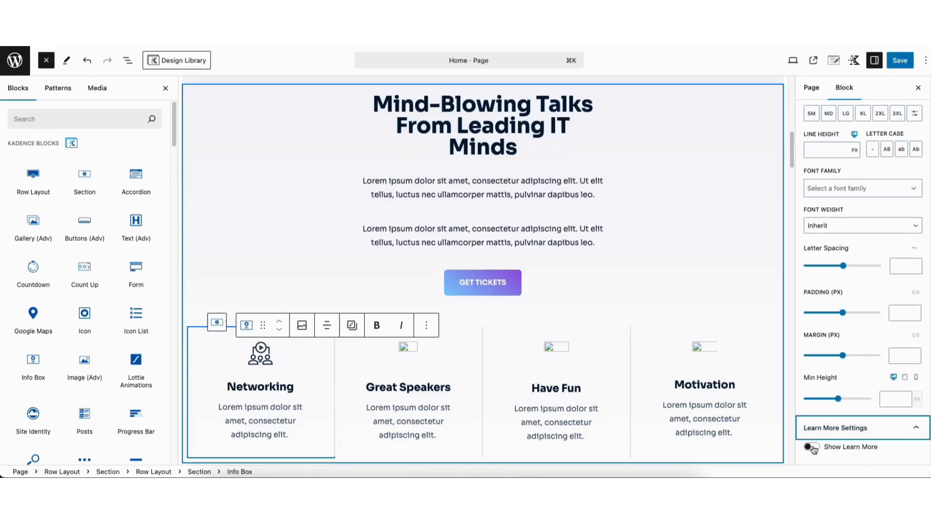
pyautogui.click(813, 448)
pyautogui.scroll(-2, 333, 349)
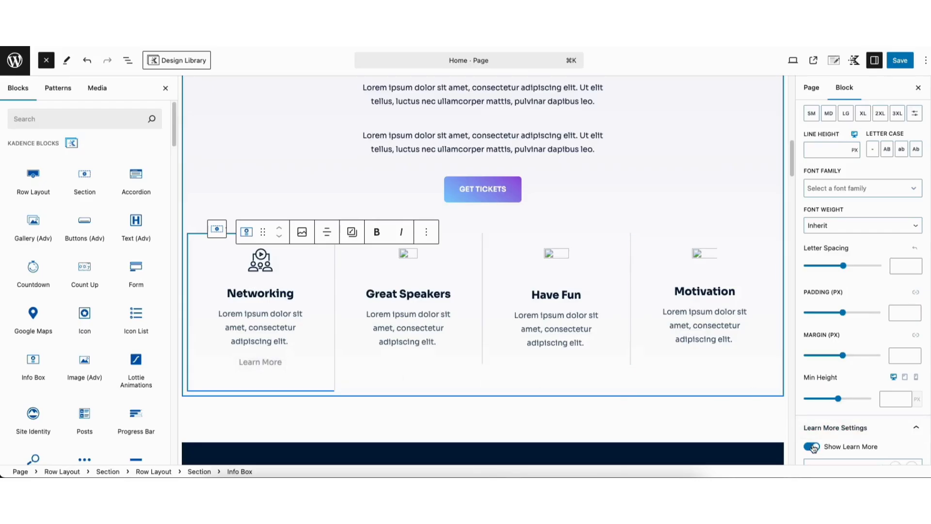
pyautogui.scroll(-5, 863, 290)
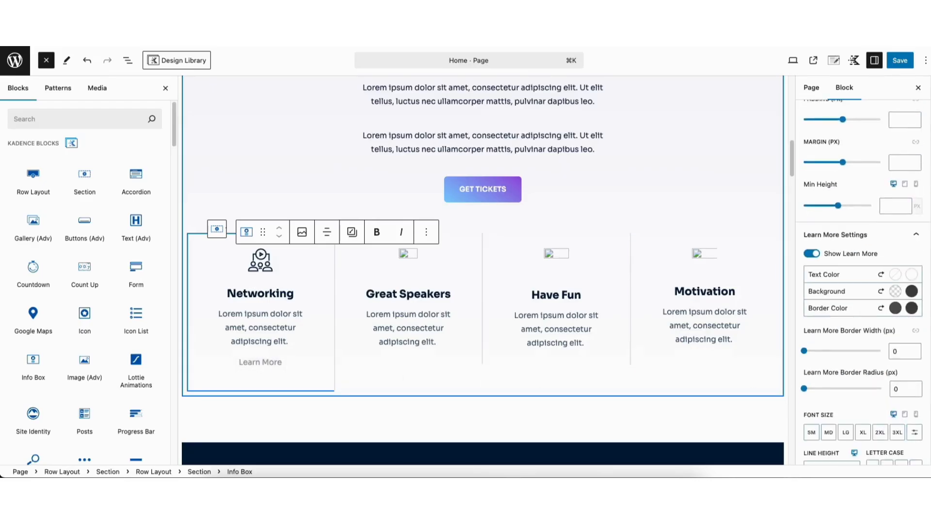
pyautogui.click(810, 216)
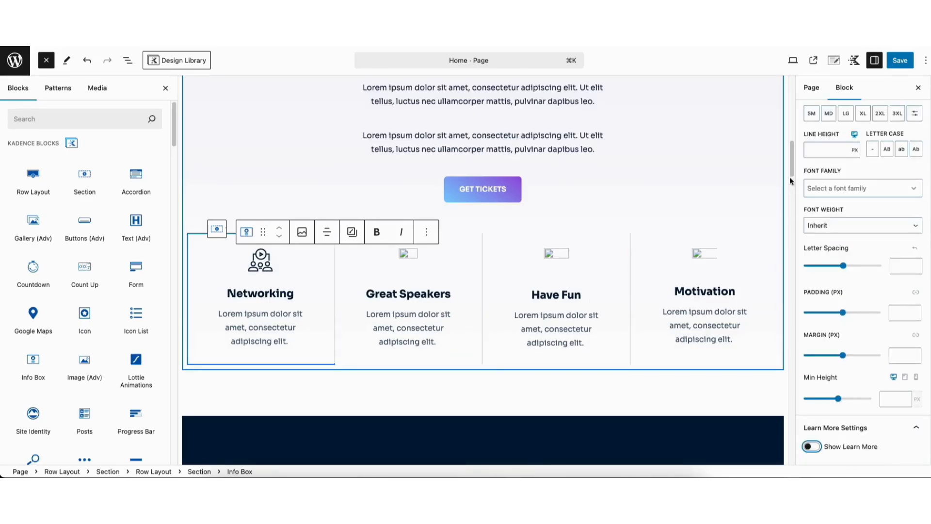
pyautogui.scroll(-5, 792, 184)
pyautogui.scroll(-2, 792, 189)
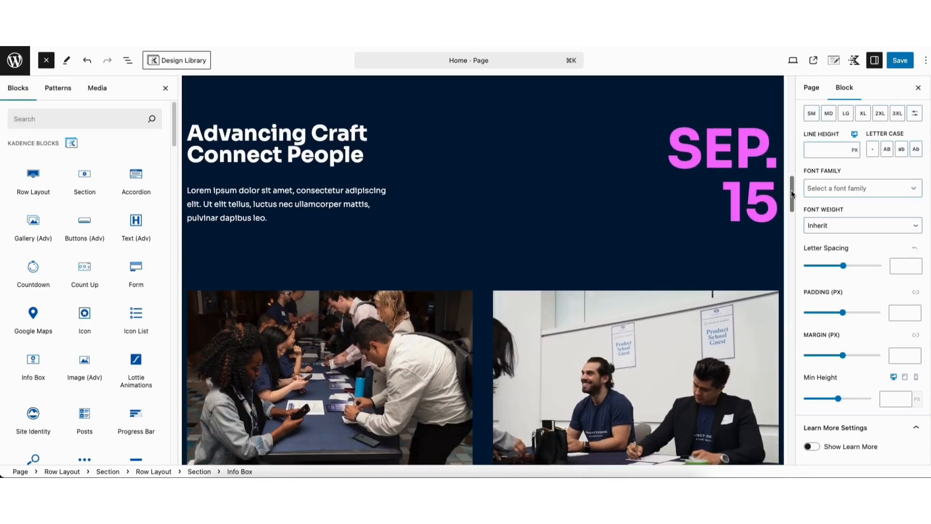
# Set the Advancing Craft row's background colour to navy #060649.
pyautogui.click(252, 96)
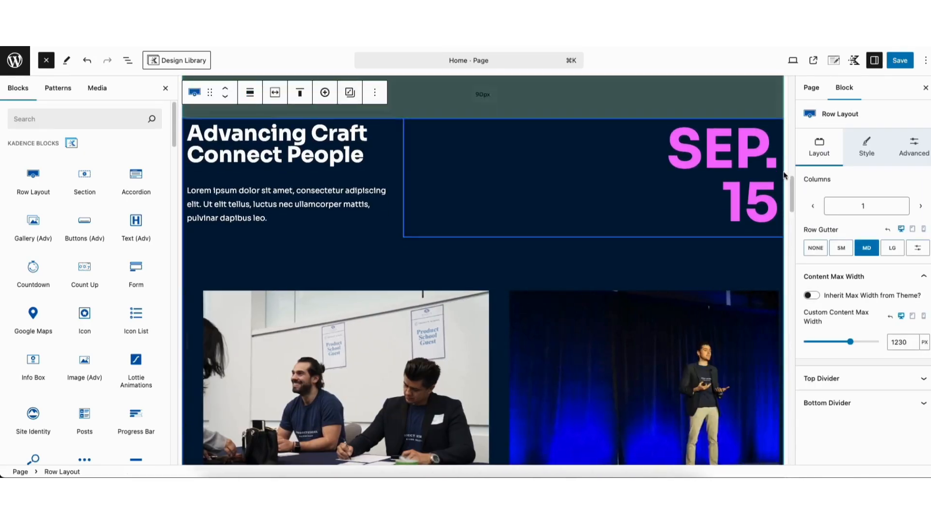
pyautogui.scroll(2, 793, 187)
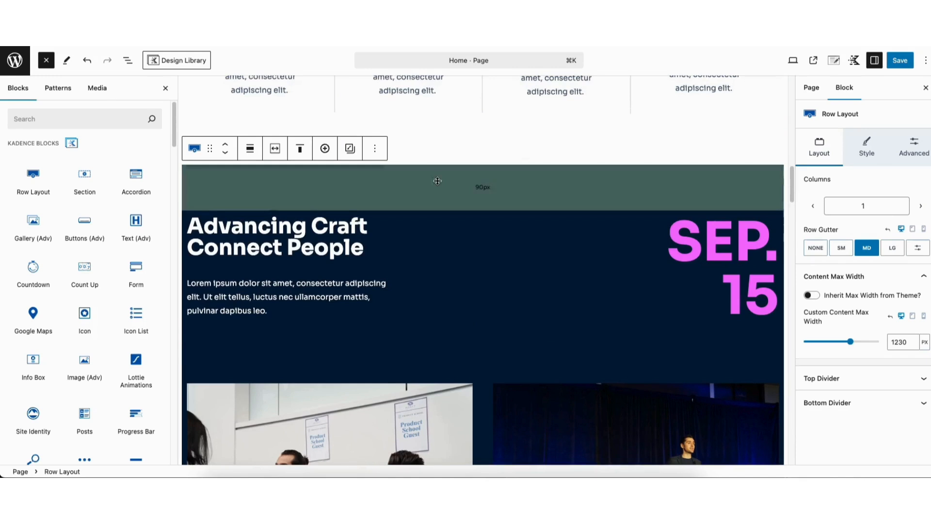
pyautogui.click(867, 144)
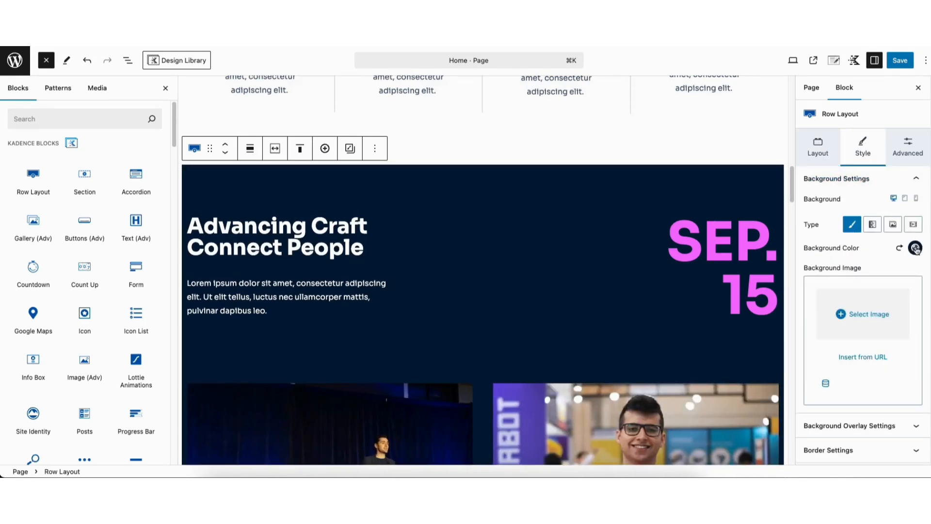
pyautogui.click(916, 249)
pyautogui.click(772, 154)
pyautogui.moveTo(772, 155); pyautogui.dragTo(905, 139)
pyautogui.click(743, 156)
# Open the photo carousel's six images in the Edit gallery dialog.
pyautogui.moveTo(794, 176); pyautogui.dragTo(794, 195)
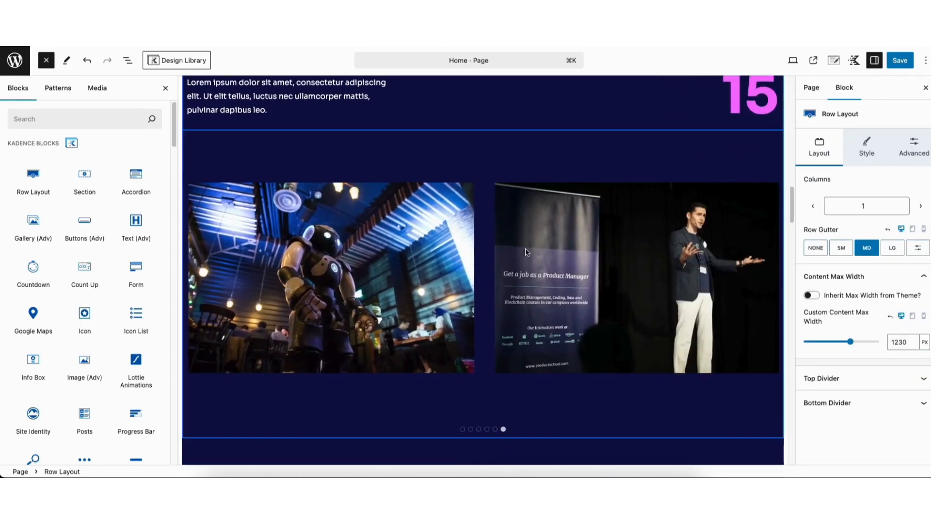
pyautogui.click(332, 286)
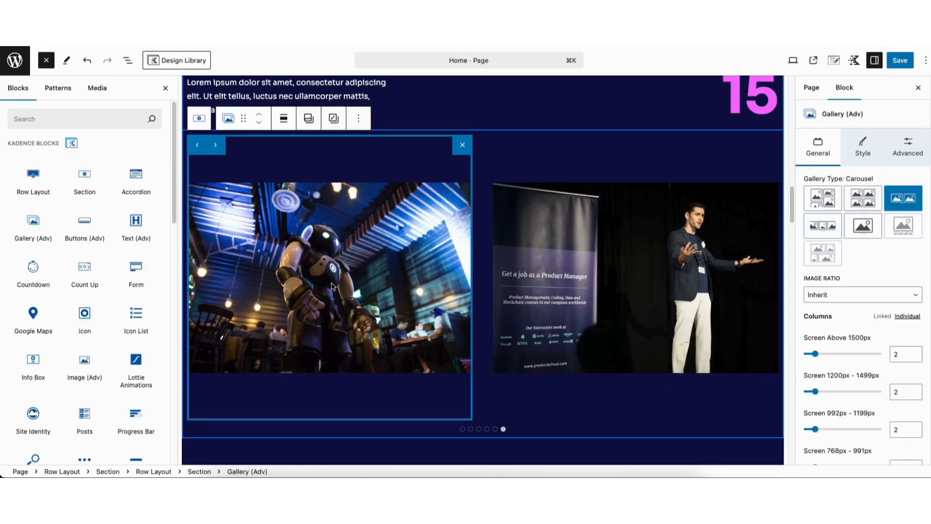
pyautogui.click(308, 121)
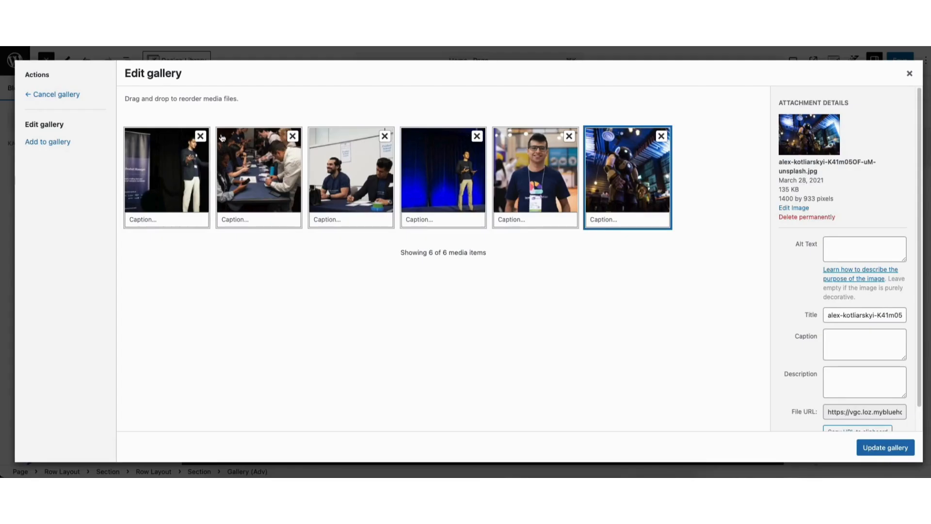
# Remove three event photos from the carousel gallery.
pyautogui.click(201, 136)
pyautogui.click(200, 137)
pyautogui.click(200, 136)
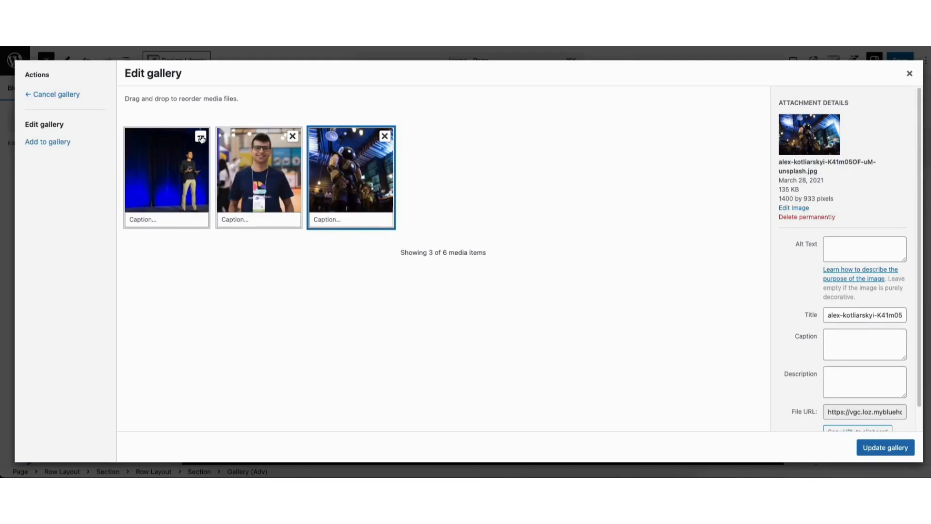
# Add the podium speaker and purple concert crowd photos, then update the gallery.
pyautogui.click(53, 145)
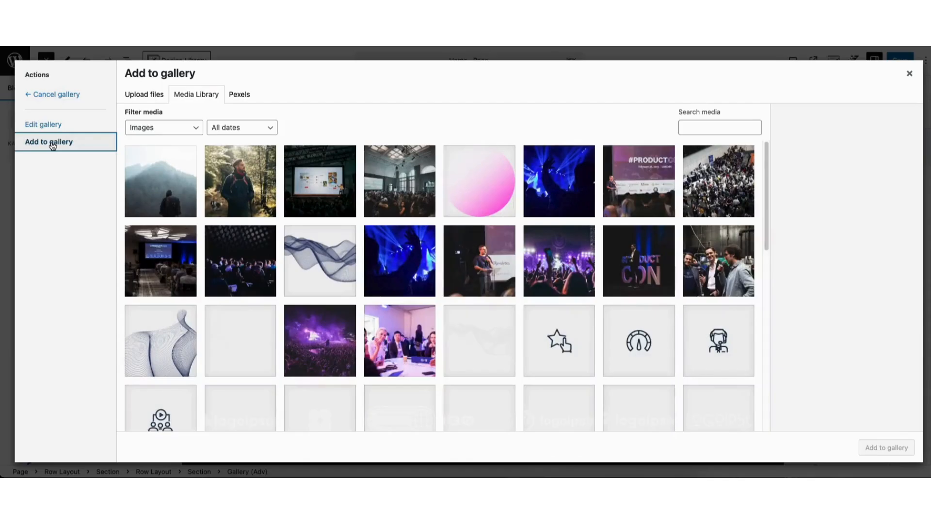
pyautogui.click(148, 100)
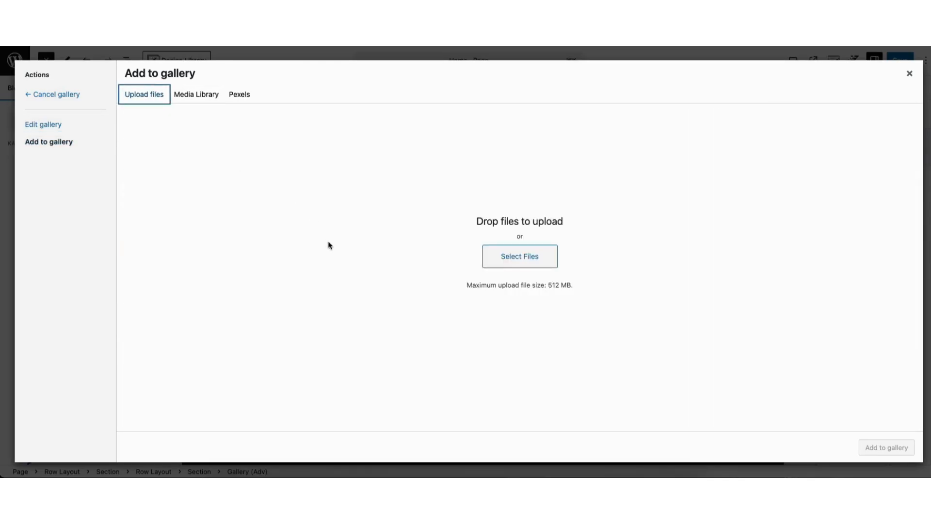
pyautogui.click(199, 96)
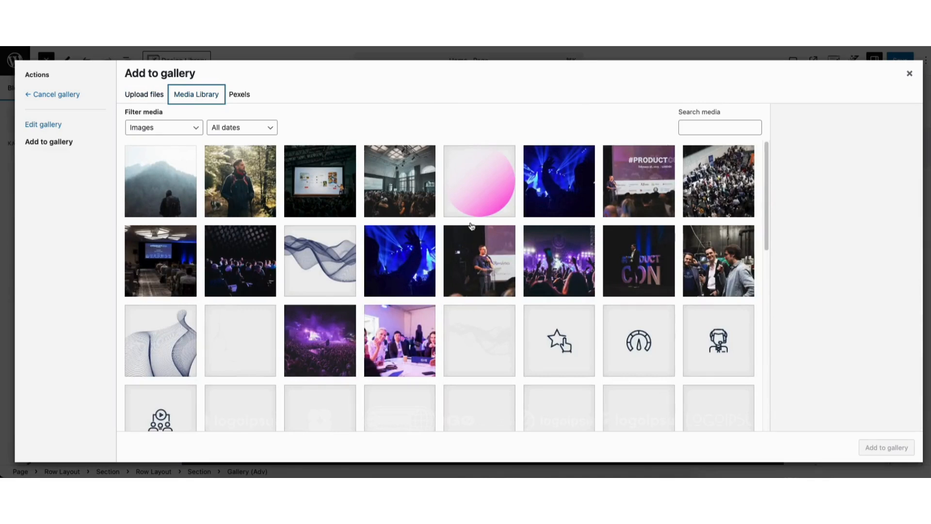
pyautogui.click(476, 261)
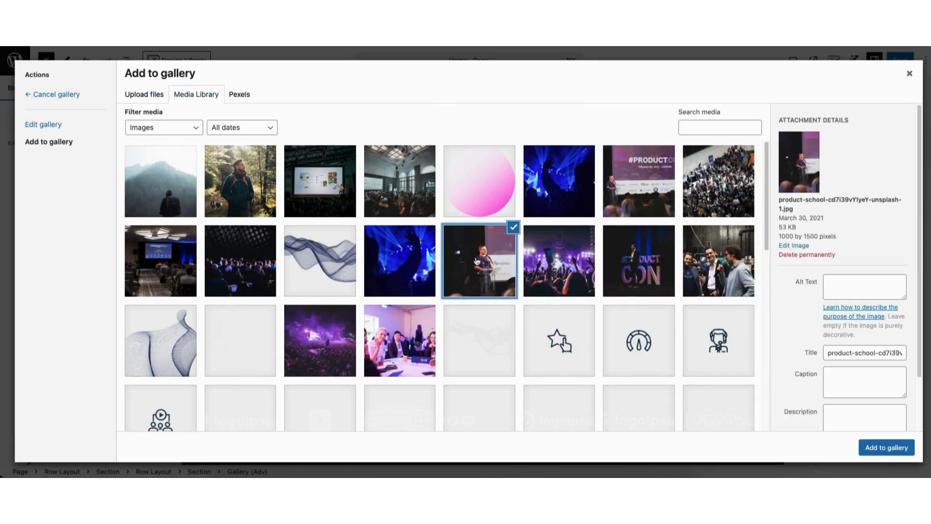
pyautogui.click(559, 269)
pyautogui.click(502, 258)
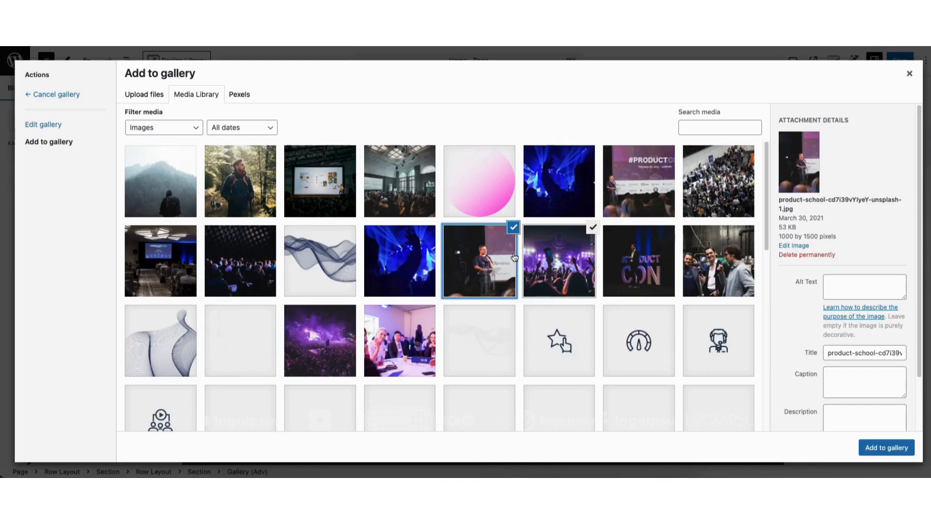
pyautogui.click(871, 449)
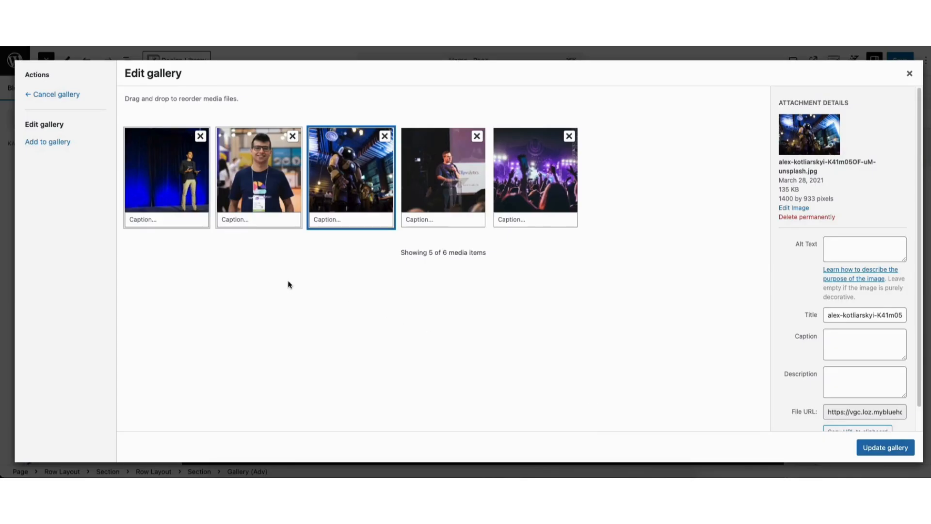
pyautogui.click(240, 220)
pyautogui.click(883, 448)
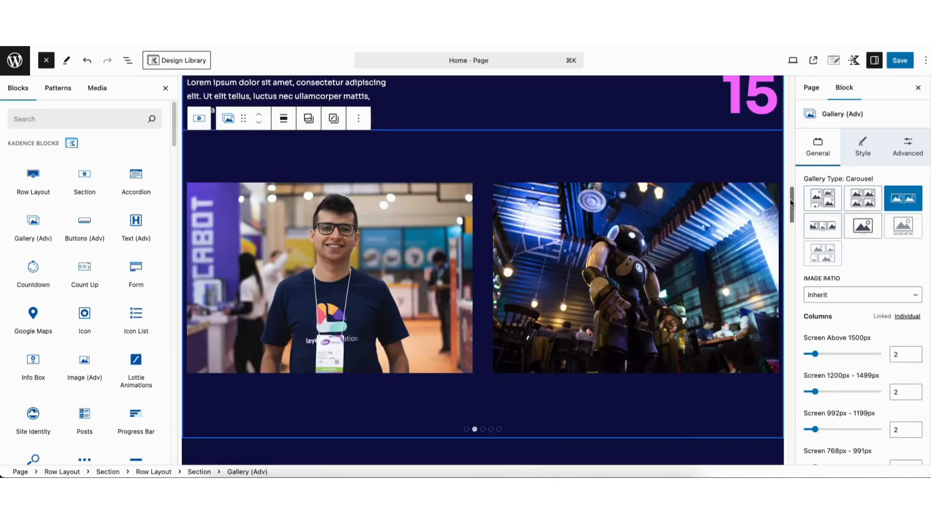
# Set the 2017 row's background image to the purple concert crowd photo.
pyautogui.moveTo(791, 204); pyautogui.dragTo(792, 241)
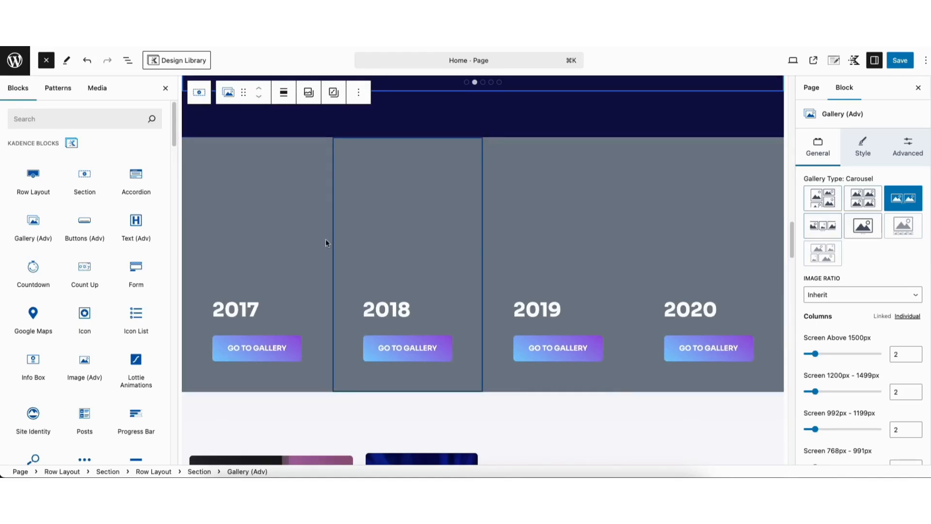
pyautogui.click(245, 198)
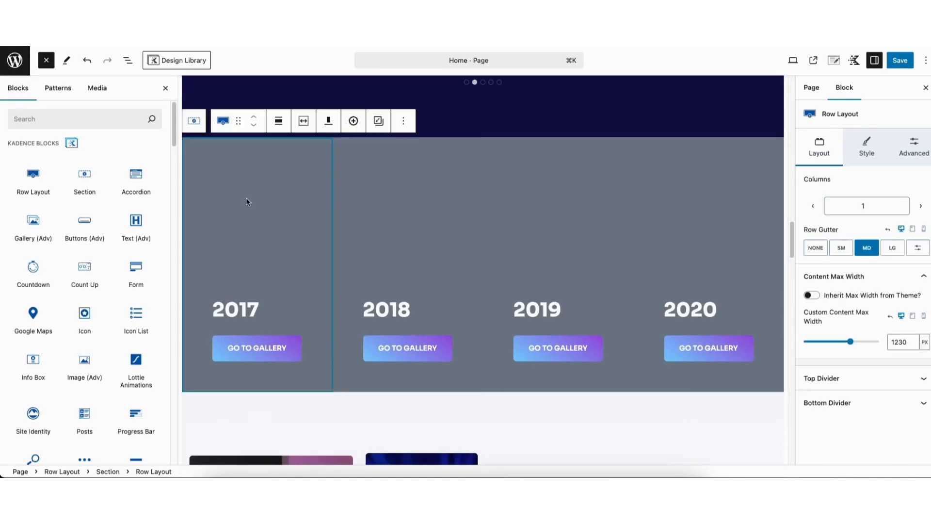
pyautogui.click(865, 147)
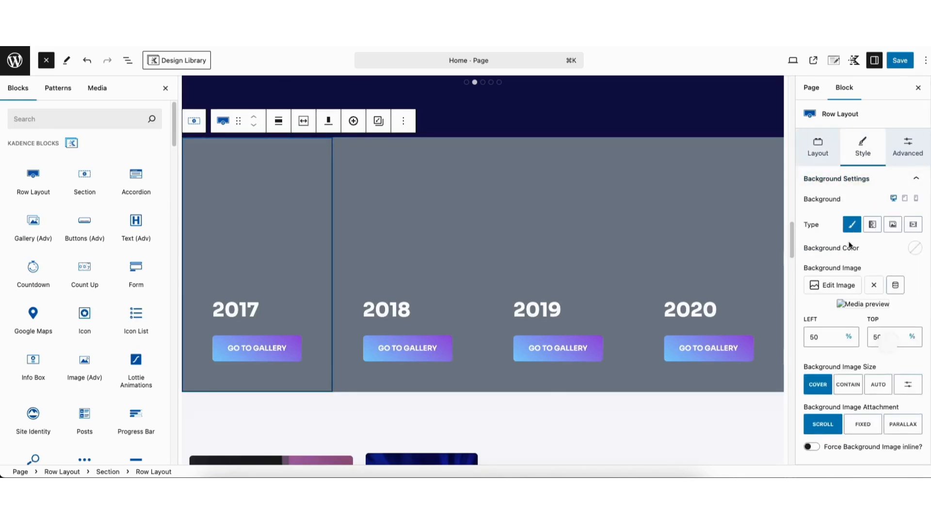
pyautogui.click(834, 287)
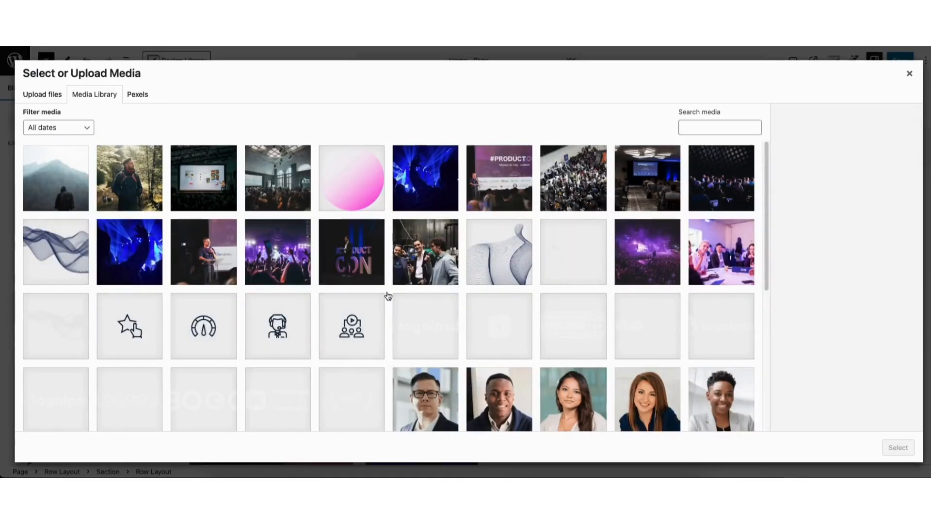
pyautogui.click(267, 256)
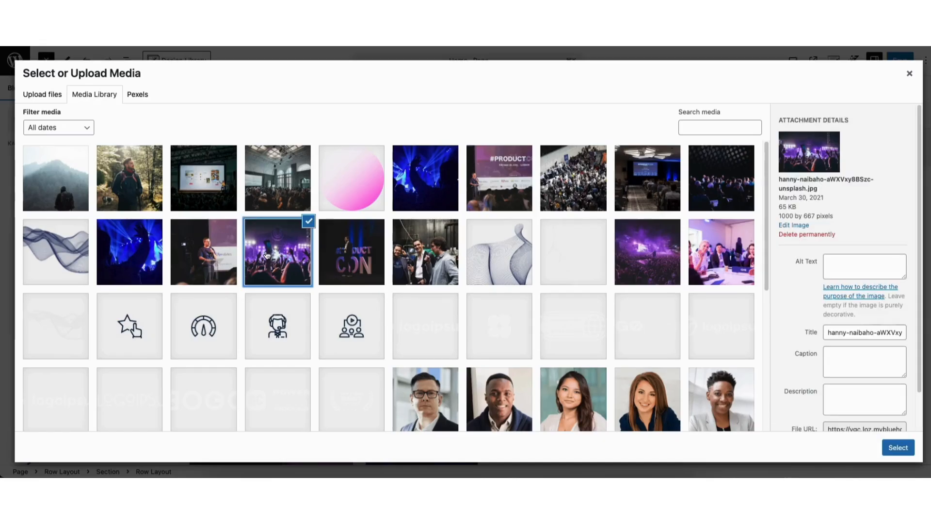
pyautogui.click(892, 448)
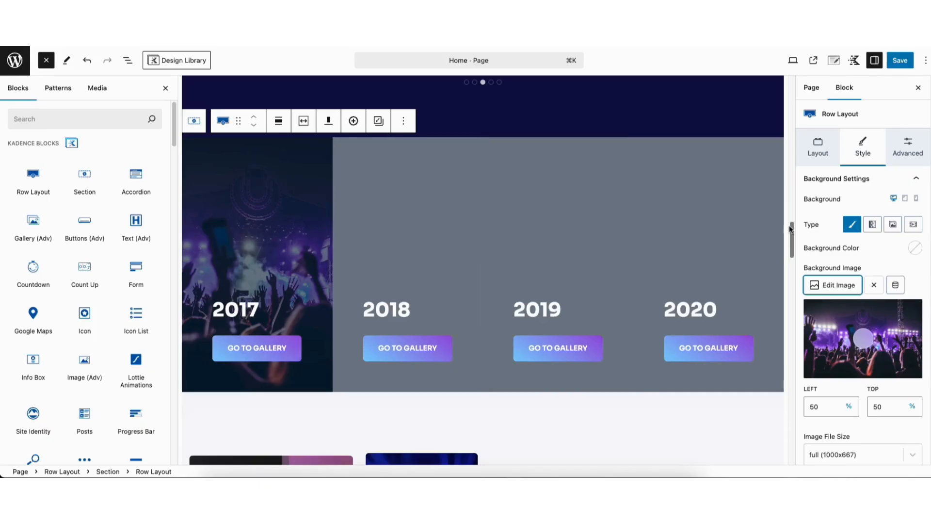
pyautogui.moveTo(790, 228); pyautogui.dragTo(788, 320)
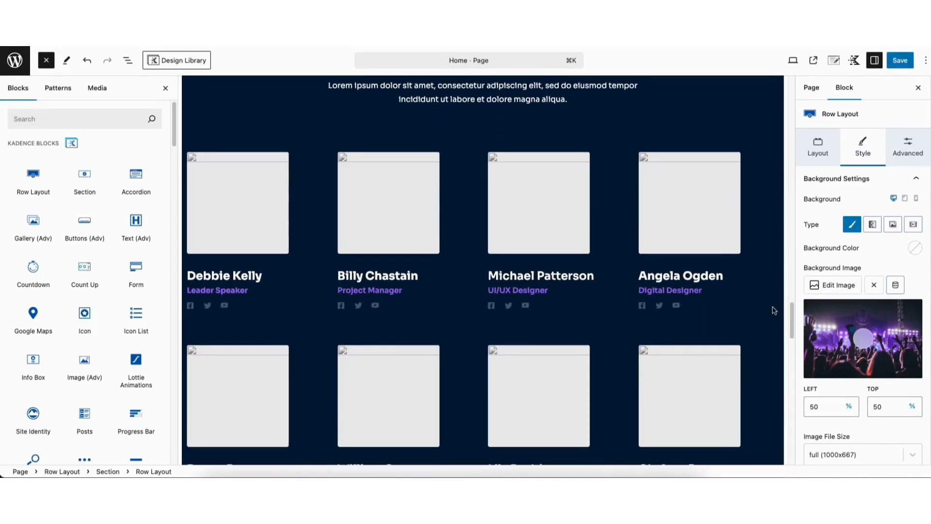
# Replace the first speaker card's missing photo with the 10-4 portrait.
pyautogui.click(215, 199)
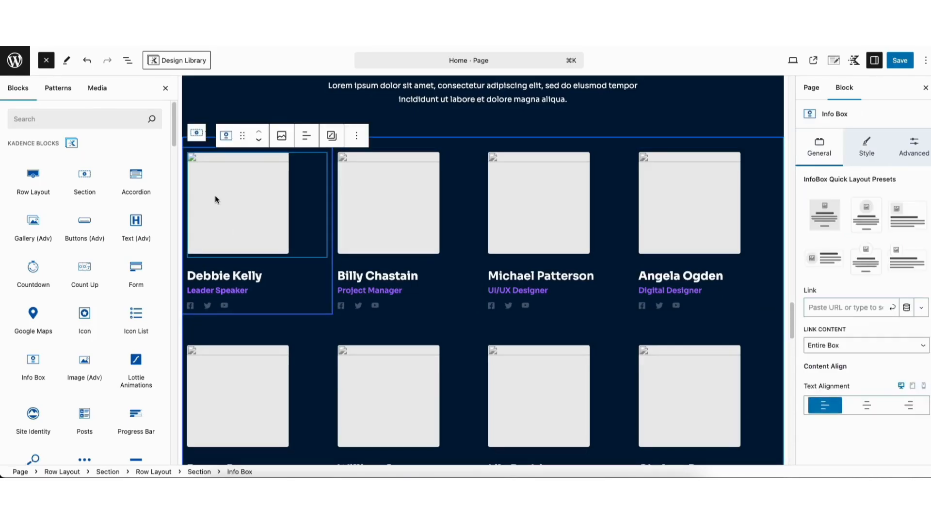
pyautogui.click(282, 140)
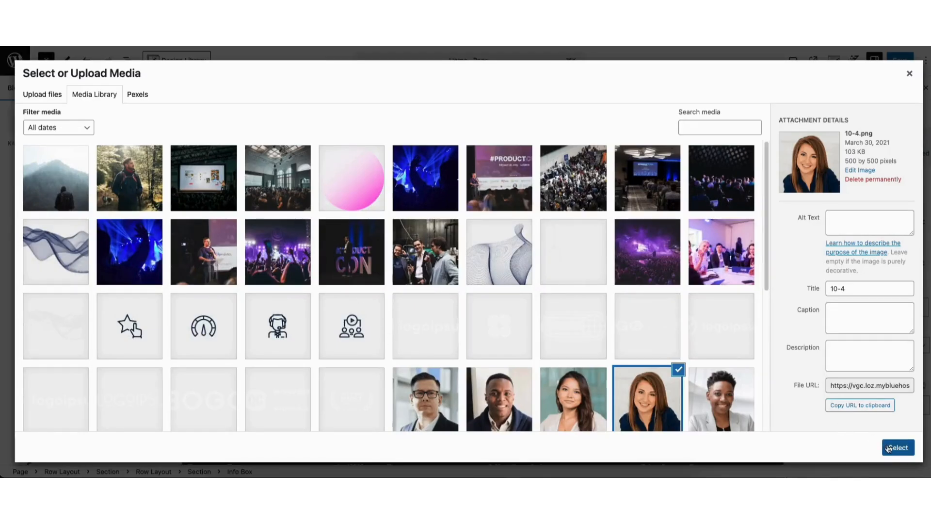
pyautogui.click(893, 449)
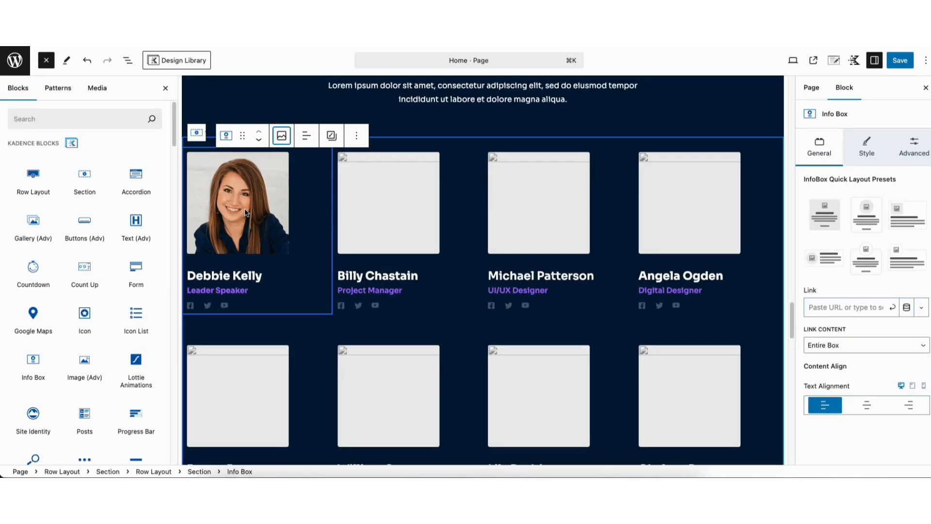
pyautogui.scroll(4, 790, 297)
pyautogui.scroll(1, 790, 296)
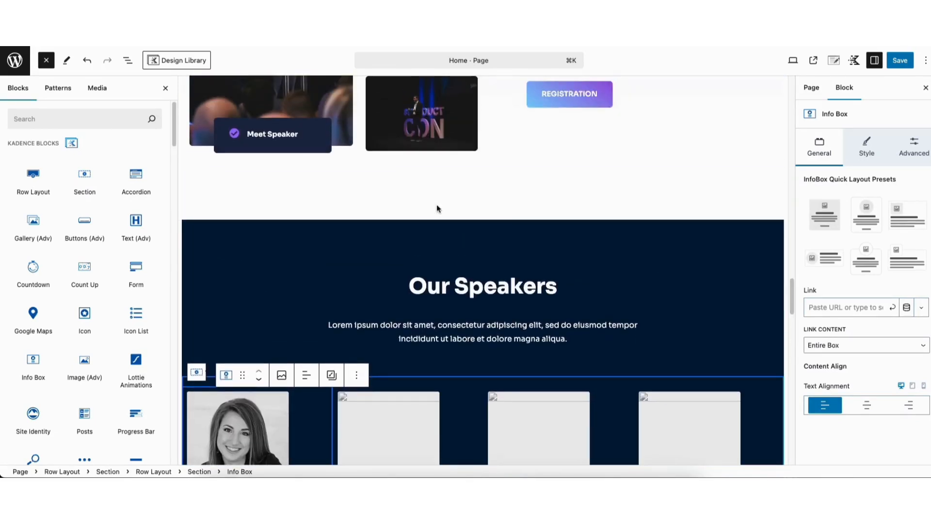
# Insert a new Row Layout block above Our Speakers.
pyautogui.click(46, 61)
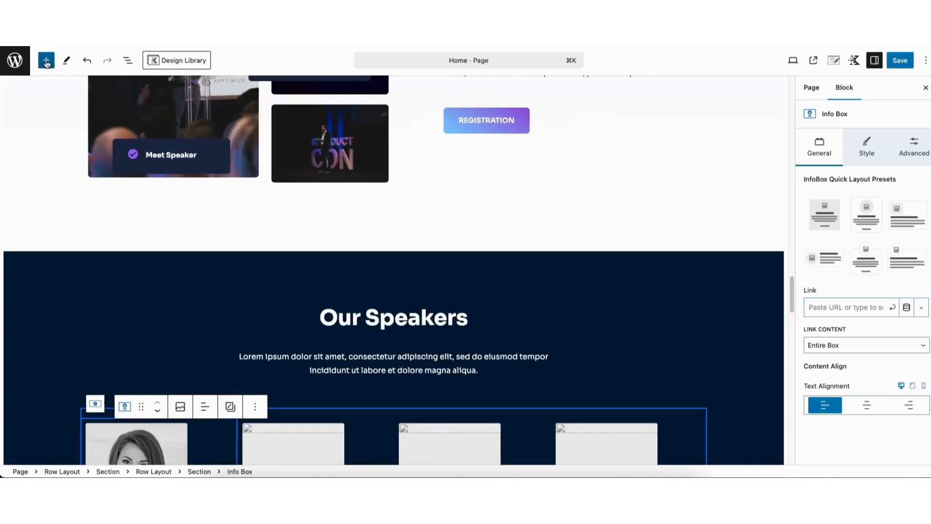
pyautogui.click(46, 60)
pyautogui.moveTo(33, 177); pyautogui.dragTo(446, 206)
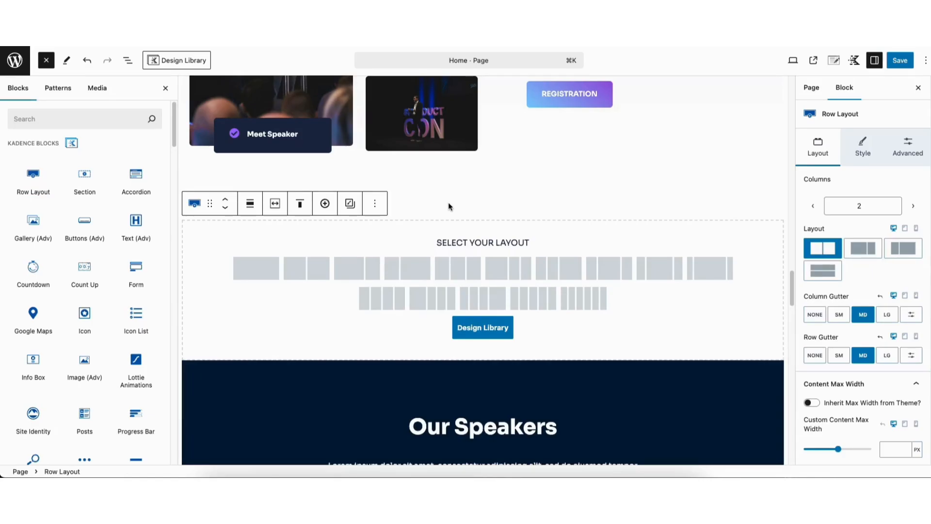
# Compare Design Library style swatches, keep Light, and insert the Cards 43 pattern.
pyautogui.click(470, 334)
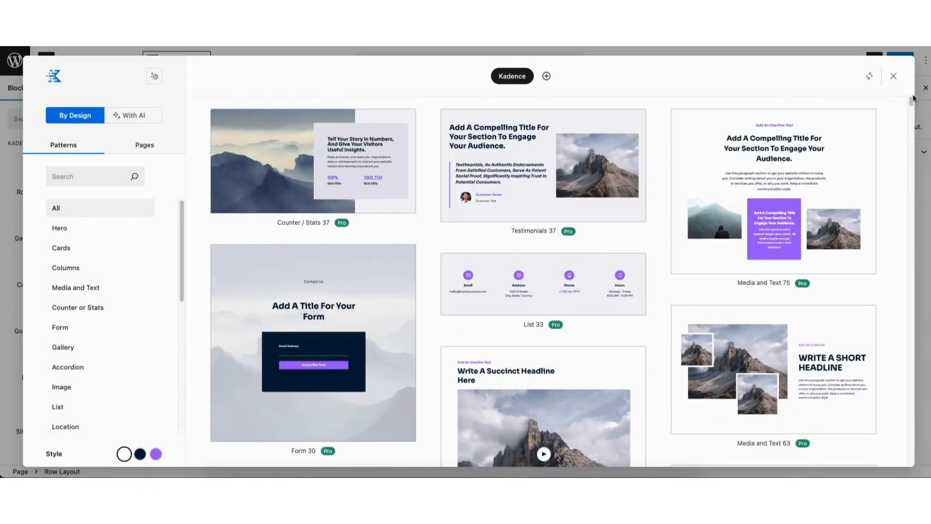
pyautogui.moveTo(911, 99); pyautogui.dragTo(911, 104)
pyautogui.moveTo(584, 269)
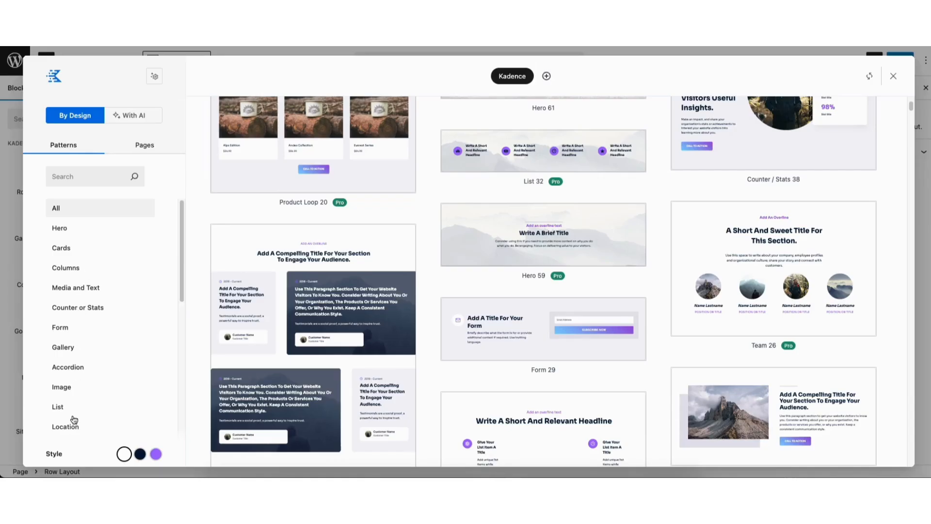
pyautogui.click(145, 455)
pyautogui.click(156, 454)
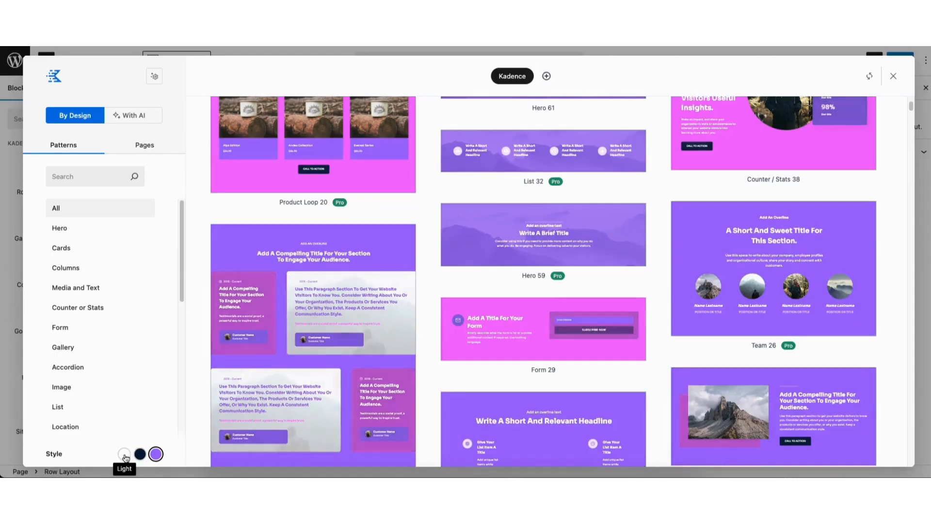
pyautogui.click(125, 456)
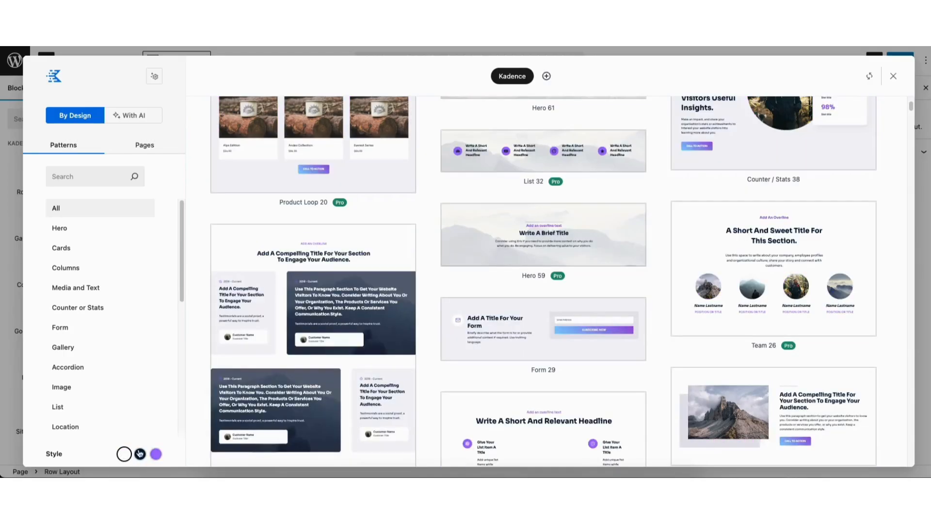
pyautogui.scroll(-5, 896, 264)
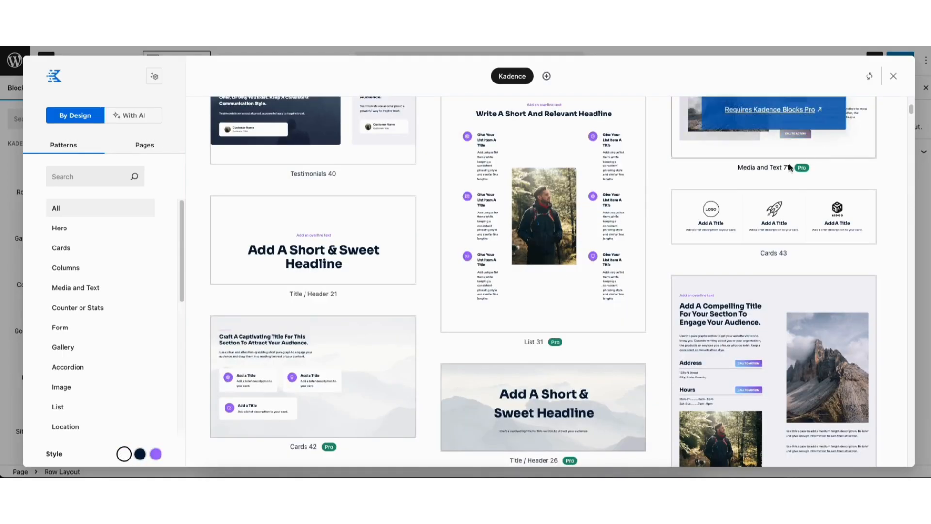
pyautogui.click(721, 218)
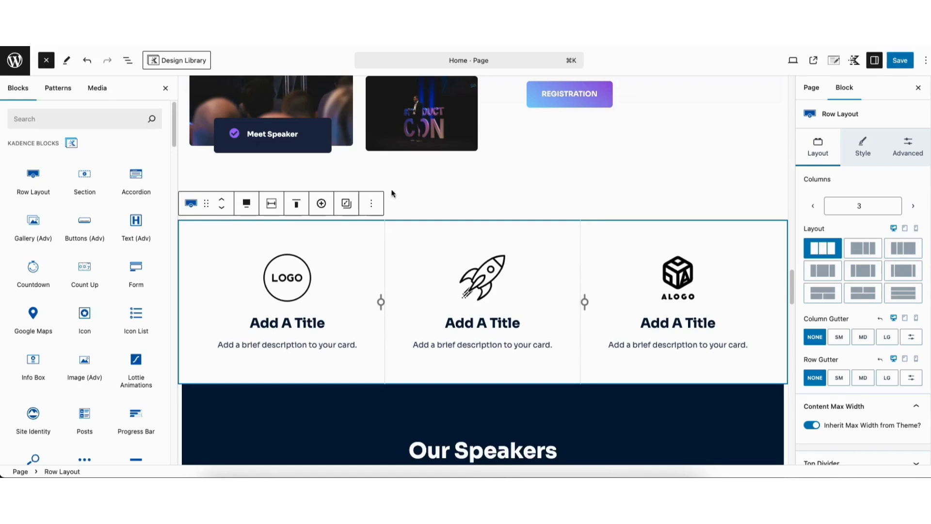
# Try a red background on the card row, revert it to white, and save the homepage.
pyautogui.click(863, 144)
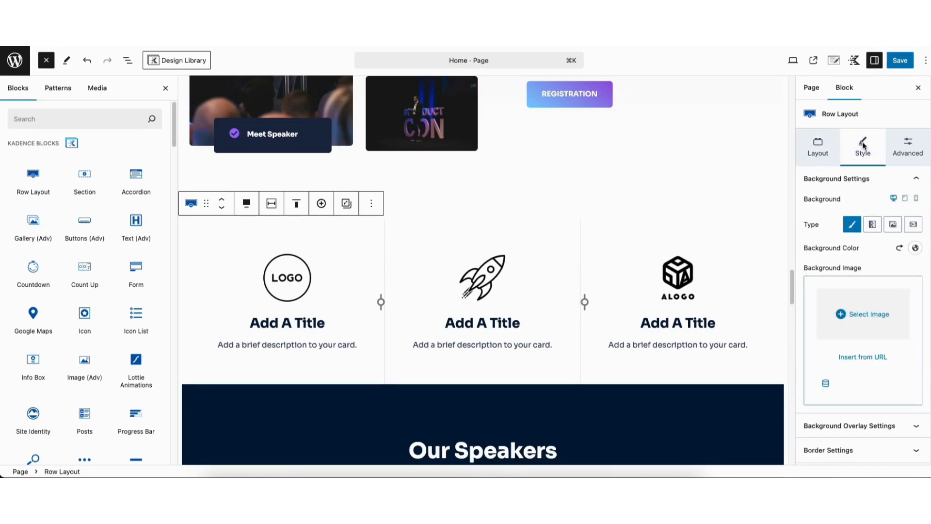
pyautogui.click(915, 248)
pyautogui.moveTo(845, 141)
pyautogui.mouseDown()
pyautogui.moveTo(913, 86)
pyautogui.moveTo(862, 94)
pyautogui.moveTo(754, 83)
pyautogui.mouseUp()
pyautogui.click(495, 323)
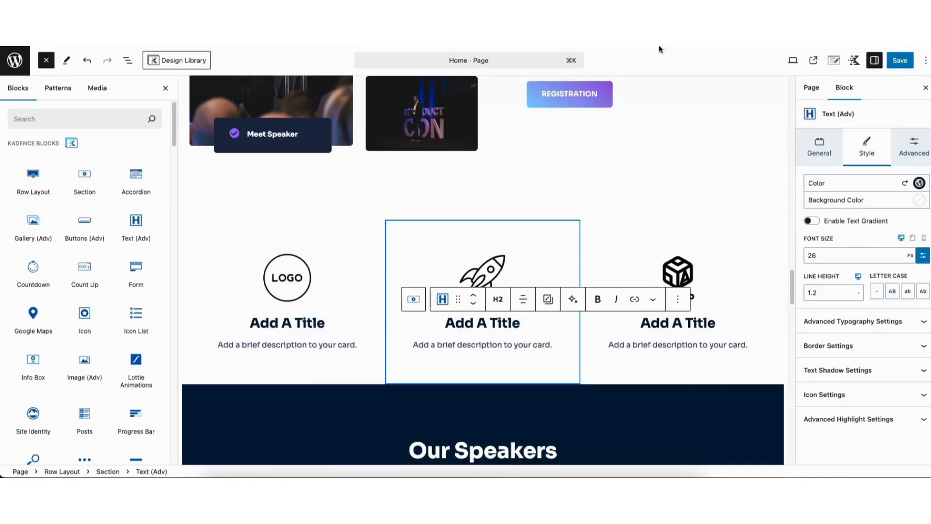
pyautogui.click(618, 210)
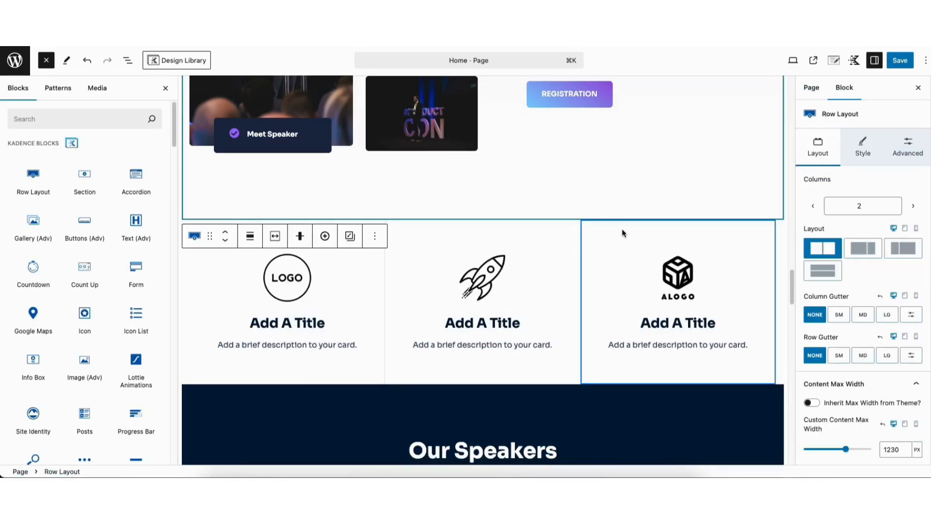
pyautogui.click(899, 61)
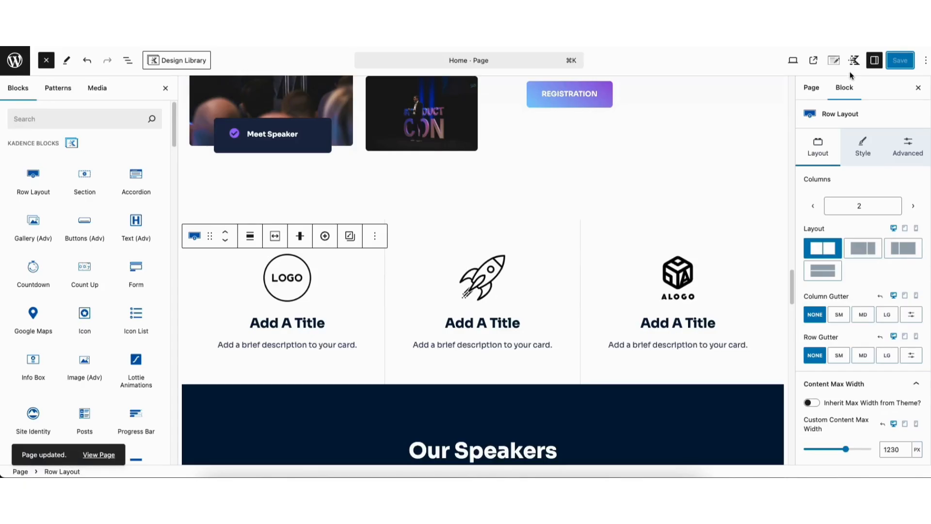
# Preview the live homepage in a new tab and toggle the card row's red background off.
pyautogui.click(793, 61)
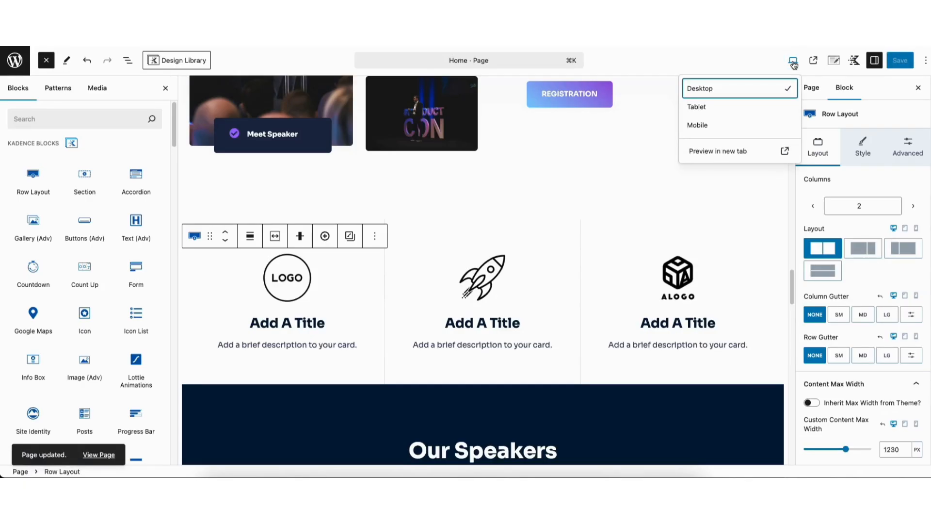
pyautogui.click(714, 154)
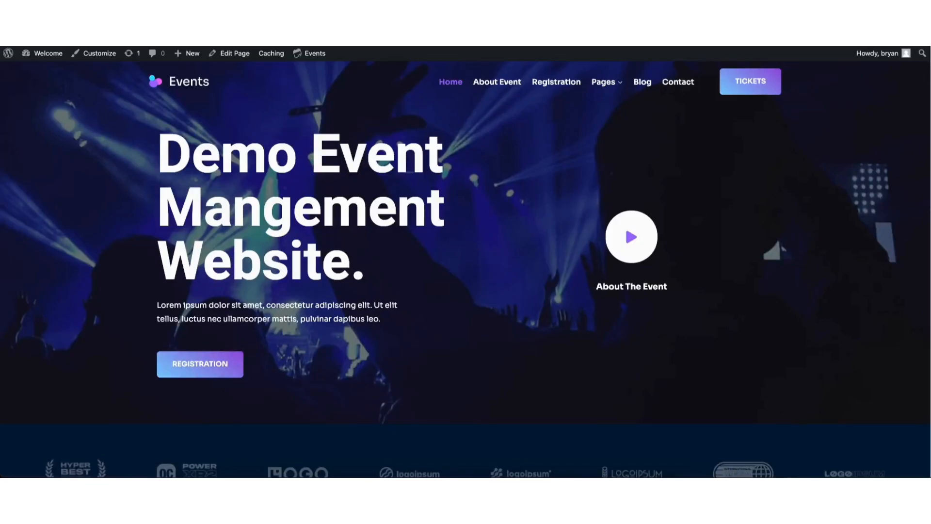
pyautogui.scroll(-10, 919, 130)
pyautogui.scroll(-5, 912, 145)
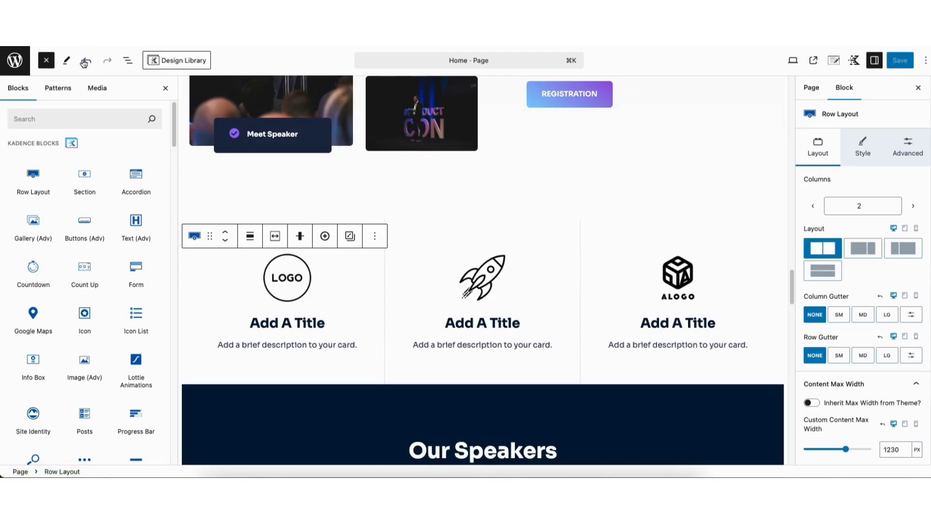
pyautogui.click(105, 63)
pyautogui.click(106, 63)
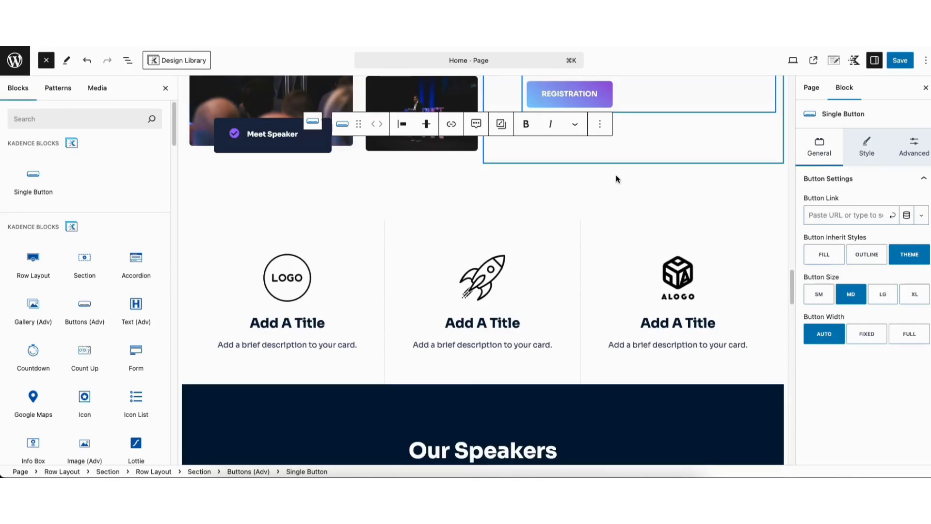
# Save the homepage and view the live site's Contact page.
pyautogui.click(901, 62)
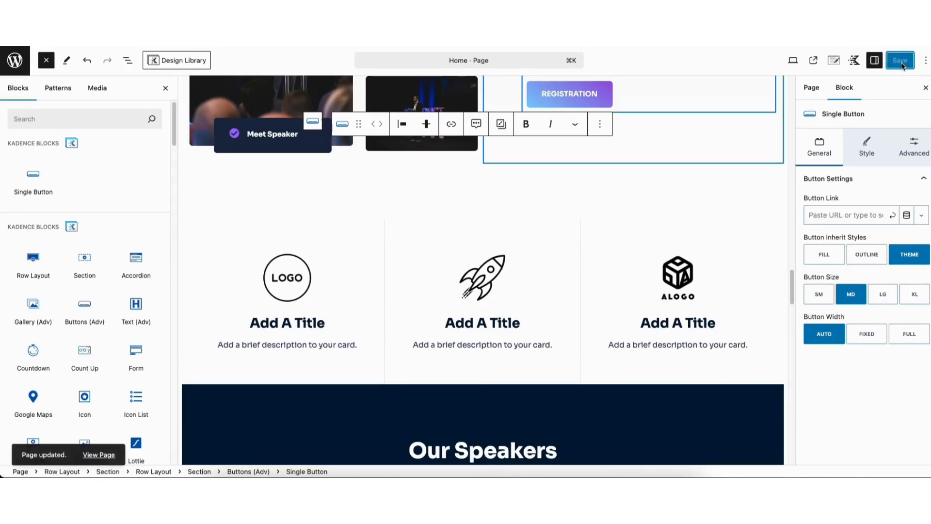
pyautogui.click(814, 63)
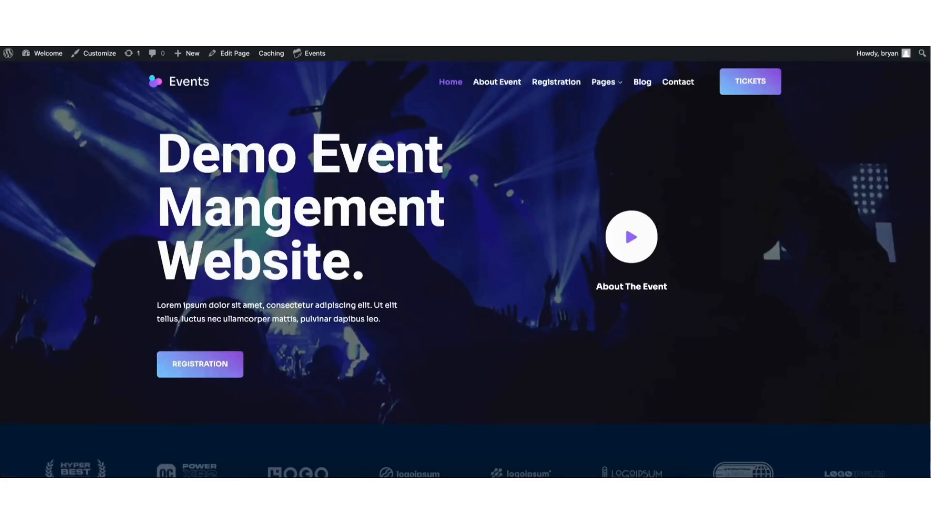
pyautogui.click(679, 85)
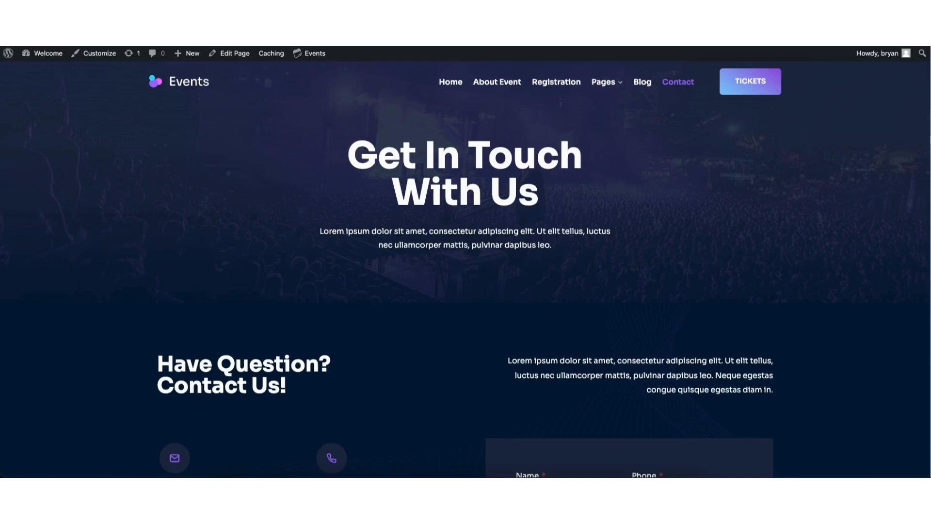
pyautogui.scroll(-5, 926, 170)
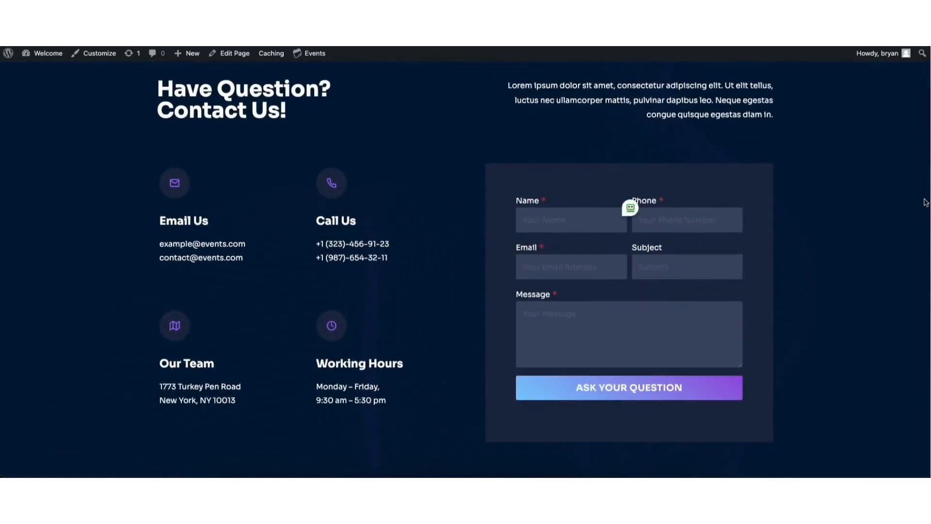
pyautogui.scroll(5, 926, 194)
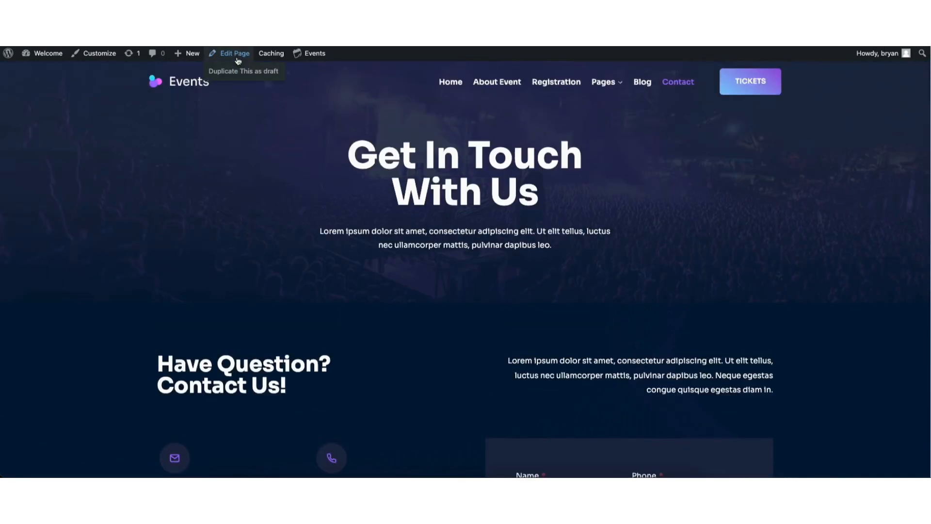
# Open the Contact page's form in the editor, keeping Name as a required plain text field.
pyautogui.click(238, 59)
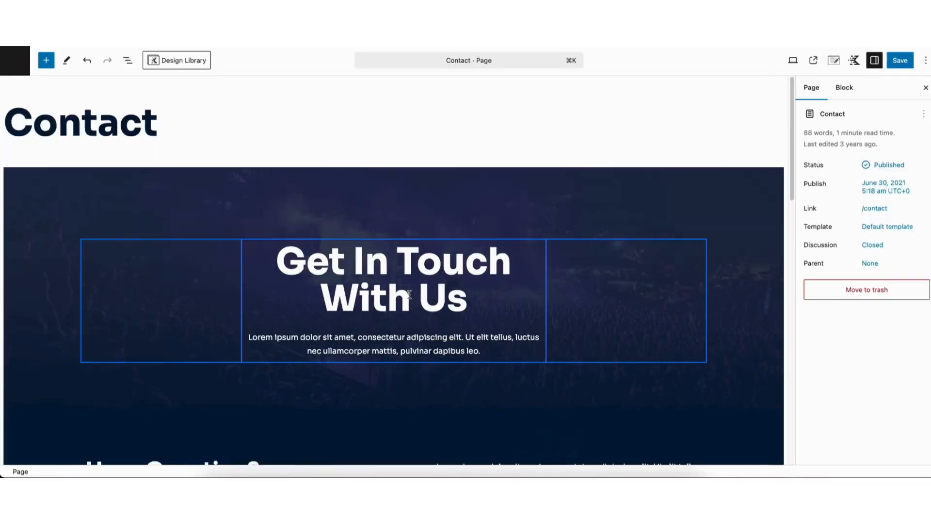
pyautogui.scroll(-8, 474, 190)
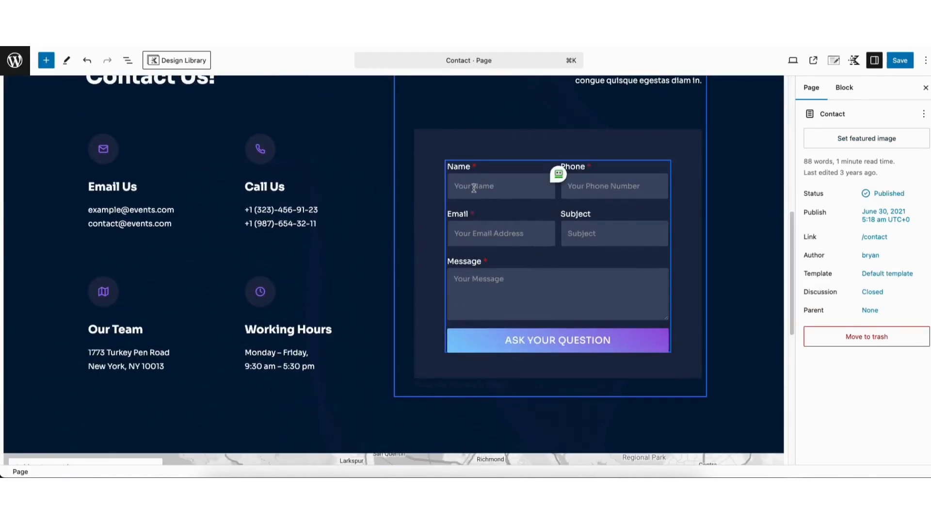
pyautogui.click(475, 188)
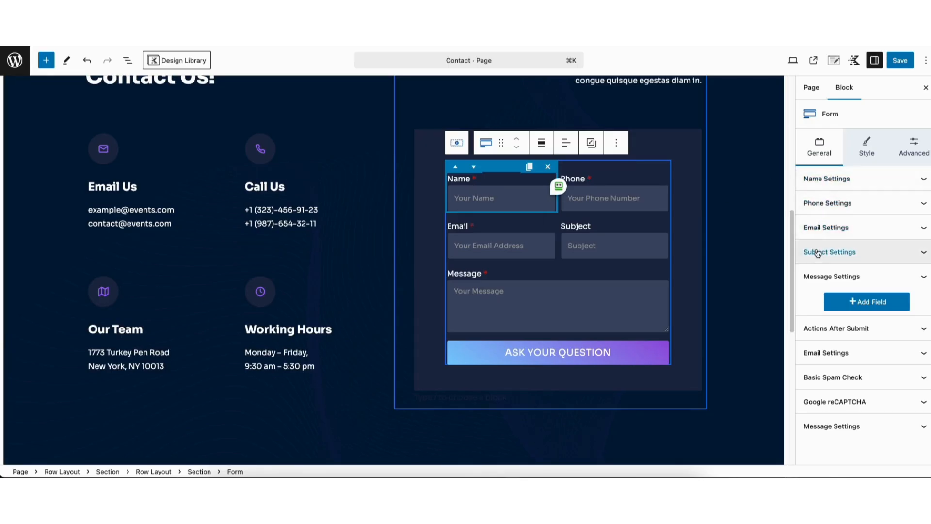
pyautogui.click(820, 183)
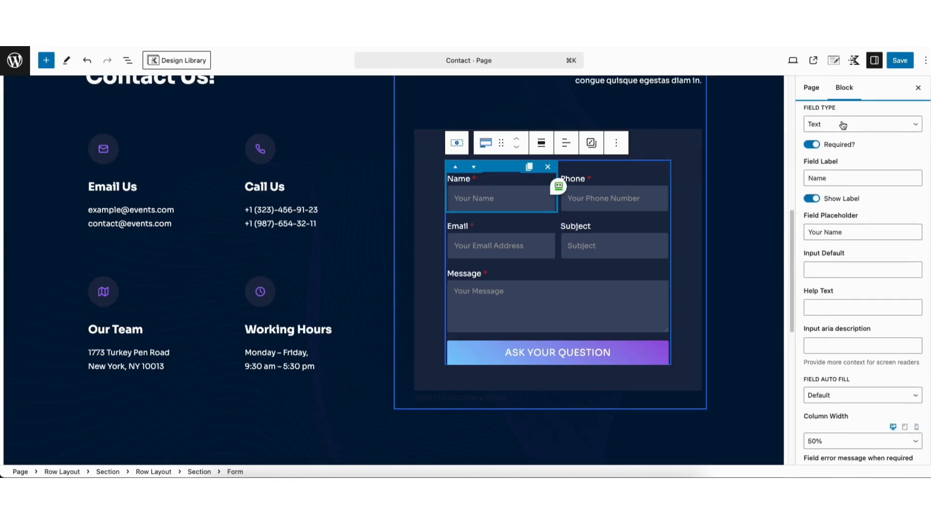
pyautogui.click(845, 127)
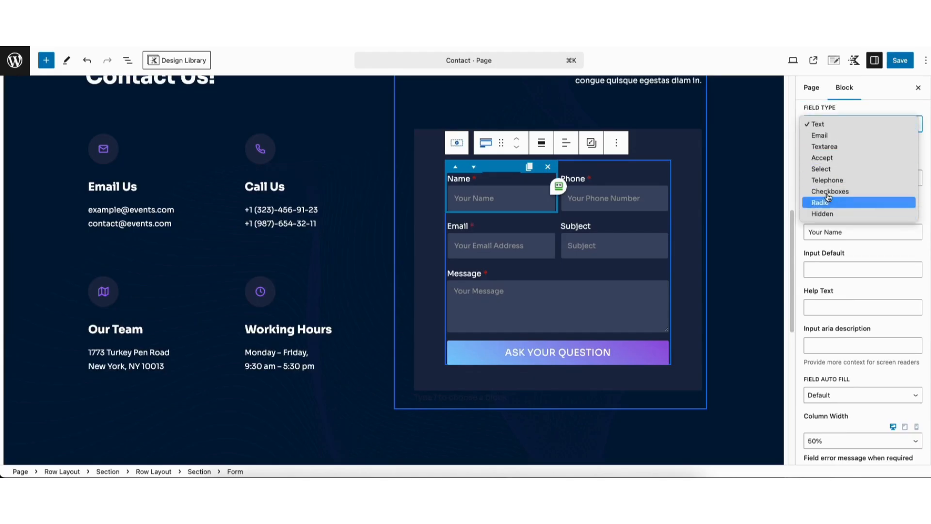
pyautogui.click(825, 127)
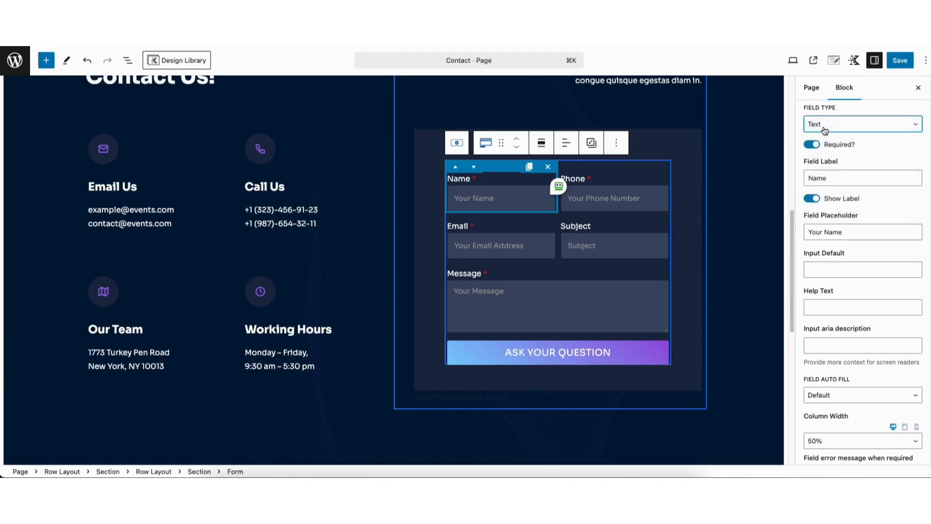
pyautogui.click(811, 145)
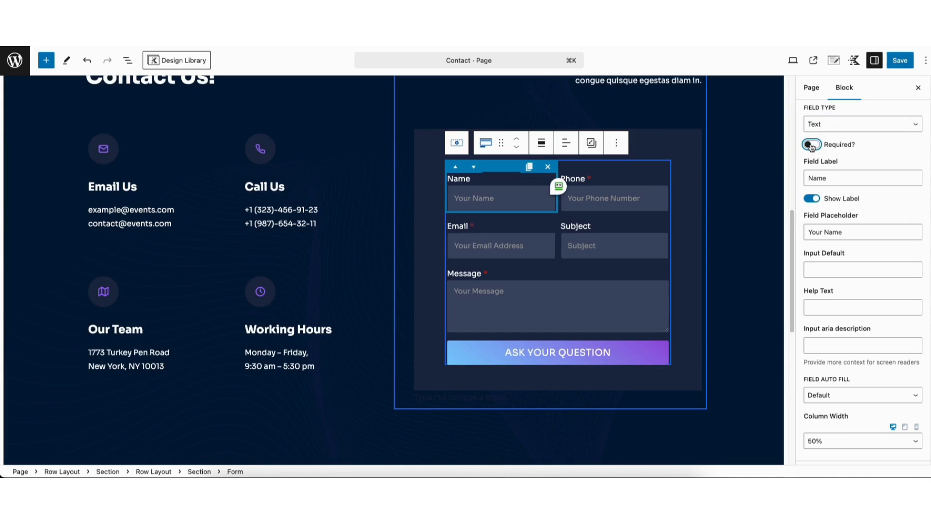
pyautogui.click(812, 144)
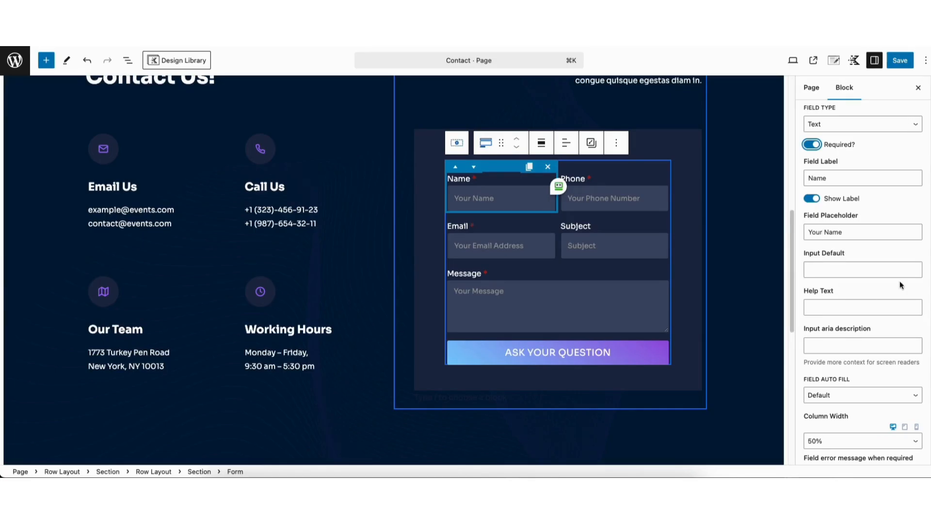
# Keep the Name field at 50% column width and add a sixth field to the form.
pyautogui.scroll(-3, 925, 264)
pyautogui.scroll(-3, 864, 262)
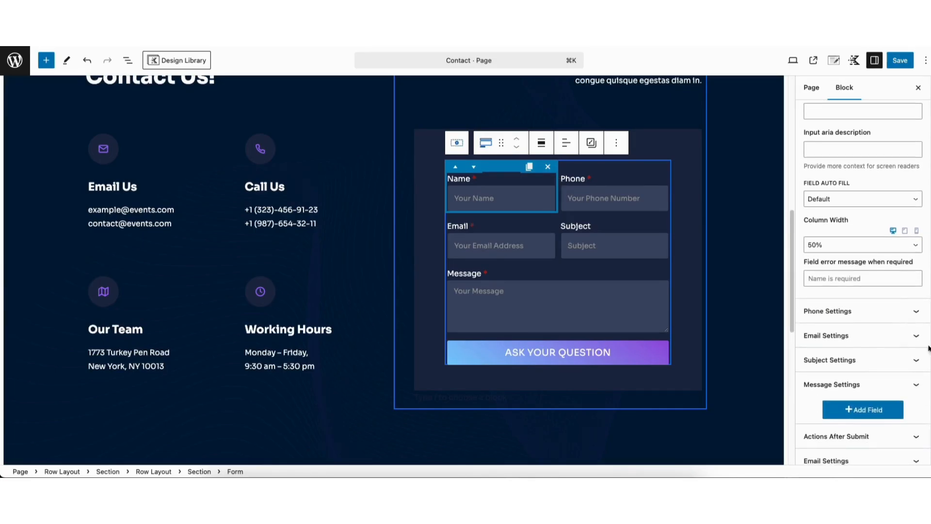
pyautogui.click(835, 246)
pyautogui.click(828, 256)
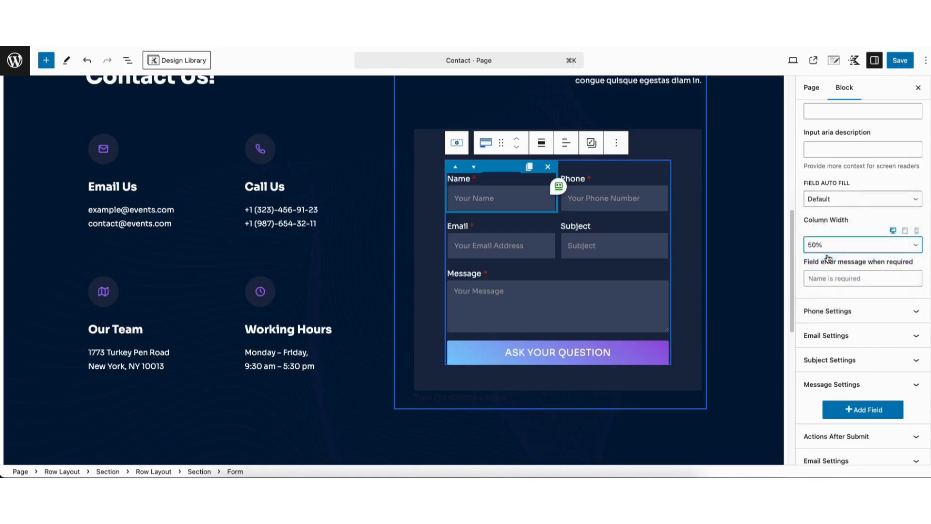
pyautogui.click(826, 248)
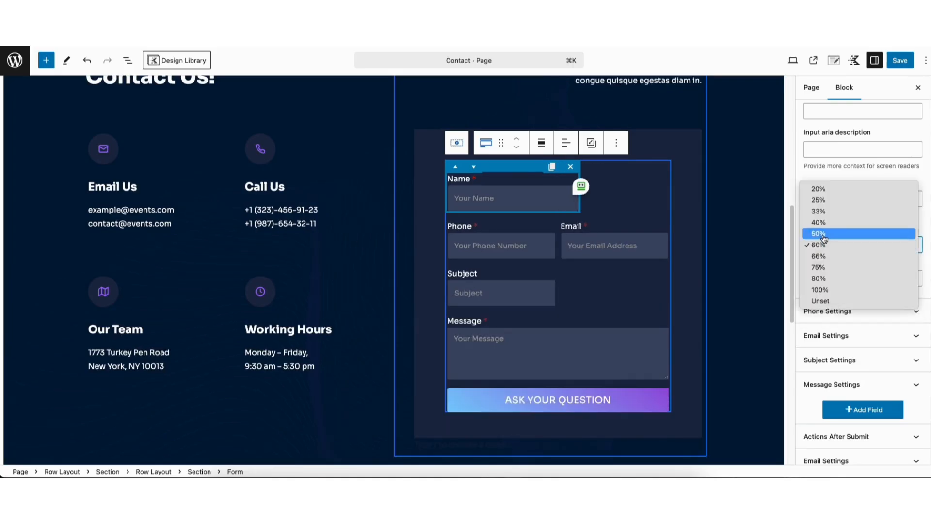
pyautogui.click(822, 234)
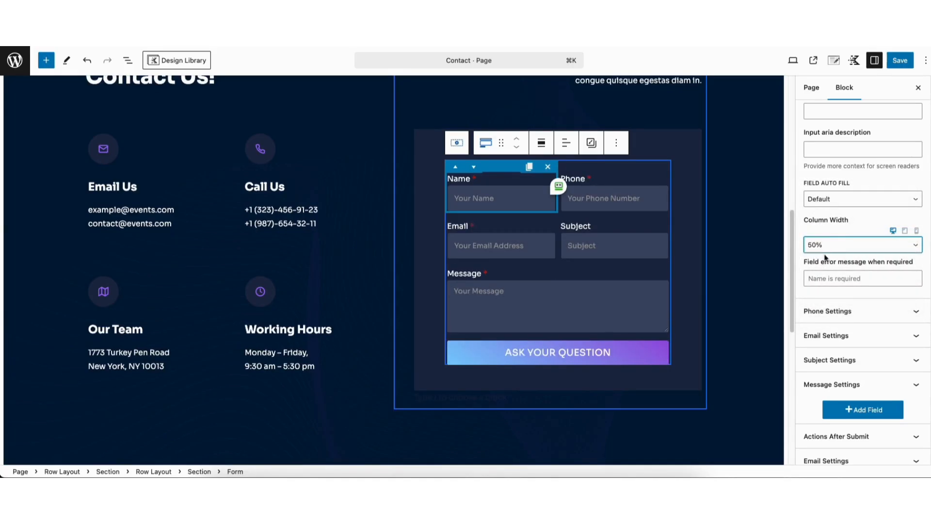
pyautogui.click(849, 410)
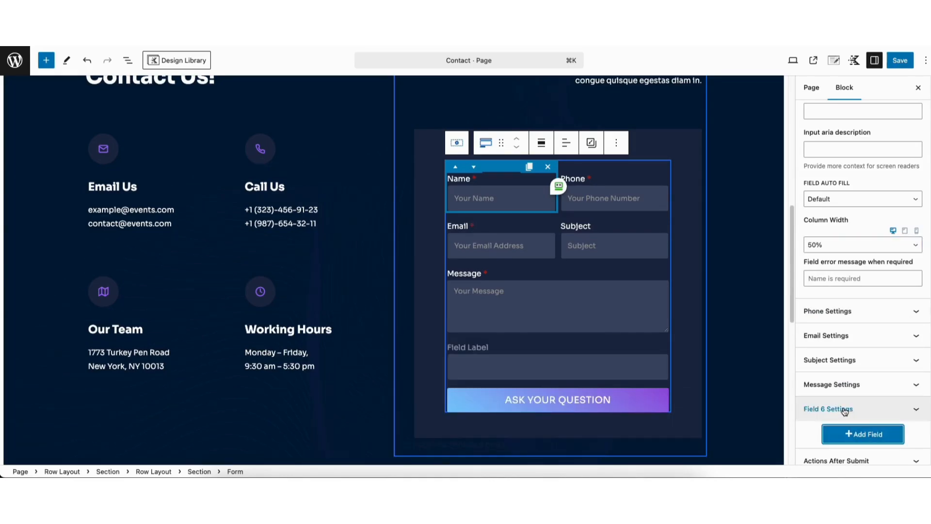
# Bring up Field 6 settings, select its 'Field Label' text, and keep Show Label enabled.
pyautogui.click(836, 410)
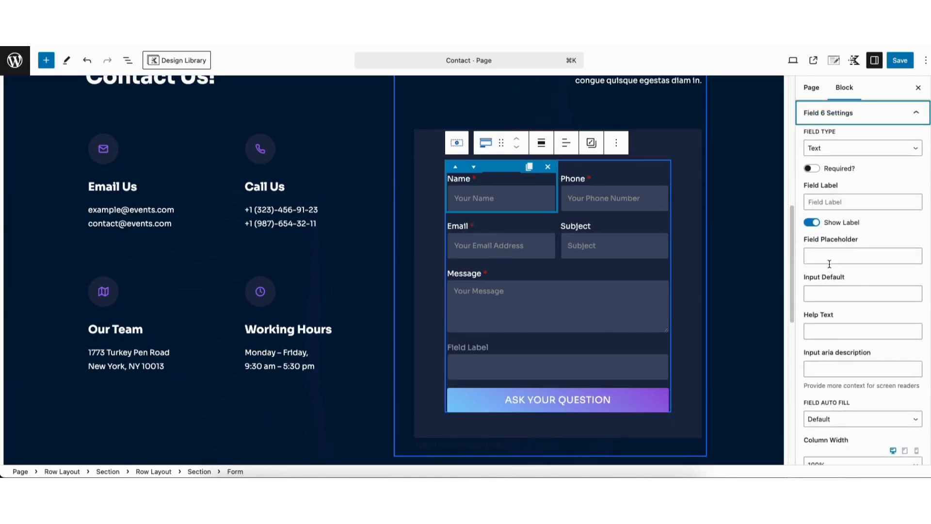
pyautogui.click(829, 198)
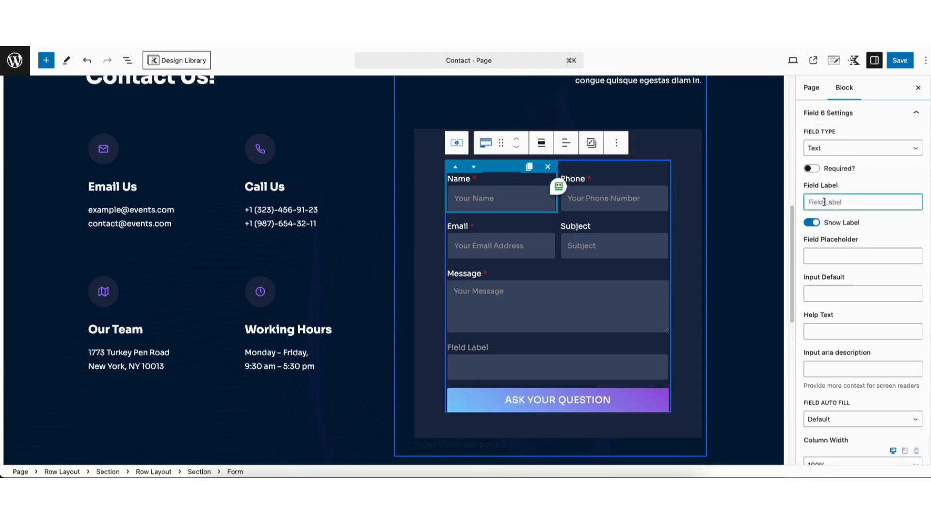
pyautogui.click(811, 223)
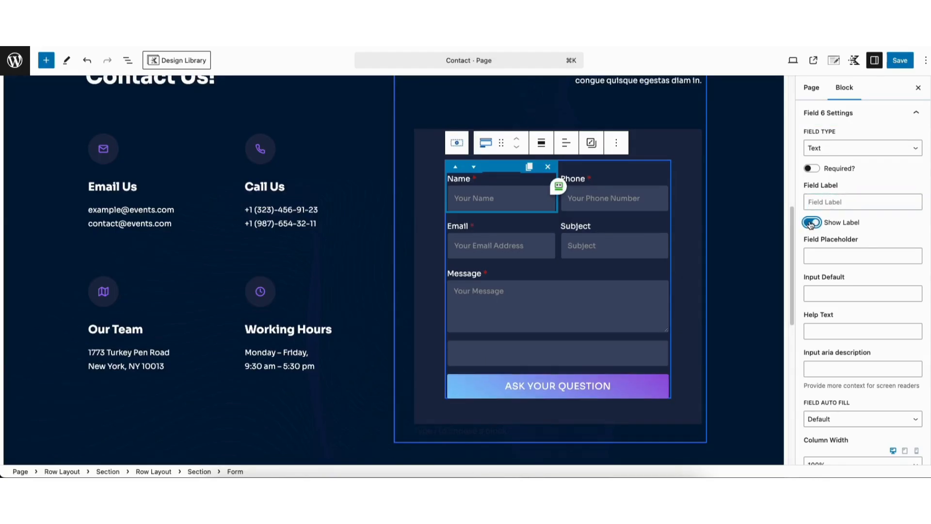
pyautogui.click(811, 223)
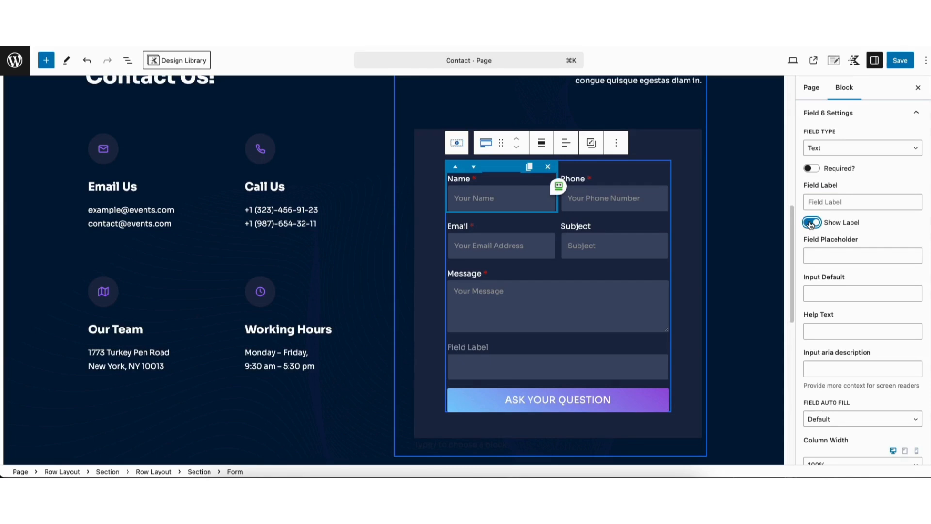
pyautogui.scroll(-3, 926, 294)
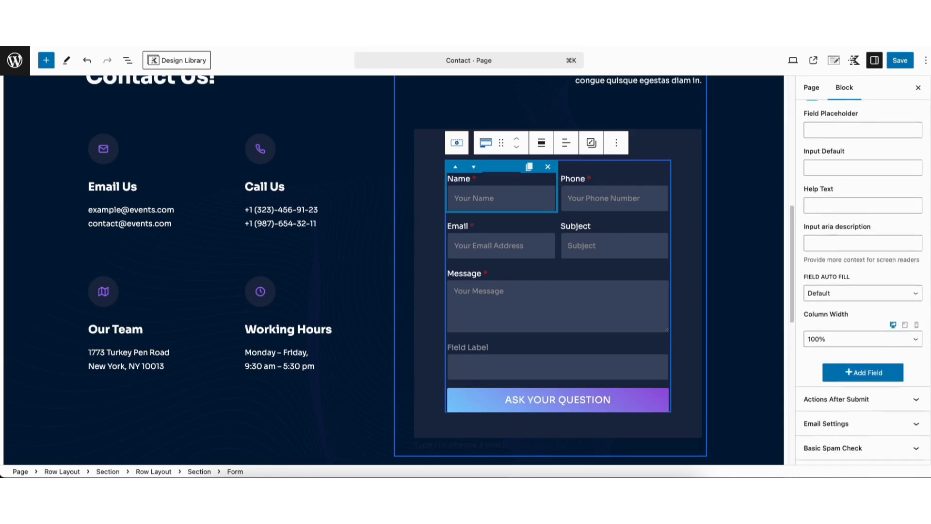
pyautogui.scroll(-1, 863, 294)
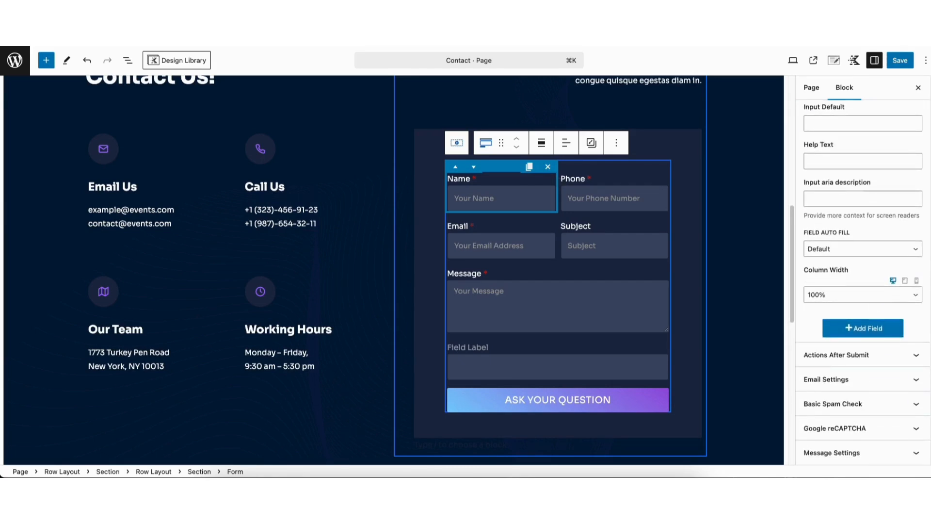
# In Email Settings, keep Reply To as Email Field and enable HTML email.
pyautogui.click(848, 356)
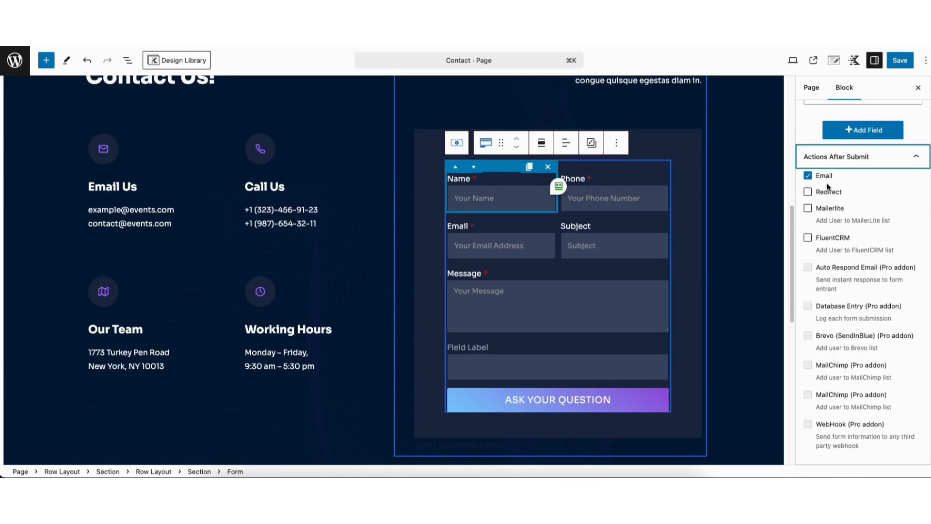
pyautogui.click(832, 157)
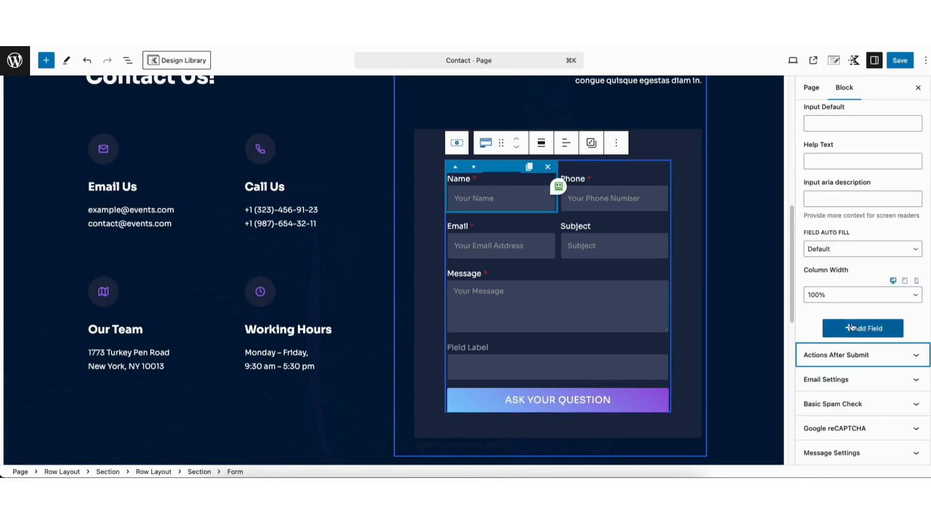
pyautogui.click(834, 379)
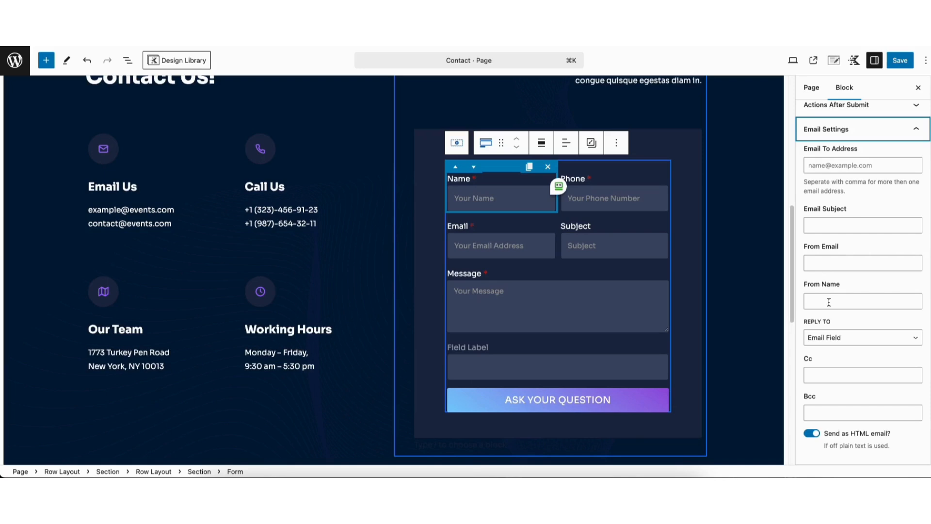
pyautogui.click(837, 338)
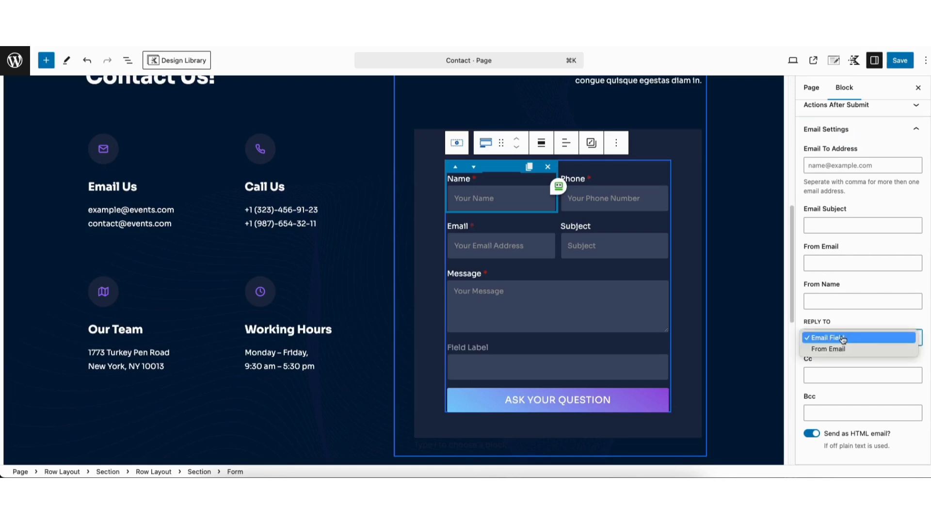
pyautogui.click(855, 338)
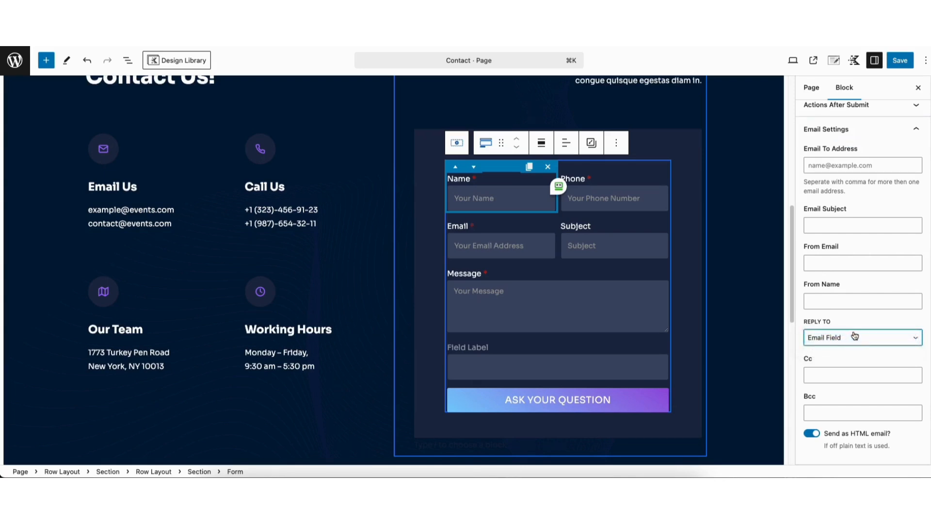
pyautogui.click(811, 434)
# Review Basic Spam Check with honeypot on and Google reCAPTCHA left off.
pyautogui.scroll(-2, 863, 291)
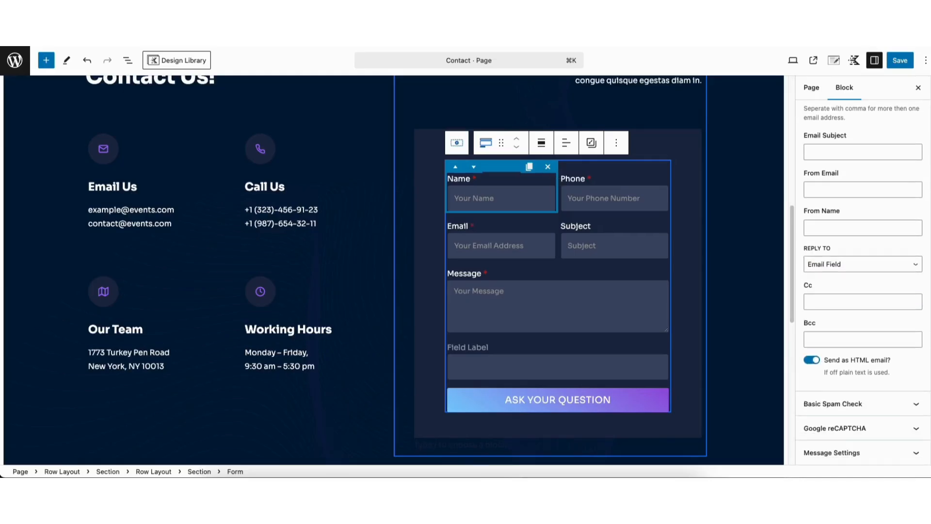
pyautogui.click(868, 407)
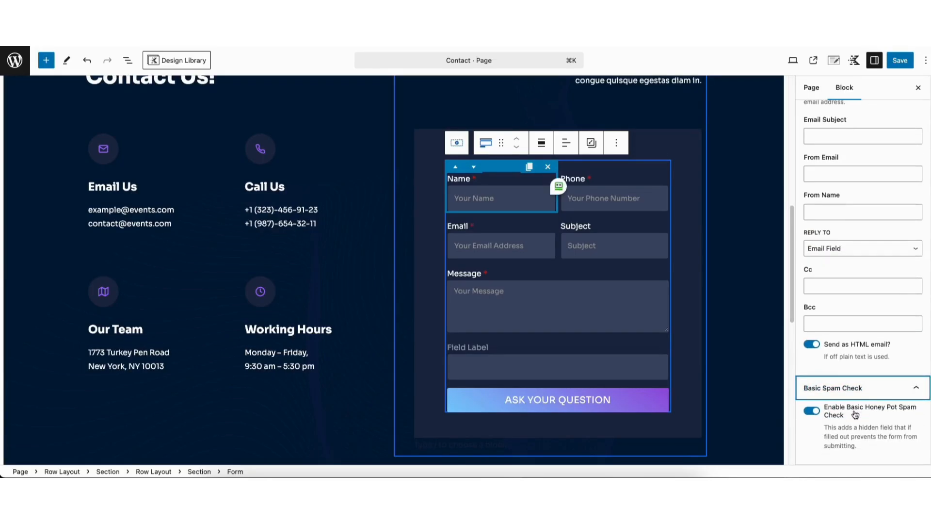
pyautogui.scroll(-2, 928, 403)
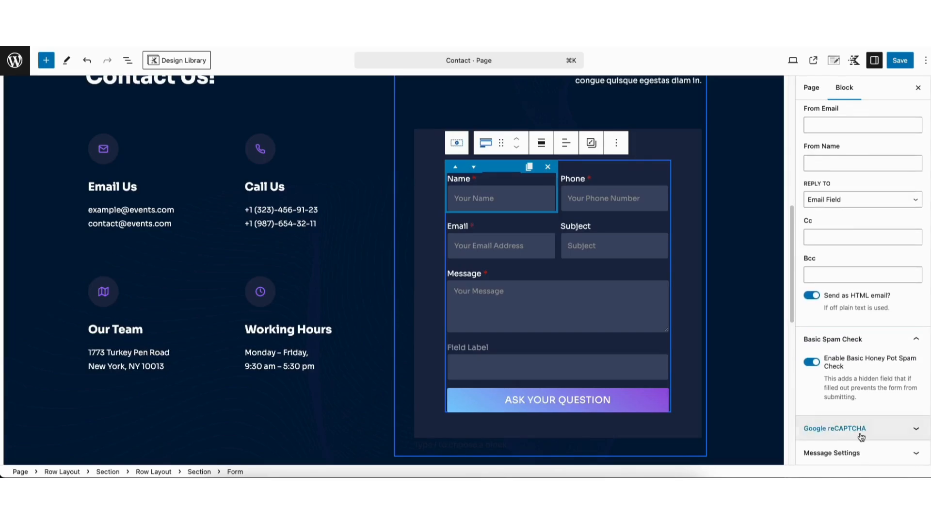
pyautogui.click(837, 429)
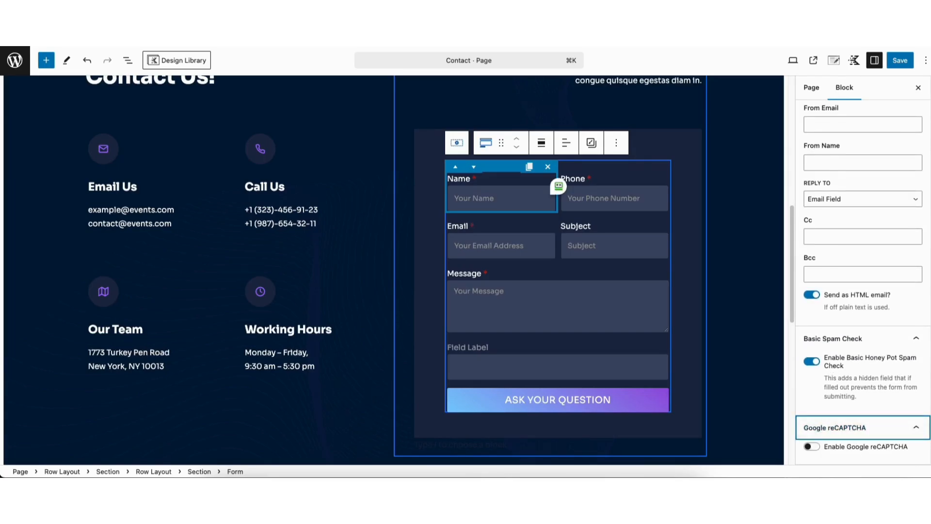
pyautogui.scroll(-1, 863, 424)
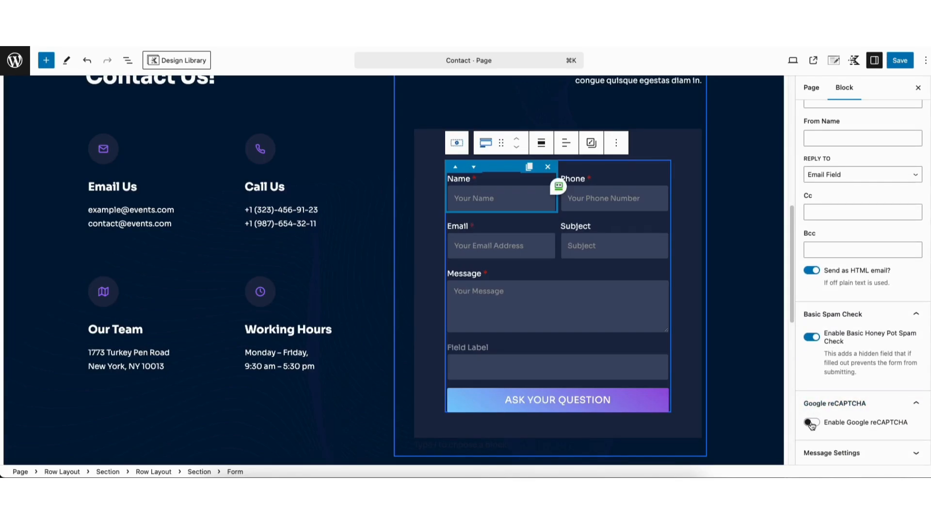
# Expand Message Settings and Advanced Message Font Settings, then return to the General tab.
pyautogui.click(830, 453)
pyautogui.scroll(-5, 837, 436)
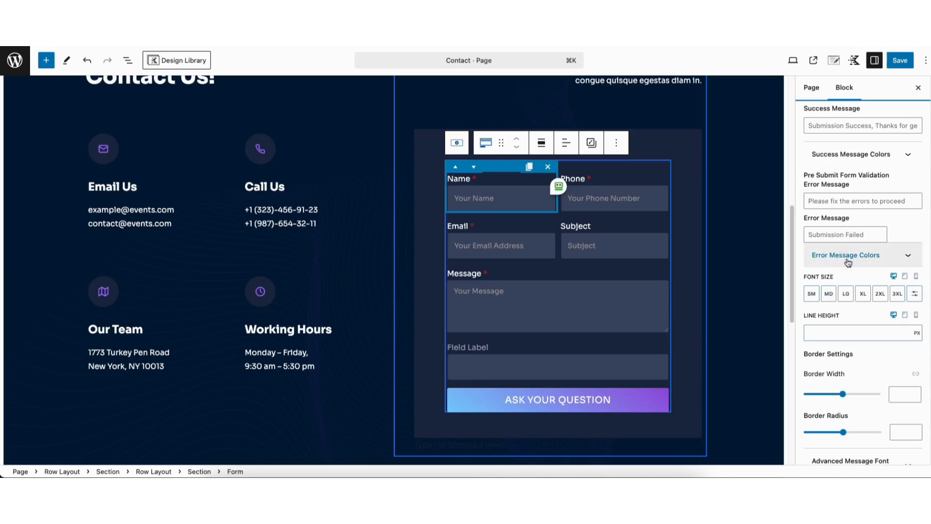
pyautogui.scroll(-1, 843, 339)
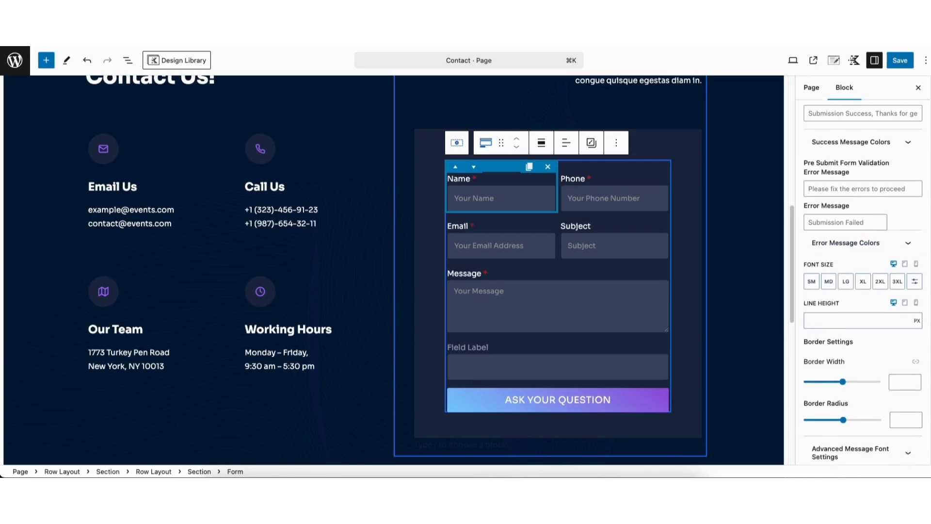
pyautogui.click(834, 442)
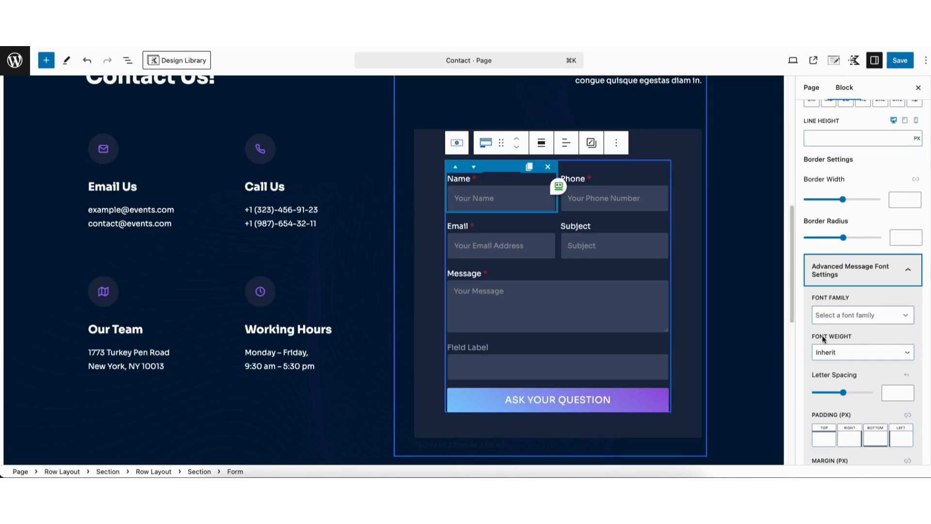
pyautogui.moveTo(929, 357); pyautogui.dragTo(910, 98)
pyautogui.scroll(1, 910, 97)
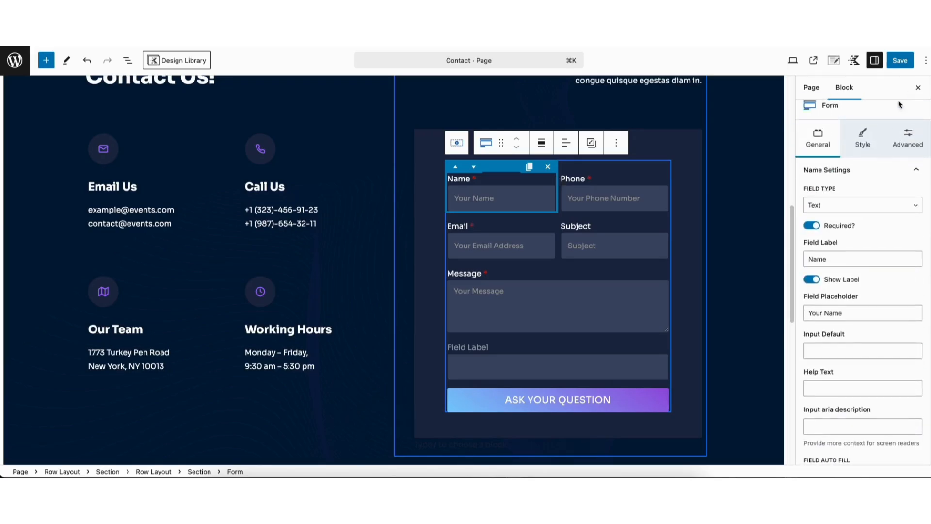
# In the Form block's Style tab, expand Label Styles and Submit Styles.
pyautogui.click(863, 133)
pyautogui.scroll(1, 862, 135)
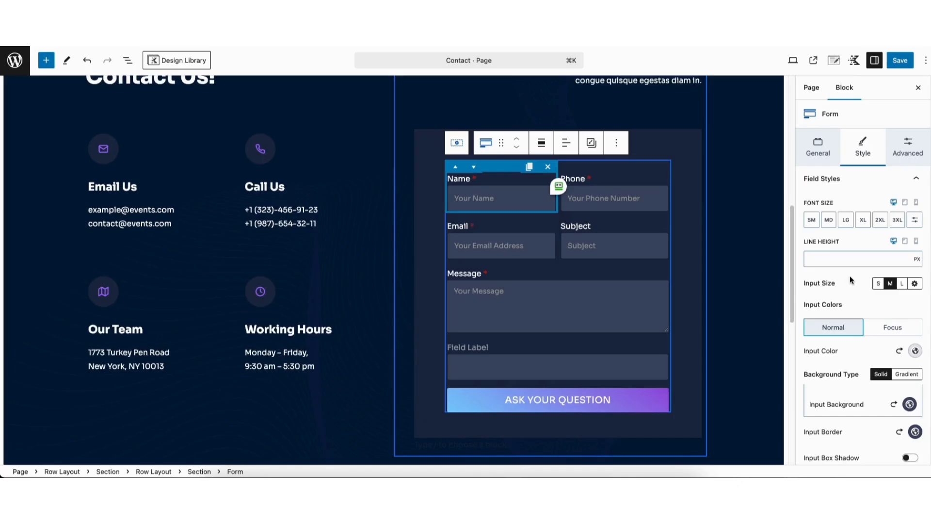
pyautogui.scroll(-6, 862, 291)
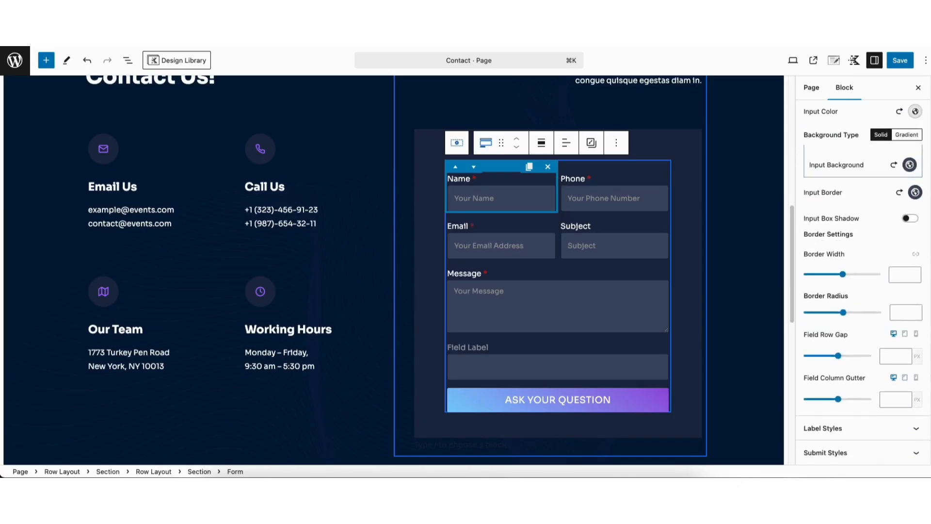
pyautogui.click(836, 413)
pyautogui.scroll(-1, 836, 413)
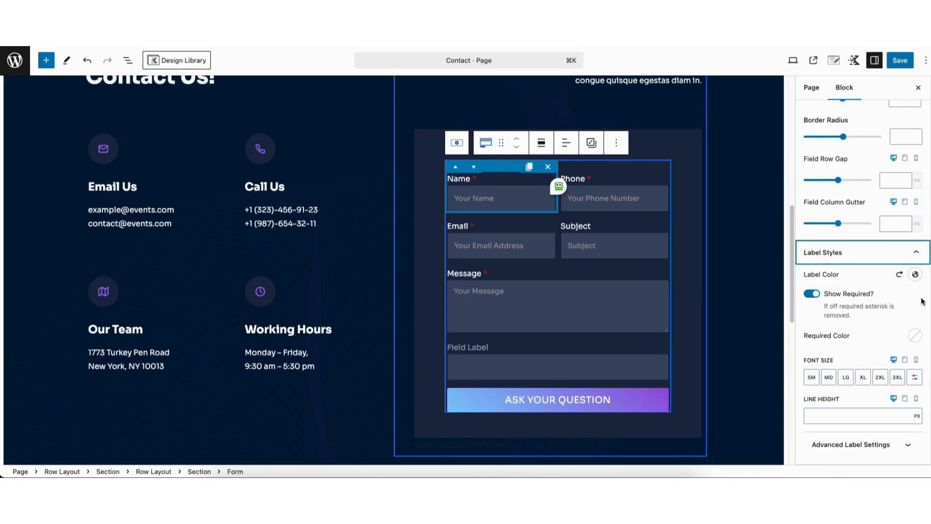
pyautogui.scroll(-1, 903, 359)
pyautogui.click(839, 452)
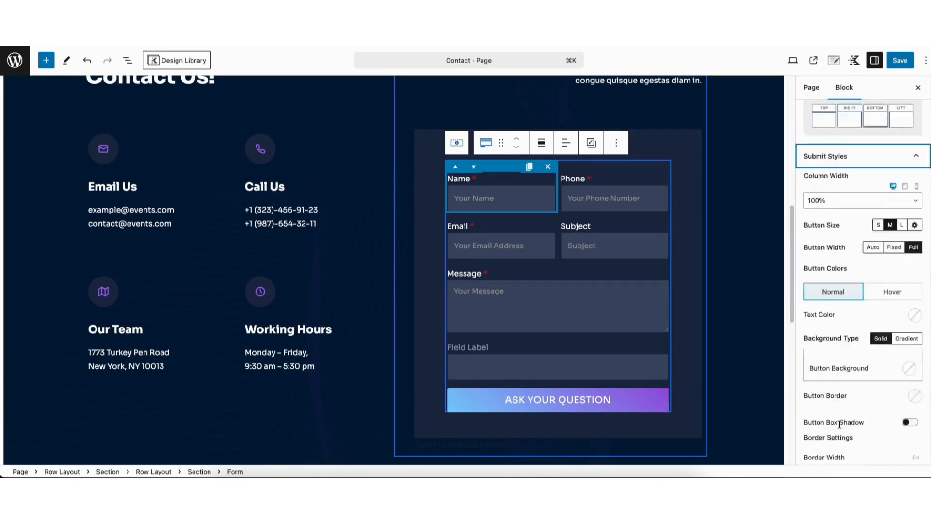
pyautogui.scroll(-2, 851, 331)
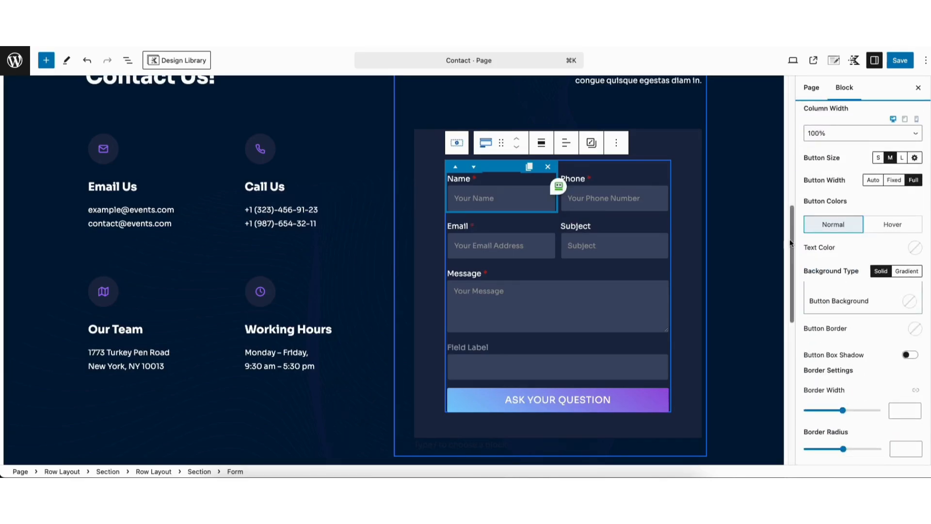
pyautogui.moveTo(789, 237); pyautogui.dragTo(786, 351)
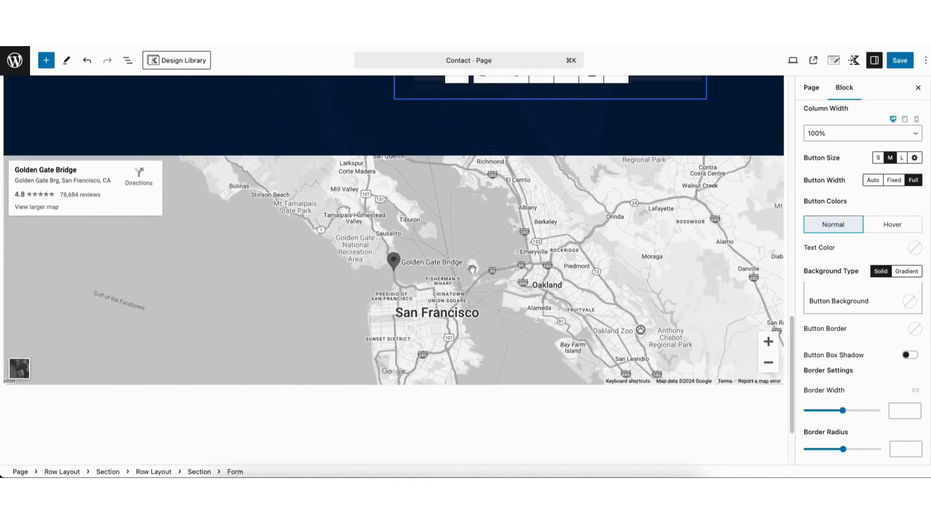
# Select the Golden Gate Bridge map block and zoom it out from 11 to 9.
pyautogui.moveTo(297, 185)
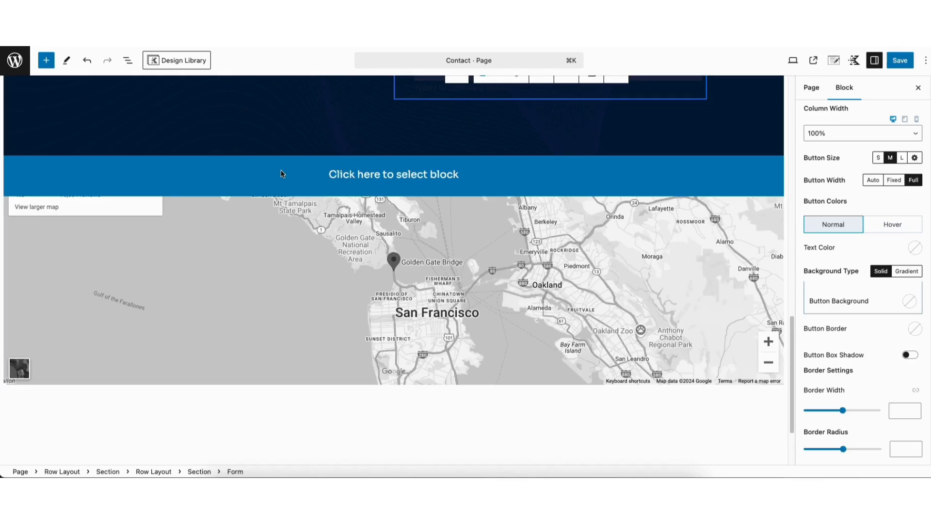
pyautogui.click(284, 174)
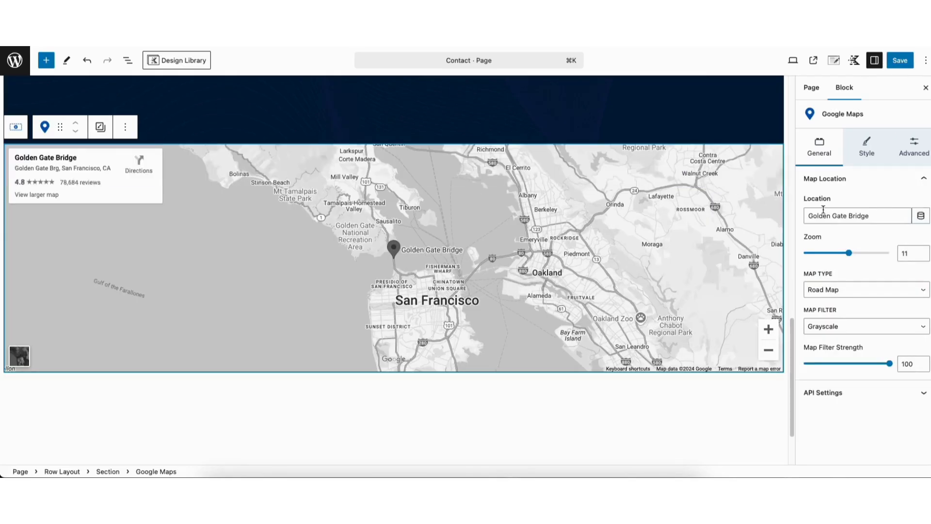
pyautogui.moveTo(808, 216); pyautogui.dragTo(878, 215)
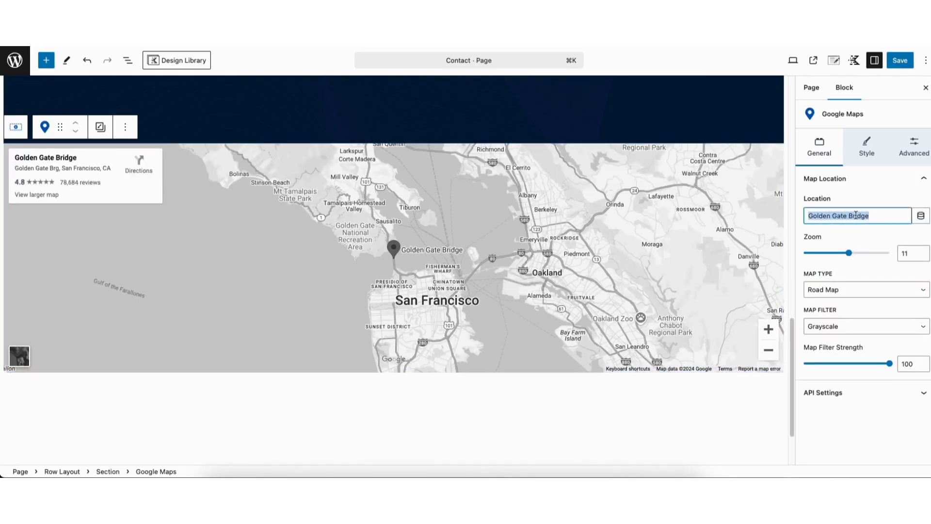
pyautogui.click(857, 215)
pyautogui.moveTo(849, 256); pyautogui.dragTo(842, 257)
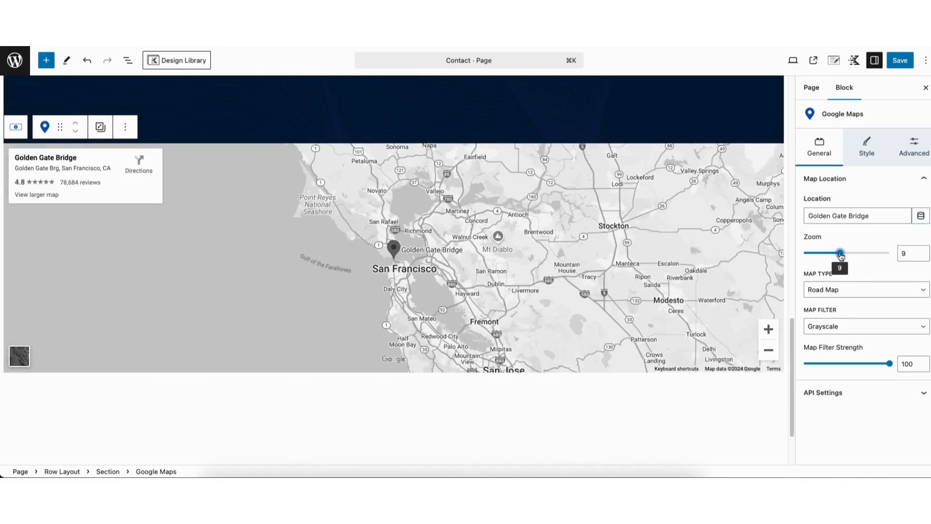
# Keep Road Map with Grayscale filter and lower the filter strength from 100 to 73.
pyautogui.click(835, 290)
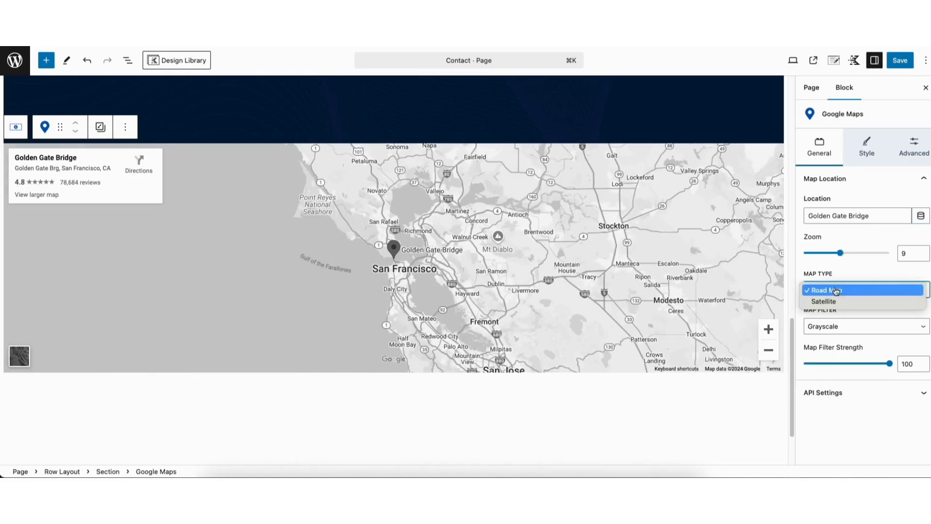
pyautogui.click(835, 290)
pyautogui.click(835, 327)
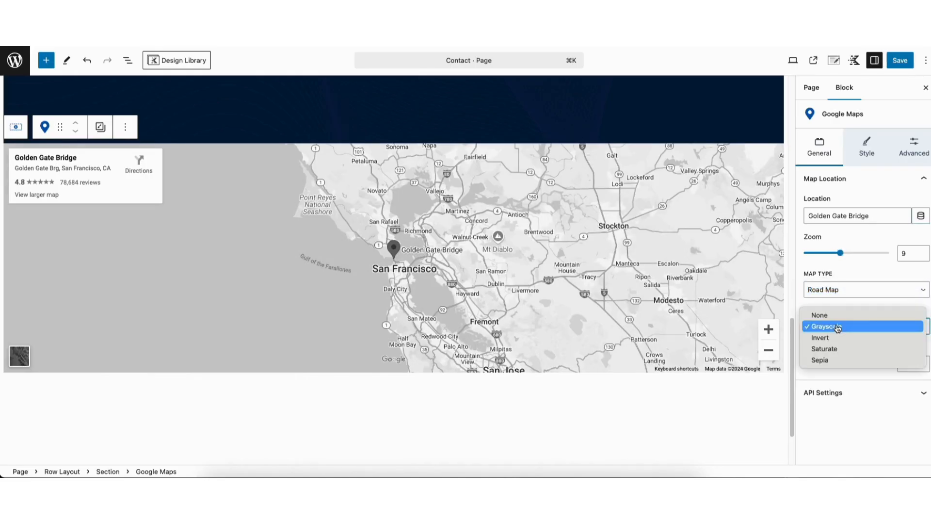
pyautogui.click(838, 327)
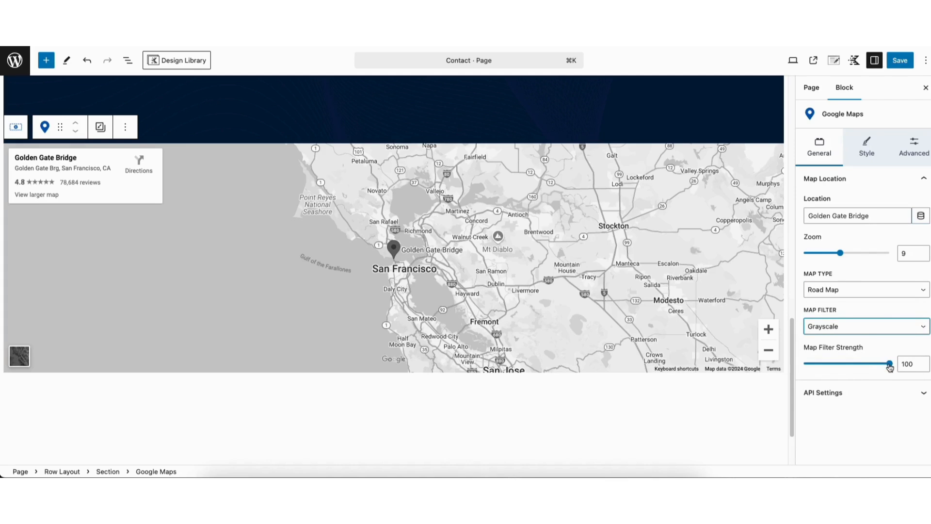
pyautogui.moveTo(889, 363)
pyautogui.mouseDown()
pyautogui.moveTo(866, 363)
pyautogui.moveTo(883, 370)
pyautogui.mouseUp()
pyautogui.click(867, 147)
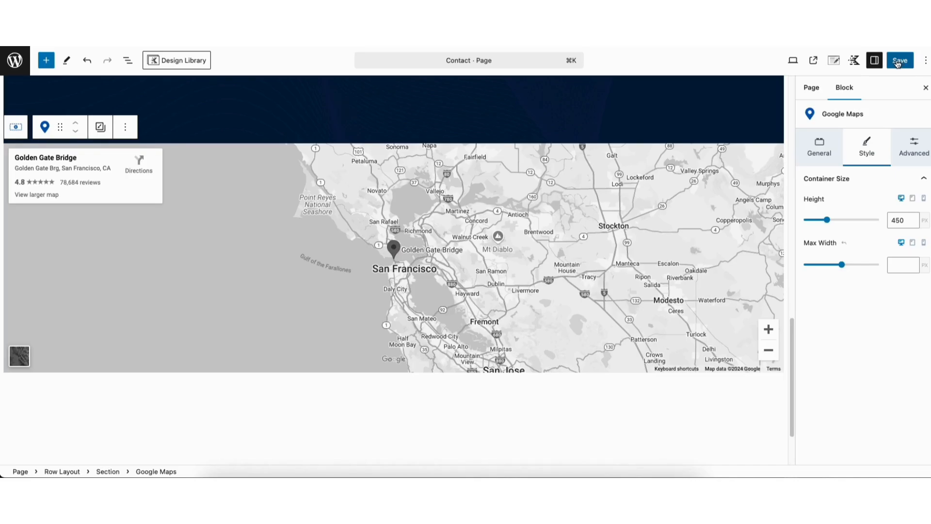
# Leave the Contact page editor without saving and open the theme Customizer.
pyautogui.click(26, 62)
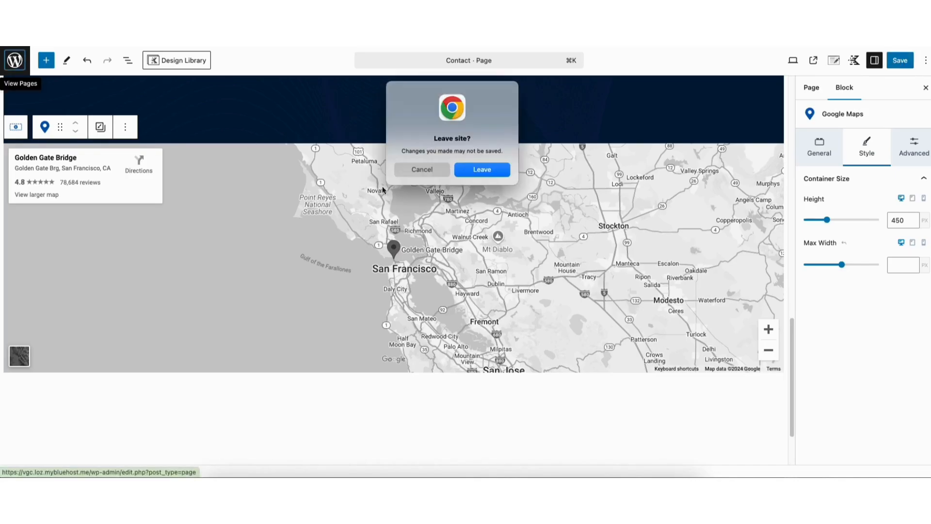
pyautogui.click(464, 173)
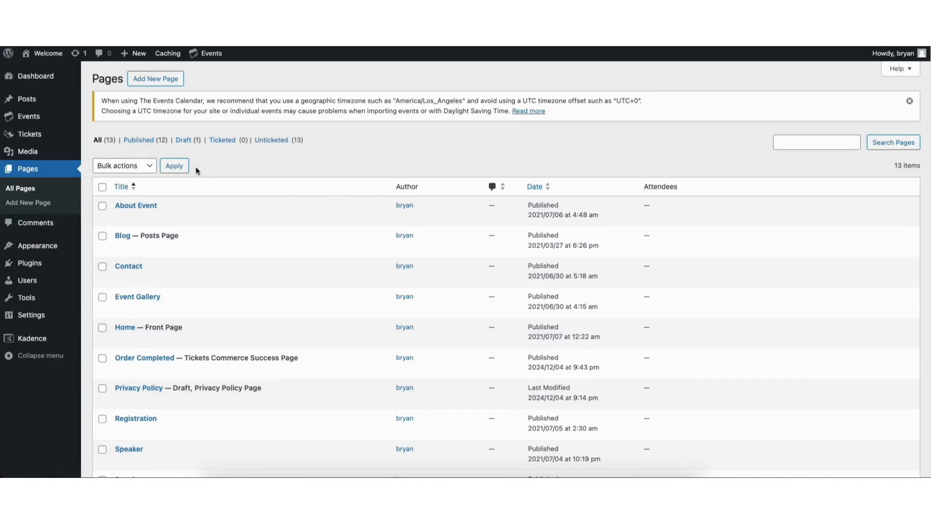
pyautogui.moveTo(35, 247)
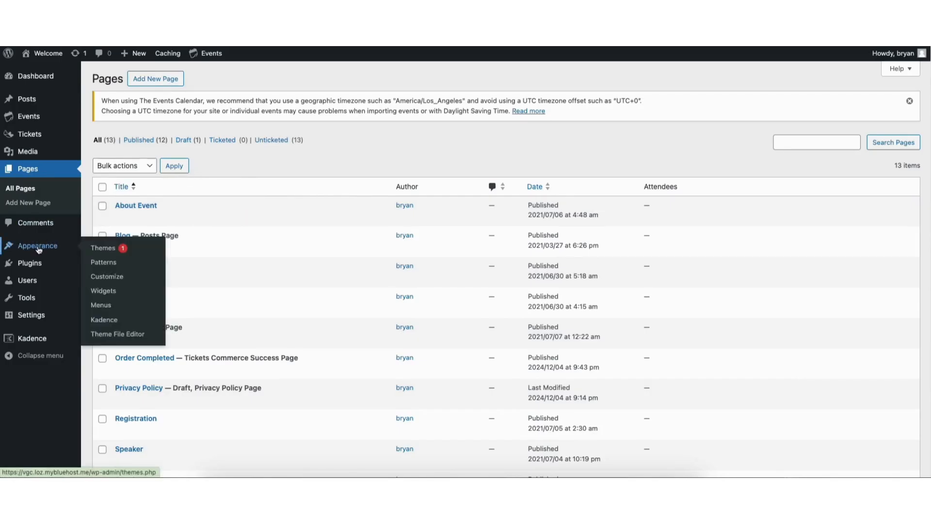
pyautogui.click(103, 279)
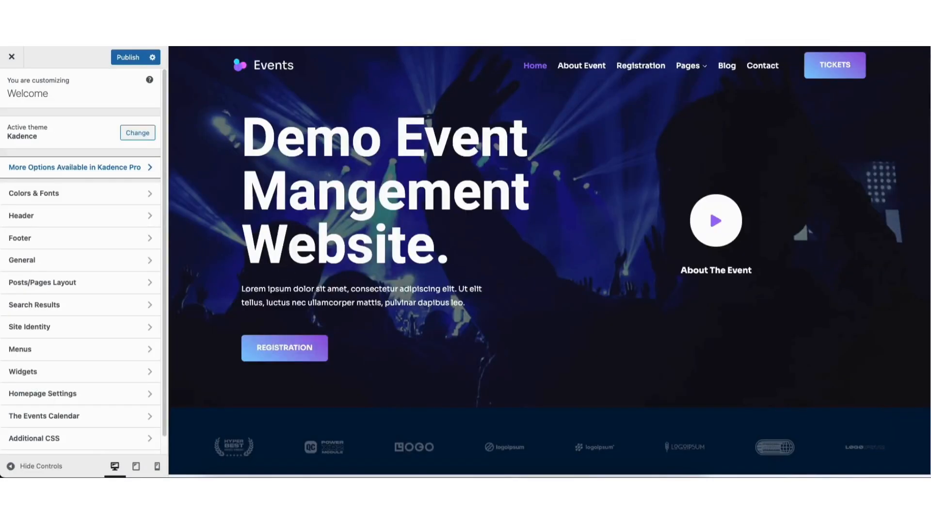
# Delete the description and address text from the Footer 1 widget.
pyautogui.scroll(-20, 923, 460)
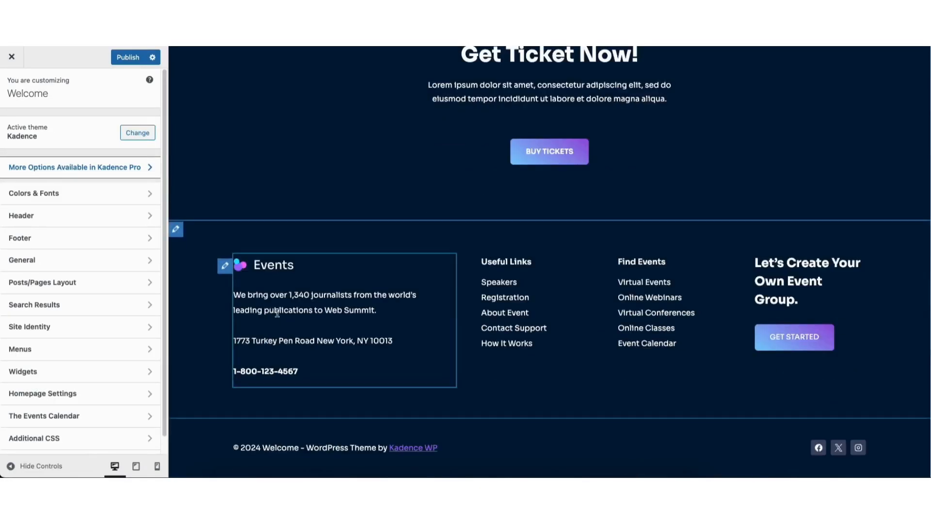
pyautogui.click(225, 266)
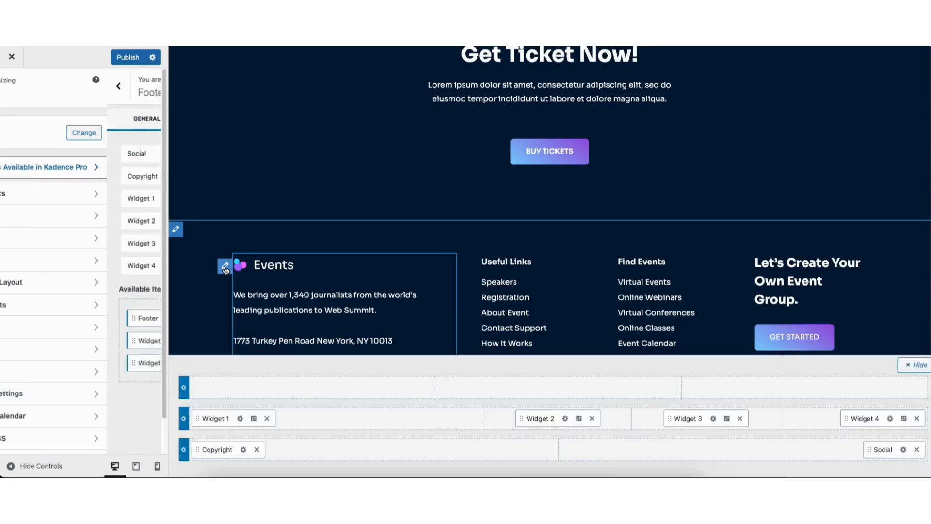
pyautogui.moveTo(31, 208); pyautogui.dragTo(82, 298)
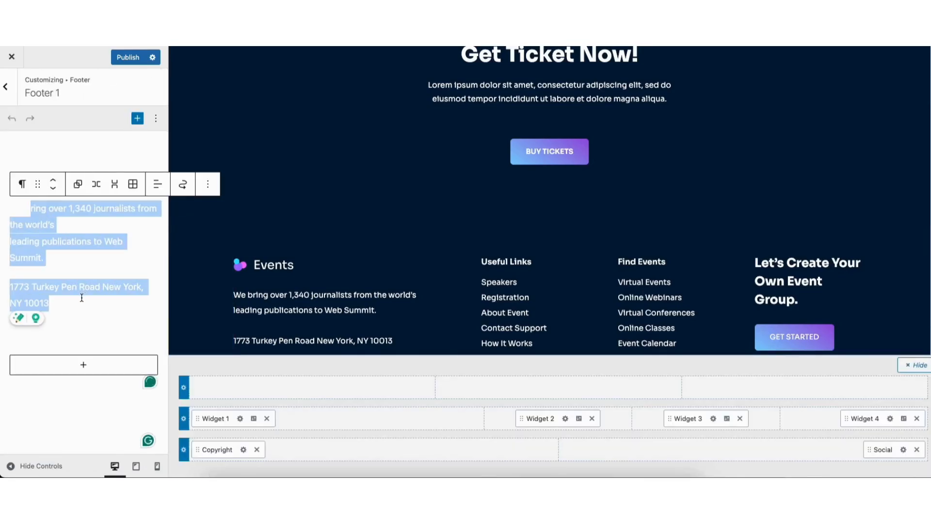
pyautogui.press('BackSpace')
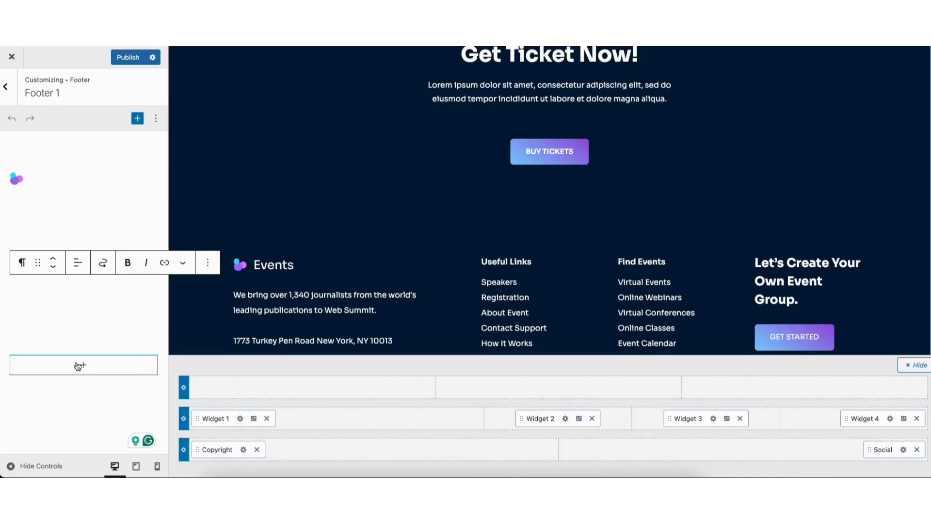
pyautogui.click(79, 365)
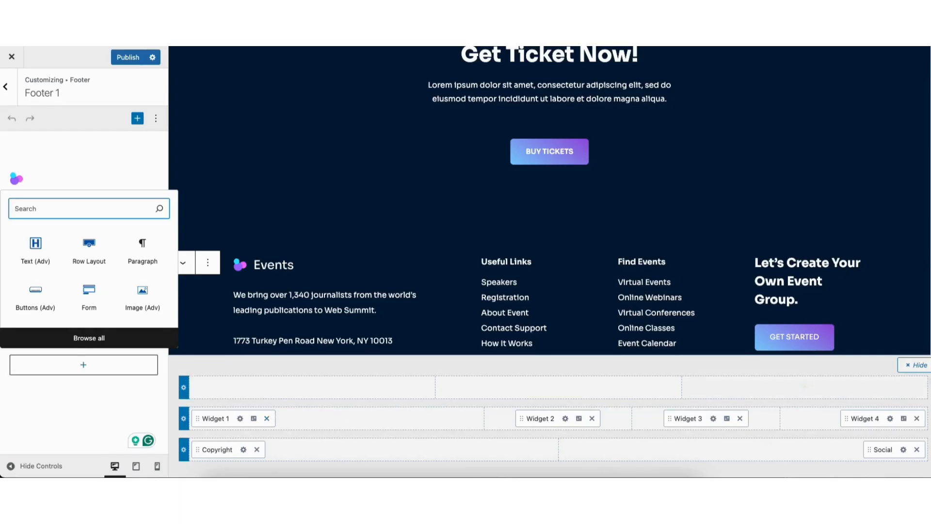
# Show the footer Social element's design settings: filled style, 1 em icon size.
pyautogui.scroll(-3, 816, 328)
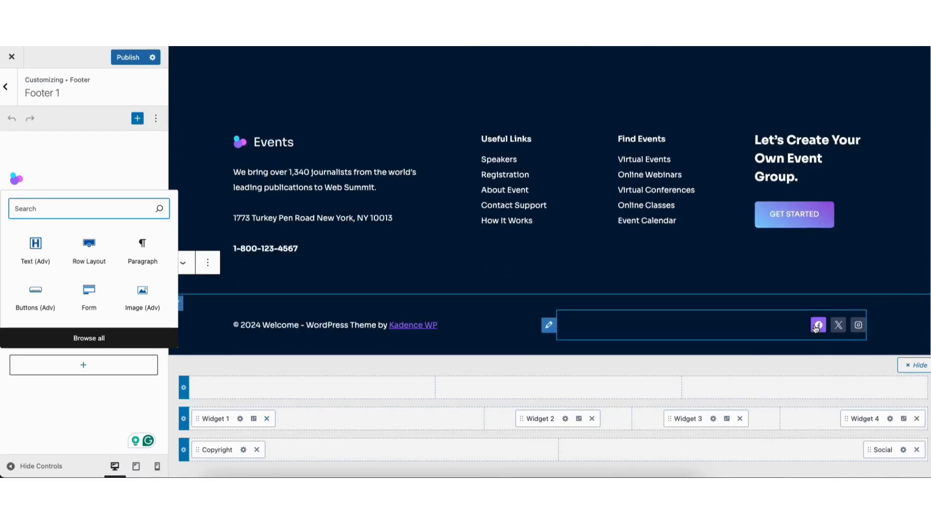
pyautogui.click(549, 325)
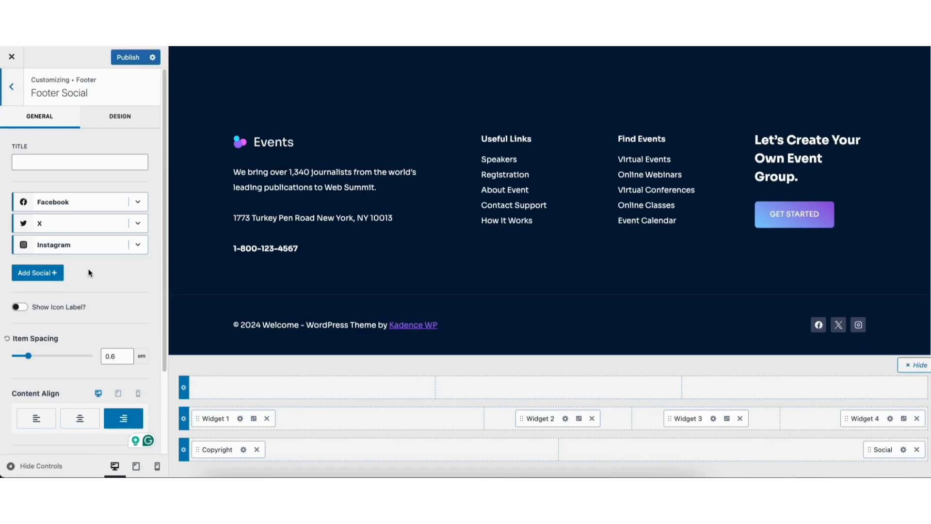
pyautogui.click(120, 112)
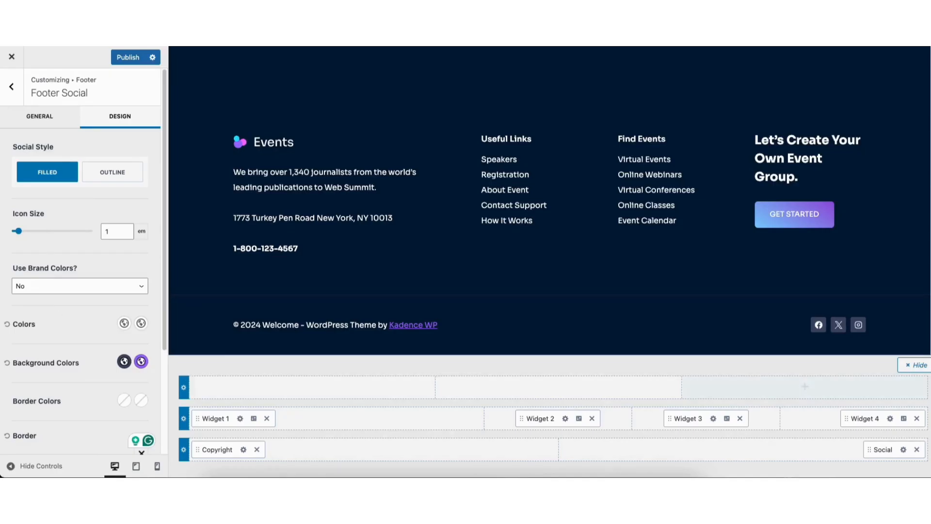
pyautogui.scroll(15, 776, 187)
pyautogui.scroll(10, 776, 189)
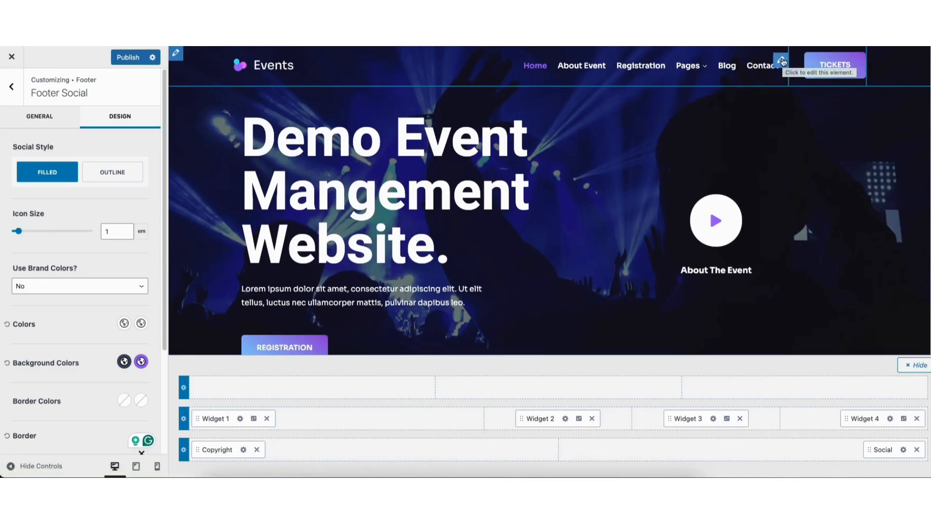
# Delete the Tickets button from the header's main row, keeping the logo and primary navigation.
pyautogui.click(782, 61)
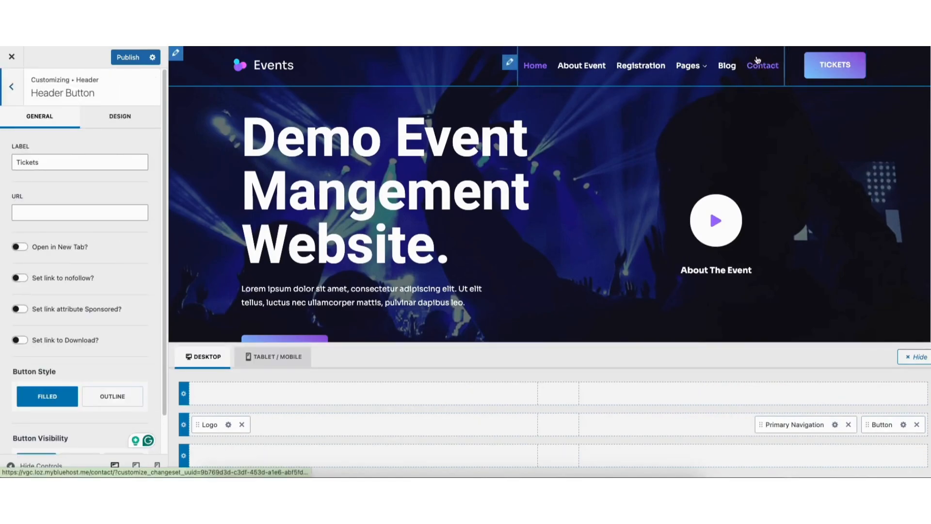
pyautogui.moveTo(16, 162); pyautogui.dragTo(67, 182)
pyautogui.click(70, 185)
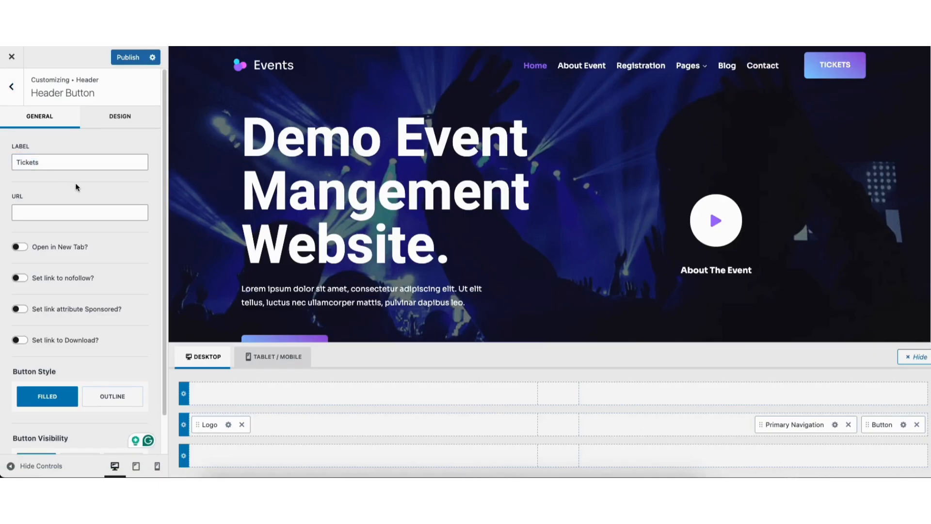
pyautogui.click(917, 425)
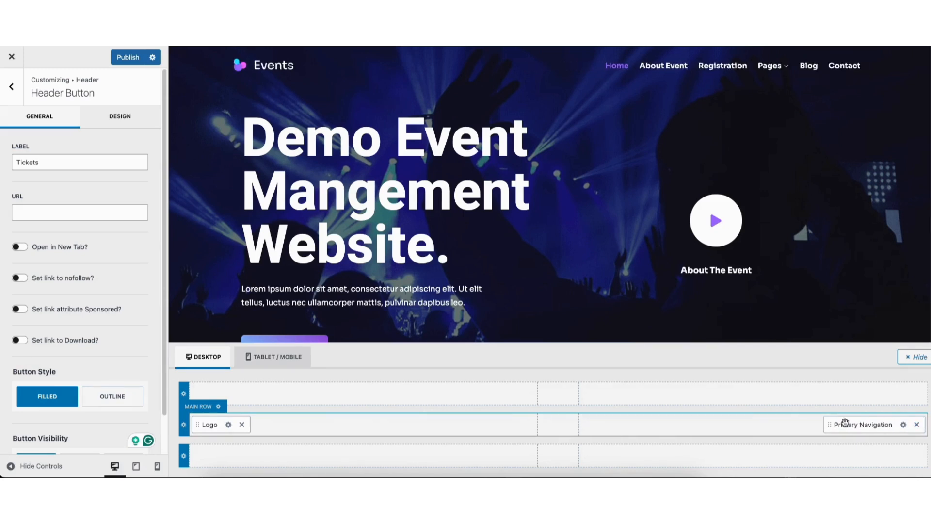
pyautogui.moveTo(852, 425)
pyautogui.mouseDown()
pyautogui.moveTo(549, 427)
pyautogui.moveTo(854, 425)
pyautogui.mouseUp()
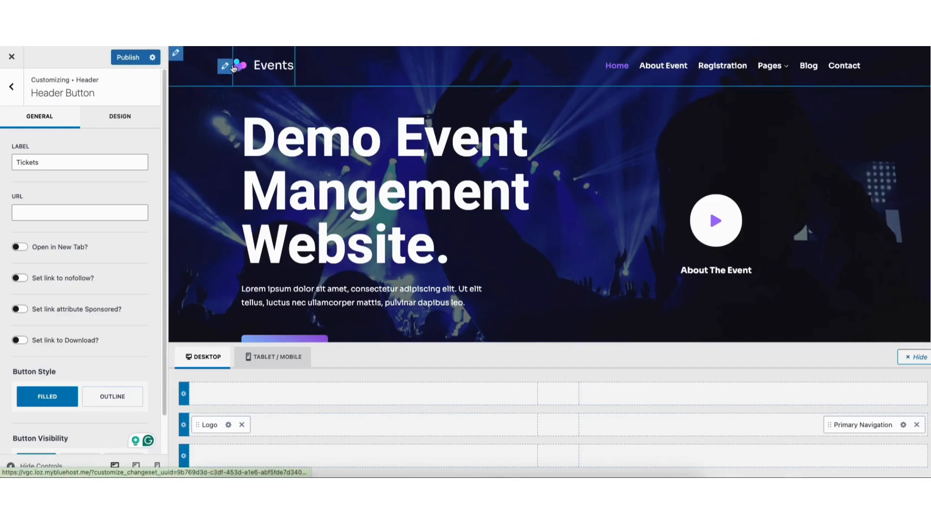
# View the Site Identity settings, then exit the Customizer, discarding the unpublished header changes.
pyautogui.click(226, 67)
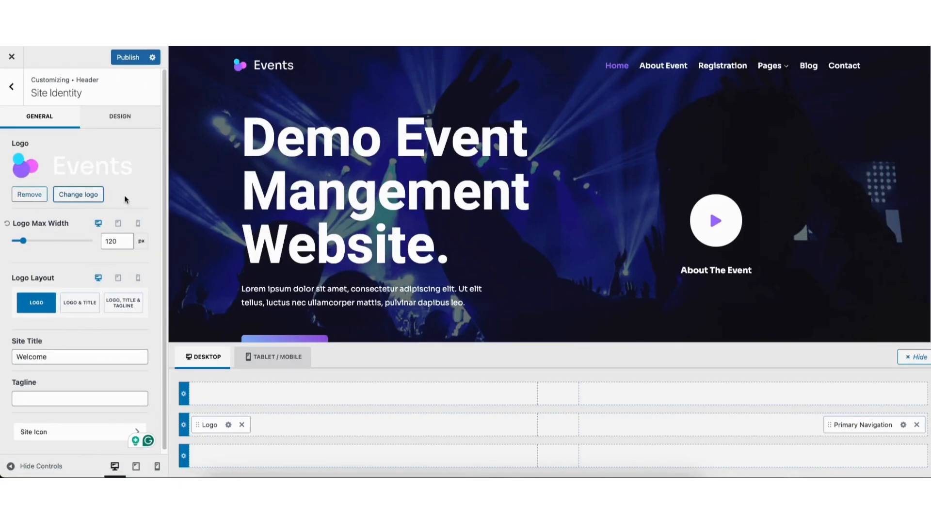
pyautogui.moveTo(164, 194); pyautogui.dragTo(166, 241)
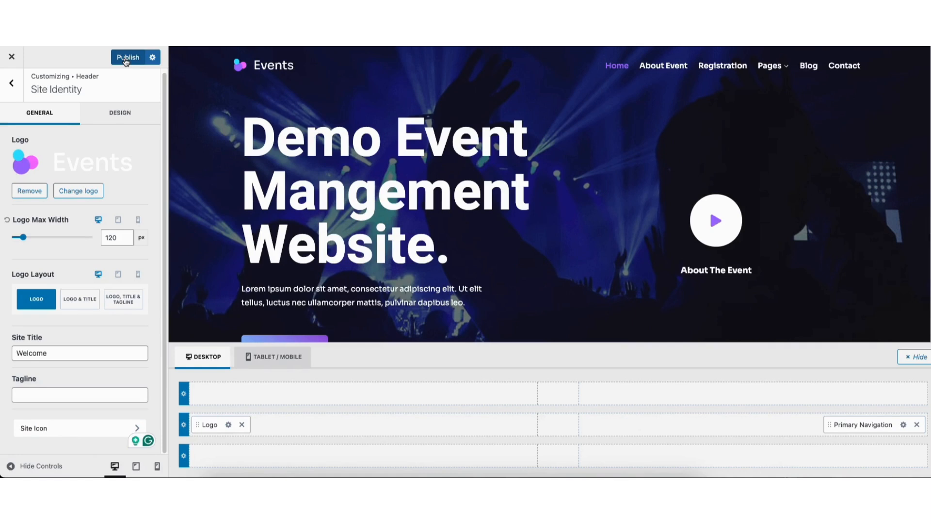
pyautogui.click(12, 57)
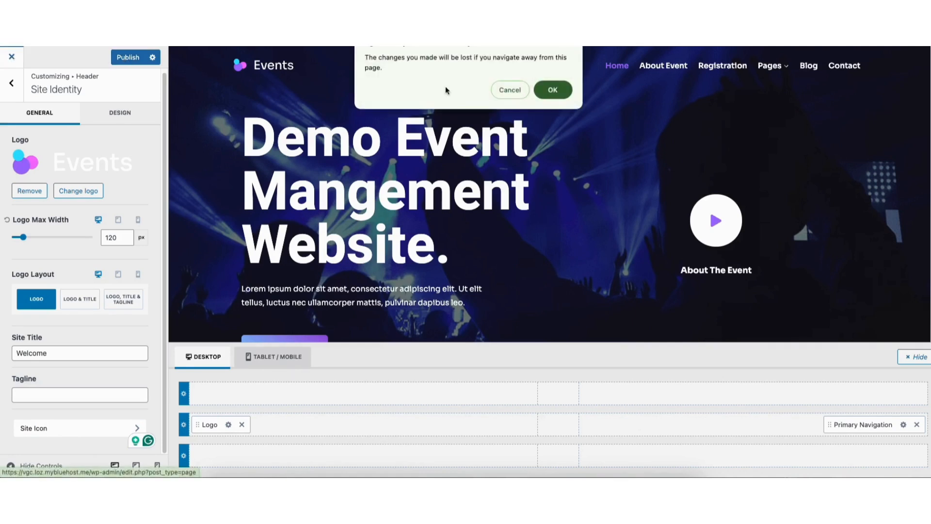
pyautogui.click(550, 89)
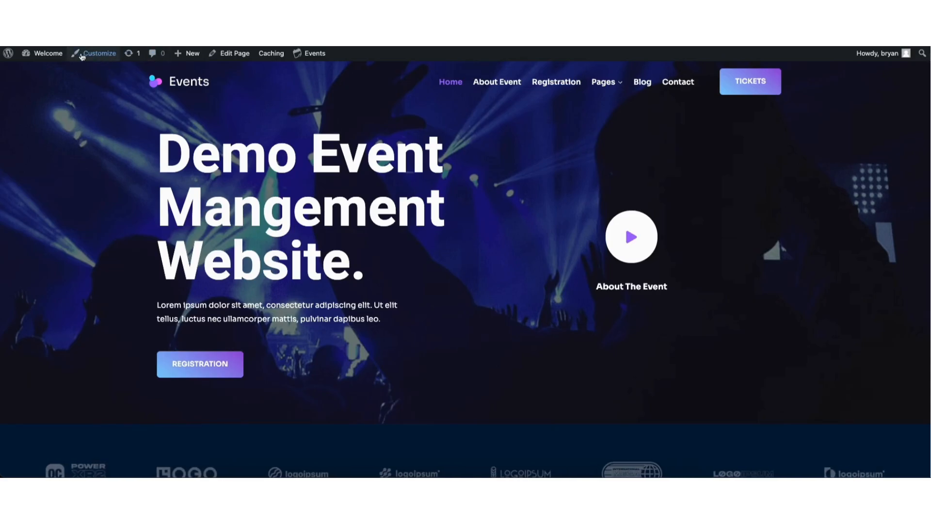
# Go to the Dashboard and create a new untitled draft event under Events.
pyautogui.moveTo(46, 53)
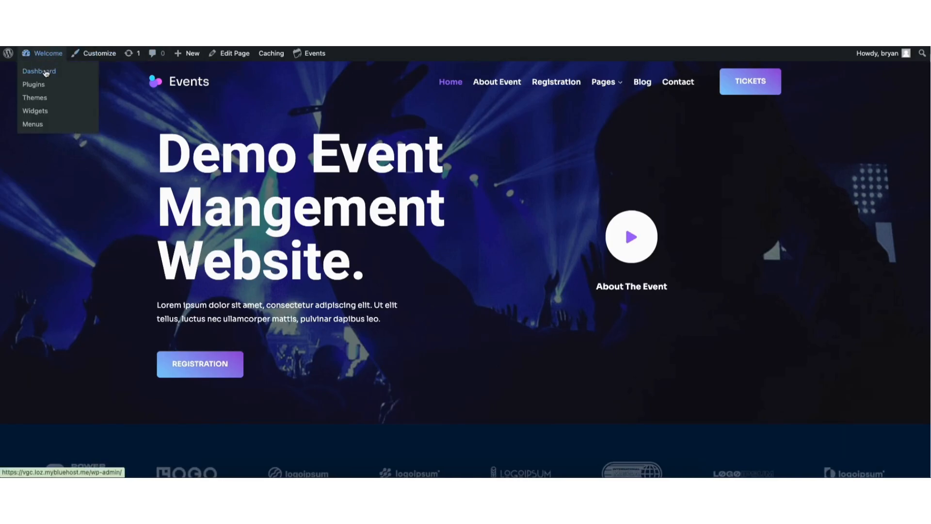
pyautogui.click(46, 72)
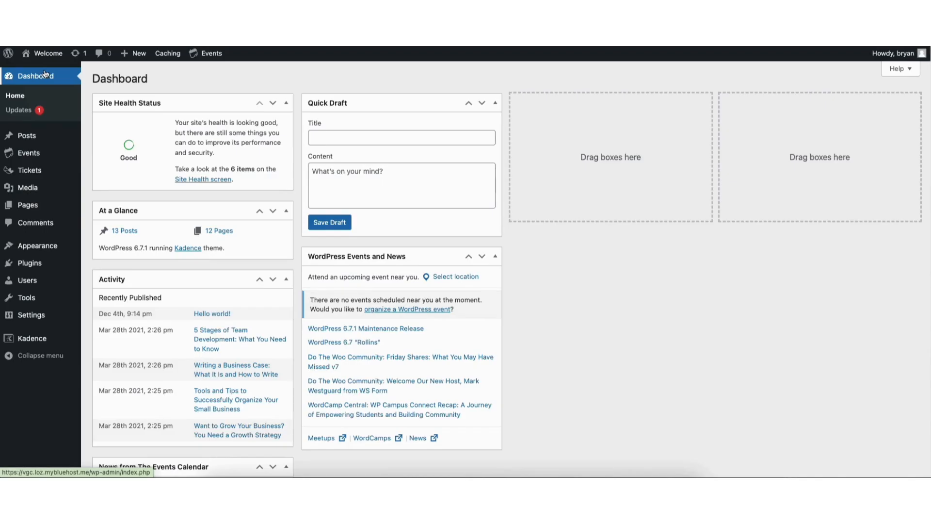
pyautogui.moveTo(47, 154)
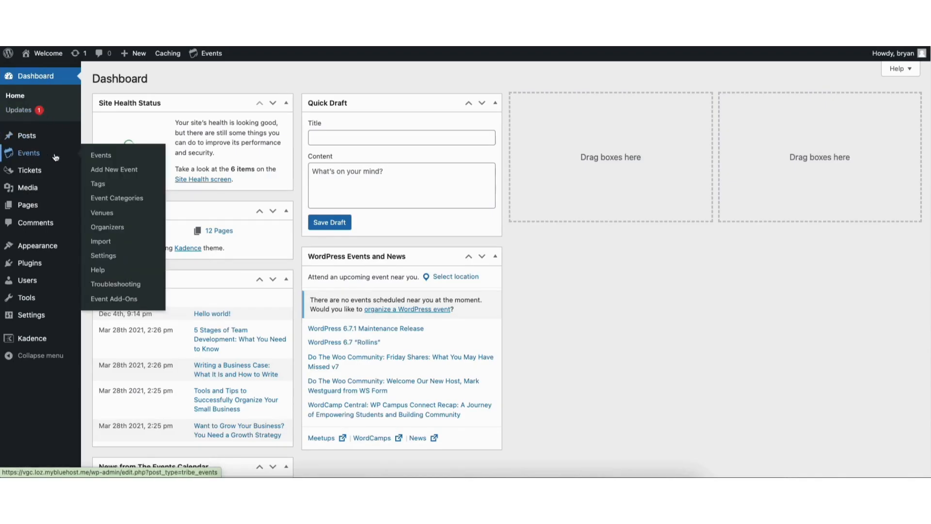
pyautogui.click(104, 170)
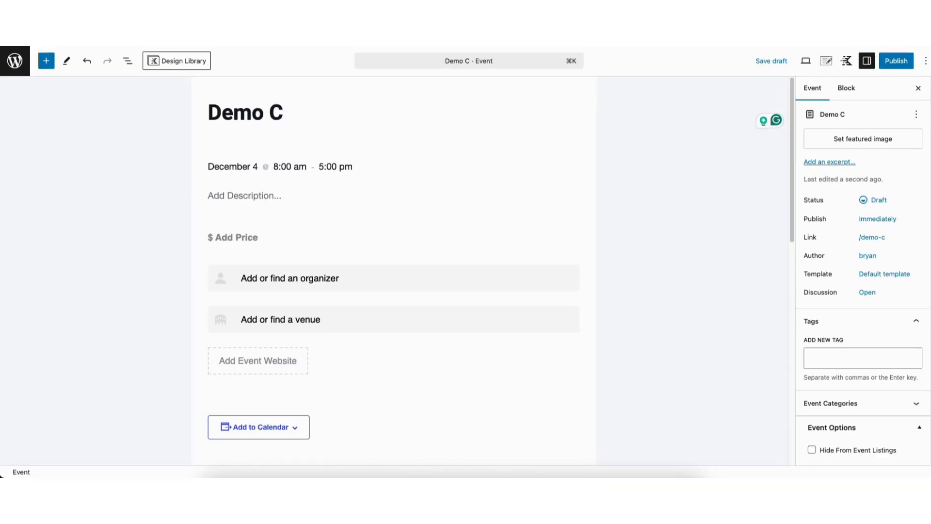
# Title the event 'Demo Conference Event' and date it December 18, 2024, 8:00 am–5:00 pm.
pyautogui.write('onfere')
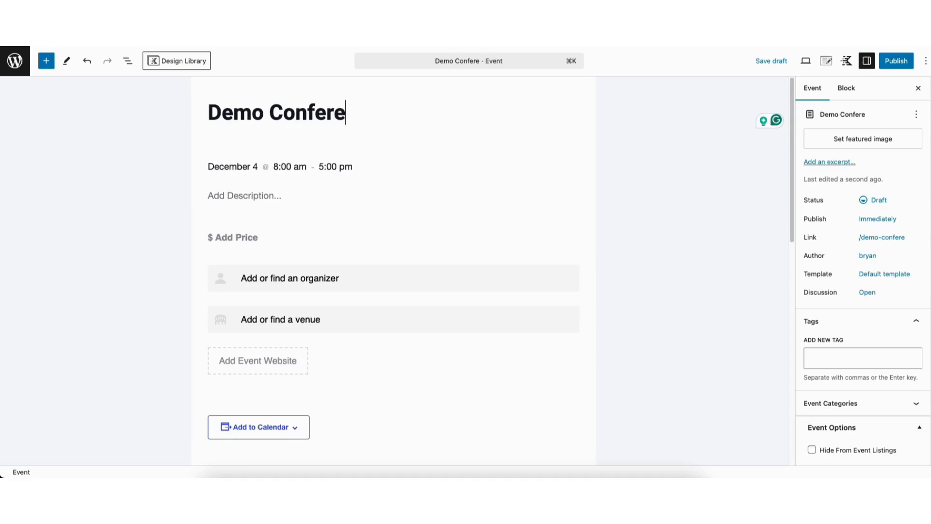
pyautogui.write('nce Event')
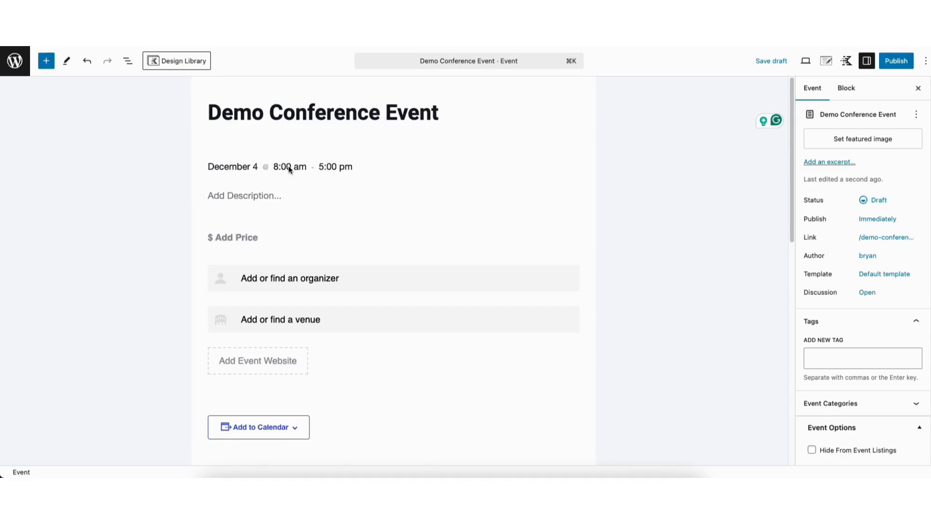
pyautogui.click(244, 167)
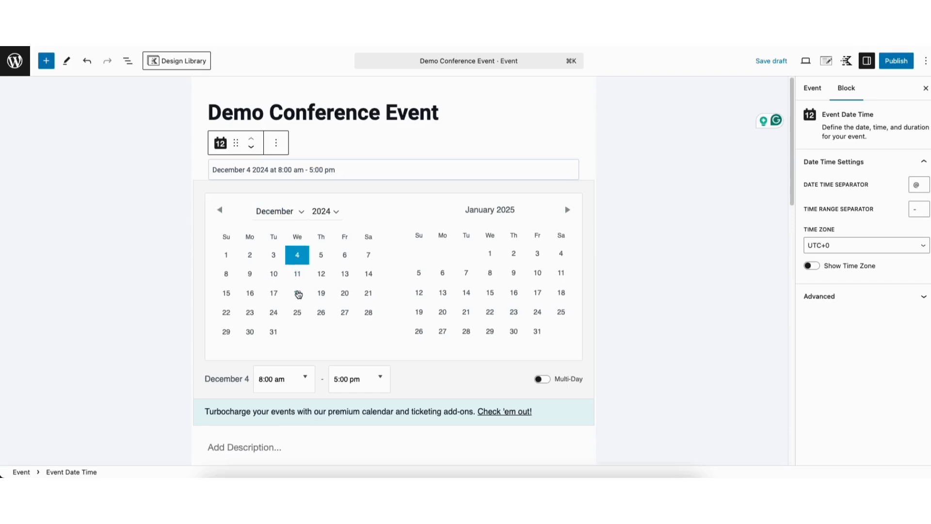
pyautogui.click(298, 294)
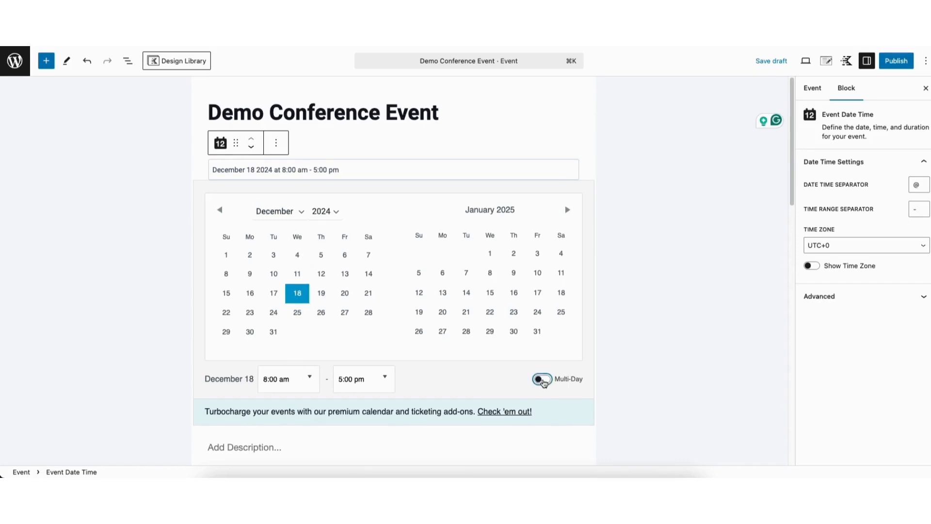
pyautogui.click(542, 379)
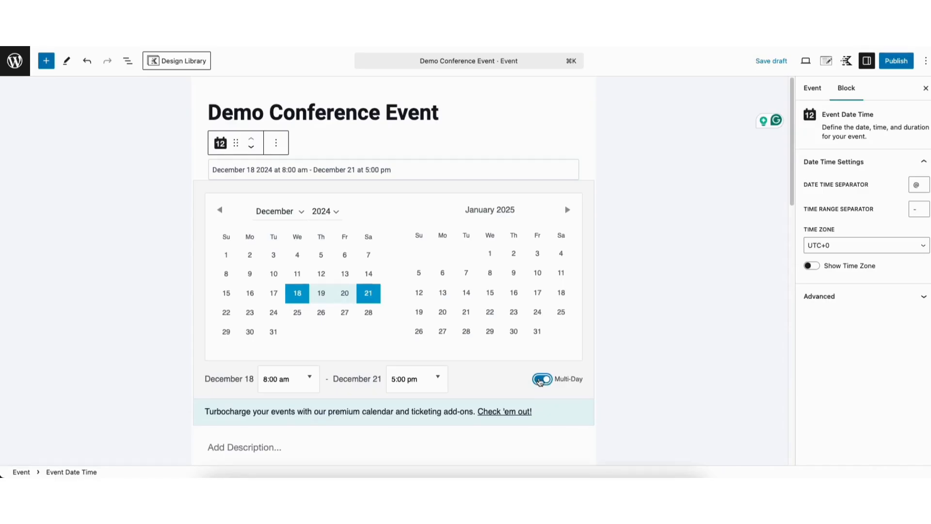
pyautogui.click(541, 381)
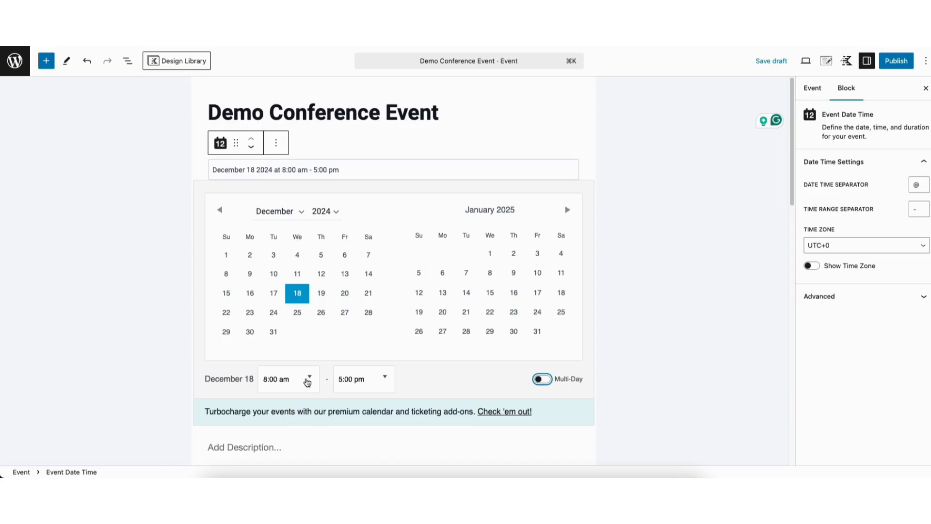
pyautogui.scroll(-2, 783, 222)
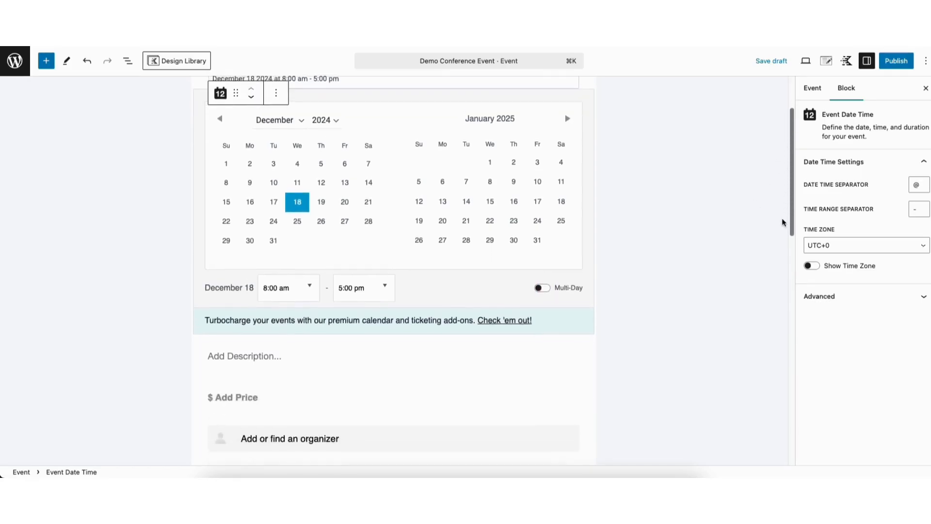
pyautogui.click(244, 356)
# Paste the event description and add a $95.00 fixed price with a promotional price description.
pyautogui.write('Dive into the latest strategies, tools, and trends shaping the marketing world. Learn from industry leaders and elevate your marketing expertise.')
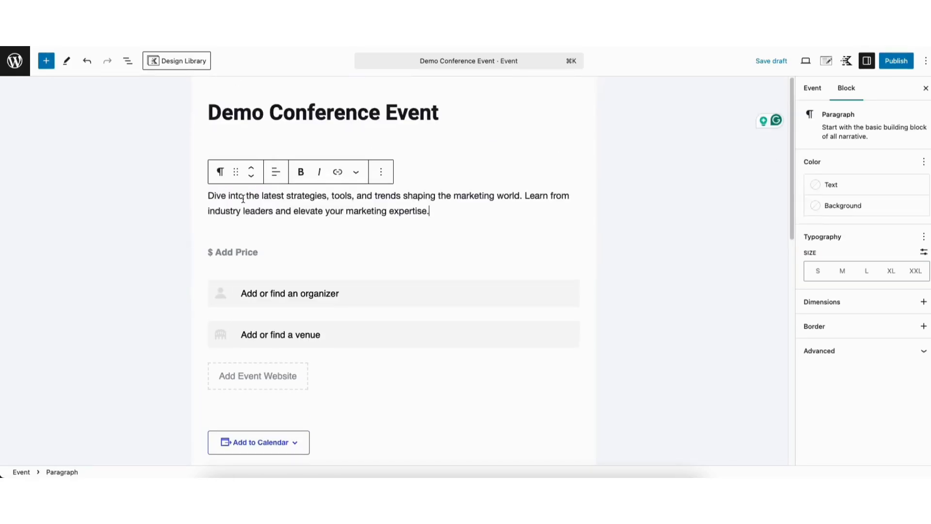
pyautogui.click(253, 251)
pyautogui.click(241, 289)
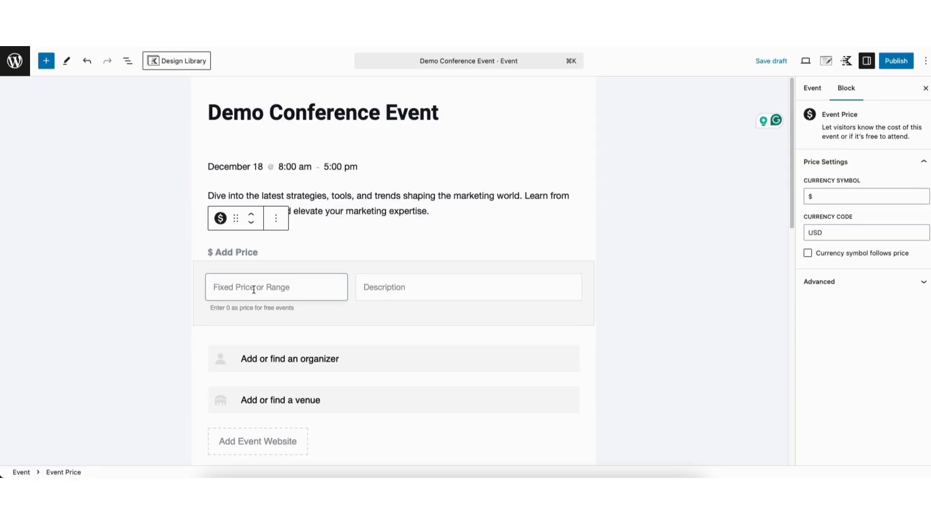
pyautogui.write('95.00')
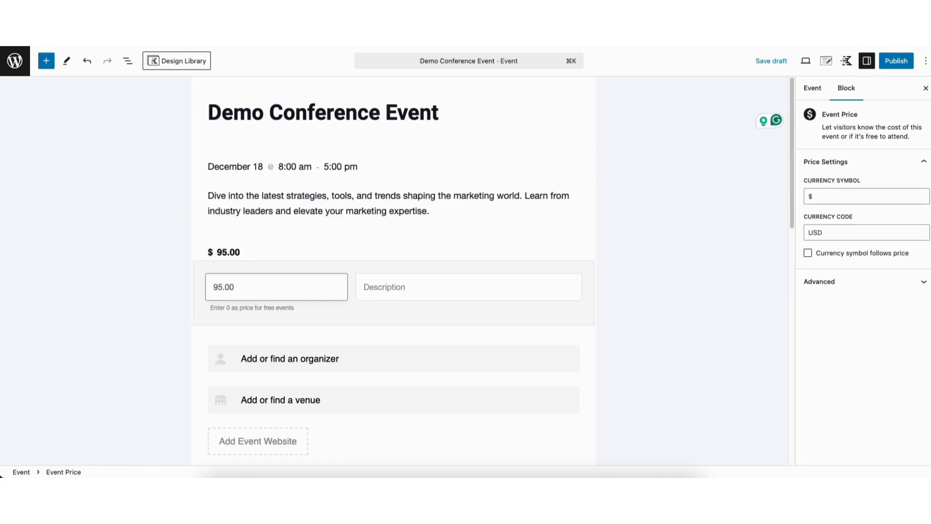
pyautogui.click(394, 288)
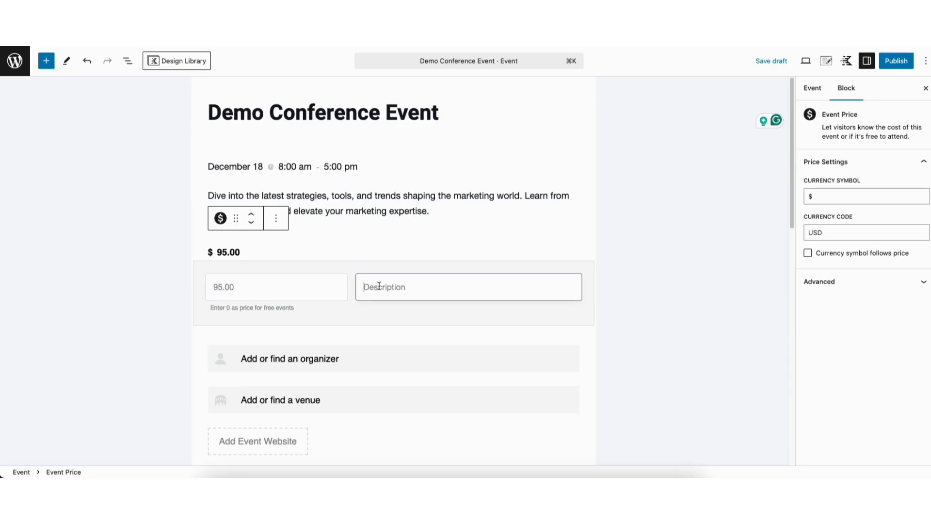
pyautogui.write('Join us for just $95.00 and gain access to expert insights, actionable strategies, and unparalleled networking opportunities. Invest in your marketing success today!')
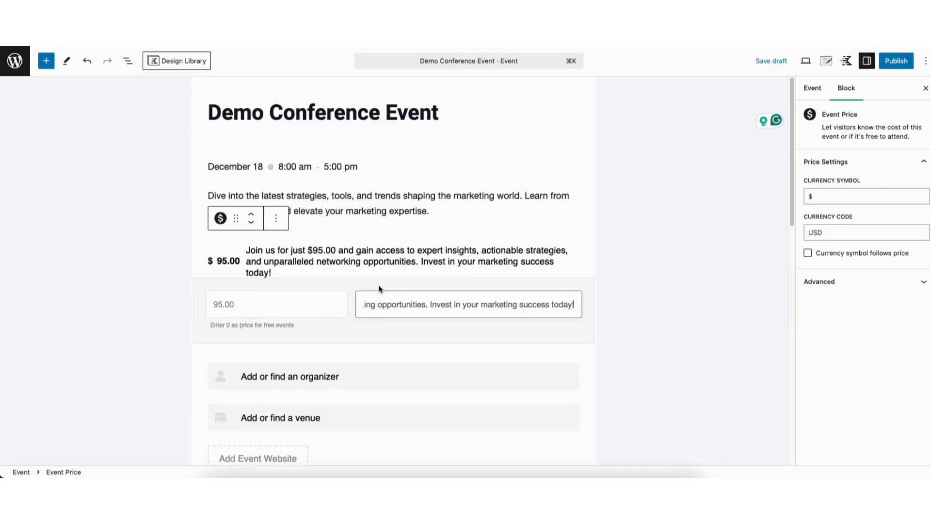
pyautogui.moveTo(789, 200); pyautogui.dragTo(773, 270)
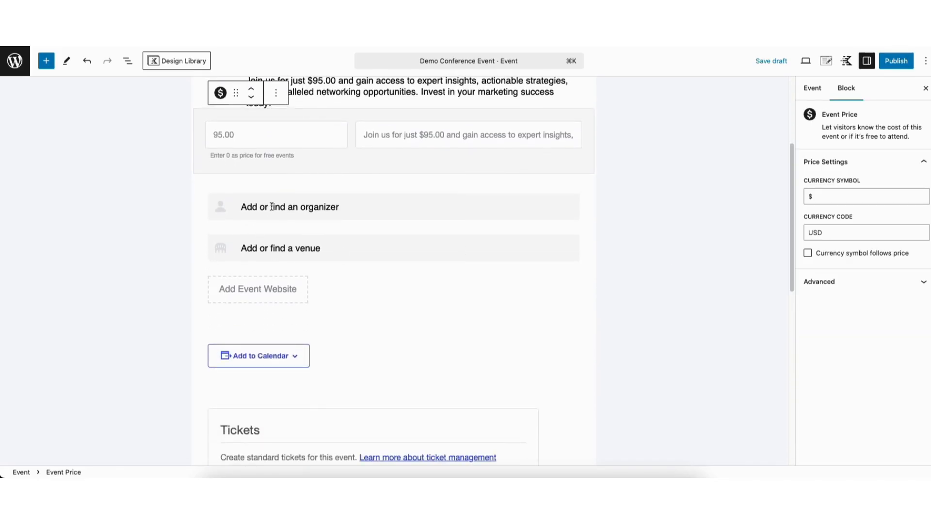
# Create a new organizer with their full name, phone number, website and contact e-mail.
pyautogui.click(274, 206)
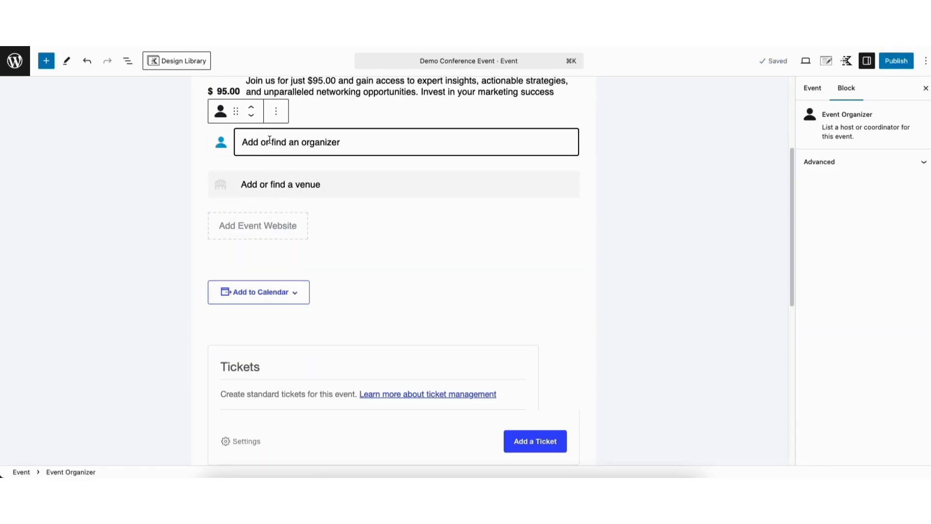
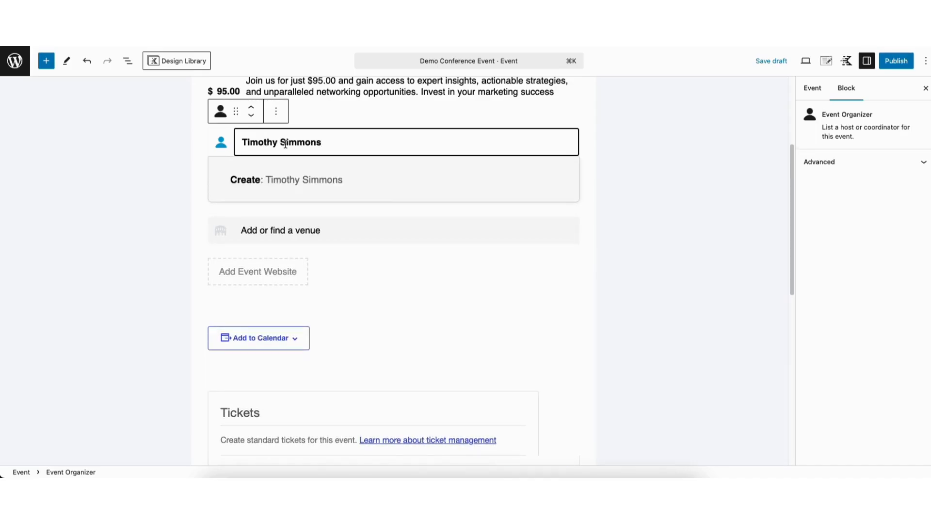
pyautogui.click(280, 181)
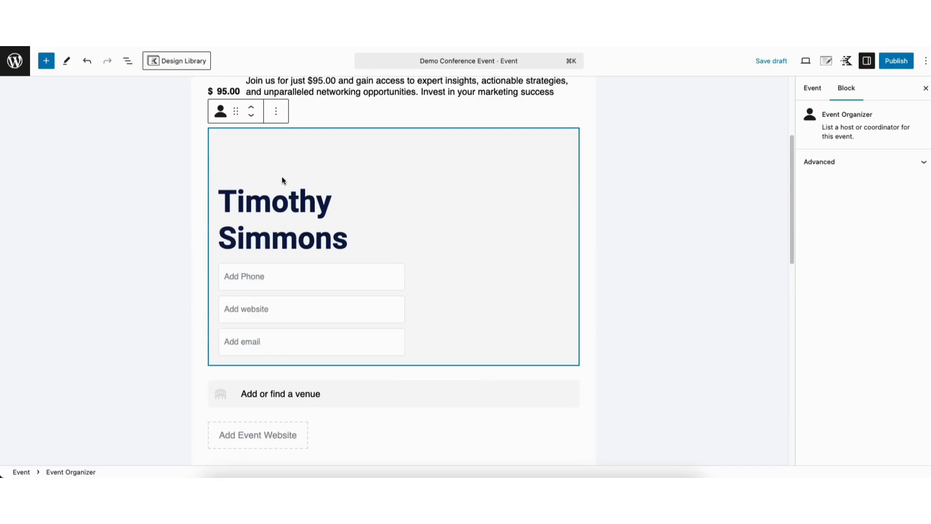
pyautogui.click(266, 274)
pyautogui.write('444-44')
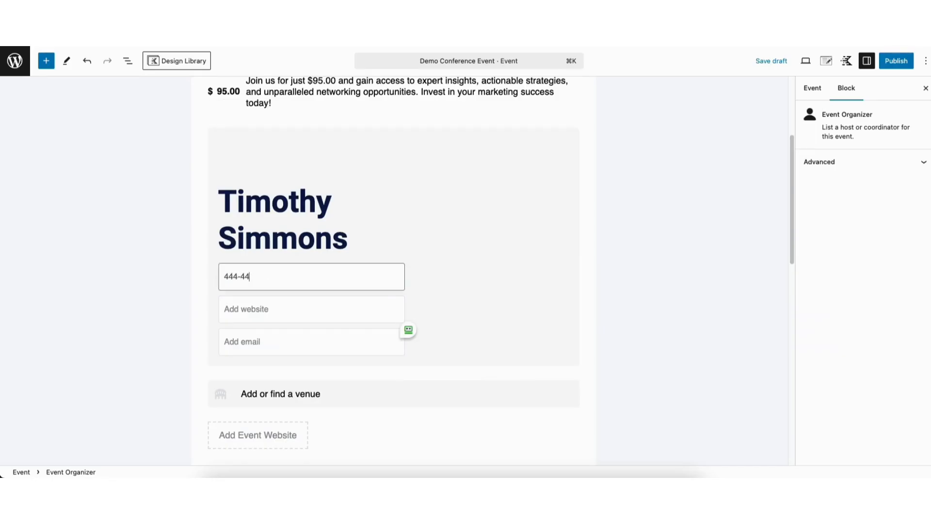
pyautogui.write('4-4444')
pyautogui.click(260, 302)
pyautogui.write('https://vgc.loz.mybluehost.me/')
pyautogui.click(247, 341)
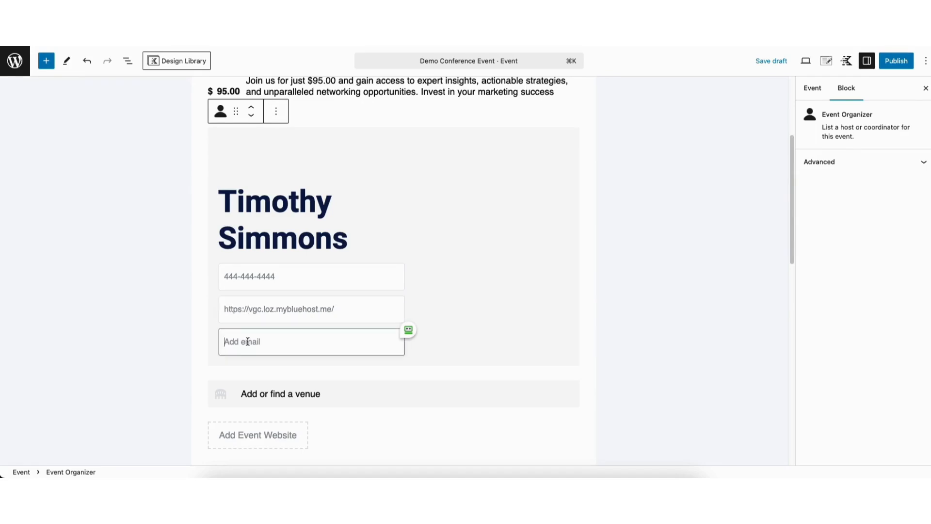
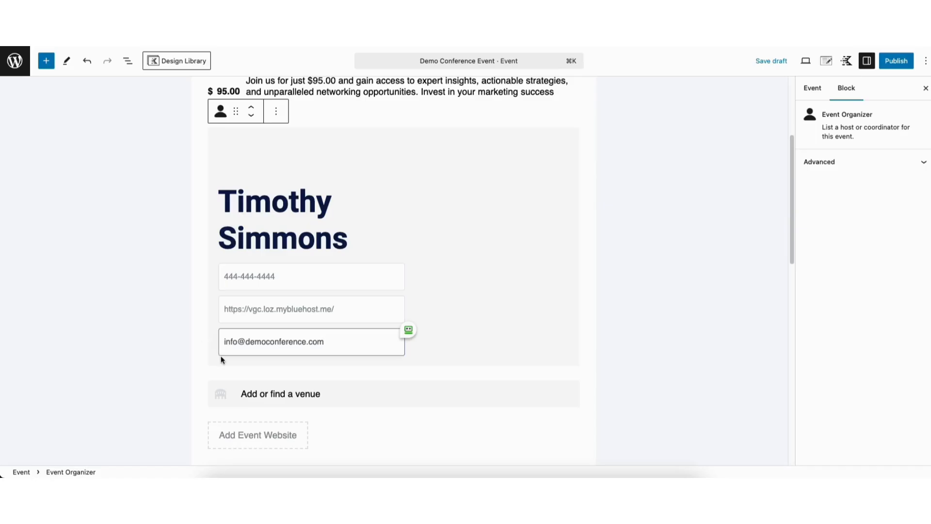
pyautogui.moveTo(792, 219); pyautogui.dragTo(788, 271)
# Create 'Demo Venue' with its address, phone and website and attach it to the event.
pyautogui.click(285, 237)
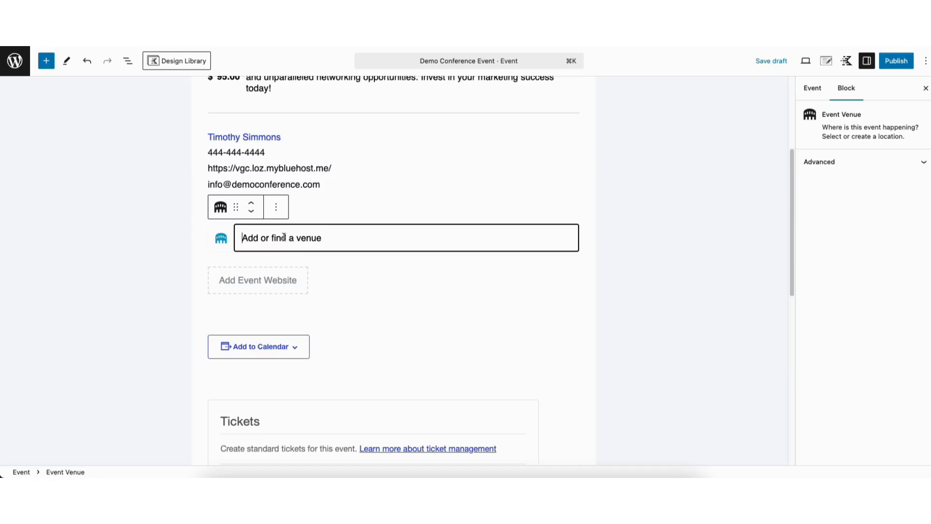
pyautogui.write('Demo Venue')
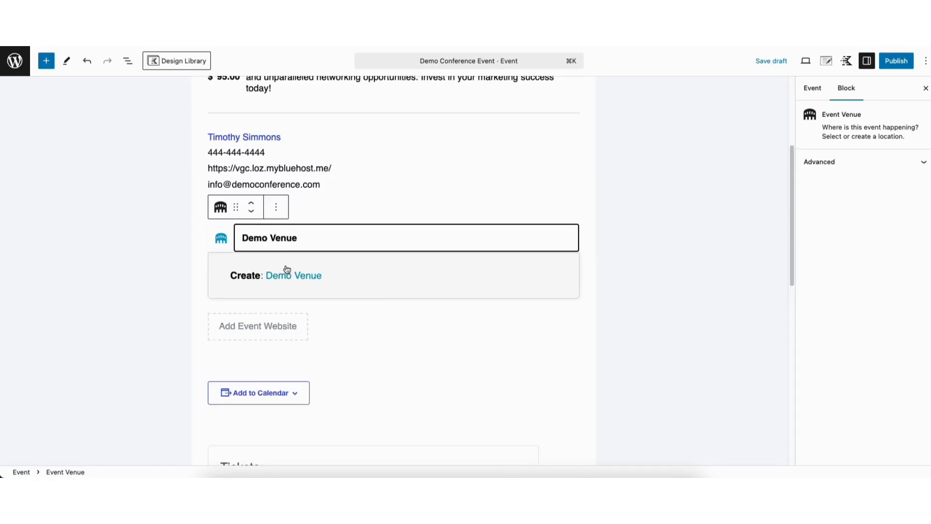
pyautogui.click(287, 276)
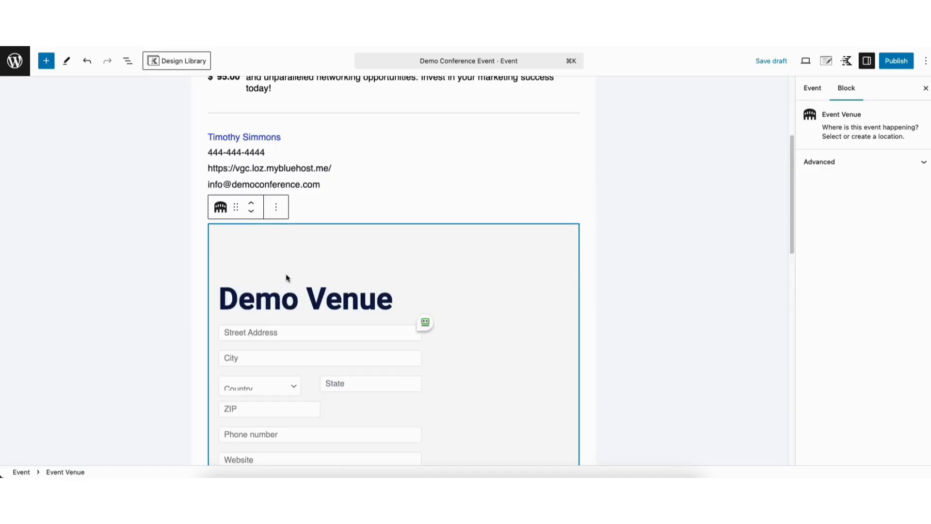
pyautogui.scroll(-5, 575, 230)
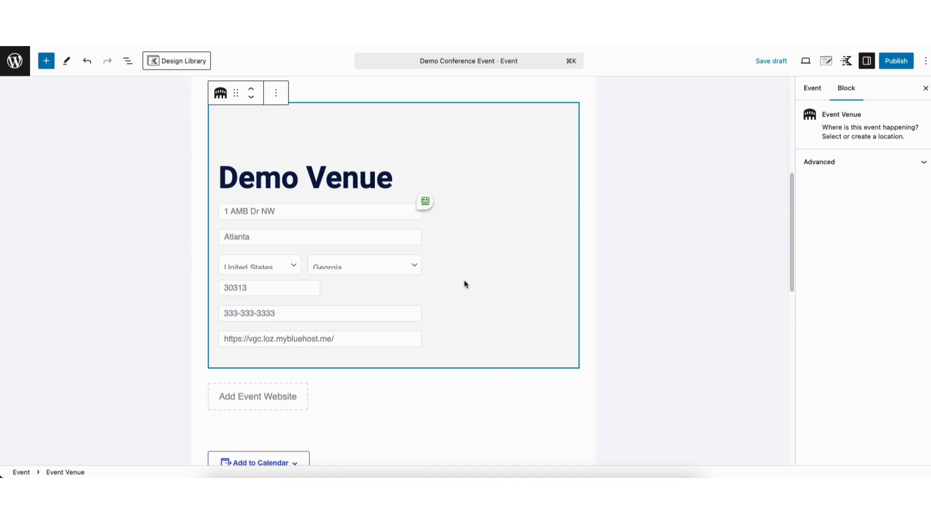
pyautogui.click(248, 338)
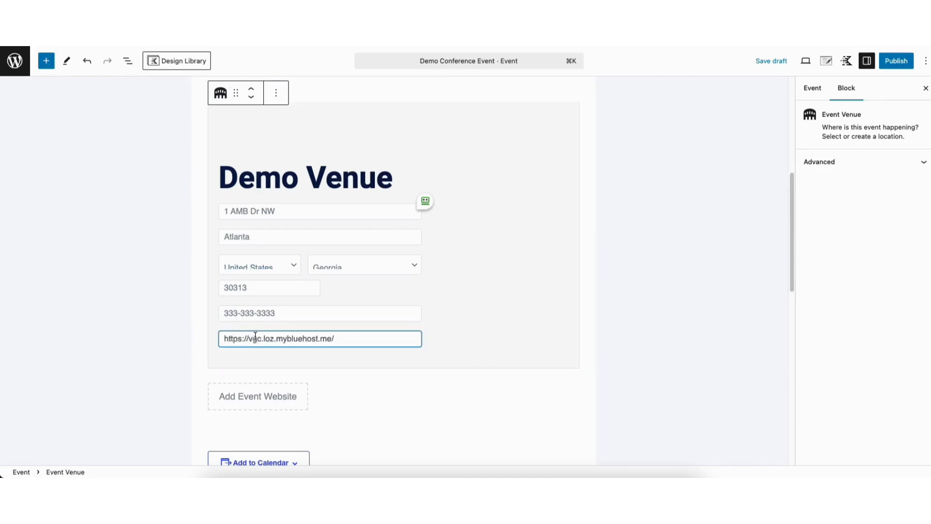
pyautogui.click(465, 283)
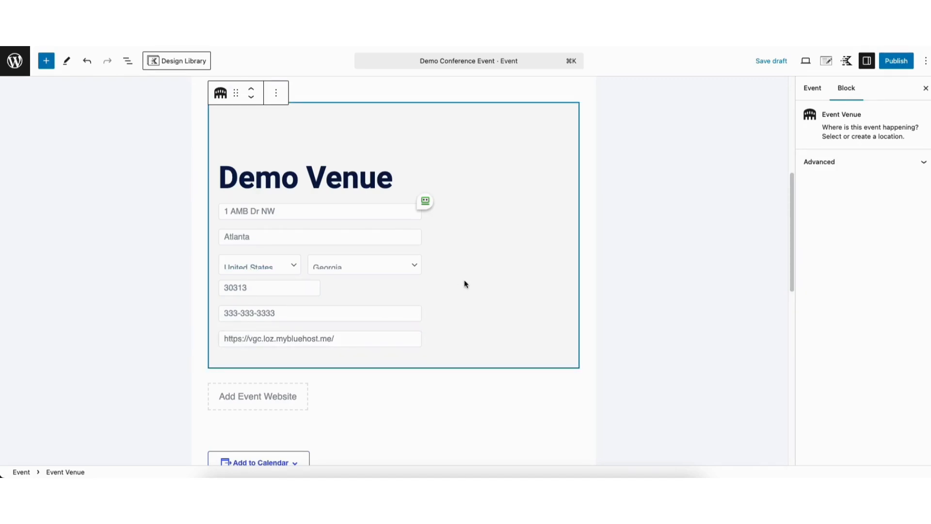
pyautogui.click(335, 387)
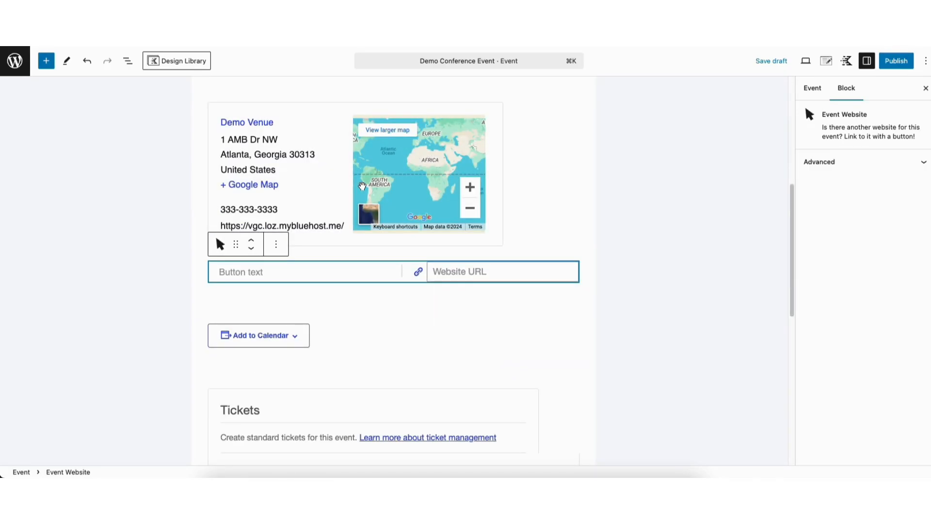
pyautogui.click(164, 285)
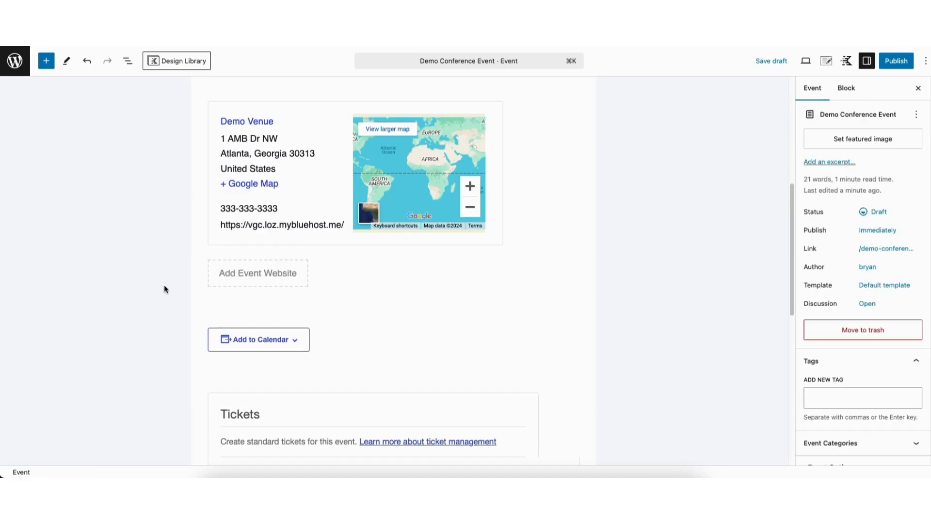
pyautogui.click(265, 271)
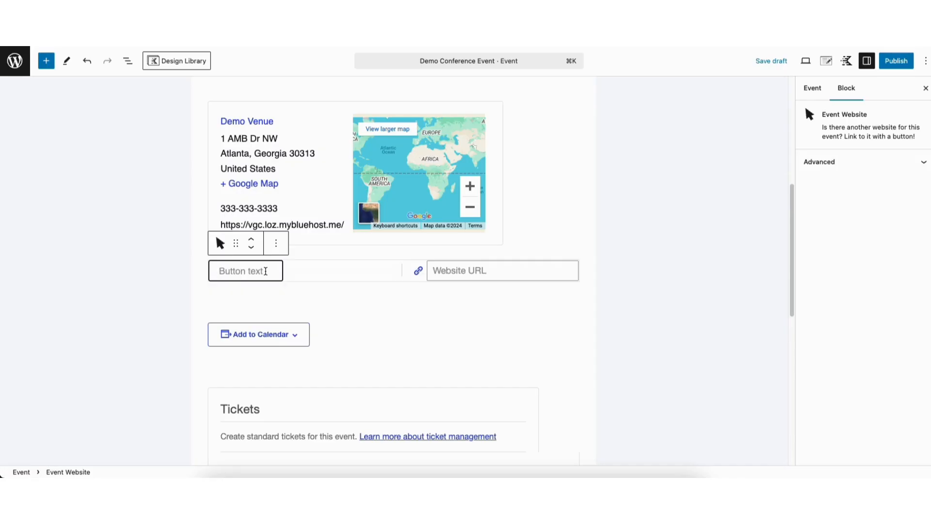
pyautogui.write('View Event')
pyautogui.click(452, 272)
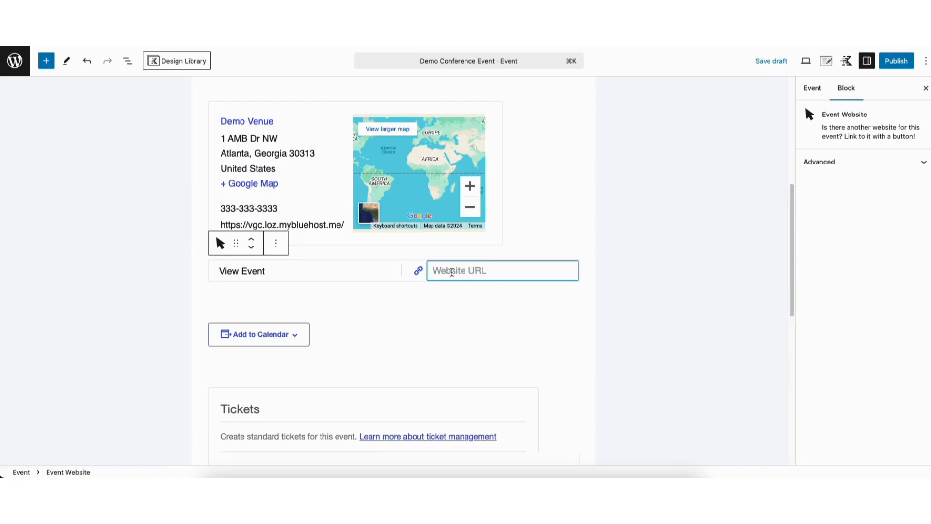
pyautogui.write('https://vgc.loz.mybluehost.me/')
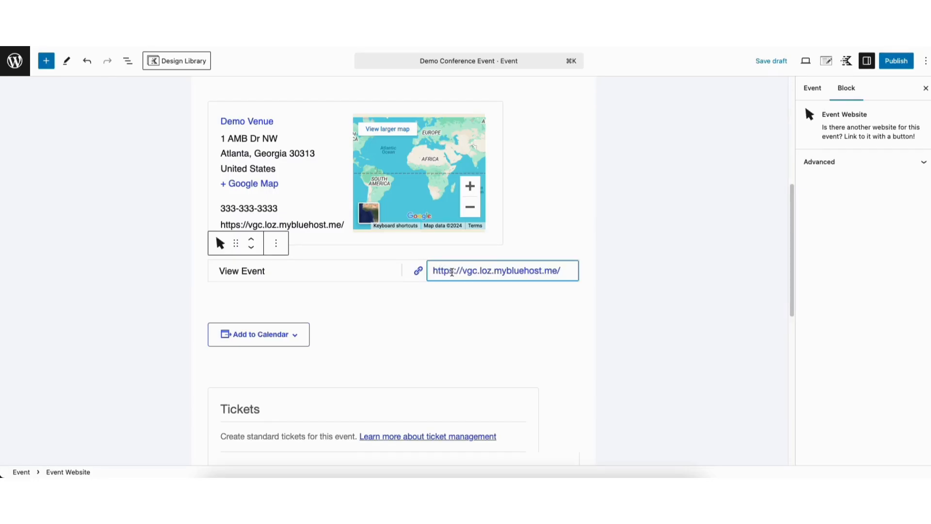
# Review the Add to Calendar sharing options, turning Google Calendar off and back on.
pyautogui.click(442, 305)
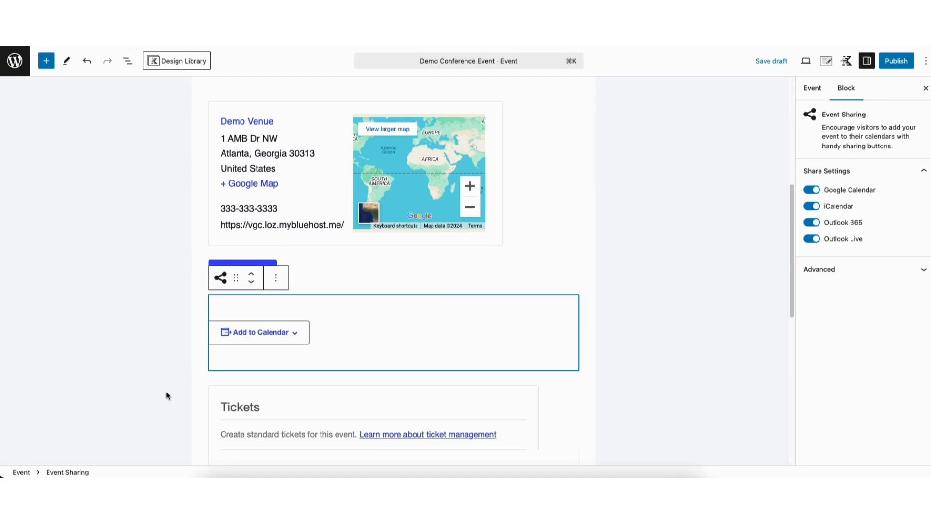
pyautogui.click(205, 381)
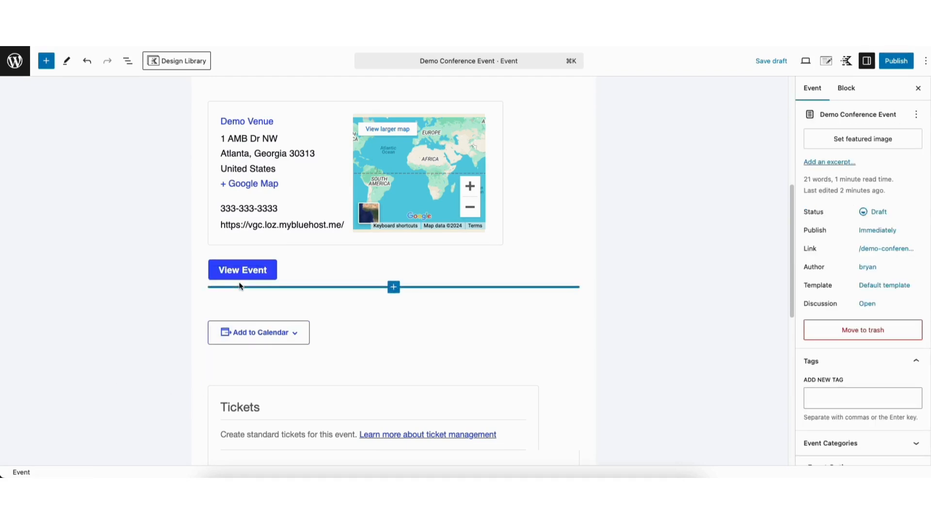
pyautogui.click(249, 334)
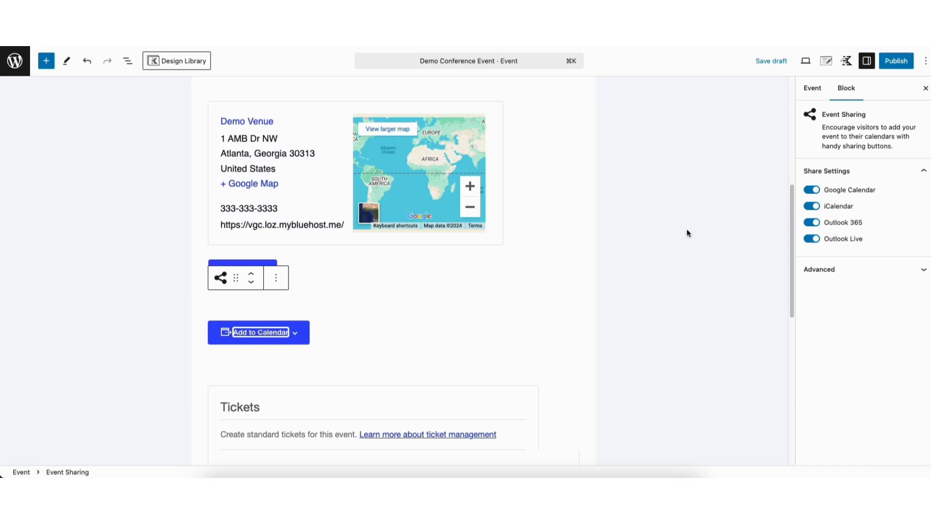
pyautogui.click(815, 191)
pyautogui.click(811, 191)
# Move the RSVP block so it sits below the Tickets block.
pyautogui.scroll(-3, 790, 235)
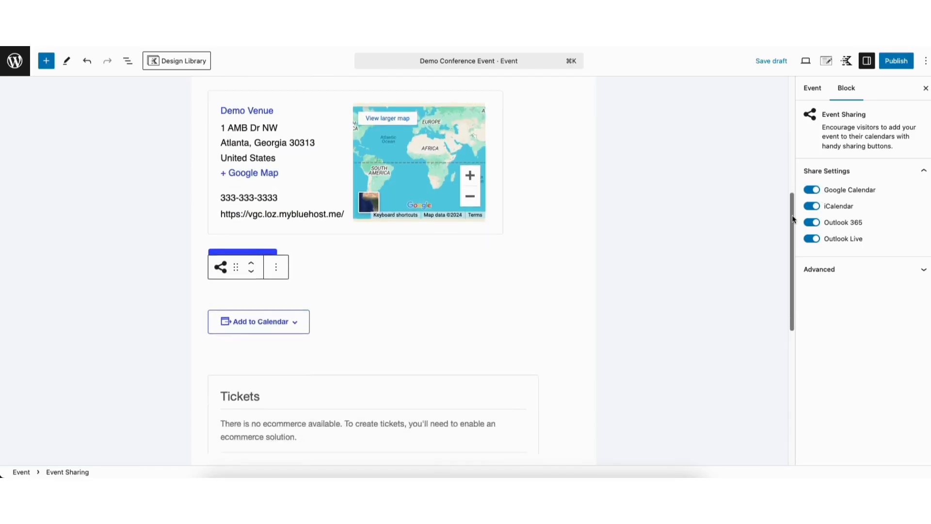
pyautogui.scroll(-5, 791, 237)
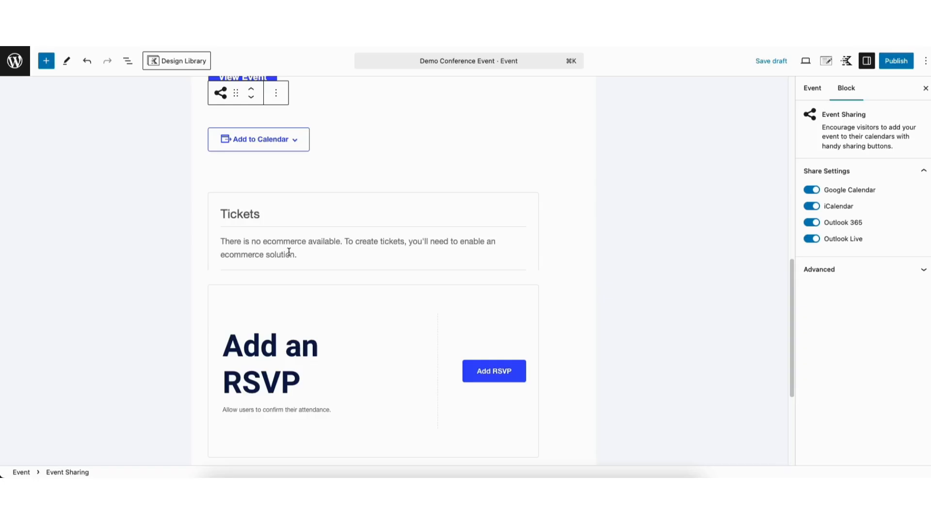
pyautogui.moveTo(788, 269); pyautogui.dragTo(786, 328)
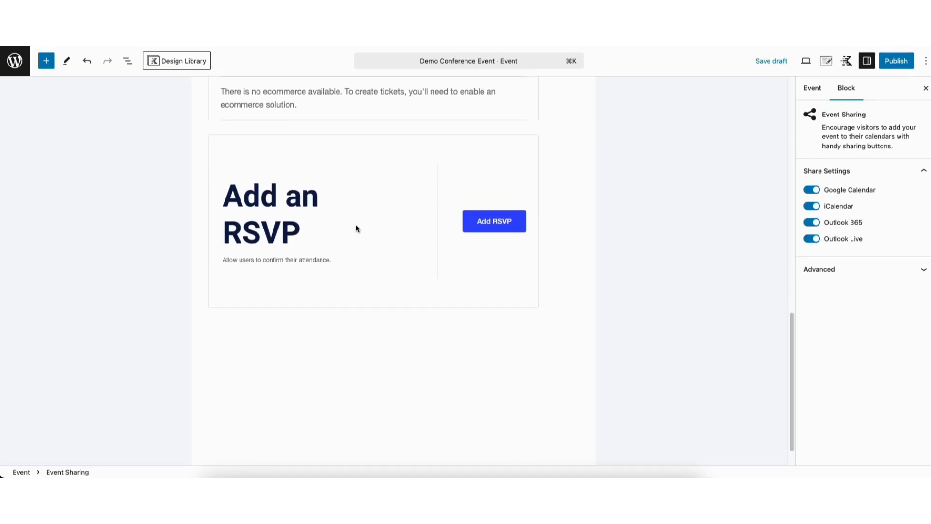
# Start a new RSVP and paste in the Marketing Mastery Summit name and description.
pyautogui.click(483, 227)
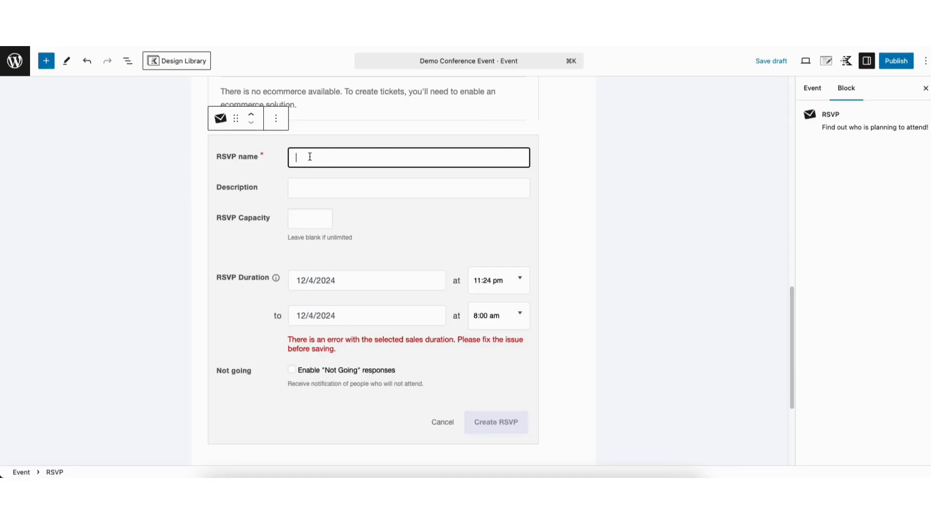
pyautogui.write('Marketing Mastery Summit')
pyautogui.click(309, 188)
pyautogui.press('super+v')
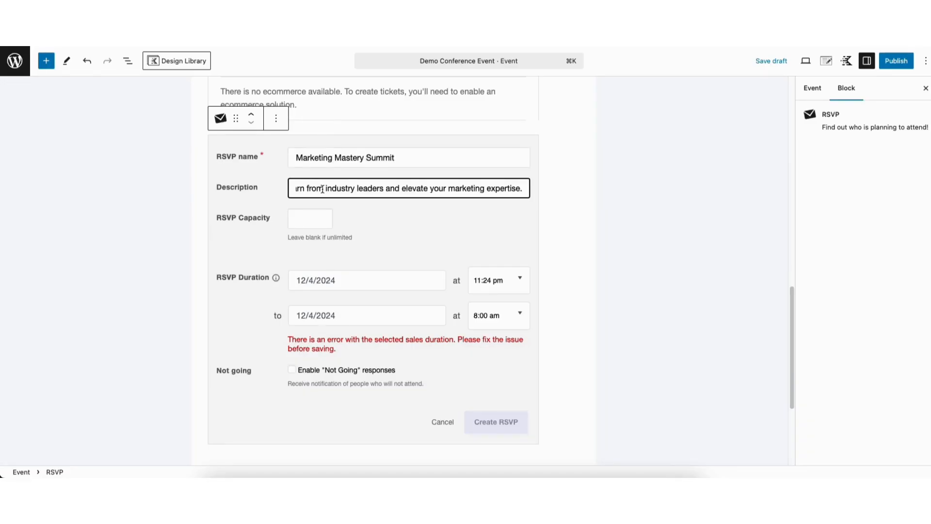
pyautogui.click(305, 219)
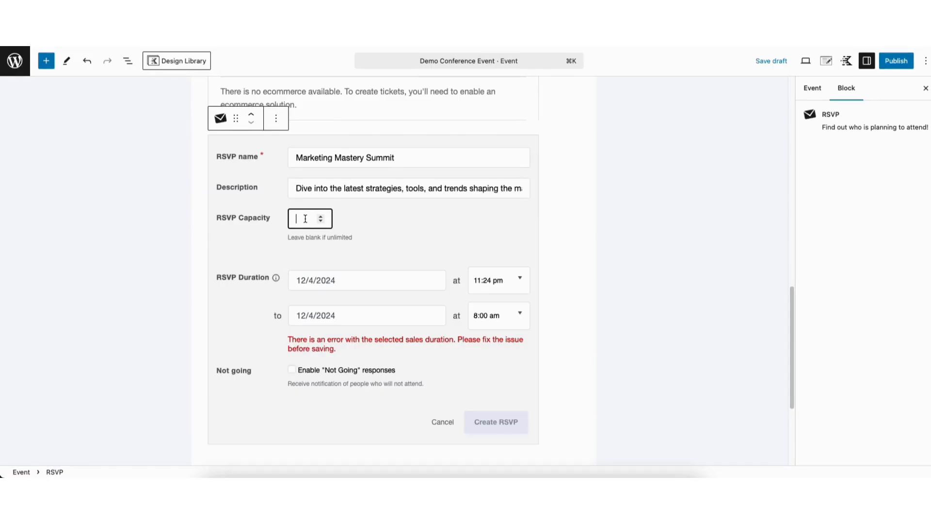
# Set the RSVP to run 12/4/2024 8:00 pm to 12/18/2024 8:00 am and create it.
pyautogui.click(338, 280)
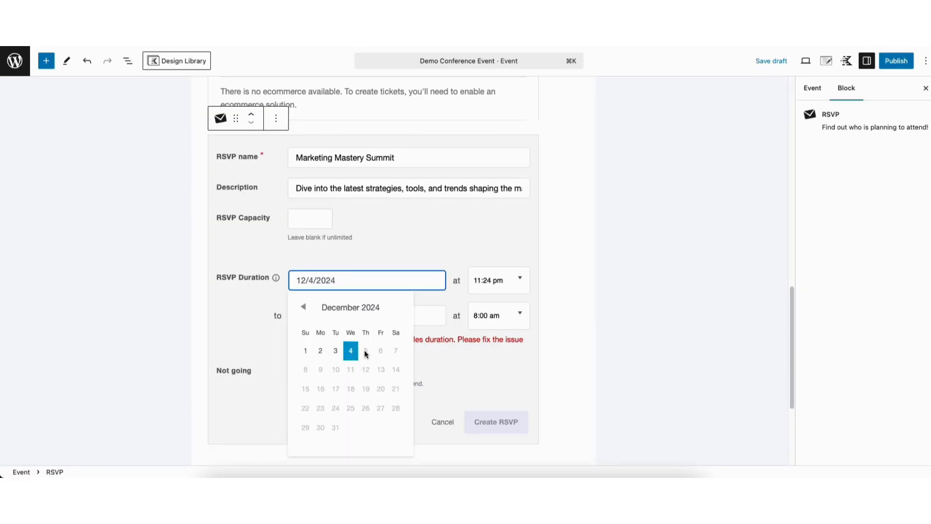
pyautogui.click(492, 281)
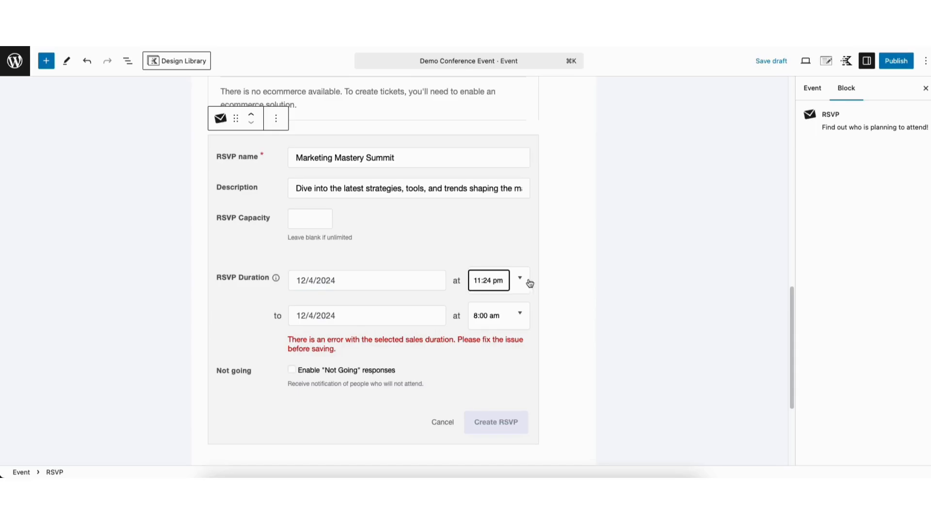
pyautogui.click(517, 279)
pyautogui.moveTo(527, 313); pyautogui.dragTo(526, 412)
pyautogui.click(490, 363)
pyautogui.click(350, 422)
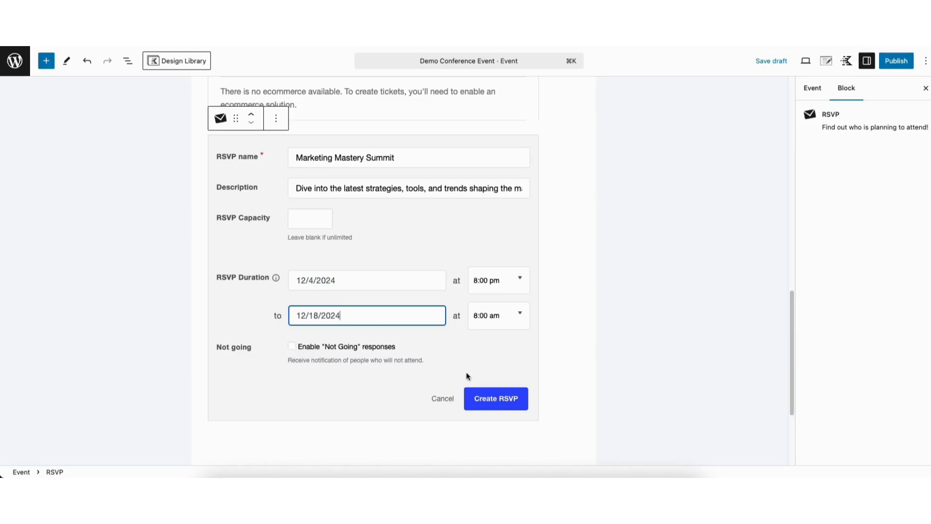
pyautogui.click(489, 399)
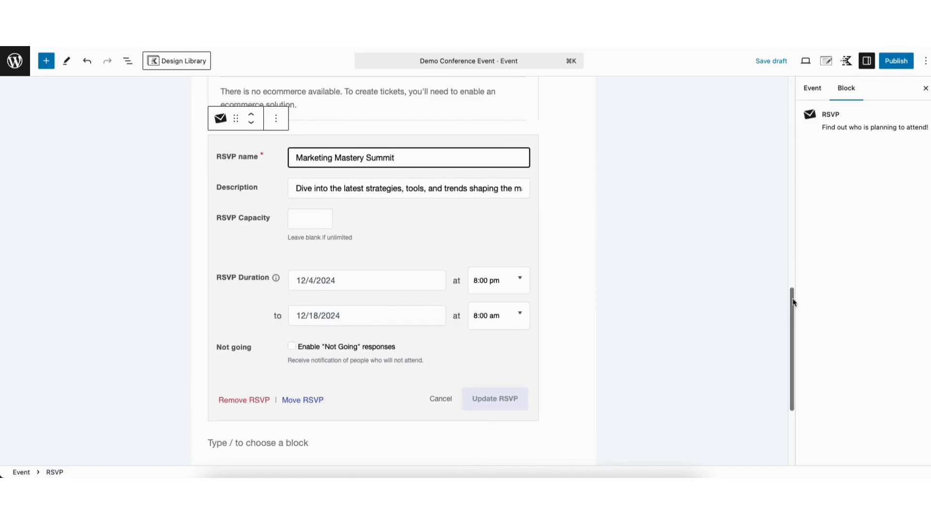
pyautogui.moveTo(794, 301); pyautogui.dragTo(793, 92)
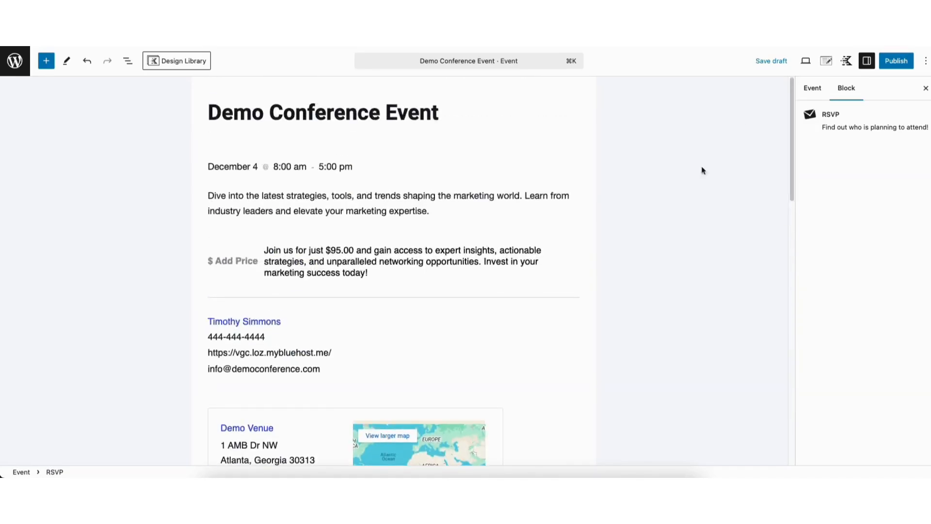
# Drag a Featured Image block from the 'events' block search under the title, then show Event settings.
pyautogui.click(46, 61)
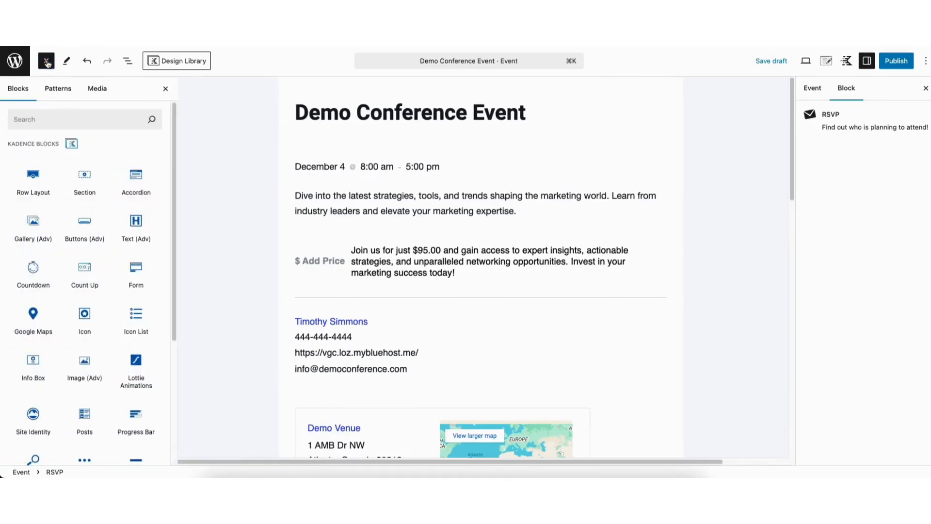
pyautogui.click(46, 118)
pyautogui.write('events')
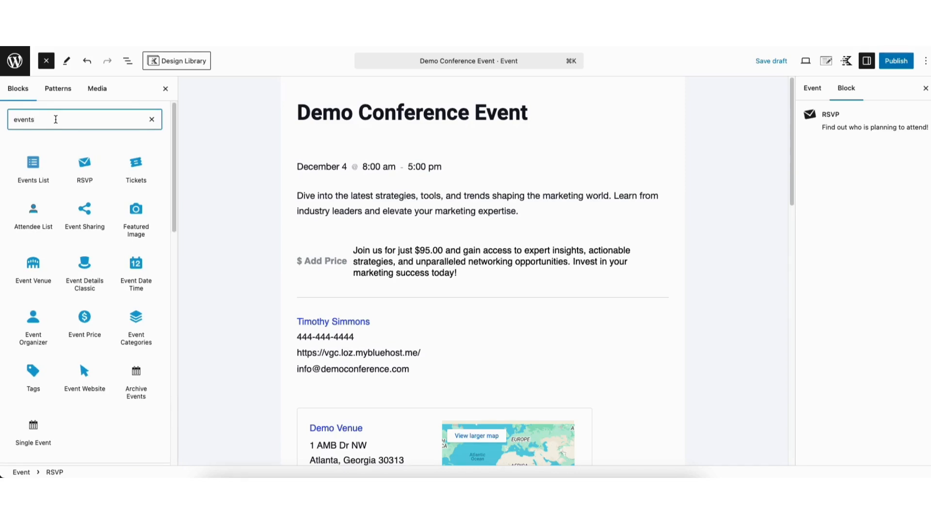
pyautogui.moveTo(131, 216); pyautogui.dragTo(321, 137)
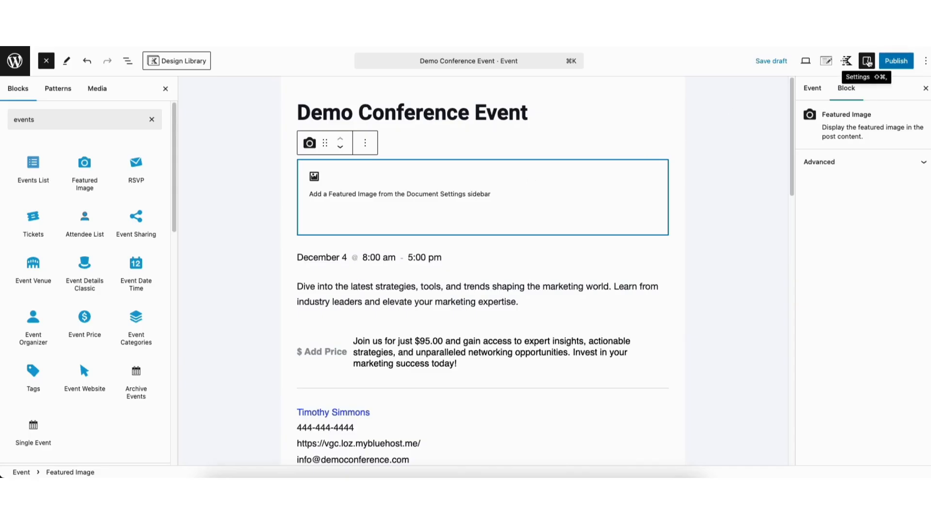
pyautogui.click(812, 91)
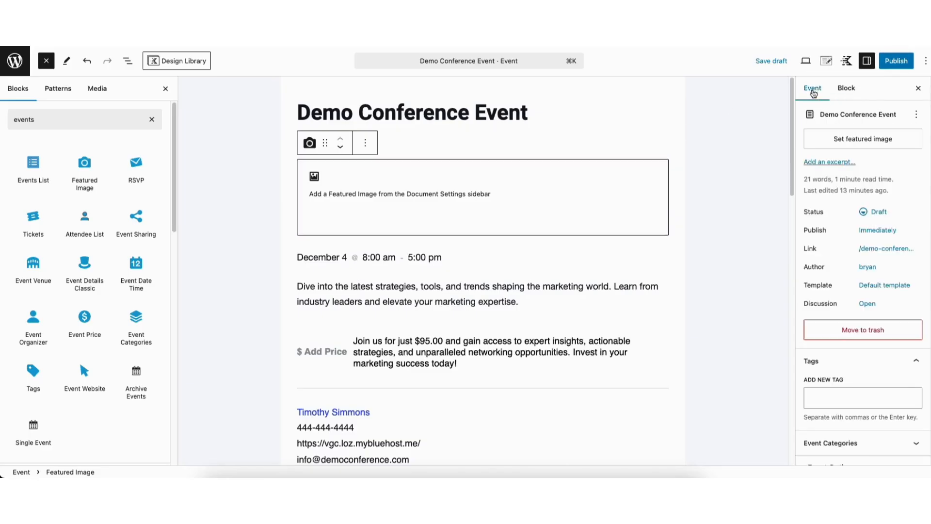
# Choose the conference-stage photo from the Media Library as the event's featured image.
pyautogui.click(845, 144)
pyautogui.click(42, 101)
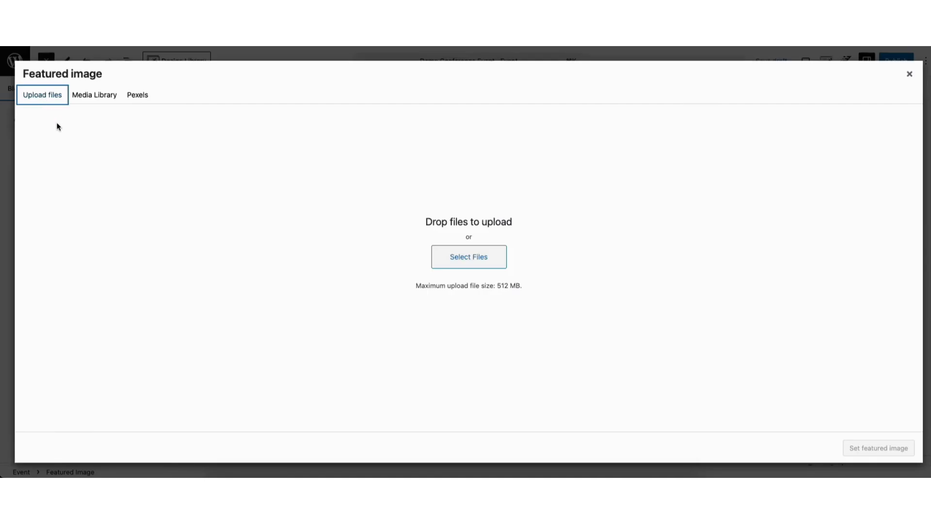
pyautogui.click(90, 96)
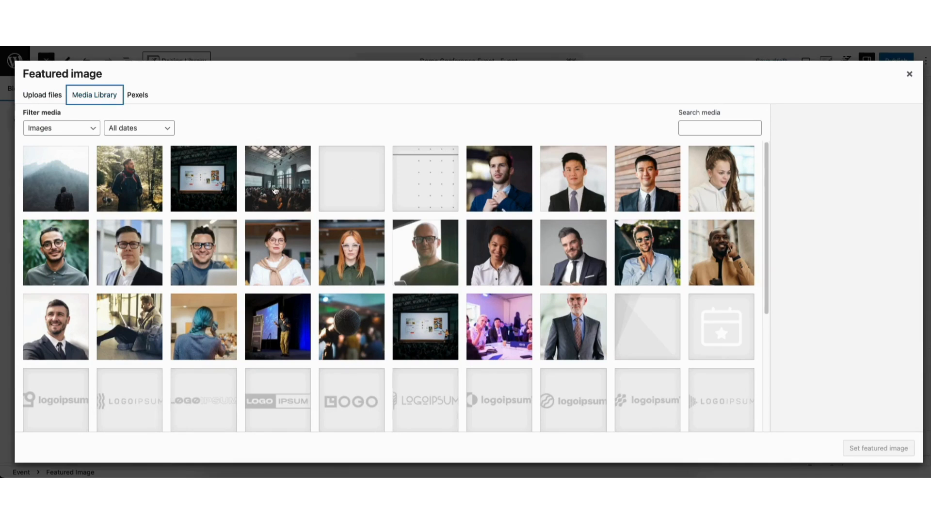
pyautogui.click(420, 326)
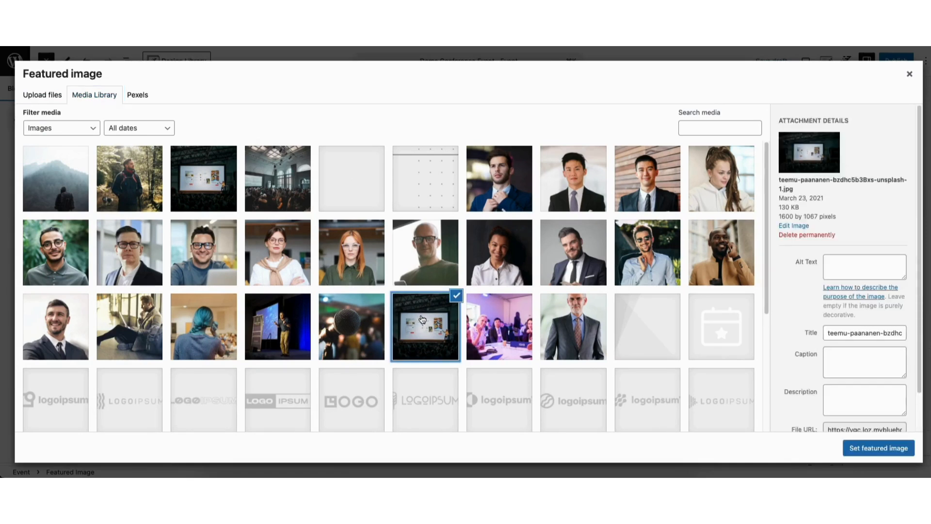
pyautogui.click(867, 448)
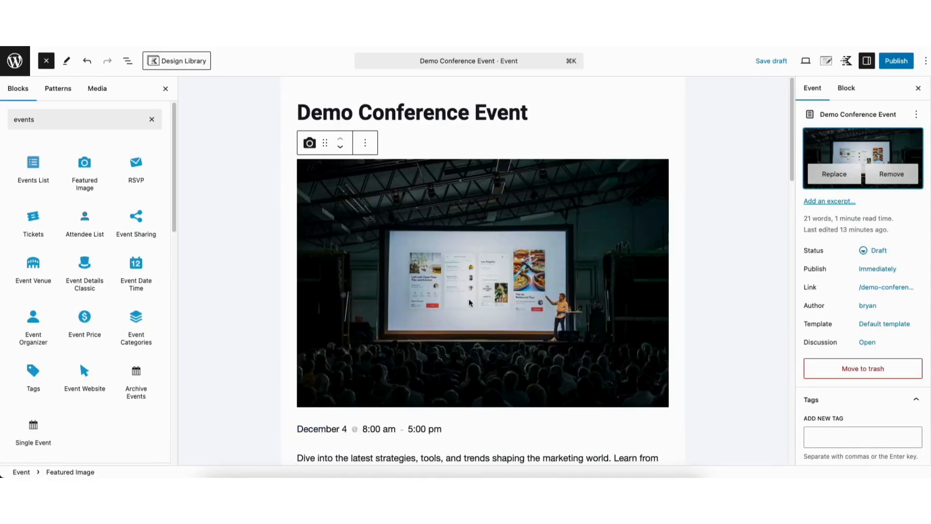
# Save the event as a draft with Cmd+S and clear the block search.
pyautogui.press('super+s')
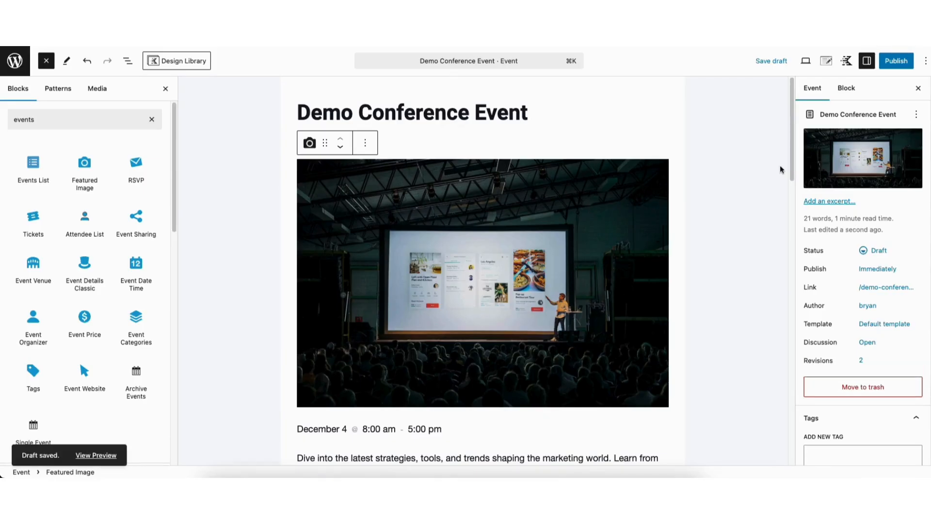
pyautogui.scroll(-5, 791, 159)
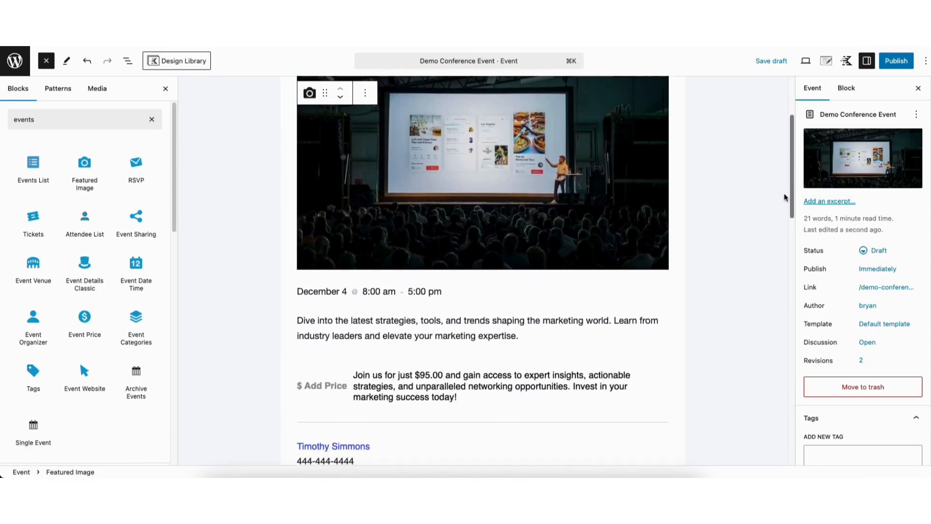
pyautogui.moveTo(76, 146)
pyautogui.click(151, 119)
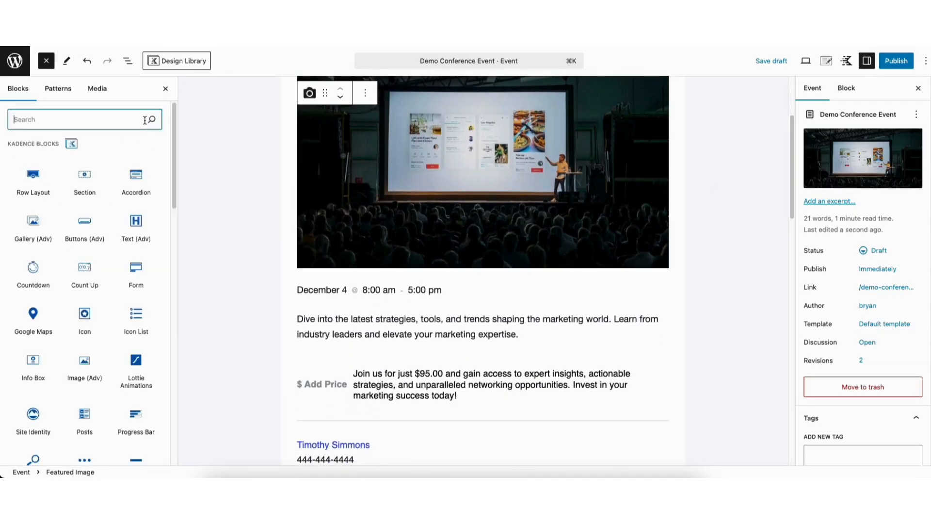
pyautogui.moveTo(137, 189)
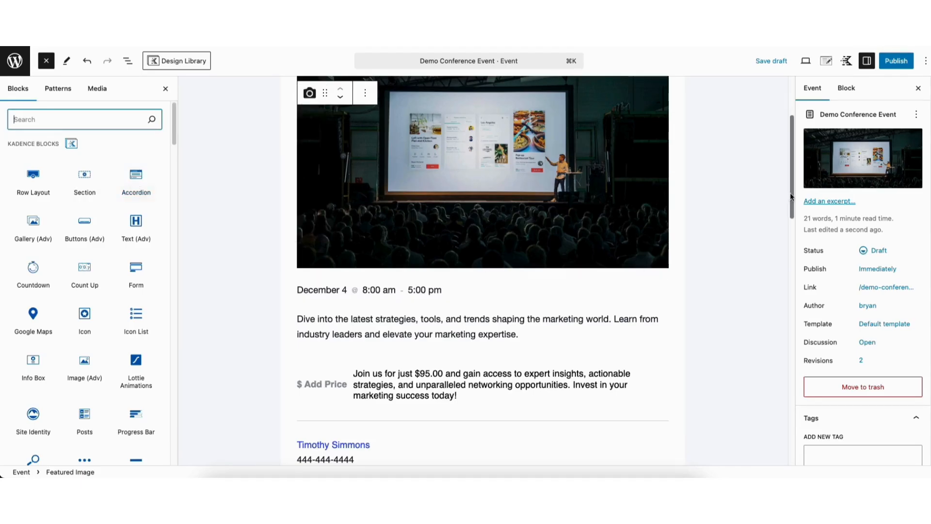
pyautogui.moveTo(792, 196); pyautogui.dragTo(791, 199)
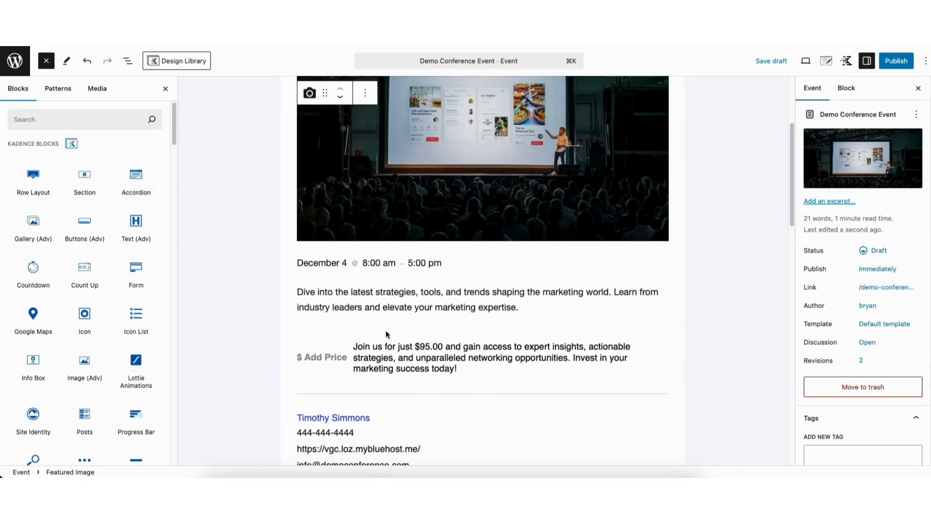
pyautogui.click(381, 292)
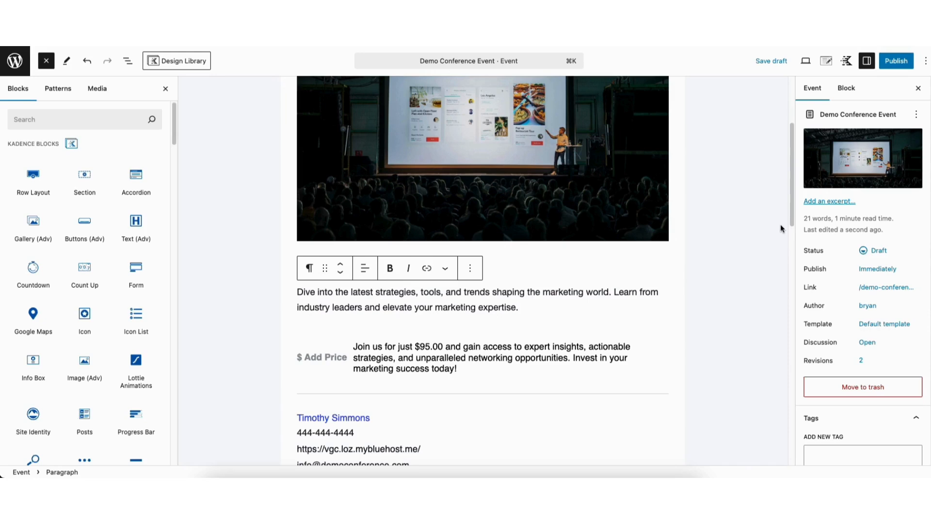
pyautogui.click(470, 268)
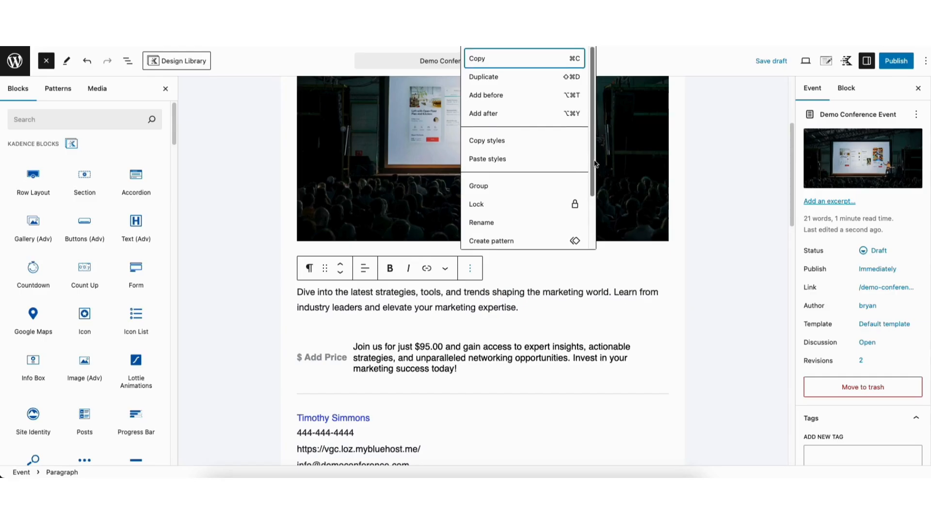
pyautogui.scroll(-3, 587, 153)
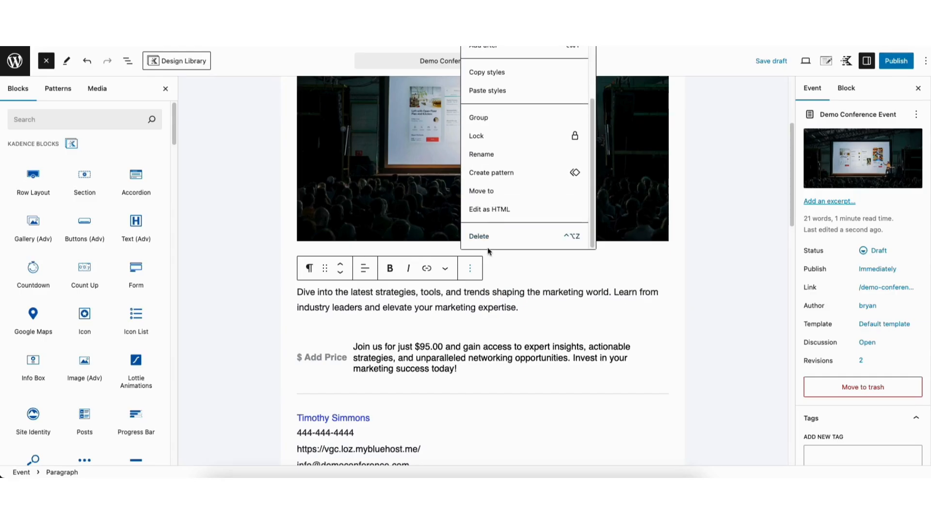
pyautogui.click(466, 305)
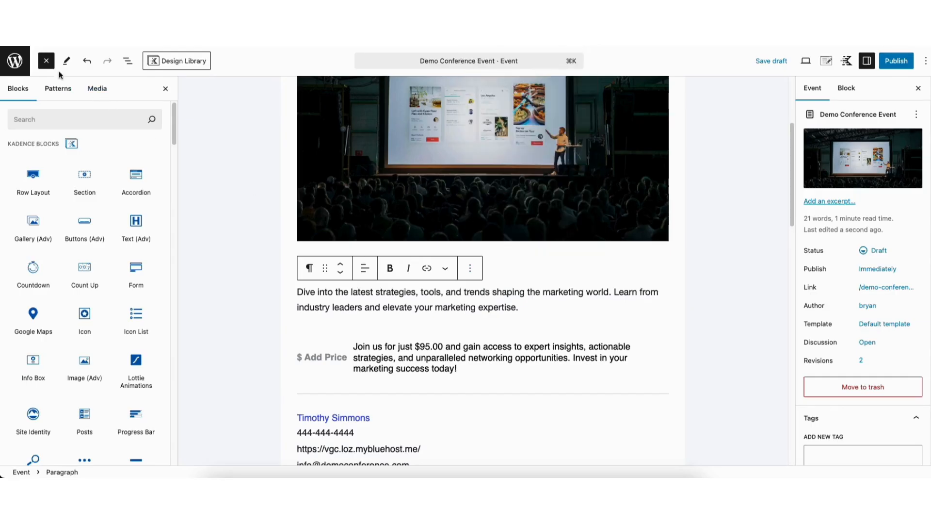
pyautogui.click(46, 62)
pyautogui.click(46, 62)
# Drag the Attendee List block from the 'events' search to just below the Marketing Mastery Summit RSVP.
pyautogui.click(56, 117)
pyautogui.write('events')
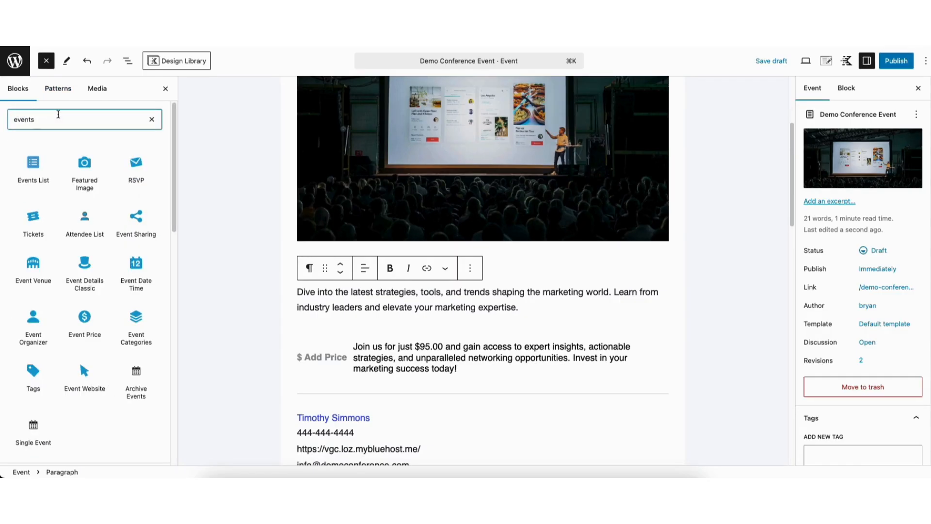
pyautogui.moveTo(88, 233)
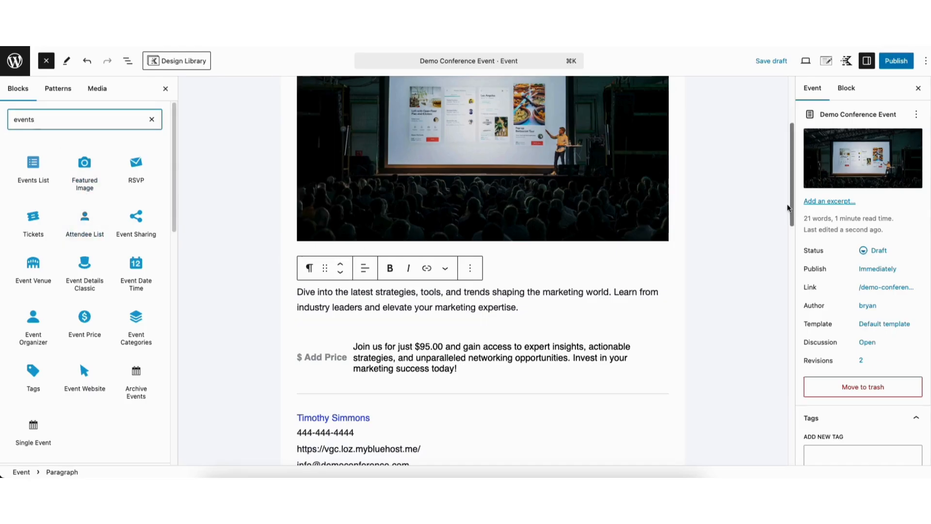
pyautogui.click(156, 166)
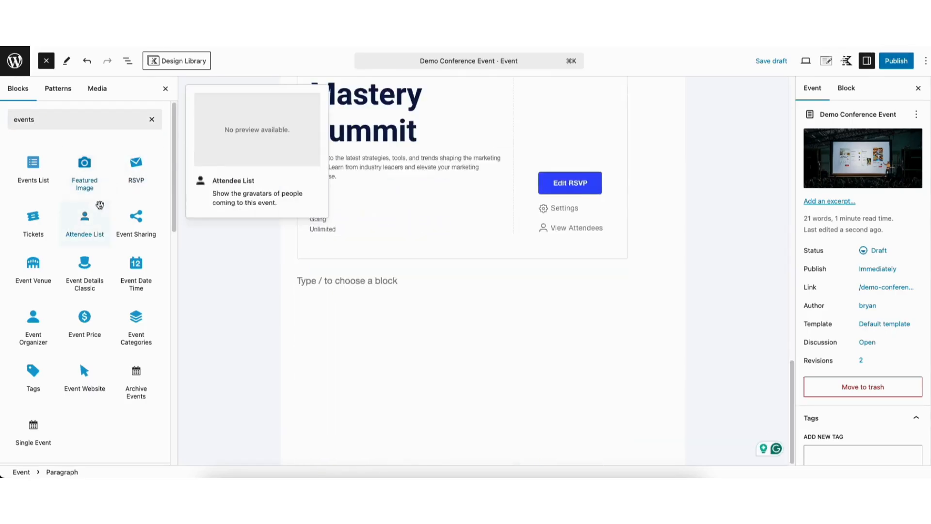
pyautogui.moveTo(85, 221); pyautogui.dragTo(347, 280)
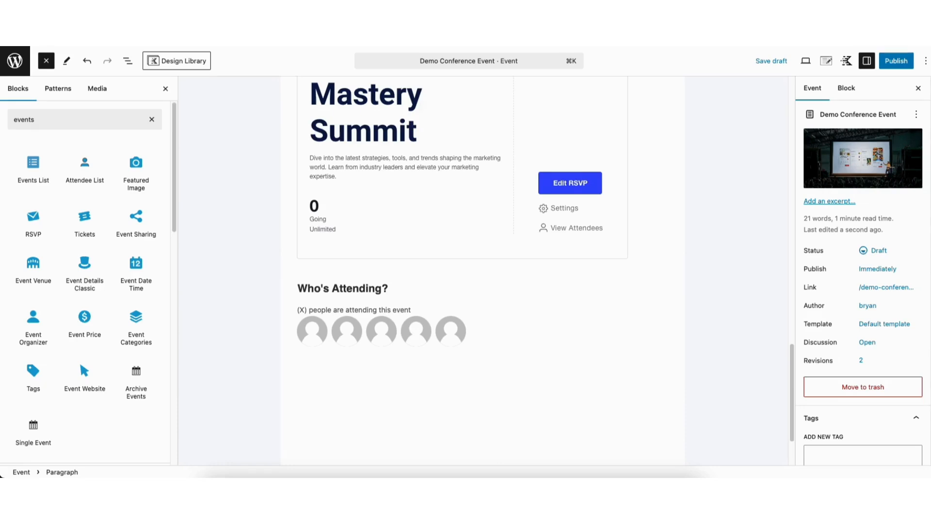
pyautogui.scroll(-5, 817, 248)
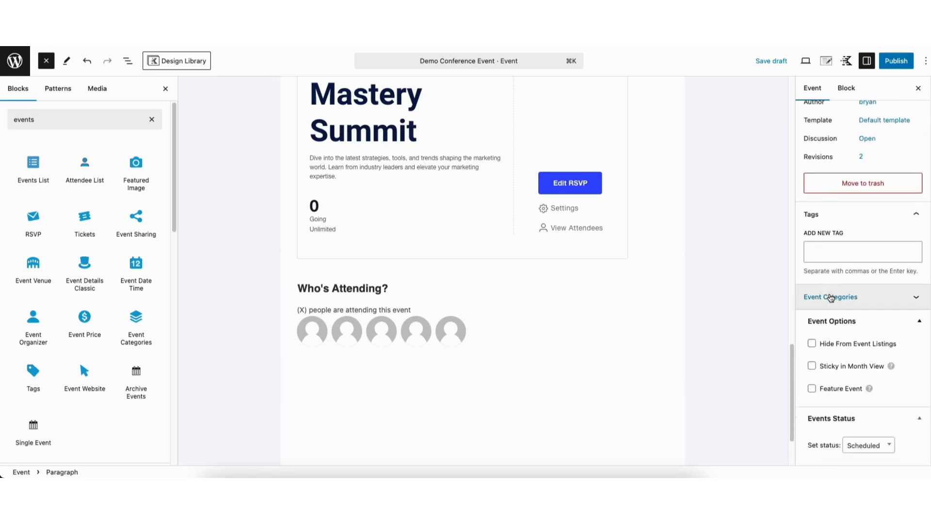
# Add the tags 'business networking' and 'lead generation strategies' to the event.
pyautogui.click(829, 254)
pyautogui.write('business networking')
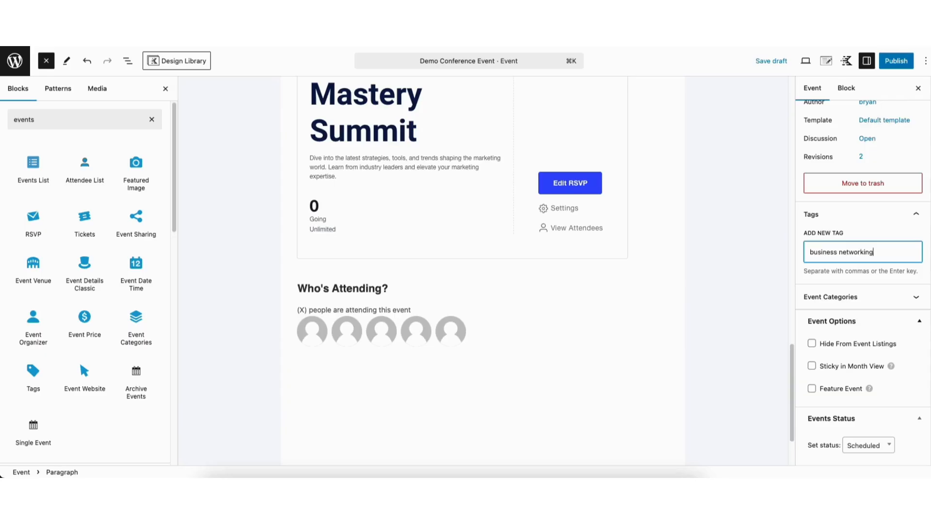
pyautogui.press('Return')
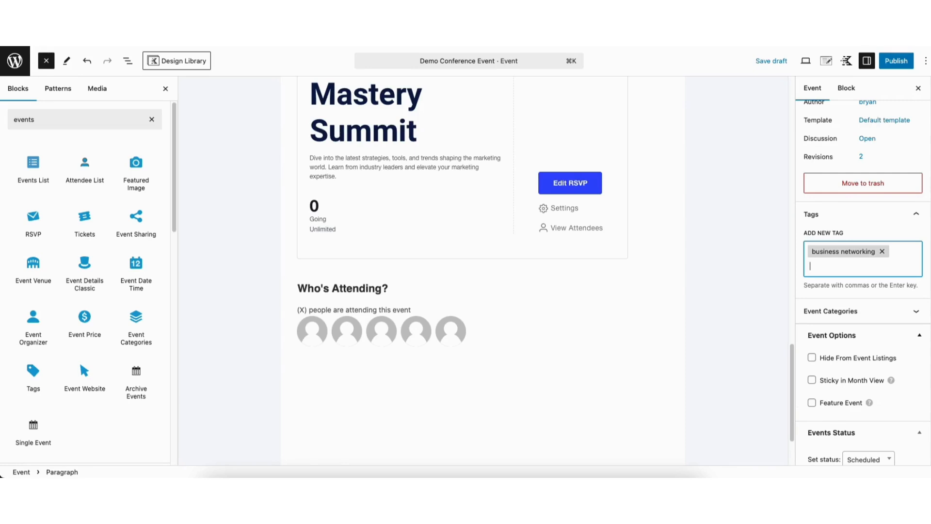
pyautogui.write('lead generation strategies')
pyautogui.press('Return')
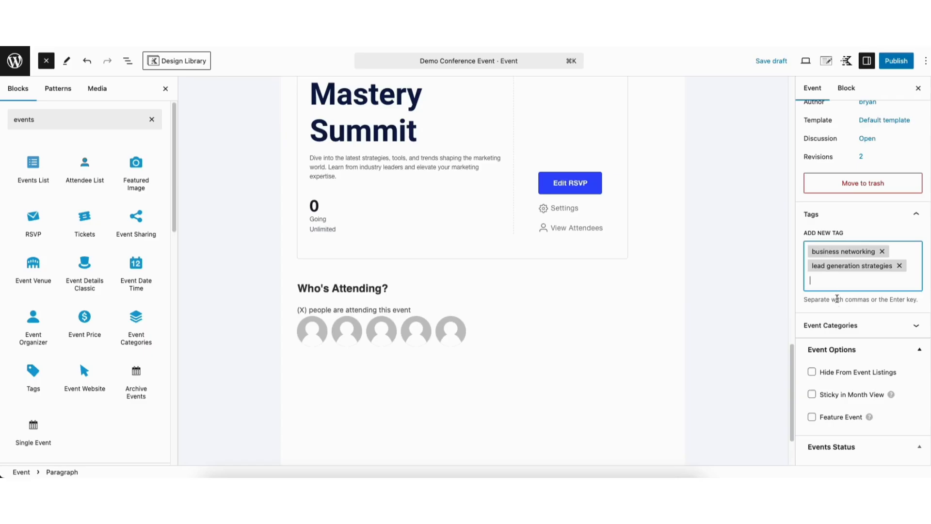
# Create a new 'event marketing' event category and assign it to the event.
pyautogui.click(837, 325)
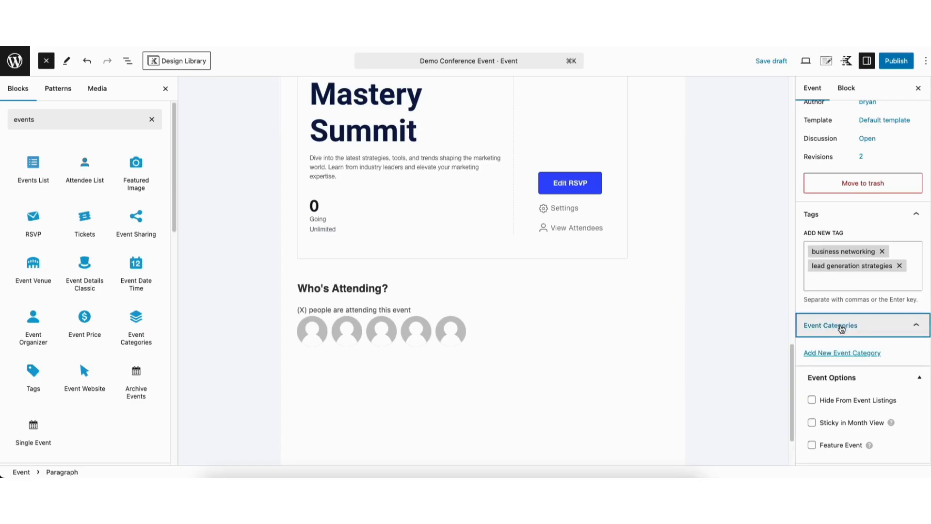
pyautogui.click(823, 354)
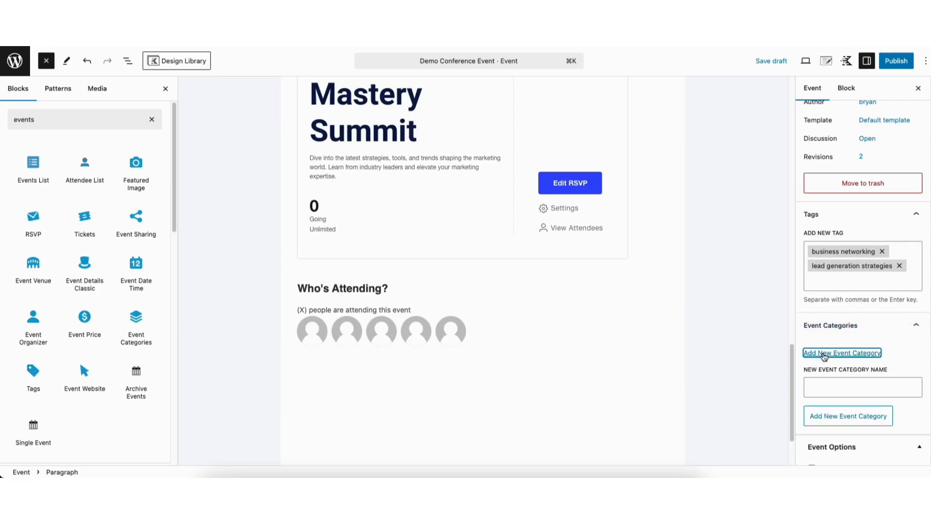
pyautogui.click(819, 385)
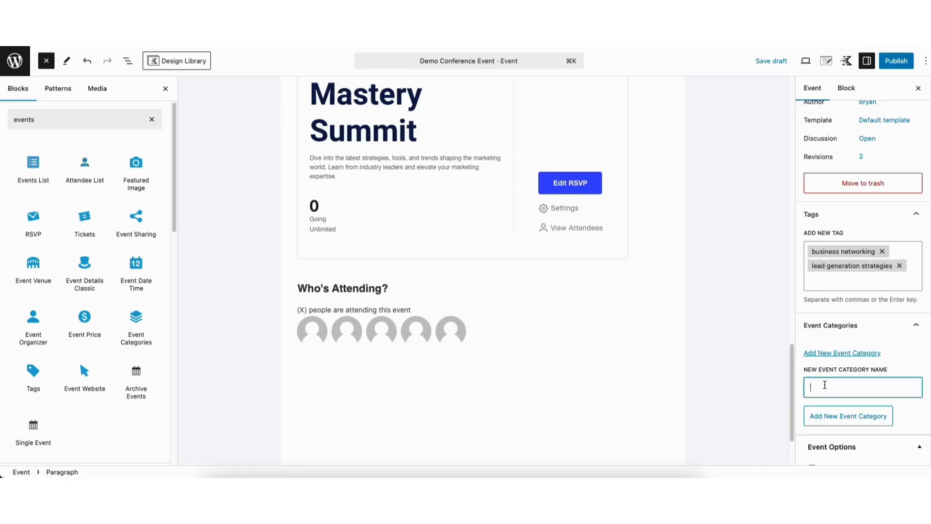
pyautogui.write('event marketing')
pyautogui.press('Return')
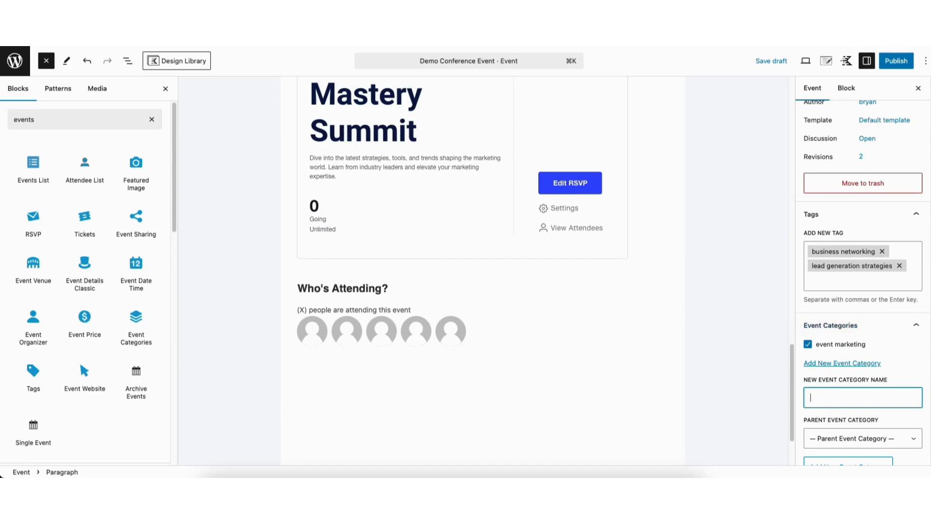
pyautogui.scroll(-4, 848, 329)
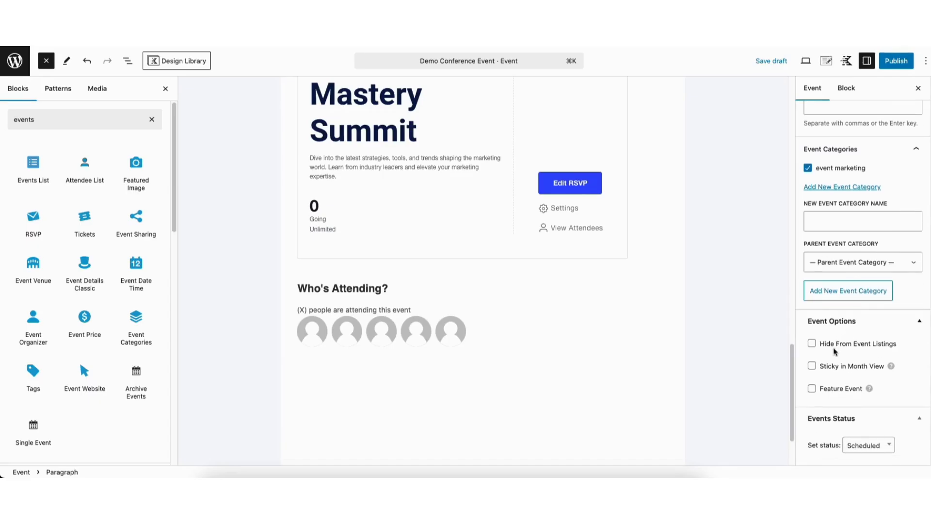
# Publish the Demo Conference Event and view its live page.
pyautogui.click(893, 64)
pyautogui.click(892, 63)
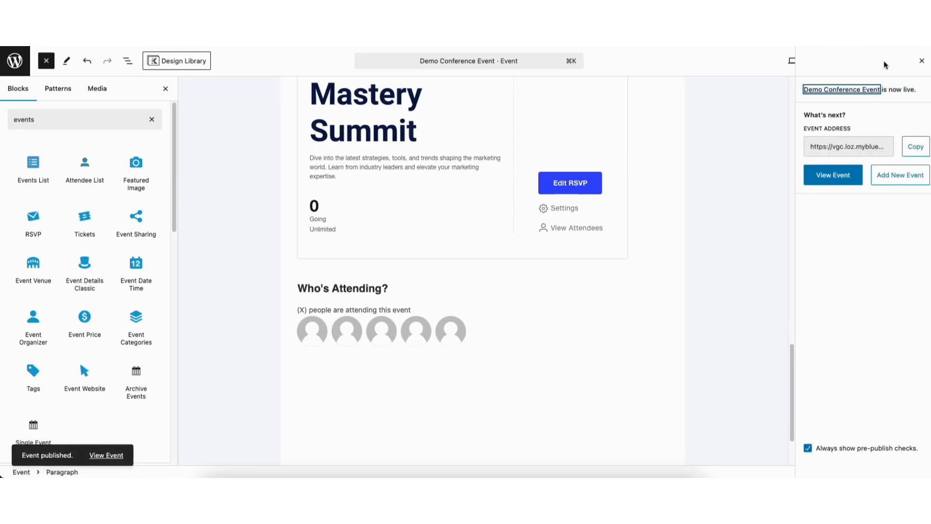
pyautogui.click(832, 175)
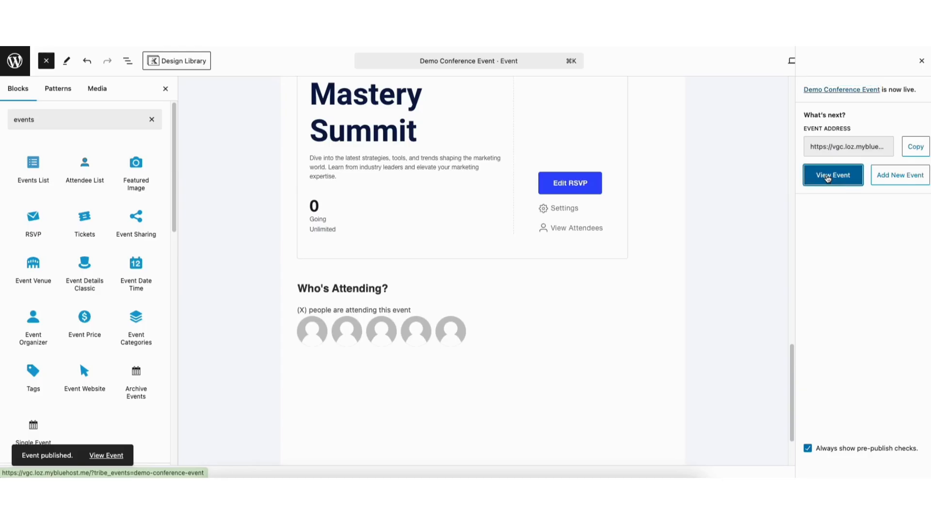
pyautogui.scroll(-5, 465, 270)
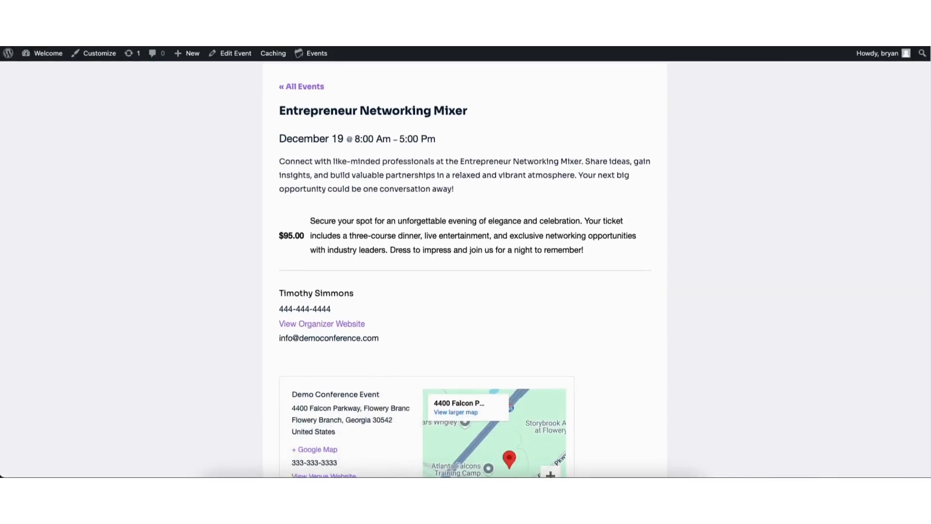
pyautogui.scroll(-2, 464, 270)
pyautogui.scroll(8, 304, 160)
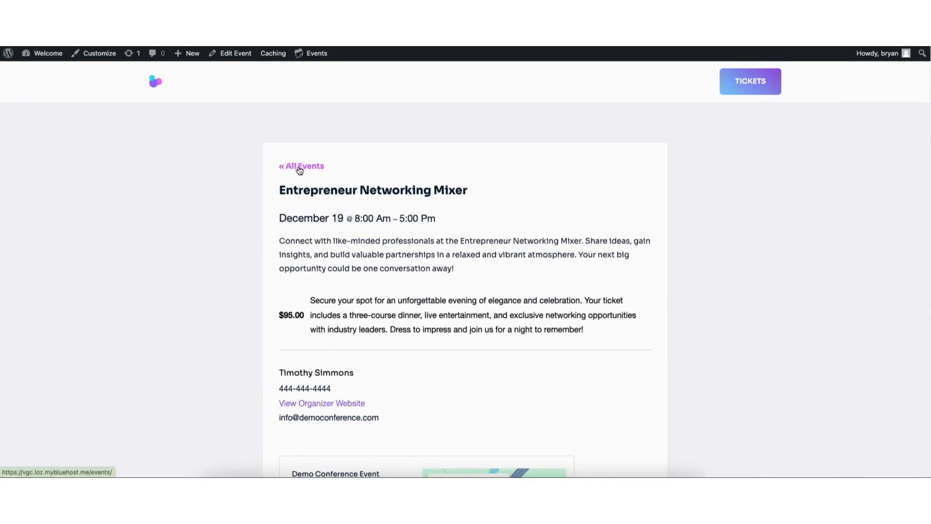
# Browse all events, open Tech Innovation Expo 2025, then return to the site's home page.
pyautogui.click(299, 169)
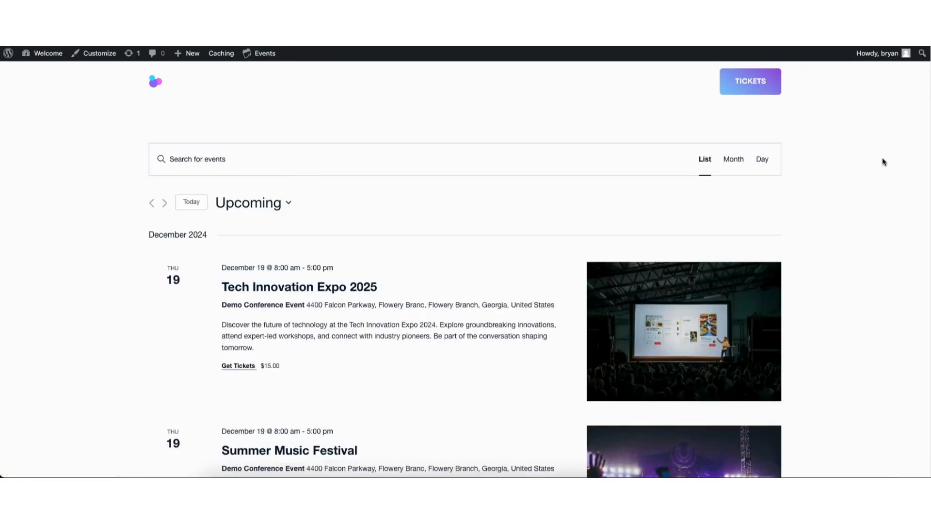
pyautogui.scroll(-5, 929, 189)
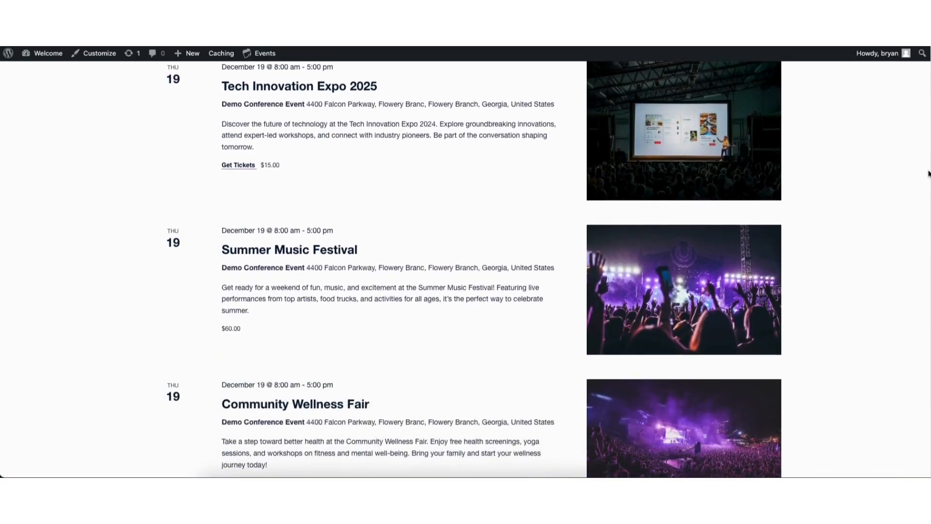
pyautogui.scroll(-4, 929, 189)
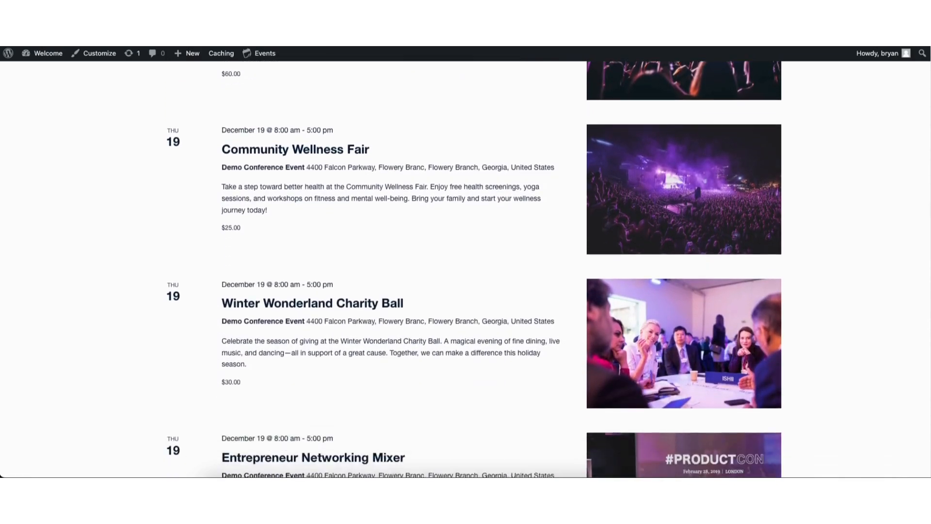
pyautogui.scroll(10, 916, 145)
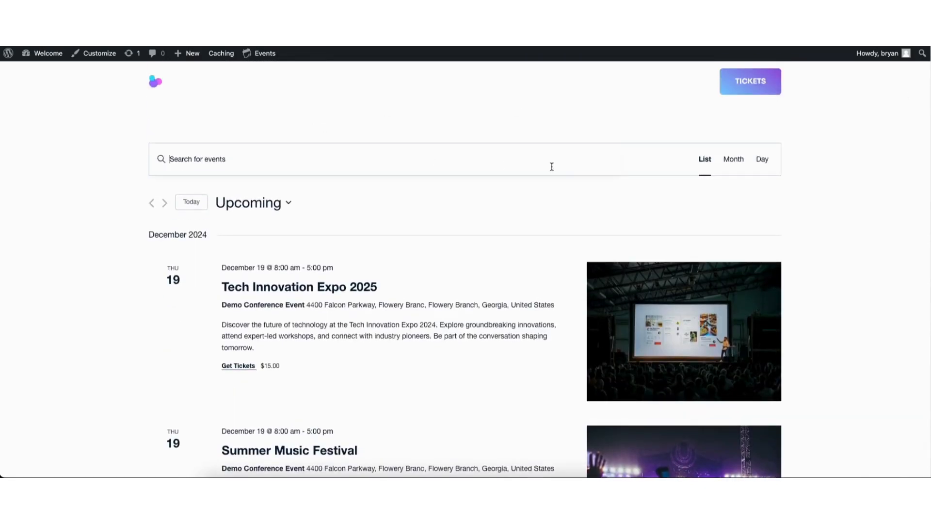
pyautogui.click(260, 288)
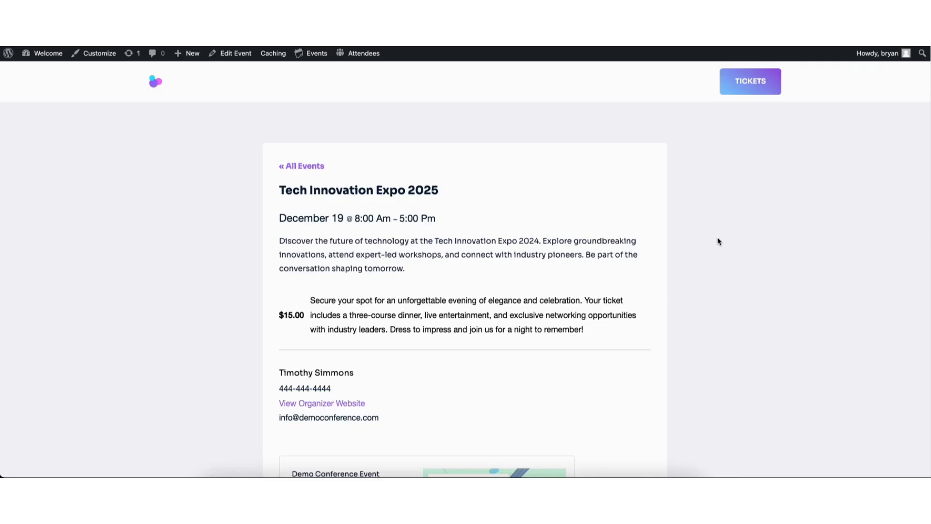
pyautogui.click(157, 85)
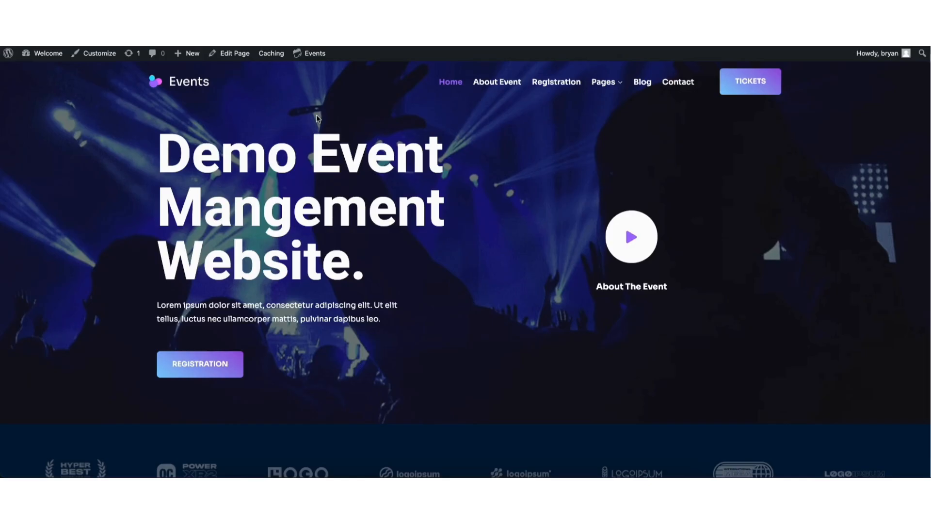
# Edit the Home page, drag an Events List block above Clients In Control, and save.
pyautogui.moveTo(239, 58)
pyautogui.click(239, 54)
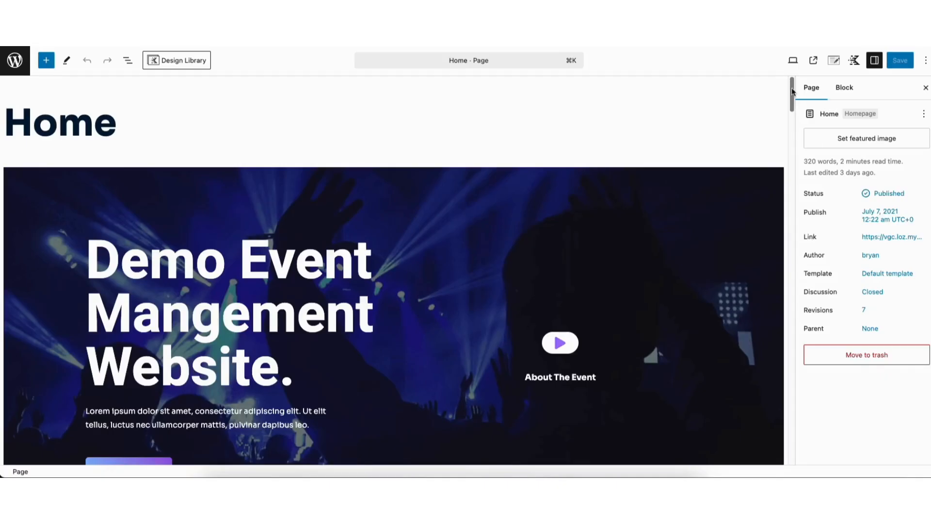
pyautogui.moveTo(793, 92); pyautogui.dragTo(749, 256)
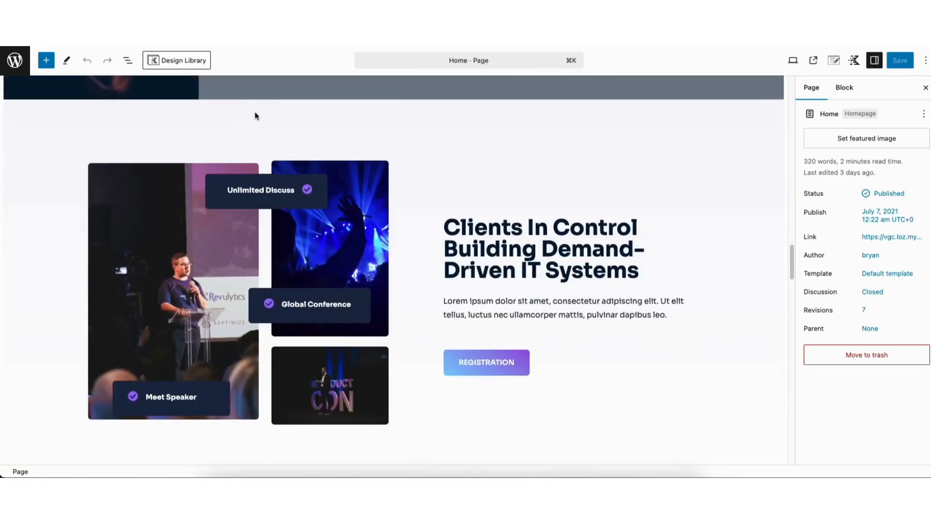
pyautogui.click(46, 61)
pyautogui.click(57, 118)
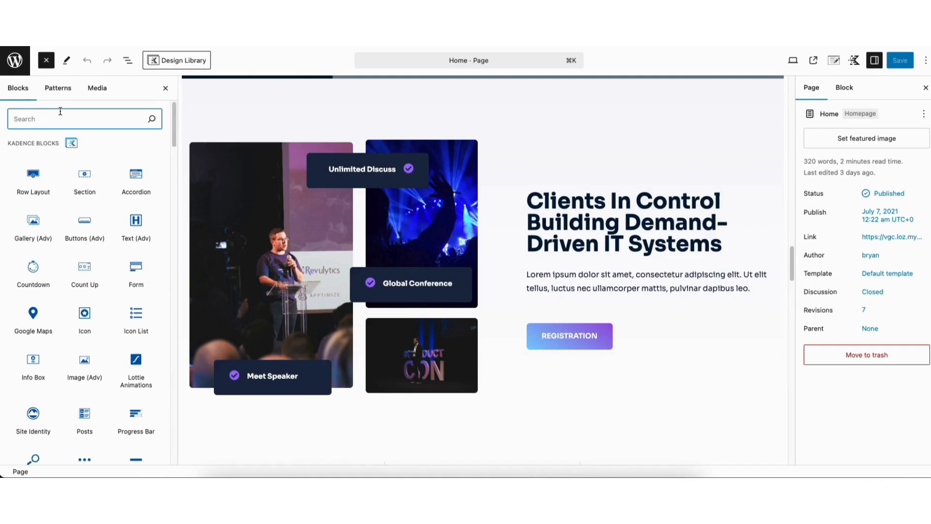
pyautogui.write('events')
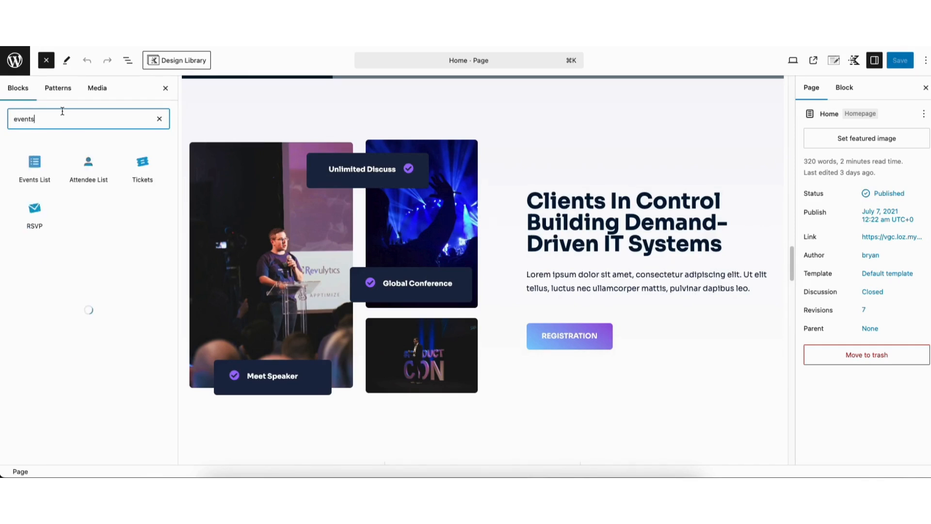
pyautogui.moveTo(31, 169)
pyautogui.moveTo(30, 169); pyautogui.dragTo(445, 92)
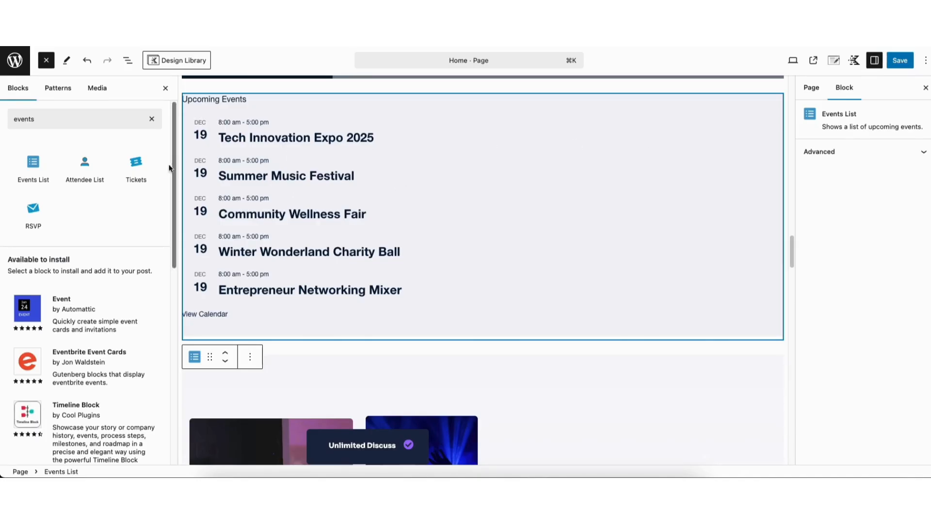
pyautogui.moveTo(41, 224)
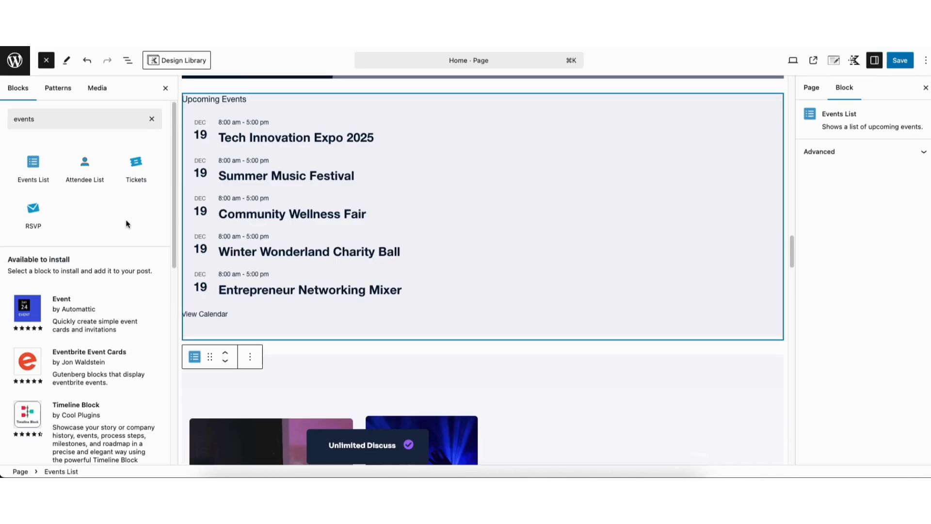
pyautogui.click(899, 60)
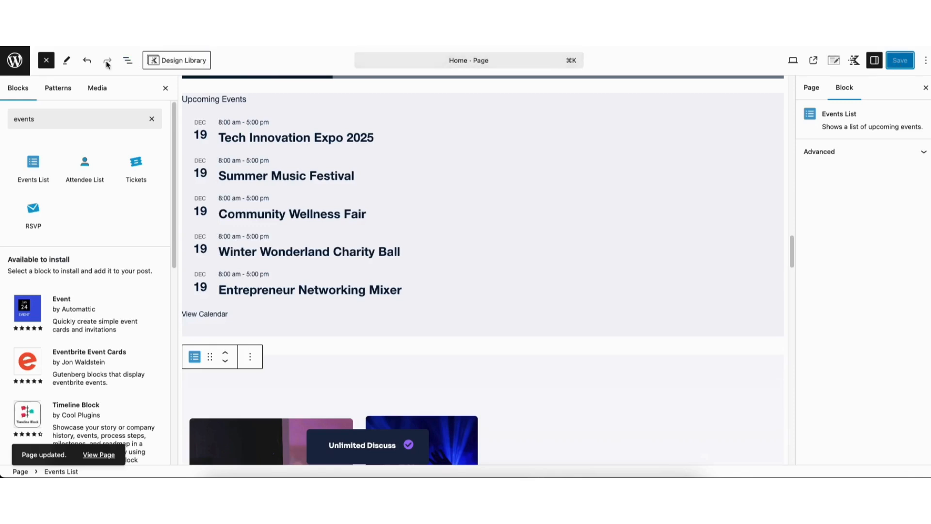
# Enable Tickets Commerce under Tickets > Settings > Payments and save the change.
pyautogui.click(15, 62)
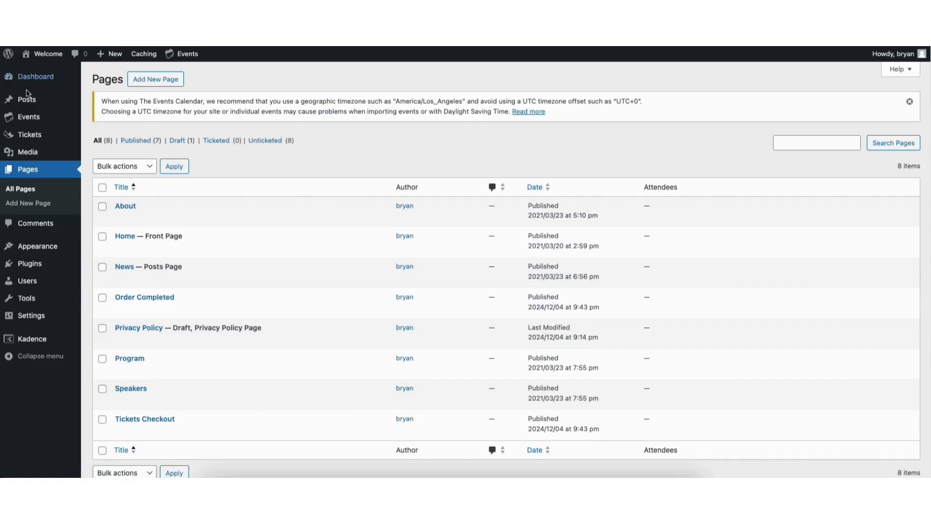
pyautogui.moveTo(29, 136)
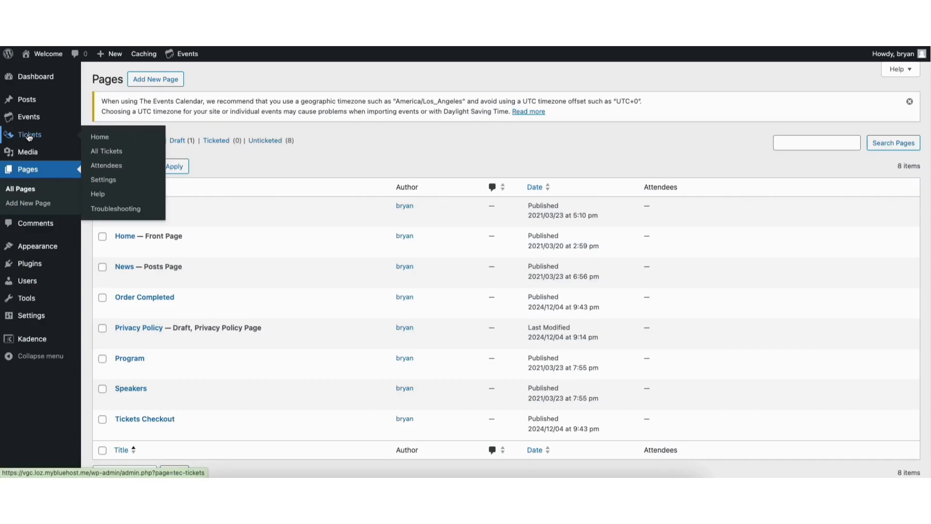
pyautogui.click(106, 184)
pyautogui.click(159, 146)
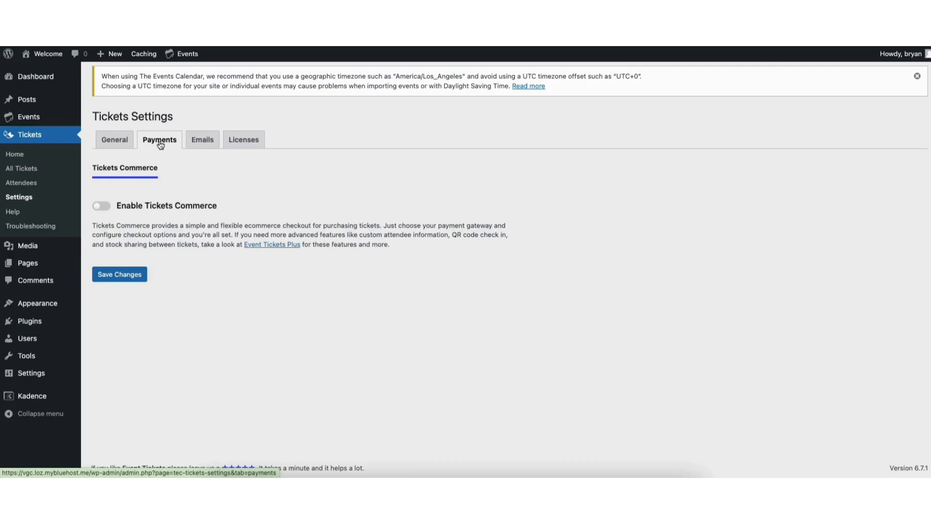
pyautogui.click(102, 206)
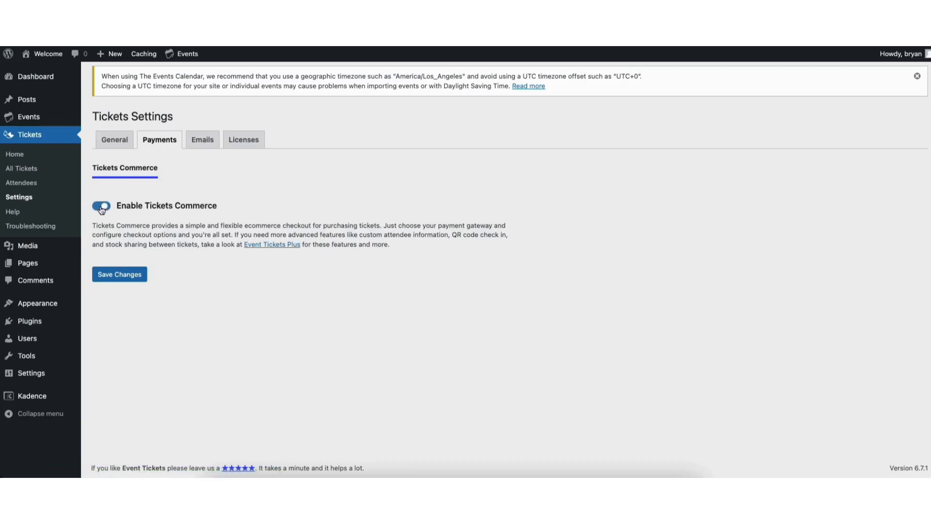
pyautogui.click(118, 275)
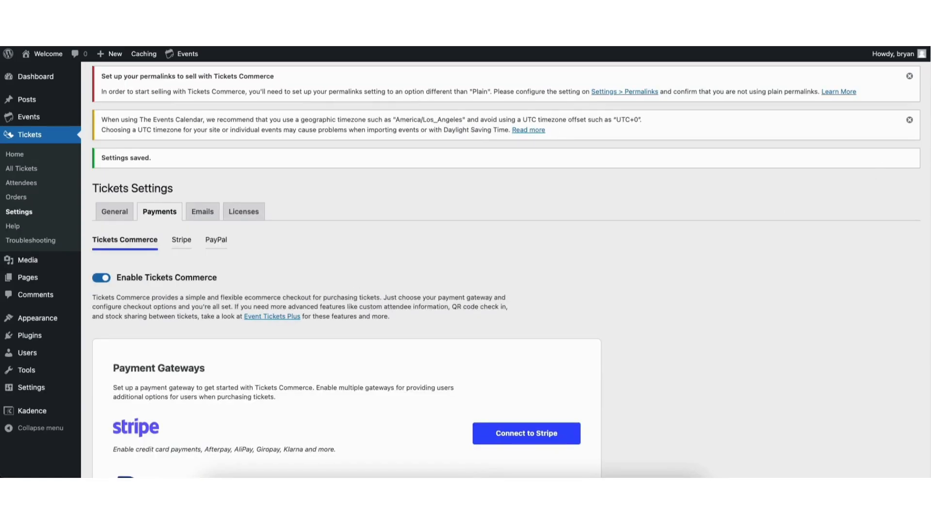
# Begin connecting Stripe as the ticket payment gateway.
pyautogui.scroll(-3, 927, 152)
pyautogui.scroll(-5, 370, 285)
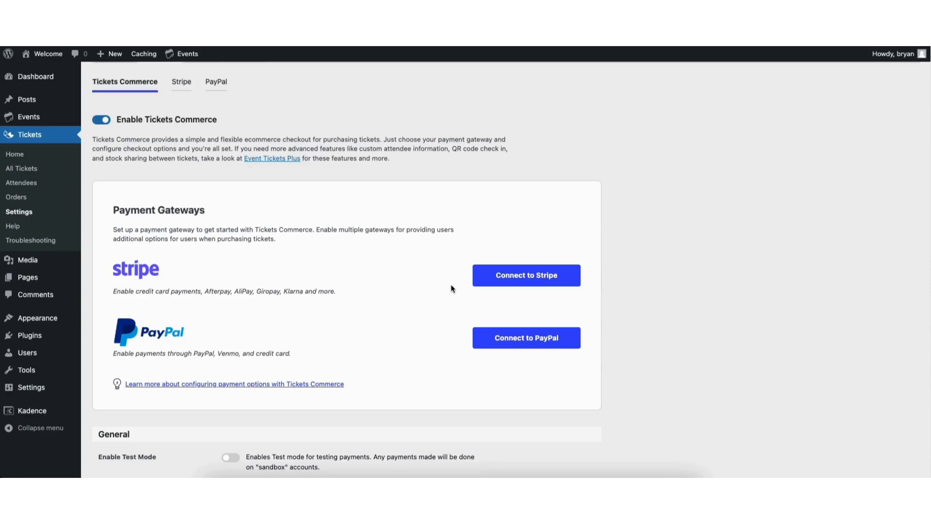
pyautogui.click(502, 274)
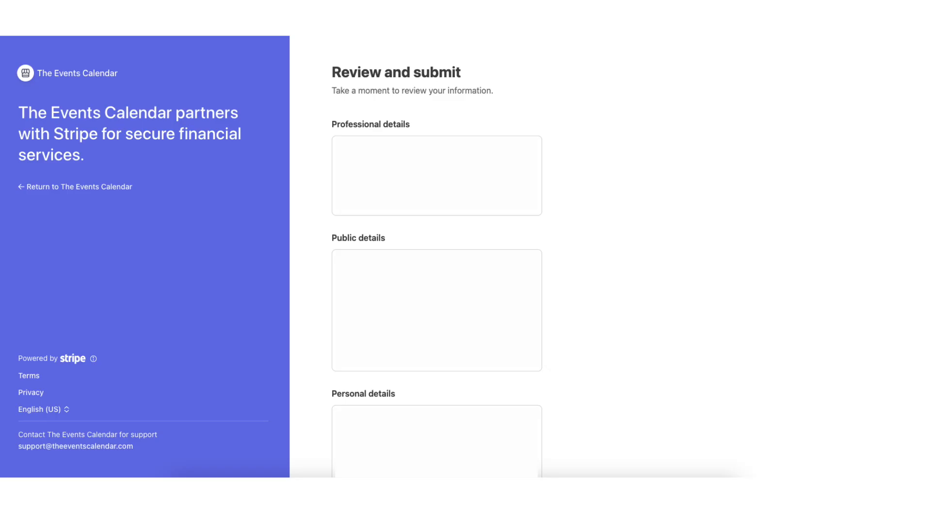
# Scroll through the Stripe onboarding page to review the existing account's connection details.
pyautogui.scroll(-5, 436, 252)
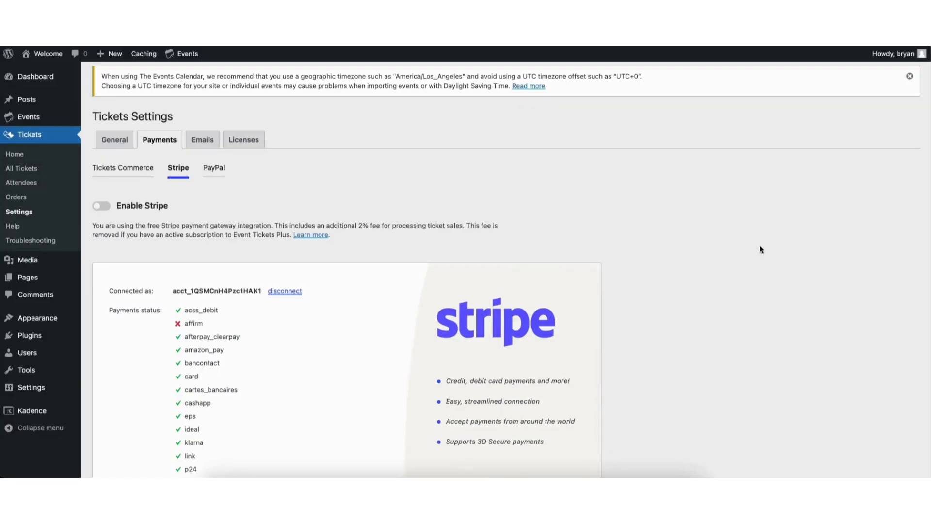
# Enable Stripe as the ticket payment gateway and turn on Stripe receipt emails.
pyautogui.scroll(-4, 927, 191)
pyautogui.scroll(-1, 923, 191)
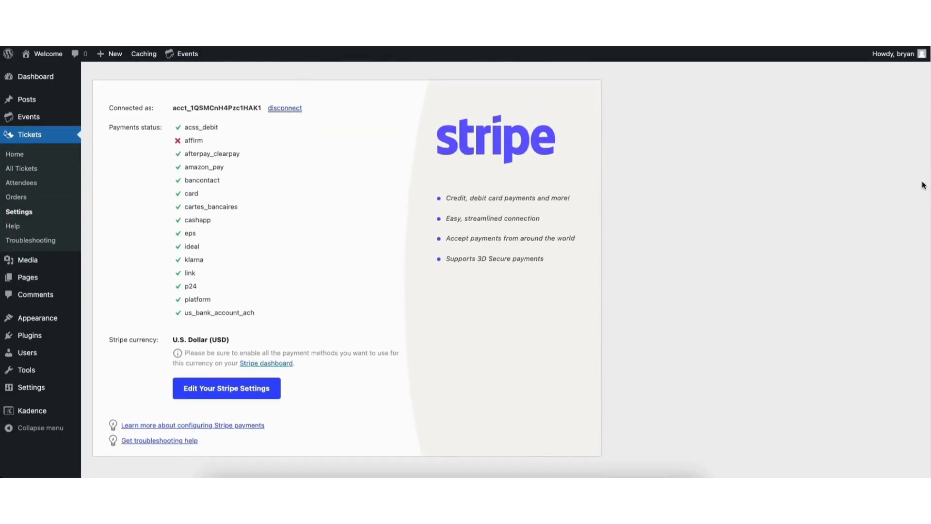
pyautogui.scroll(5, 825, 155)
pyautogui.click(103, 209)
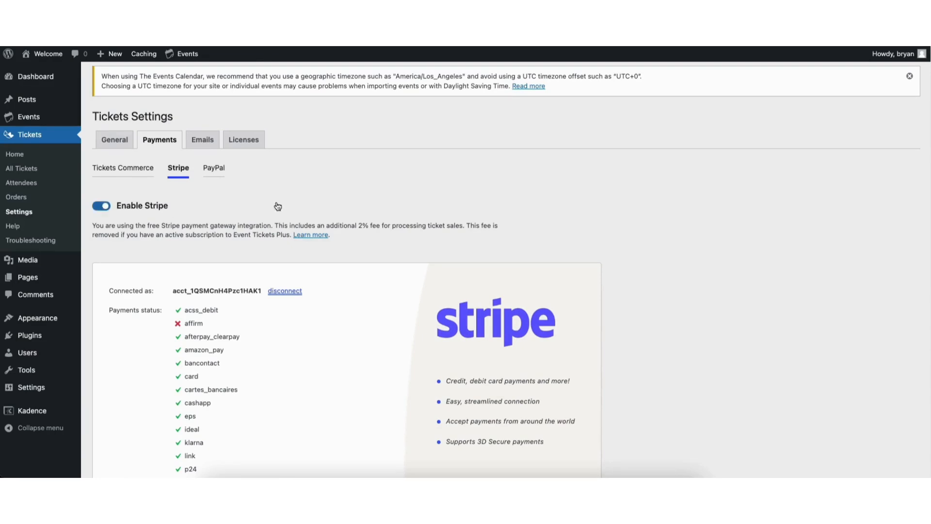
pyautogui.scroll(-10, 900, 242)
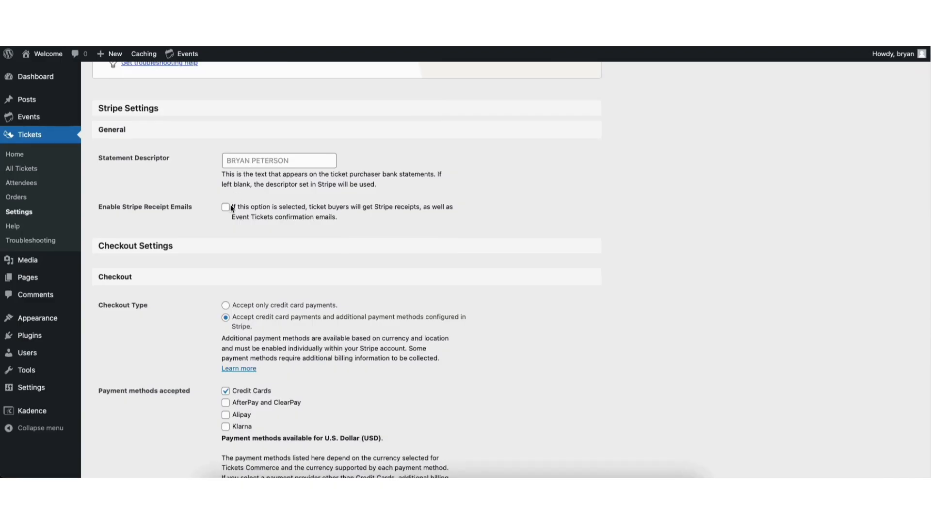
pyautogui.click(226, 208)
# Adjust the accepted payment methods so only Credit Cards remain selected.
pyautogui.scroll(-3, 927, 304)
pyautogui.scroll(-1, 927, 304)
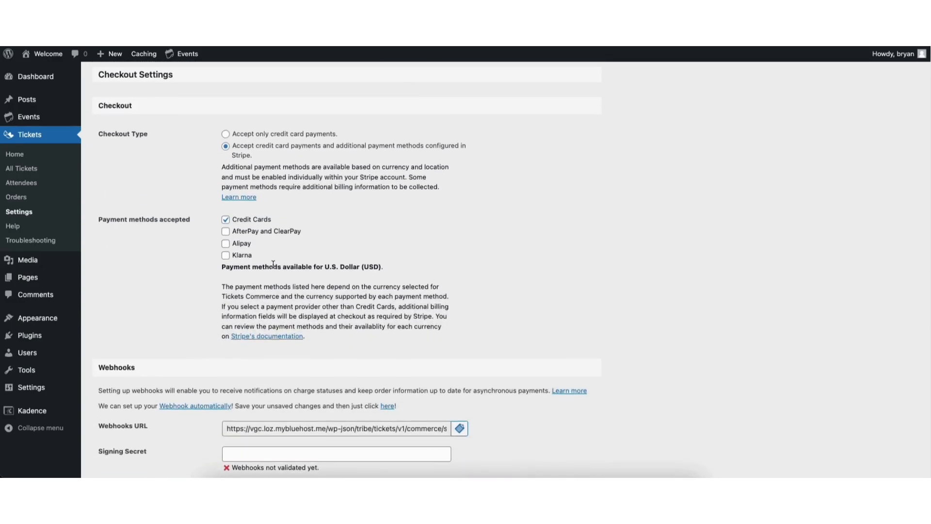
pyautogui.click(227, 232)
pyautogui.click(226, 233)
pyautogui.click(226, 245)
pyautogui.click(226, 255)
pyautogui.click(226, 255)
# Copy the Webhooks URL from the Stripe payment settings.
pyautogui.scroll(-1, 505, 269)
pyautogui.scroll(-2, 505, 269)
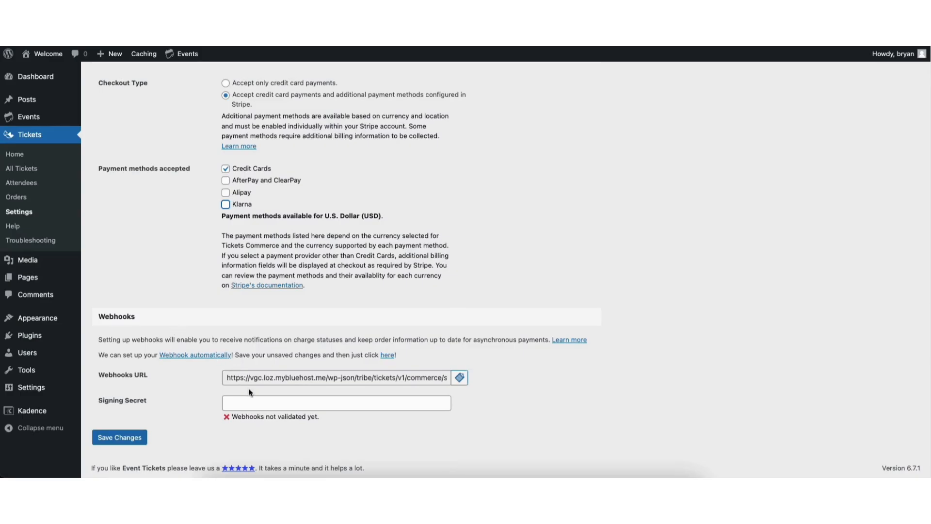
pyautogui.click(460, 378)
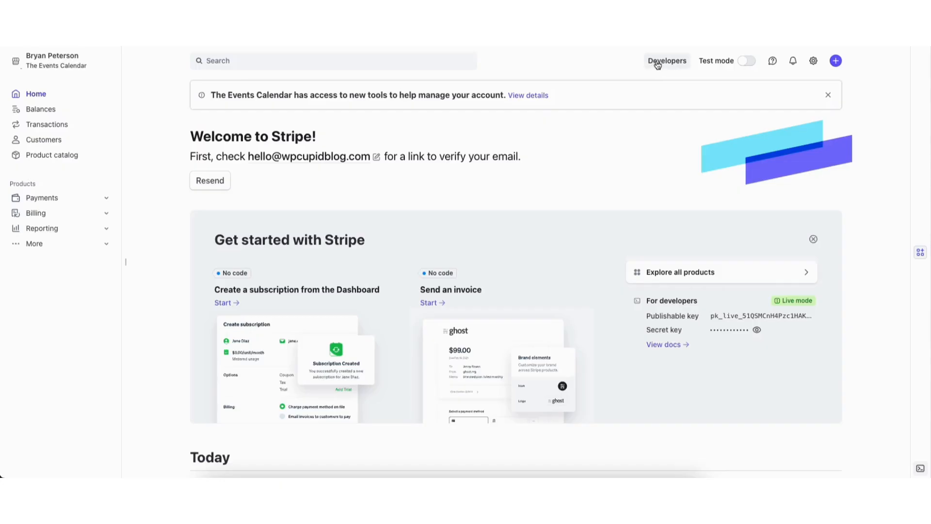
# Start adding a new destination under Developers > Event Destinations.
pyautogui.moveTo(658, 62)
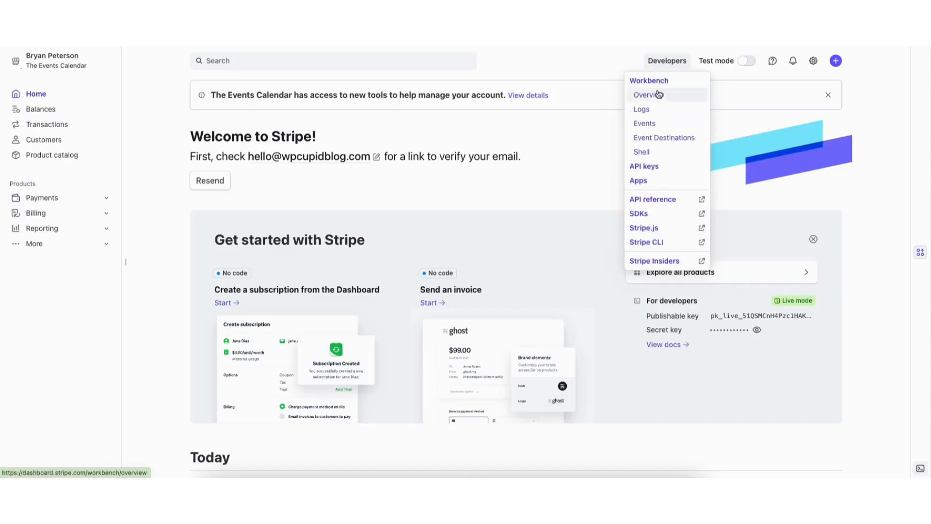
pyautogui.click(655, 140)
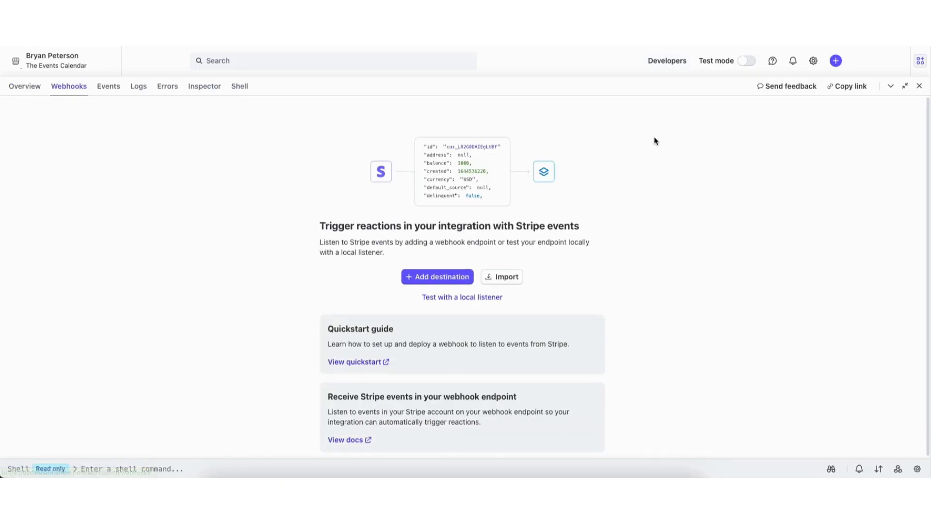
pyautogui.click(416, 280)
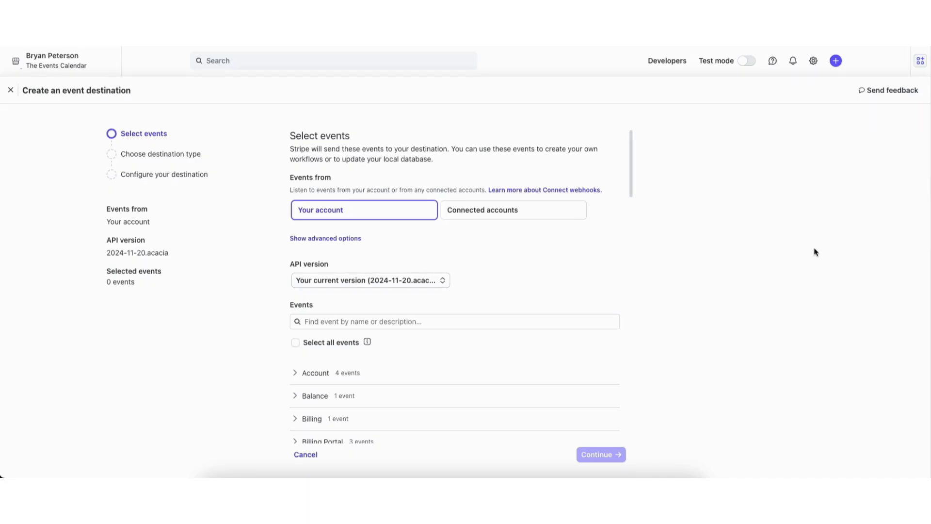
# Select account.updated plus charge.expired, charge.failed, charge.succeeded and charge.refunded events.
pyautogui.moveTo(630, 165); pyautogui.dragTo(628, 205)
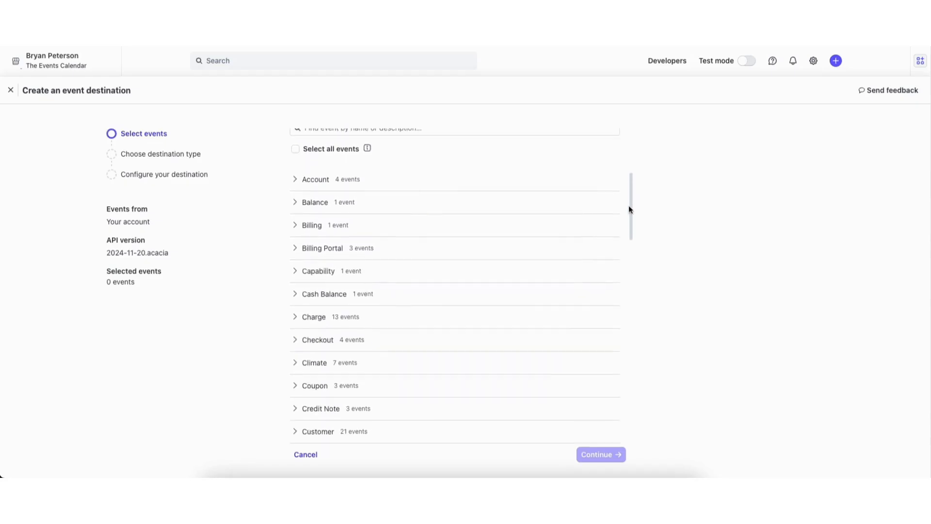
pyautogui.click(316, 182)
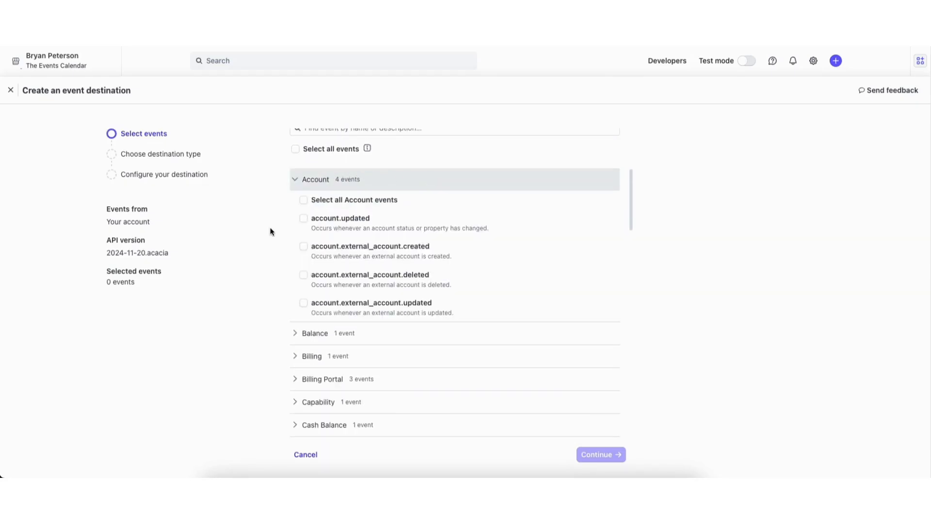
pyautogui.click(303, 219)
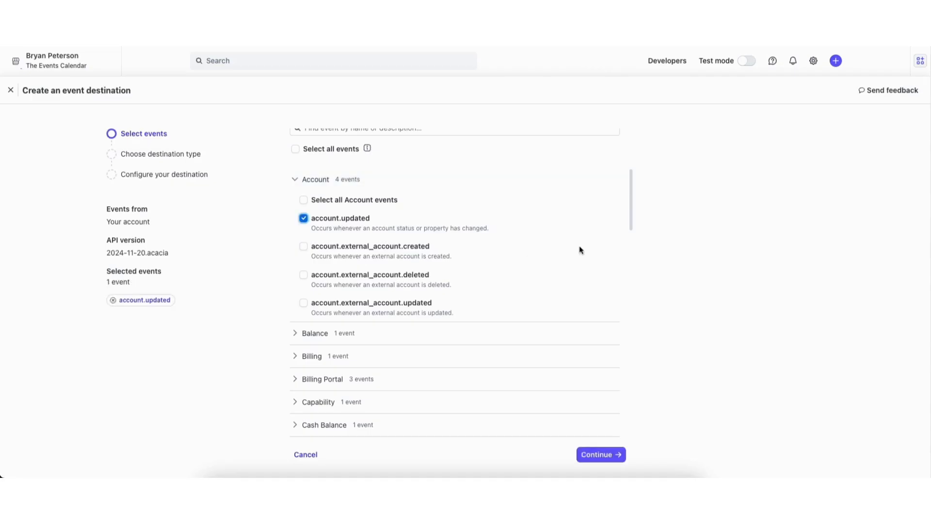
pyautogui.scroll(-4, 628, 242)
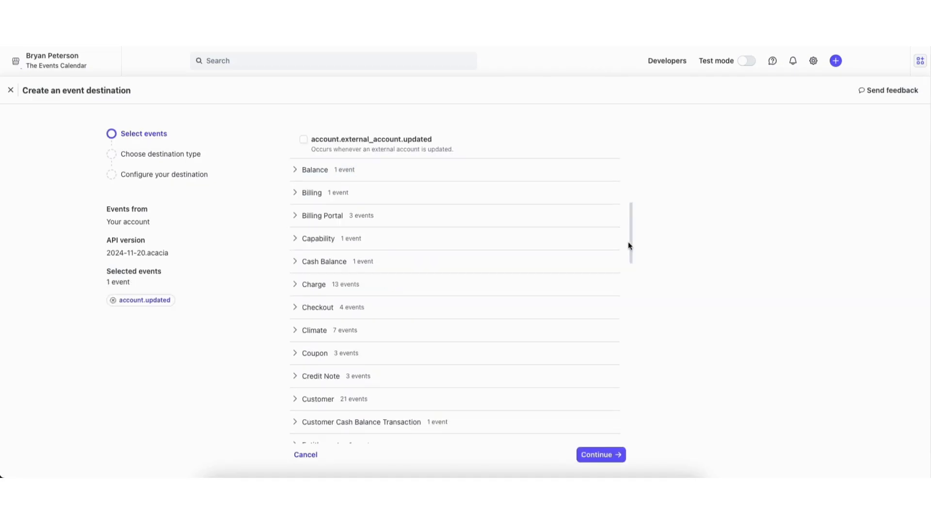
pyautogui.click(304, 277)
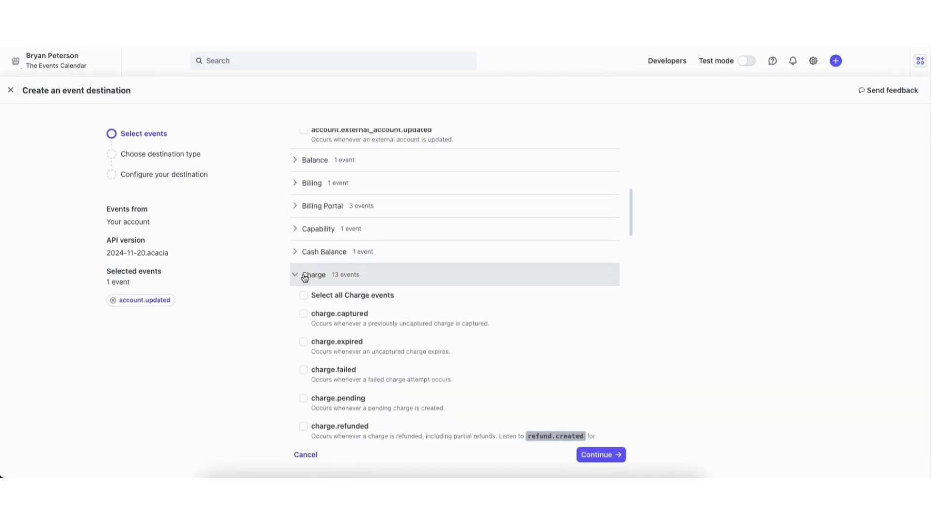
pyautogui.click(304, 342)
pyautogui.click(303, 370)
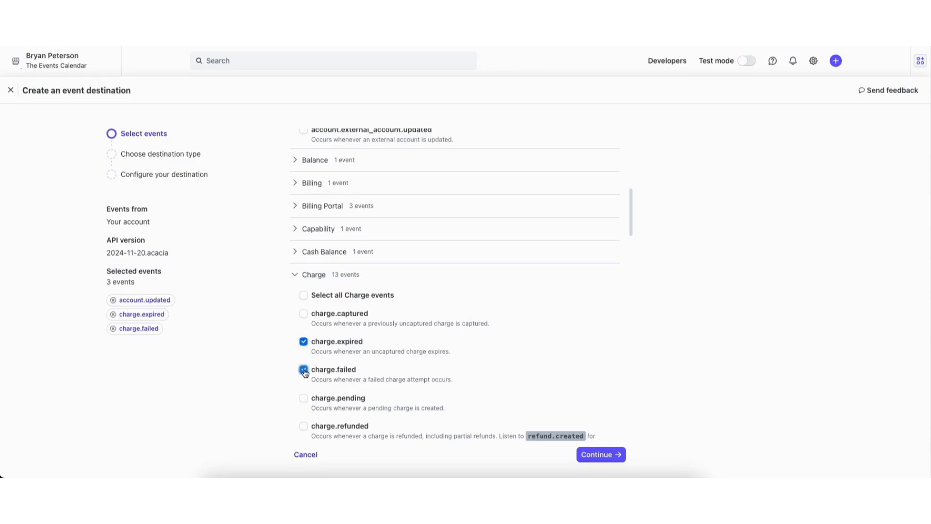
pyautogui.scroll(-5, 629, 233)
pyautogui.click(304, 245)
pyautogui.click(303, 206)
pyautogui.scroll(-15, 624, 312)
pyautogui.scroll(-5, 625, 321)
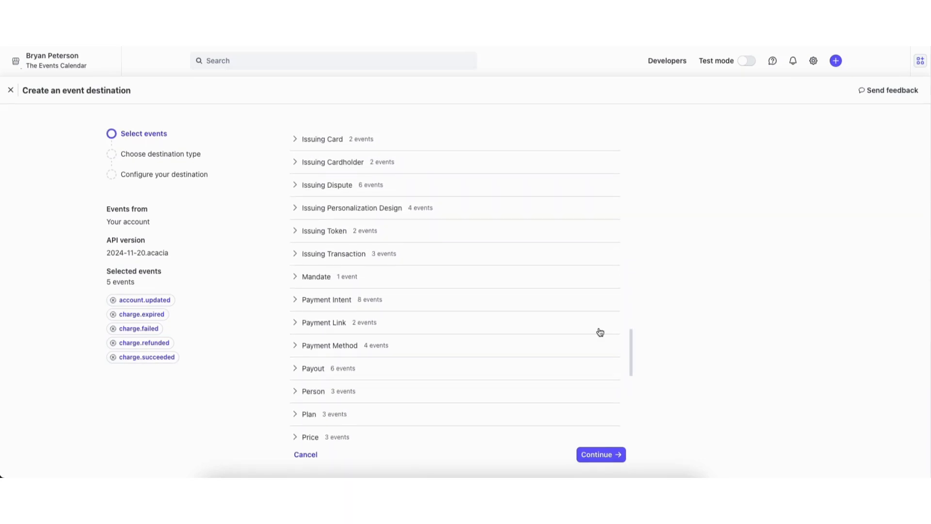
# Select payment_intent canceled, created, payment_failed, processing and requires_action events, then continue.
pyautogui.click(330, 300)
pyautogui.click(304, 397)
pyautogui.scroll(-2, 630, 320)
pyautogui.moveTo(629, 318); pyautogui.dragTo(632, 341)
pyautogui.click(304, 233)
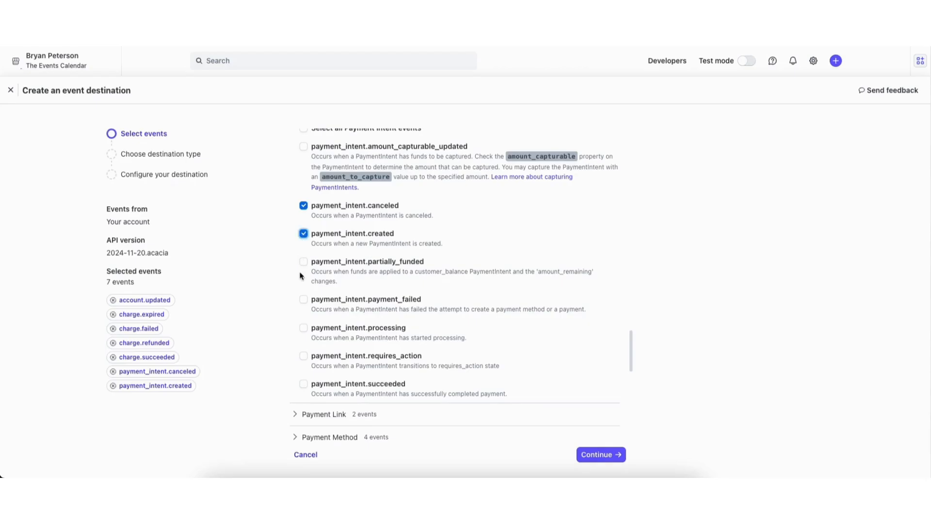
pyautogui.click(303, 301)
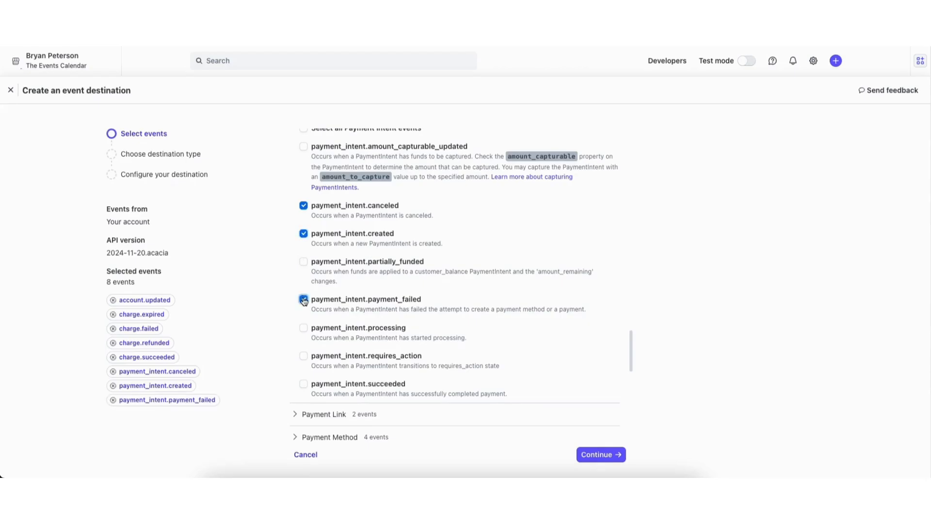
pyautogui.click(303, 329)
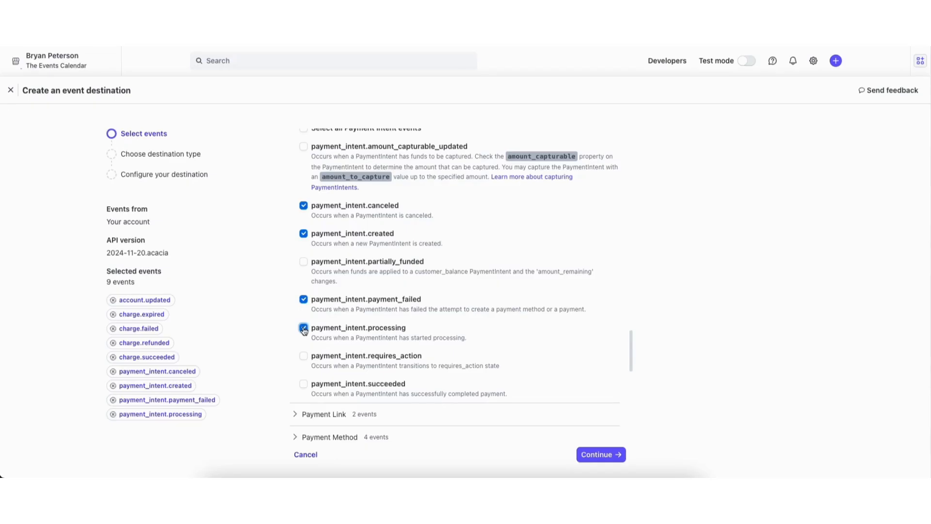
pyautogui.click(304, 357)
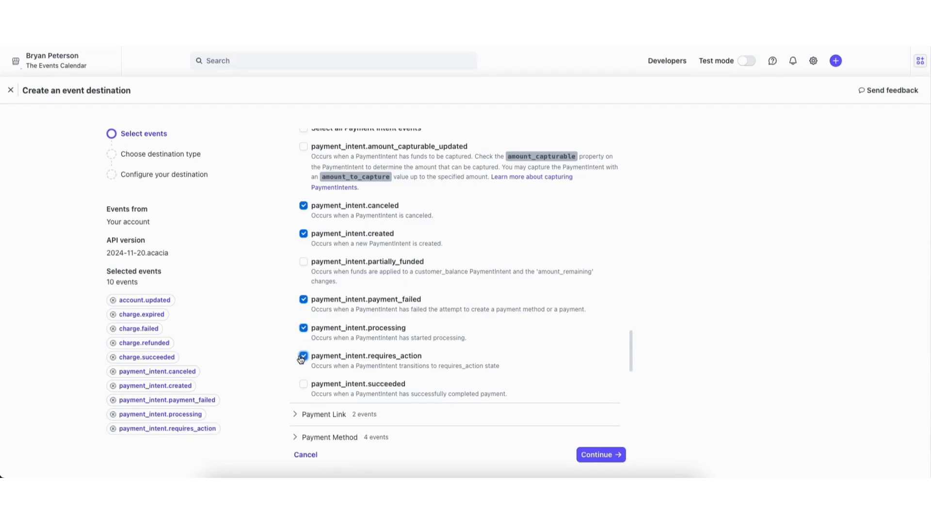
pyautogui.click(597, 454)
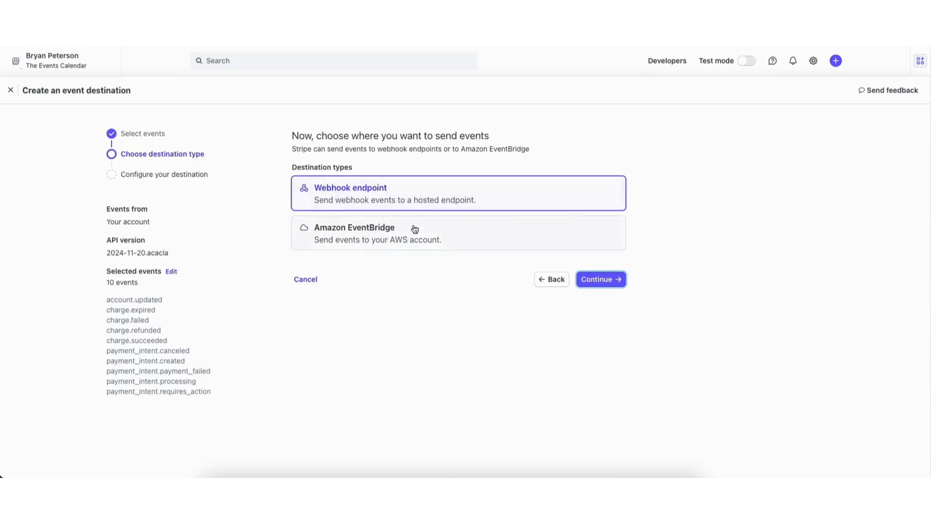
# Create a webhook endpoint using the pasted site webhooks URL, then reveal and copy its signing secret.
pyautogui.click(594, 280)
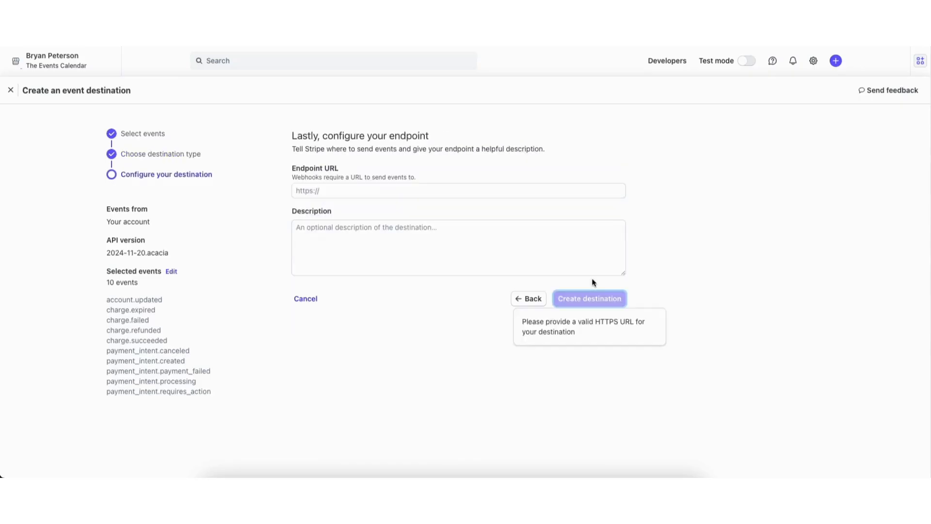
pyautogui.click(330, 189)
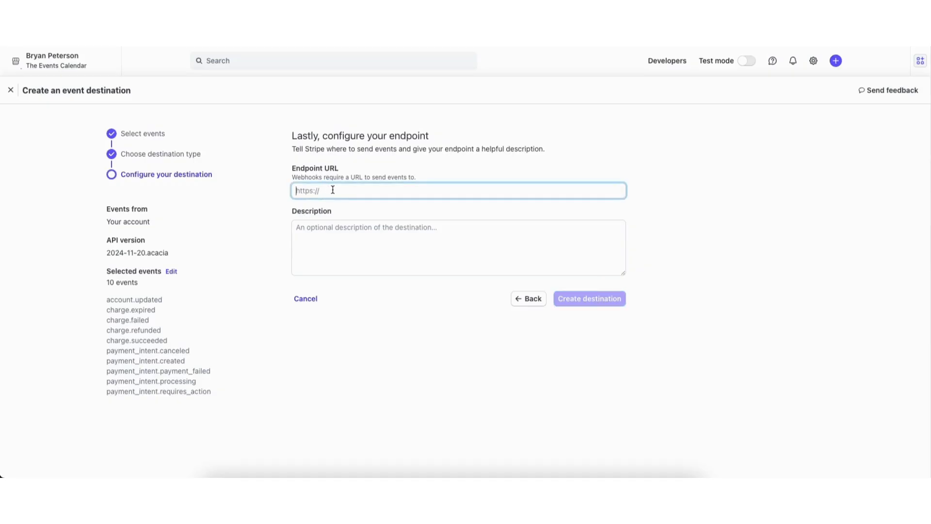
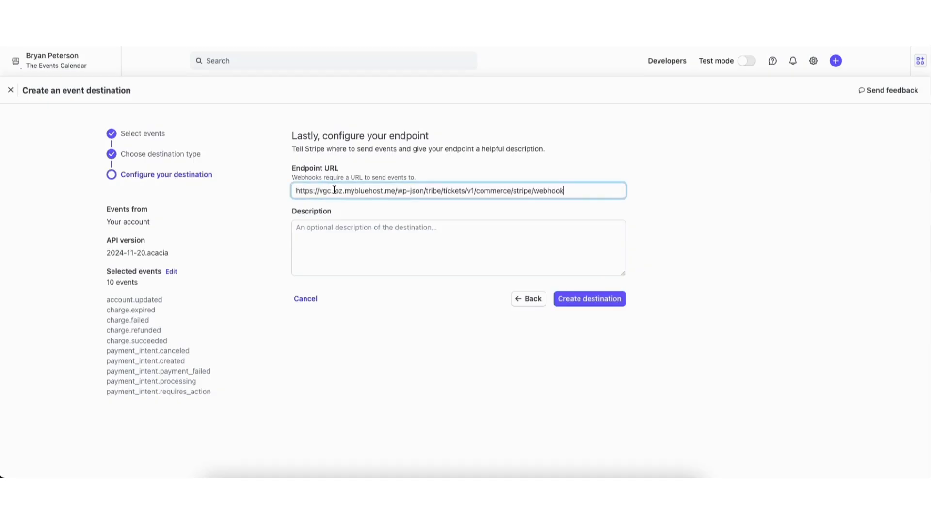
pyautogui.click(581, 299)
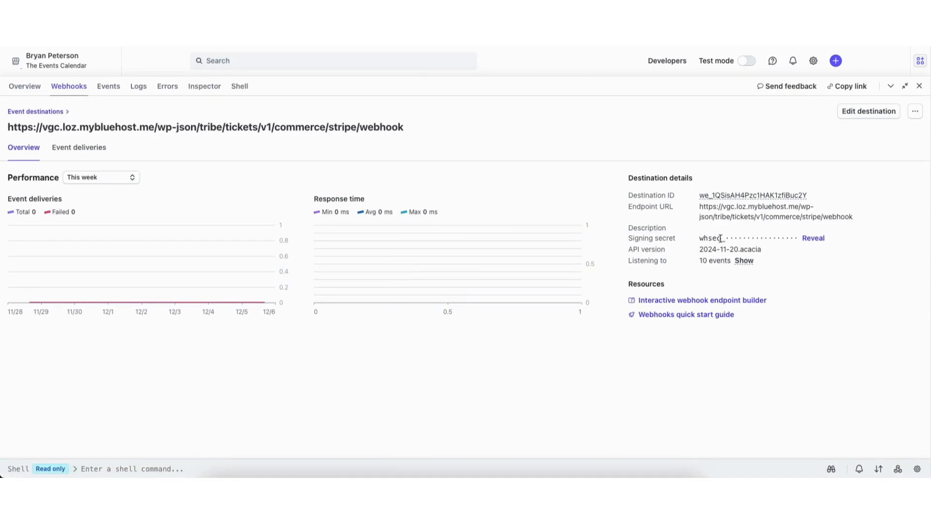
pyautogui.click(810, 239)
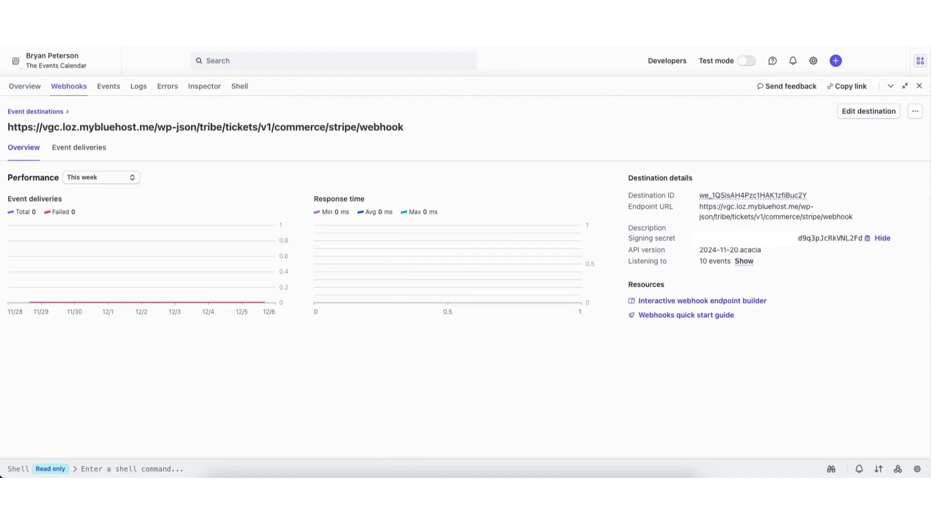
pyautogui.click(868, 239)
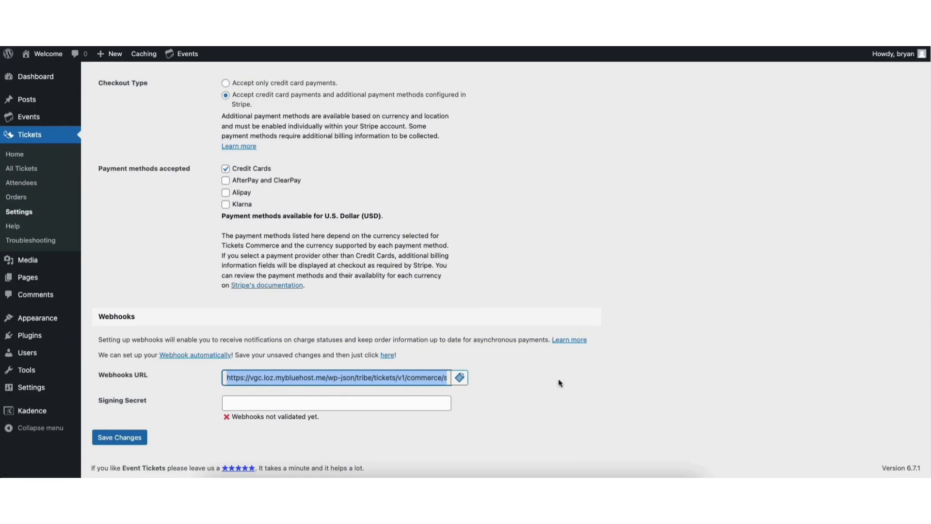
# Paste the Stripe signing secret into WordPress's webhook settings and save to validate it.
pyautogui.click(228, 403)
pyautogui.press('super+v')
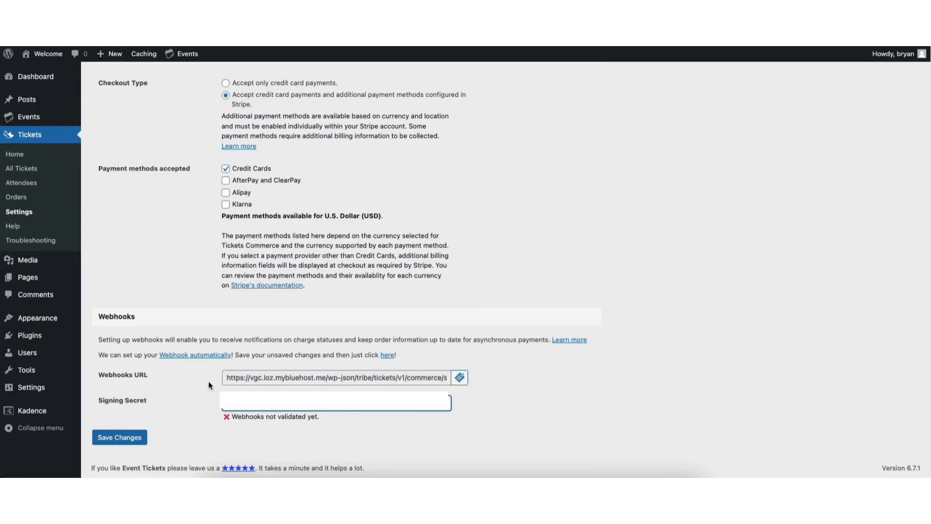
pyautogui.click(124, 440)
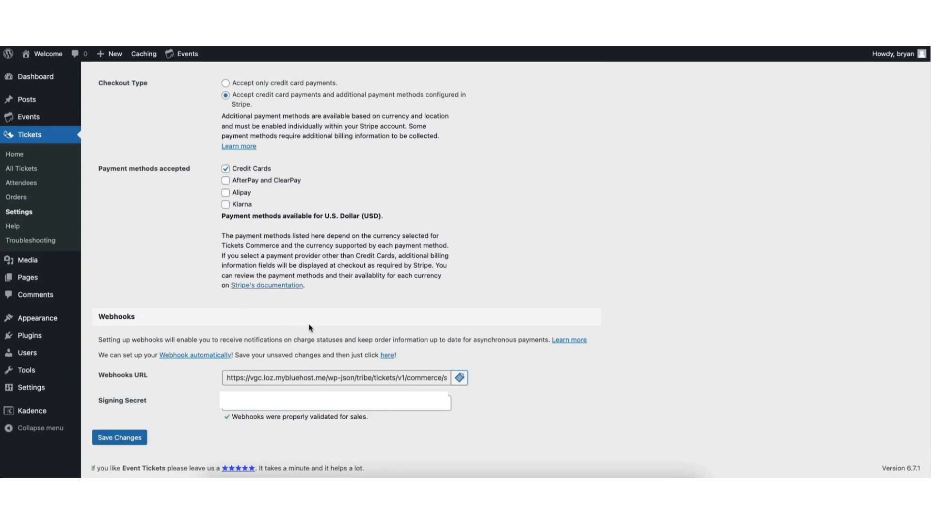
pyautogui.scroll(15, 906, 142)
pyautogui.scroll(-1, 905, 136)
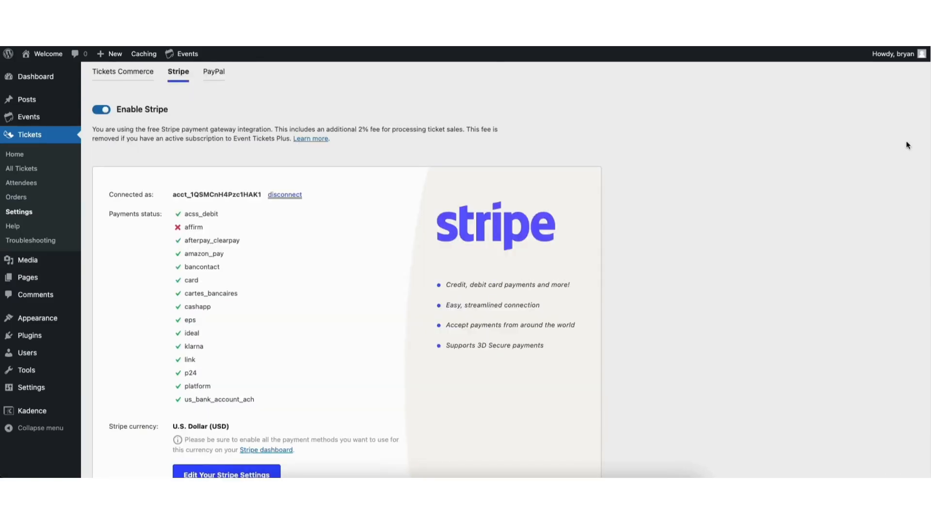
pyautogui.scroll(3, 892, 107)
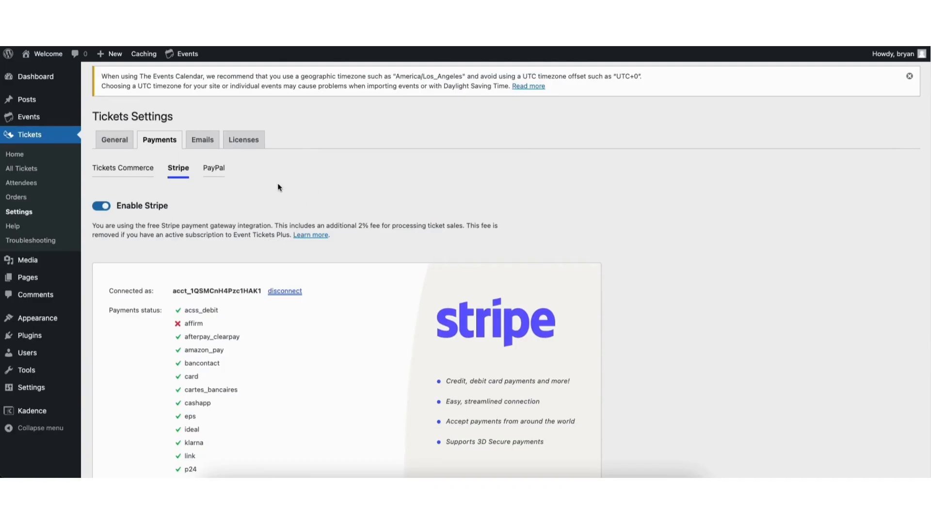
# Open the PayPal settings, keep United States as the country, and close the PayPal connect window.
pyautogui.click(214, 172)
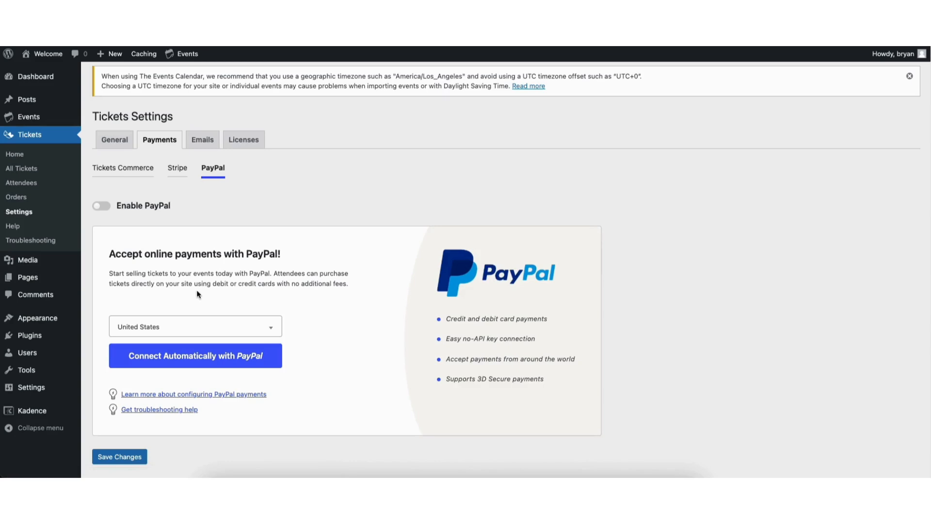
pyautogui.click(190, 327)
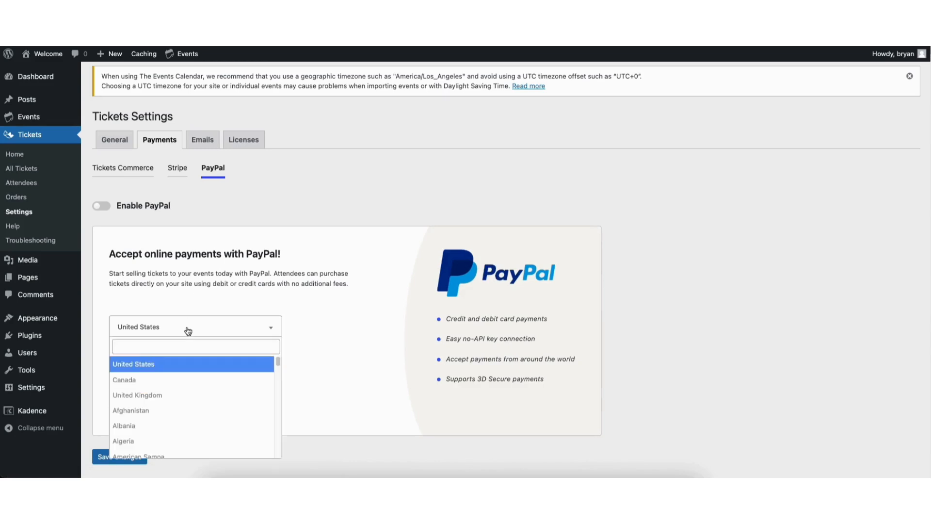
pyautogui.click(190, 300)
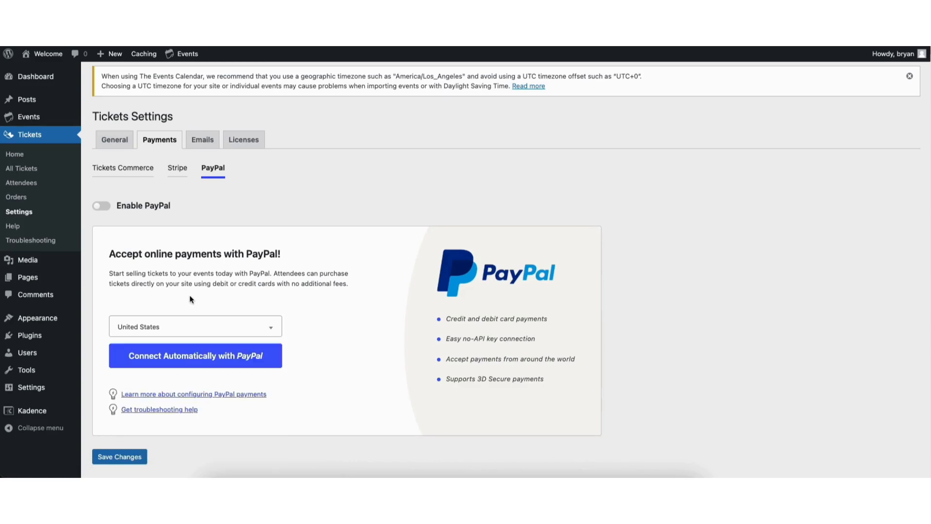
pyautogui.click(193, 359)
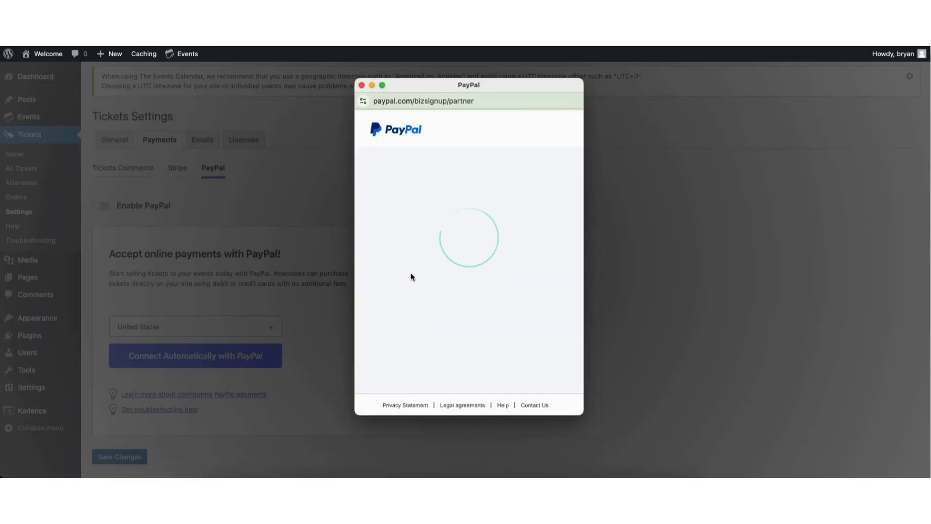
pyautogui.moveTo(579, 224)
pyautogui.mouseDown()
pyautogui.moveTo(581, 262)
pyautogui.moveTo(577, 223)
pyautogui.mouseUp()
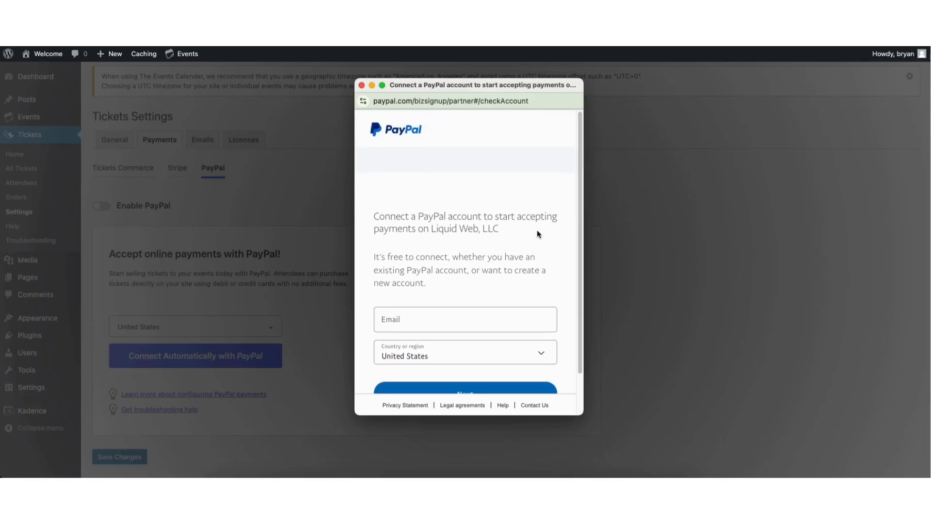
pyautogui.click(361, 86)
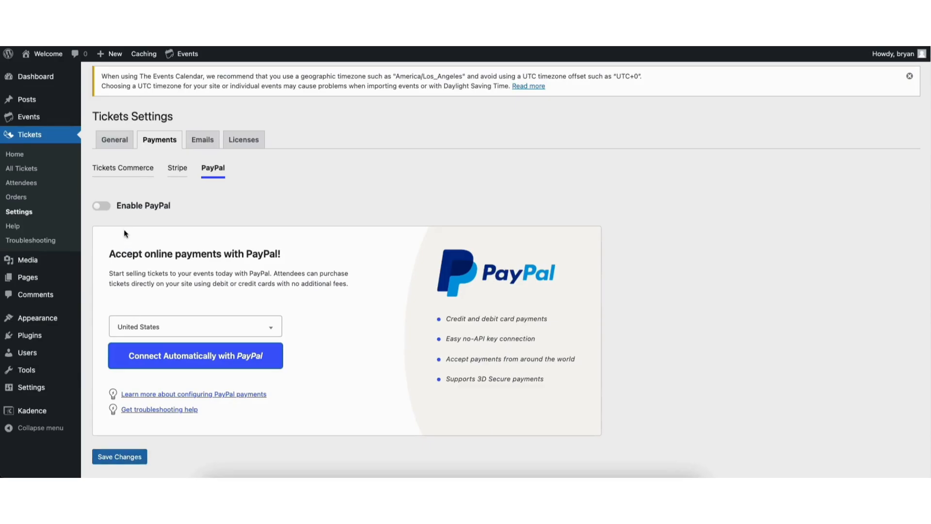
# Review Tickets Commerce settings, keeping U.S. Dollar as the currency, then go to the Emails settings.
pyautogui.click(125, 169)
pyautogui.scroll(-7, 909, 233)
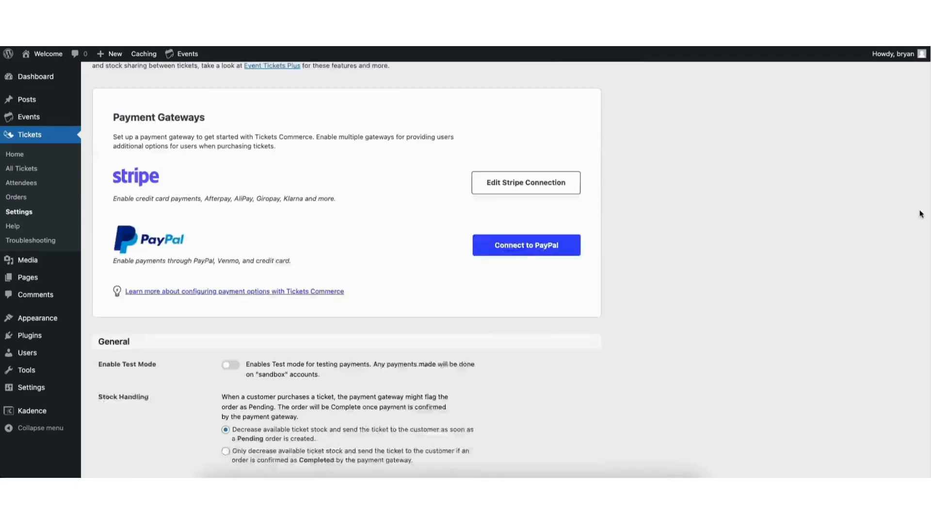
pyautogui.scroll(-1, 901, 272)
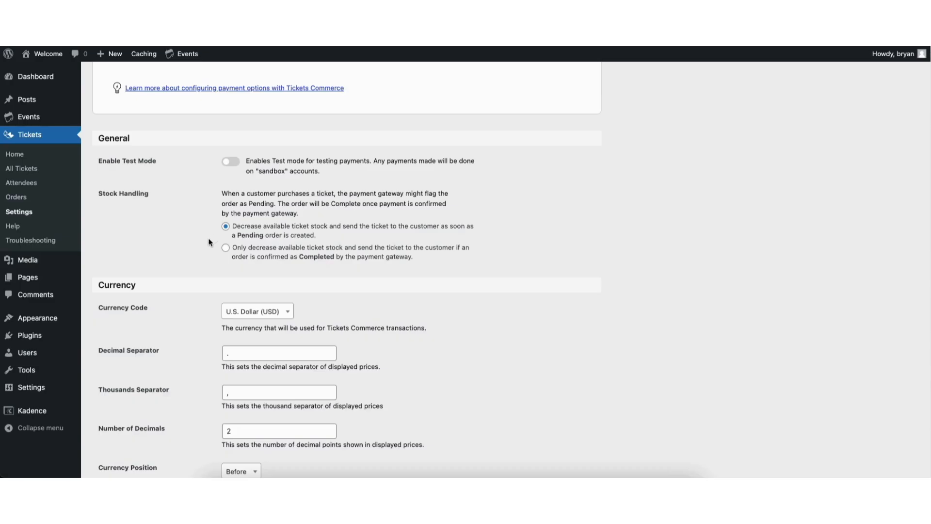
pyautogui.click(265, 314)
pyautogui.click(199, 320)
pyautogui.scroll(-5, 923, 247)
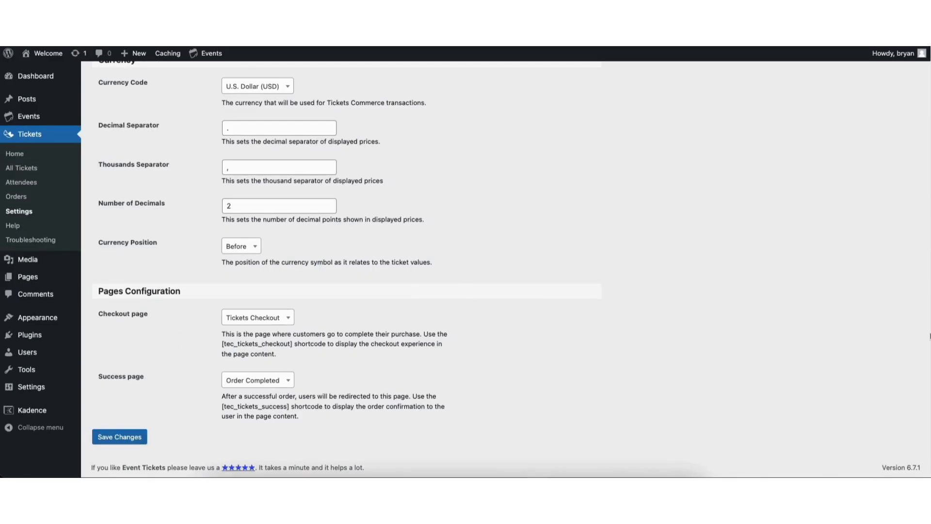
pyautogui.scroll(15, 346, 242)
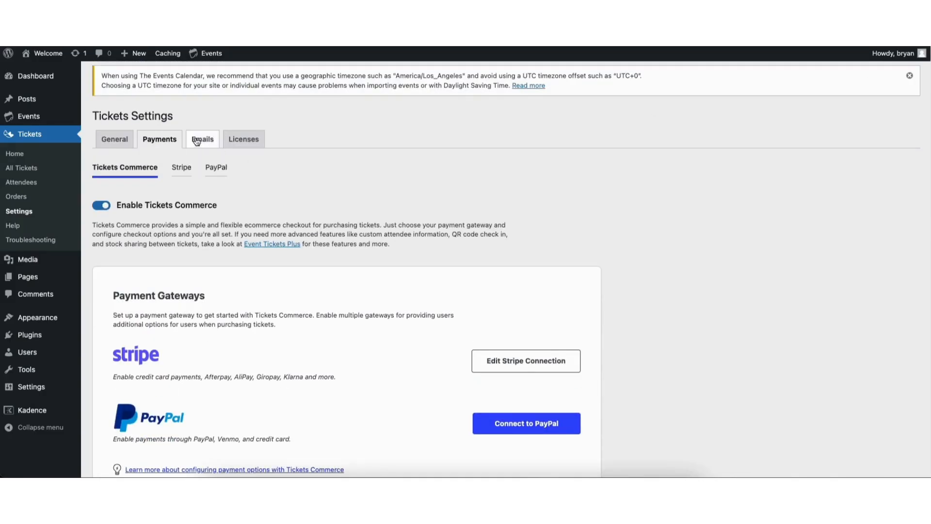
pyautogui.click(203, 140)
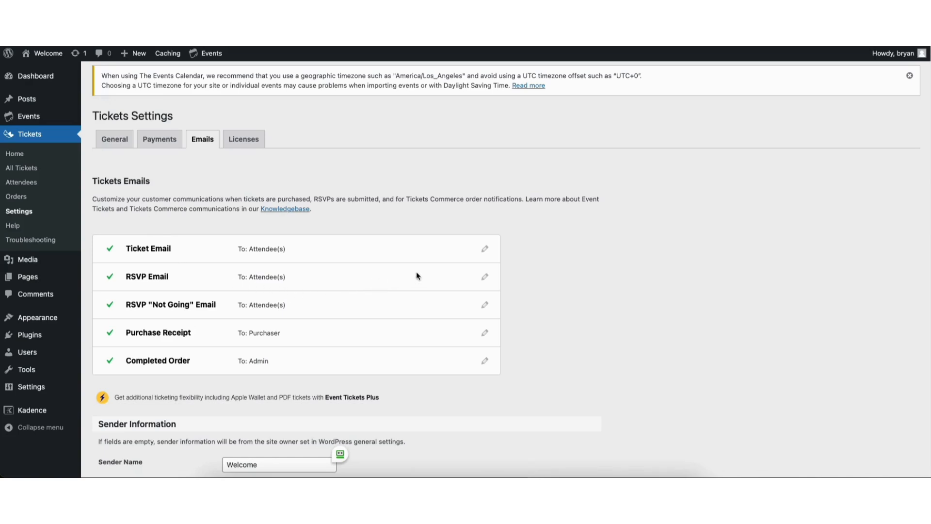
pyautogui.click(484, 248)
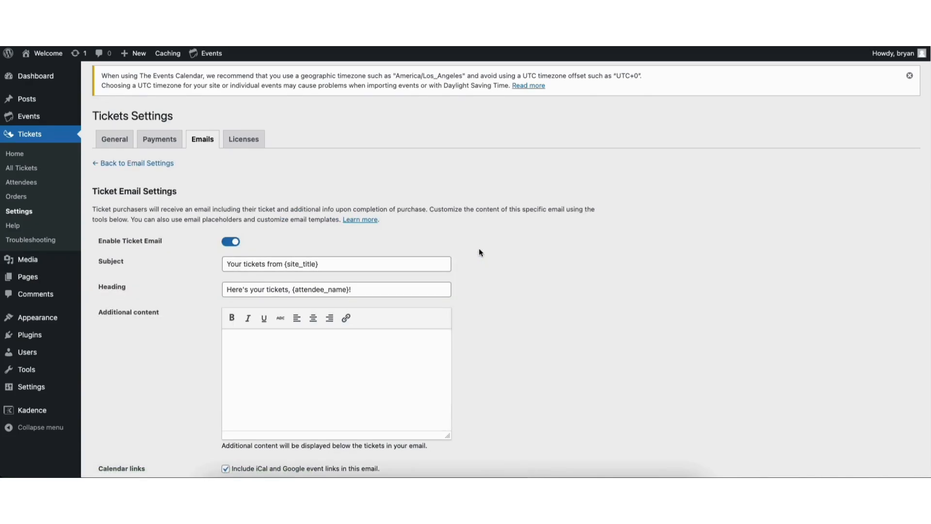
pyautogui.click(143, 164)
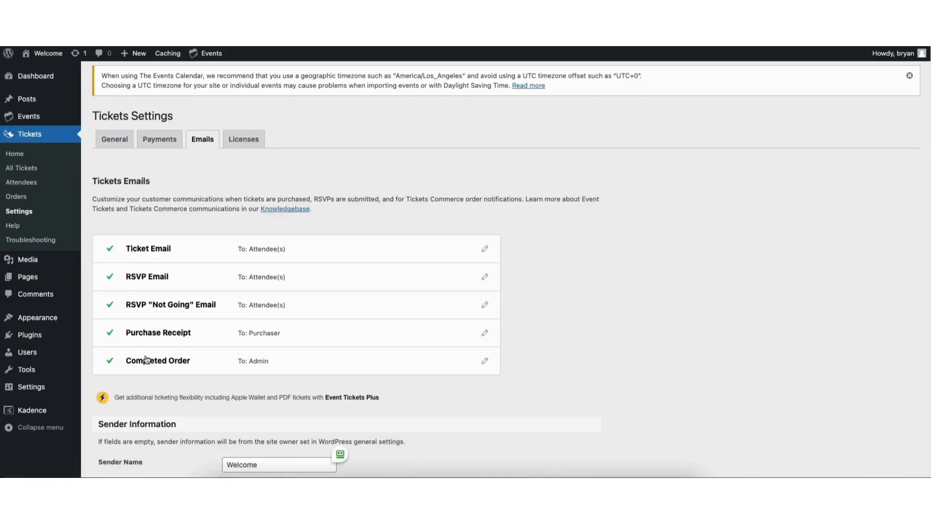
pyautogui.click(485, 363)
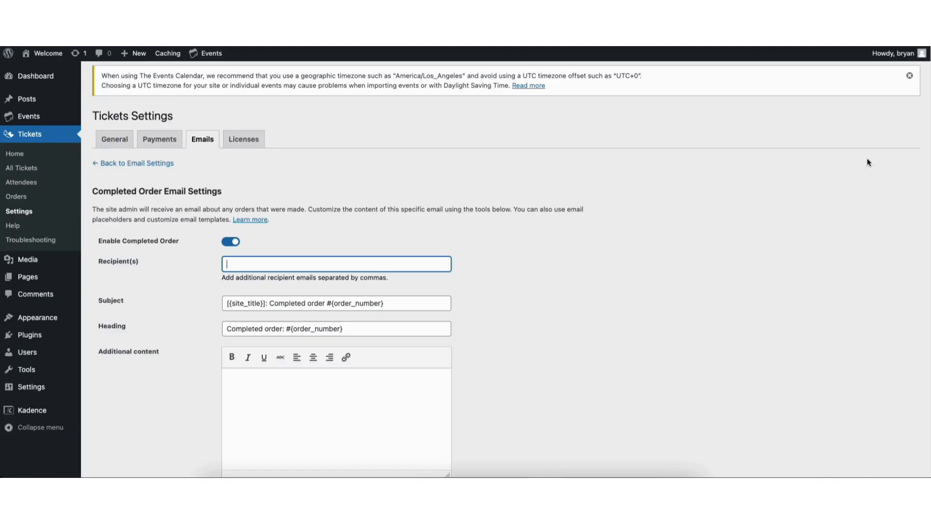
pyautogui.click(146, 165)
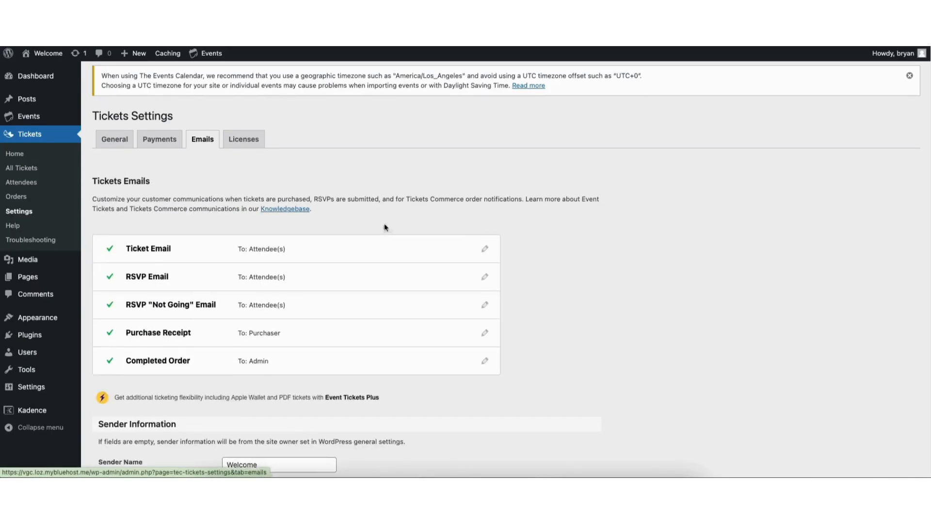
# Preview the sample ticket email, close the preview, and save the email settings.
pyautogui.scroll(-5, 910, 248)
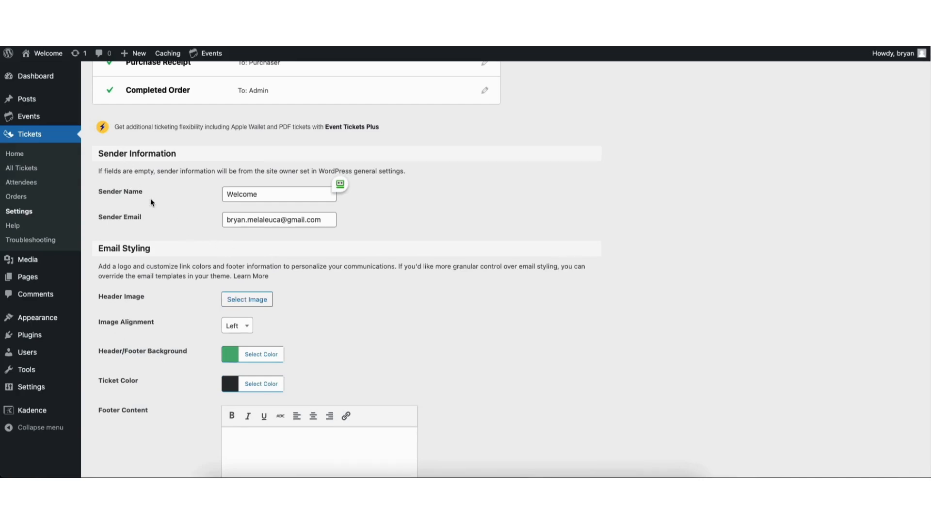
pyautogui.scroll(-3, 925, 249)
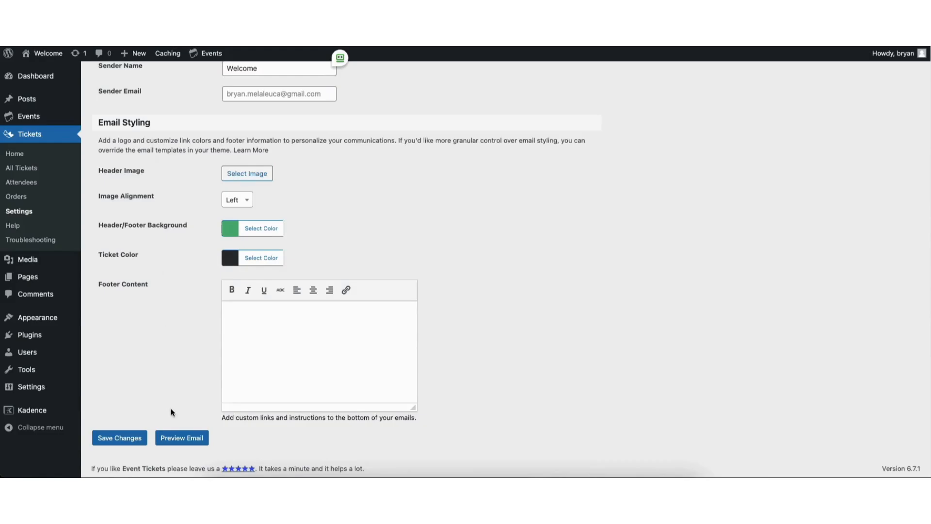
pyautogui.click(175, 438)
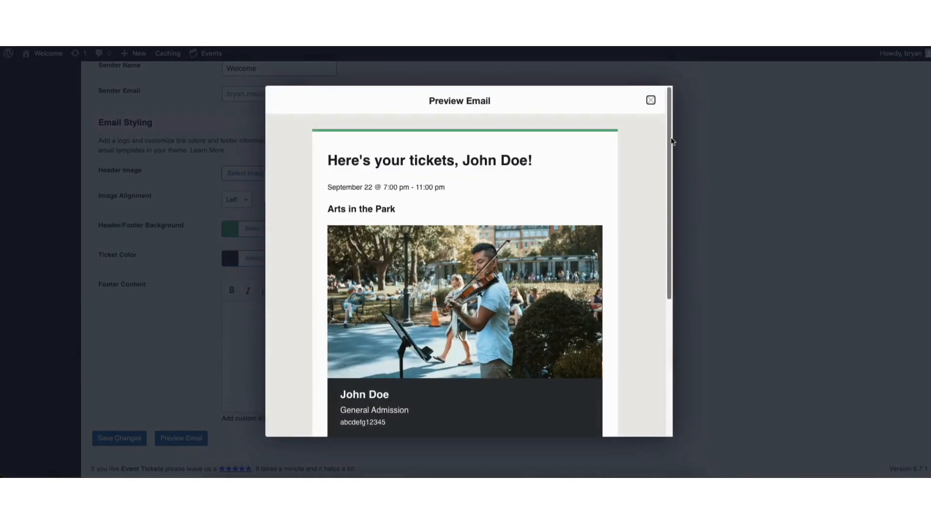
pyautogui.moveTo(672, 141)
pyautogui.mouseDown()
pyautogui.moveTo(669, 291)
pyautogui.moveTo(665, 146)
pyautogui.mouseUp()
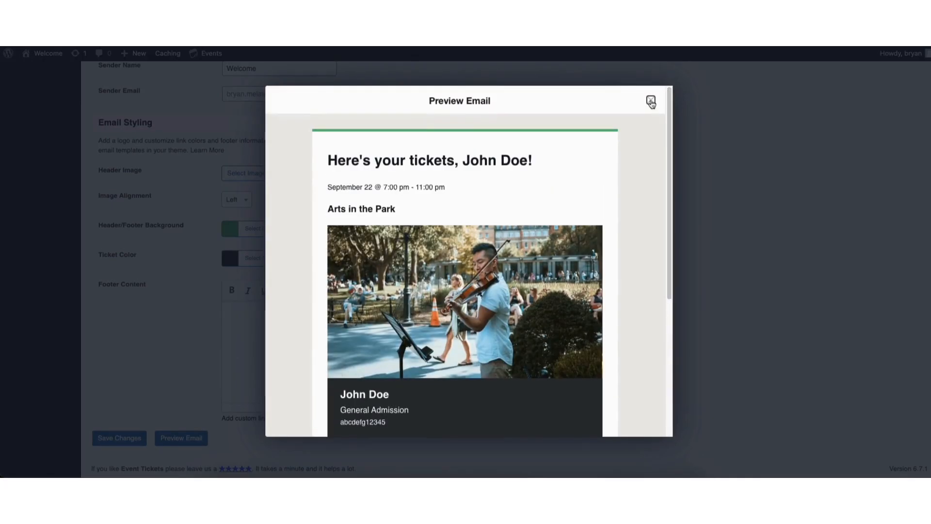
pyautogui.click(651, 100)
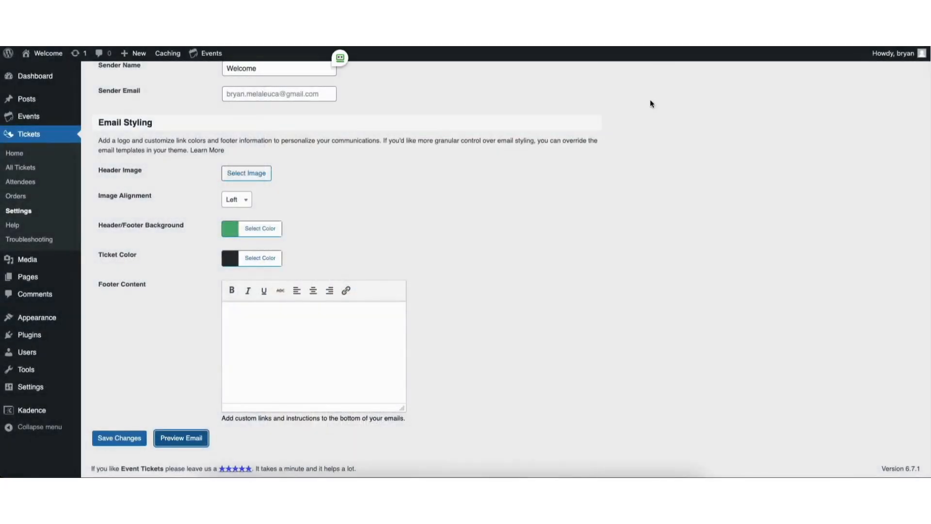
pyautogui.click(112, 439)
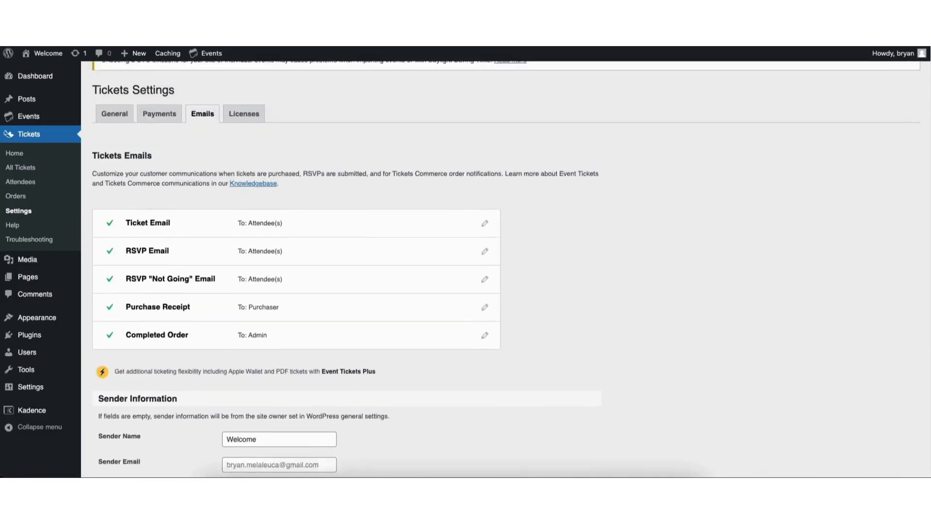
# Look at the Licenses settings, then open the Events list from the sidebar.
pyautogui.click(243, 140)
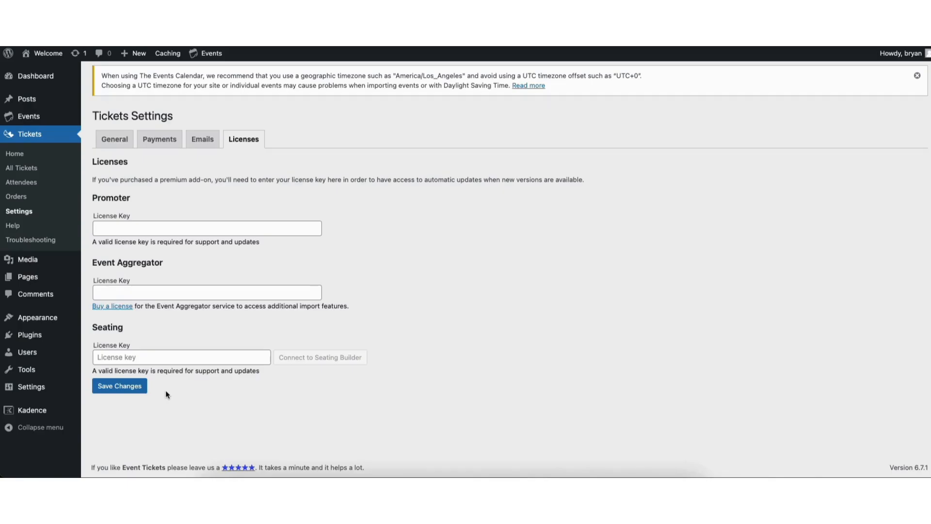
pyautogui.moveTo(26, 120)
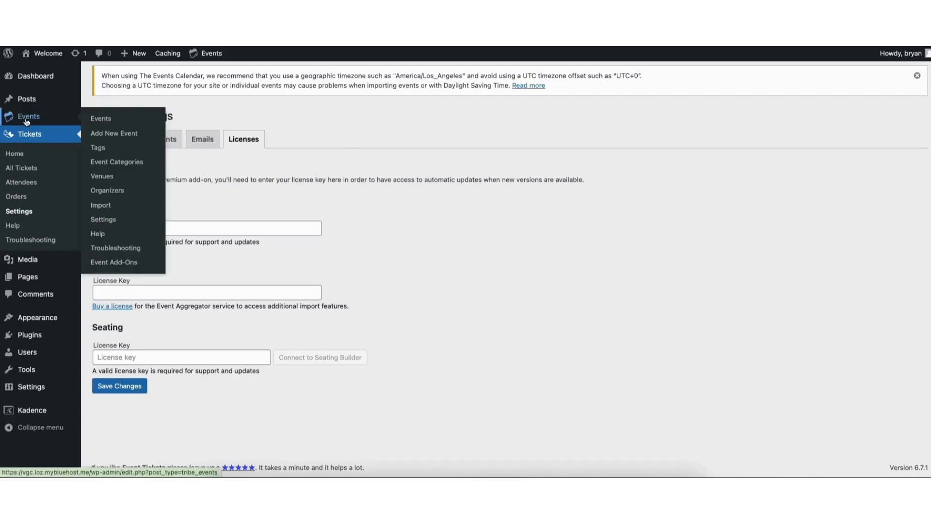
pyautogui.click(26, 120)
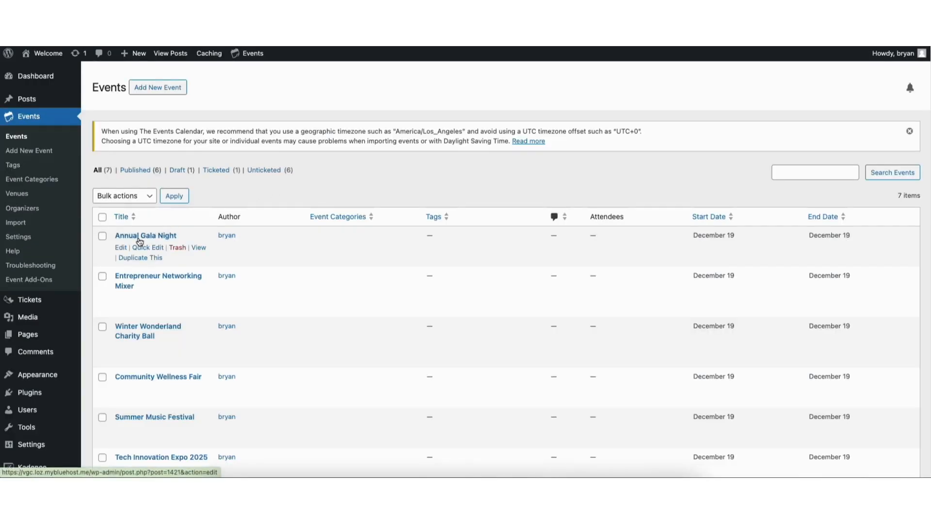
# Add a ticket to Annual Gala Night named 'Annual Gala Night' with the event blurb and price 50.
pyautogui.click(121, 248)
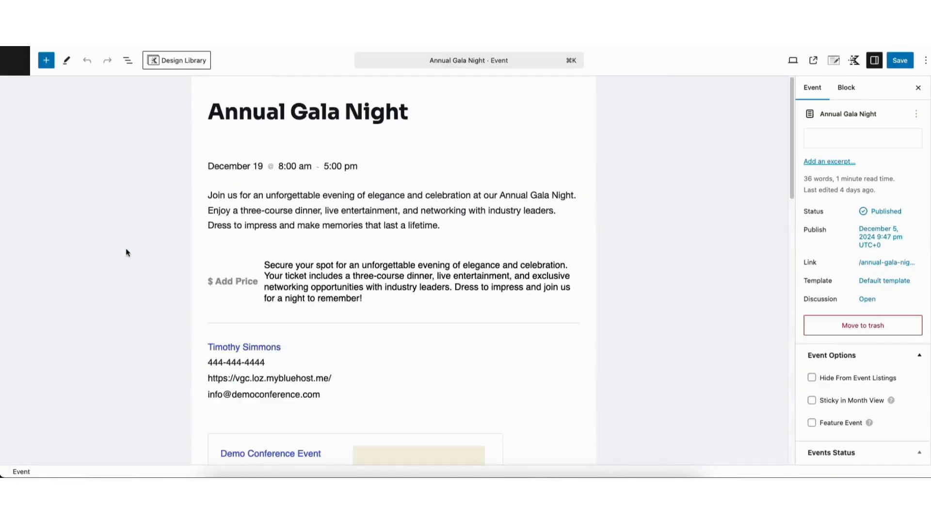
pyautogui.moveTo(791, 101); pyautogui.dragTo(749, 281)
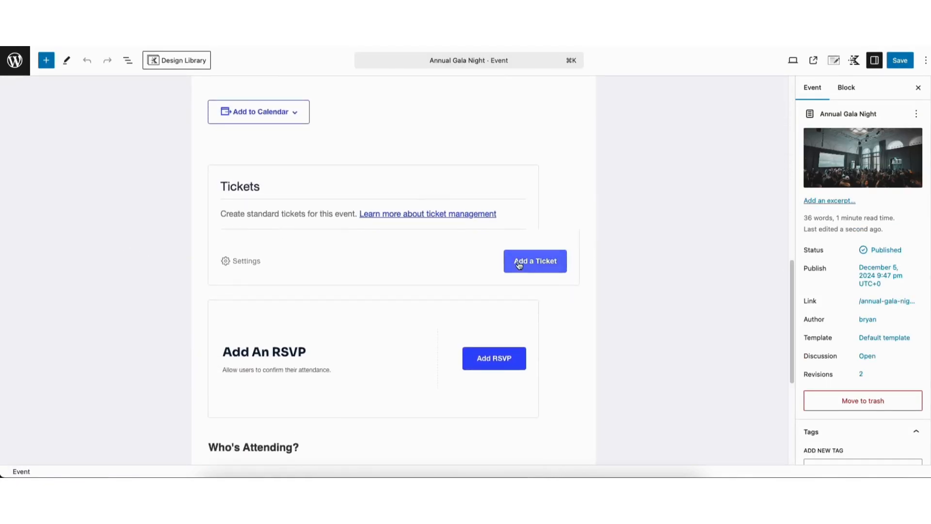
pyautogui.click(517, 264)
pyautogui.click(330, 221)
pyautogui.write('Annual Gala Night')
pyautogui.scroll(-1, 312, 226)
pyautogui.click(335, 200)
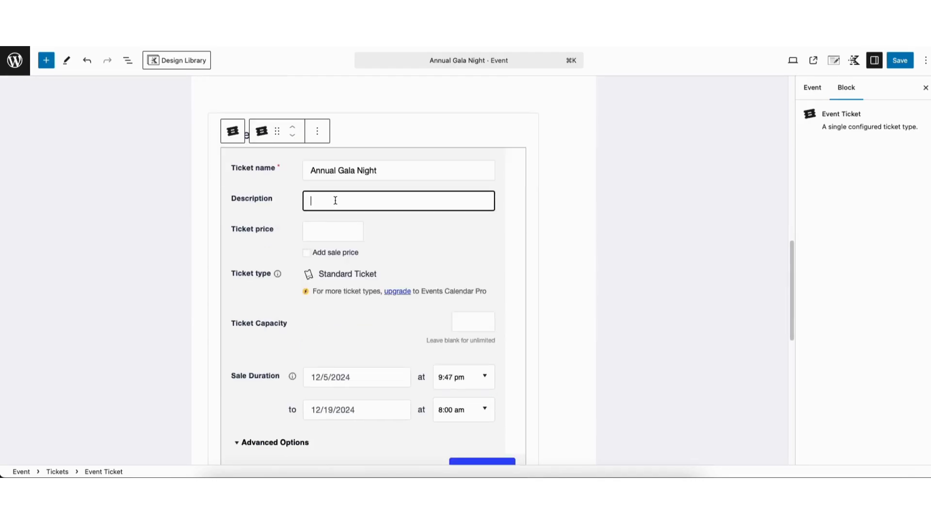
pyautogui.press('super+v')
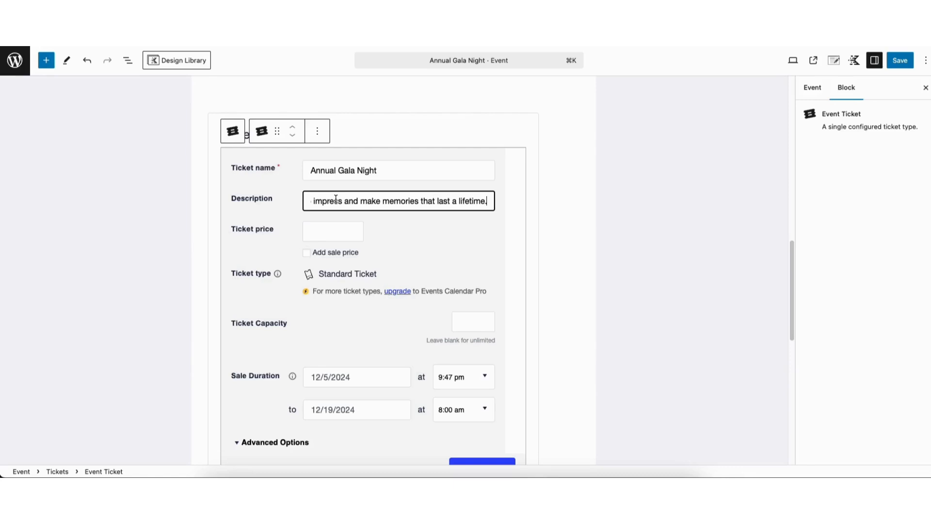
pyautogui.click(328, 229)
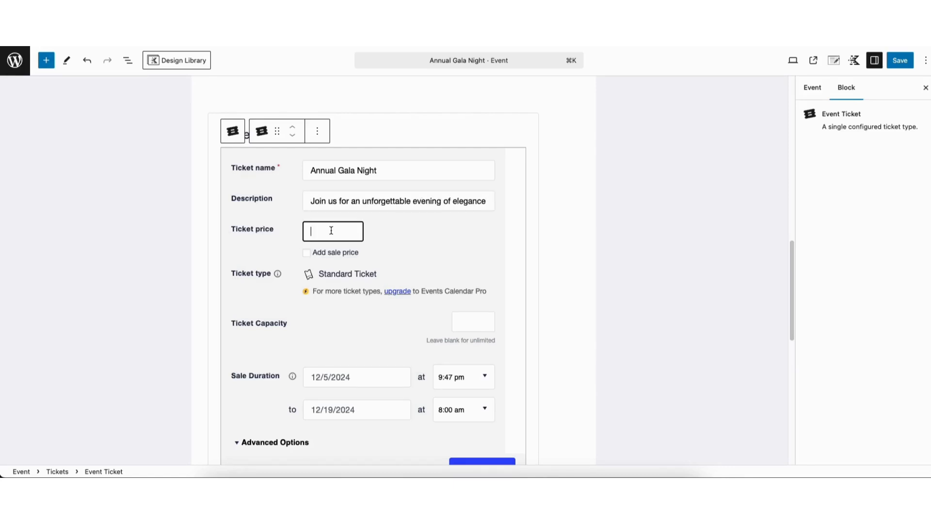
pyautogui.write('50')
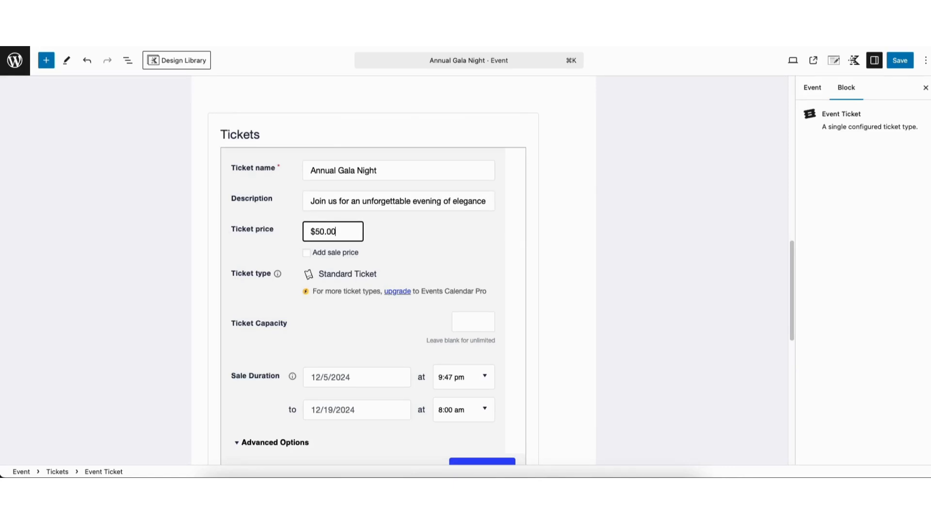
# Give the ticket a sale price of $35.00.
pyautogui.click(297, 250)
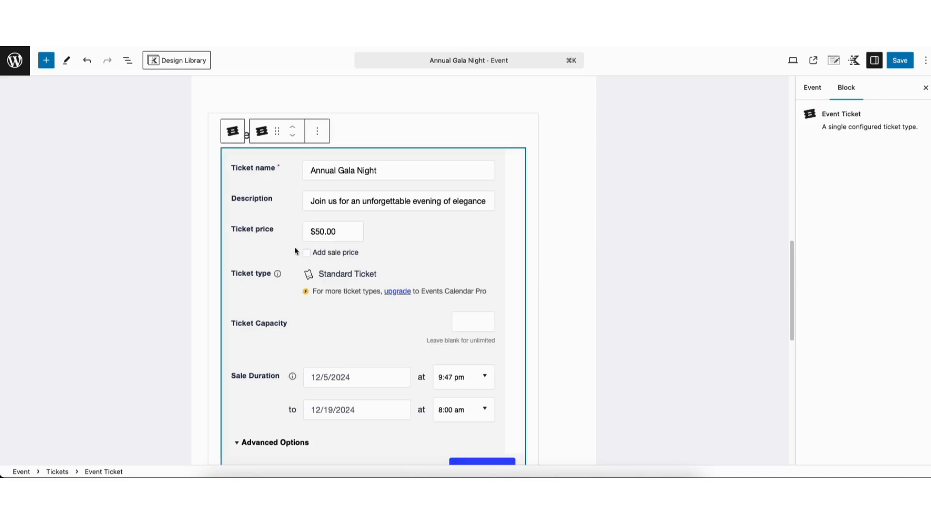
pyautogui.click(307, 252)
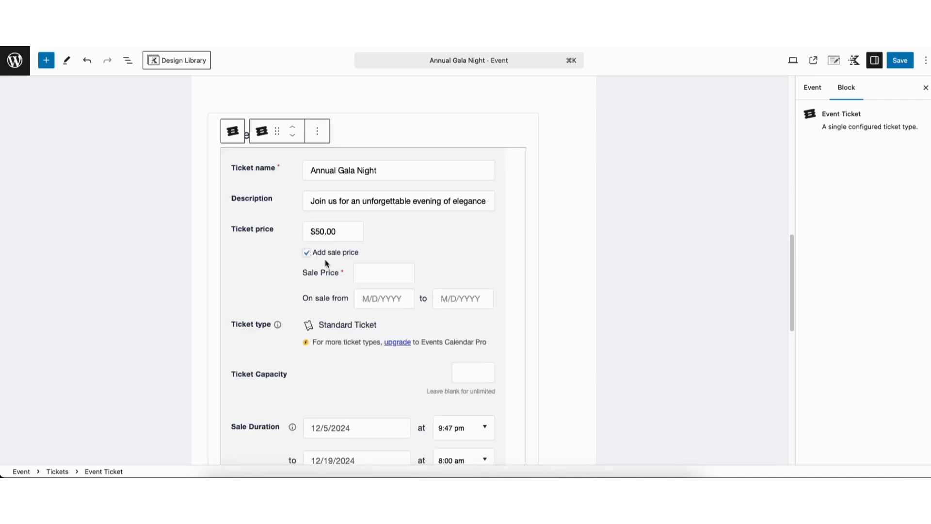
pyautogui.click(370, 273)
pyautogui.write('$35.00')
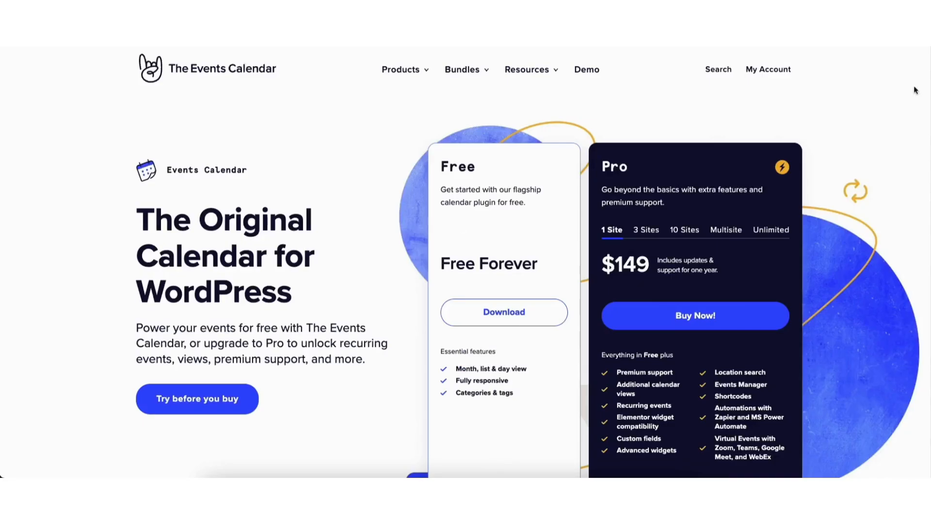
# Scroll through The Events Calendar homepage plans and features.
pyautogui.scroll(-10, 465, 262)
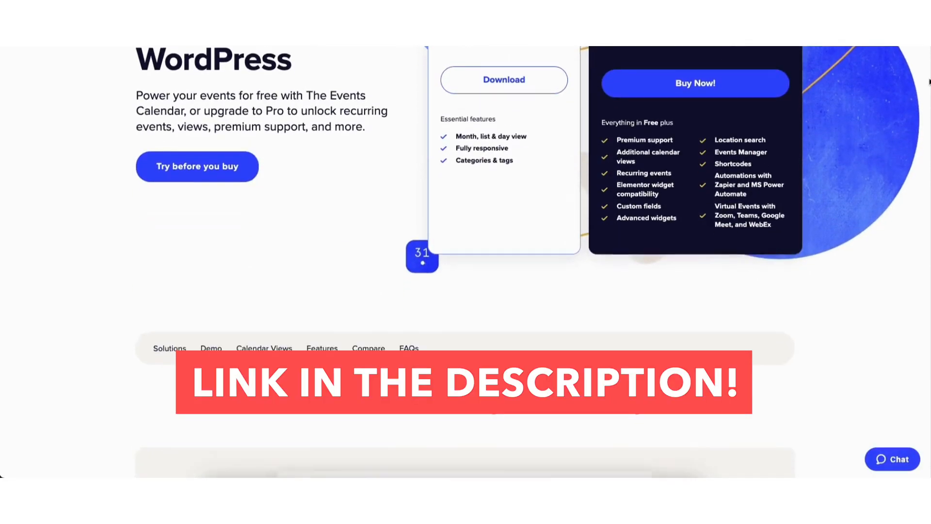
pyautogui.scroll(-10, 465, 261)
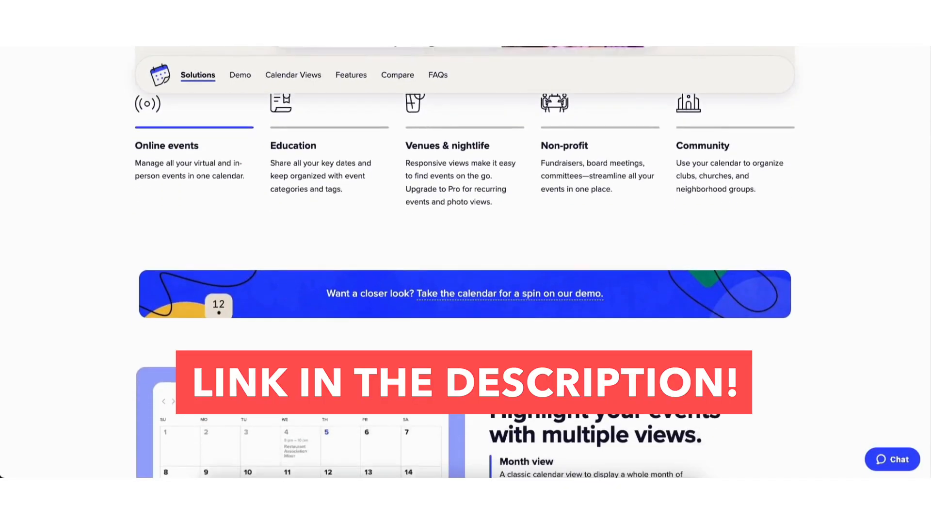
pyautogui.scroll(-10, 466, 262)
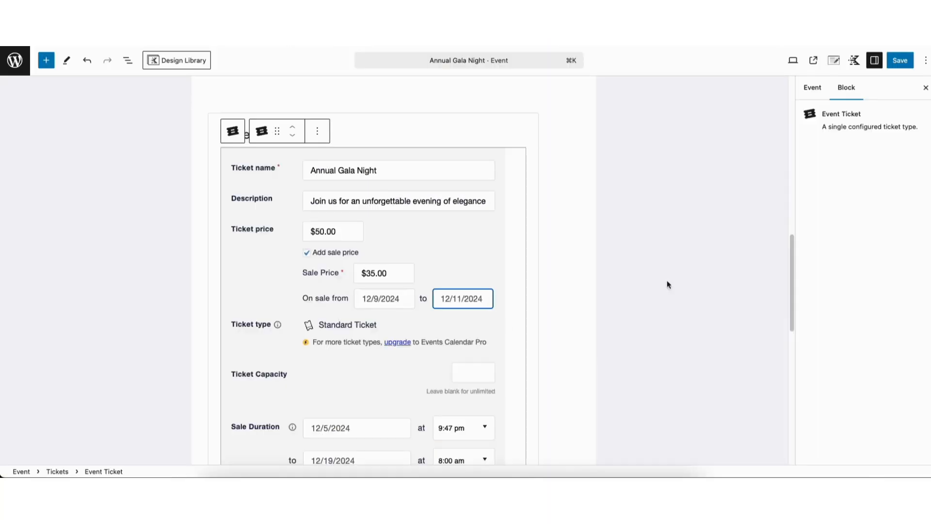
pyautogui.moveTo(788, 240); pyautogui.dragTo(788, 287)
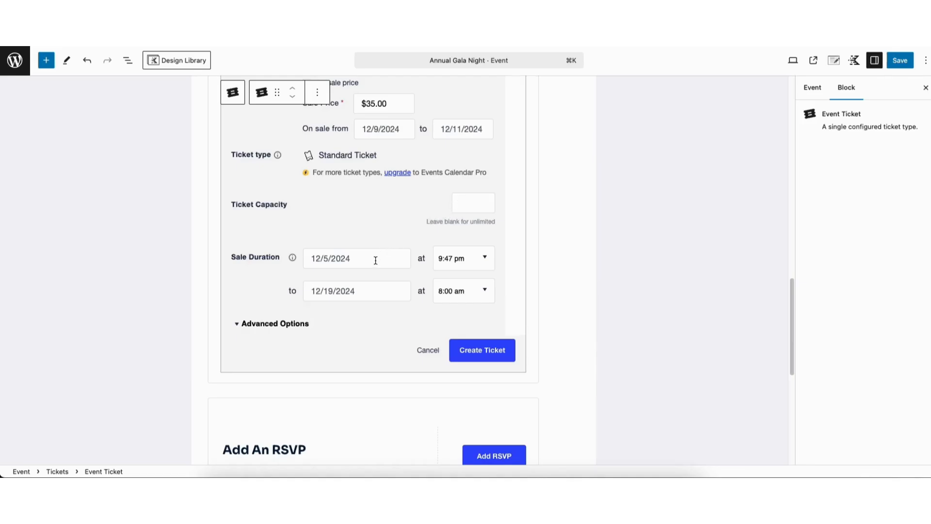
# Create the discounted Annual Gala Night ticket from the advanced options, then save the event.
pyautogui.click(286, 327)
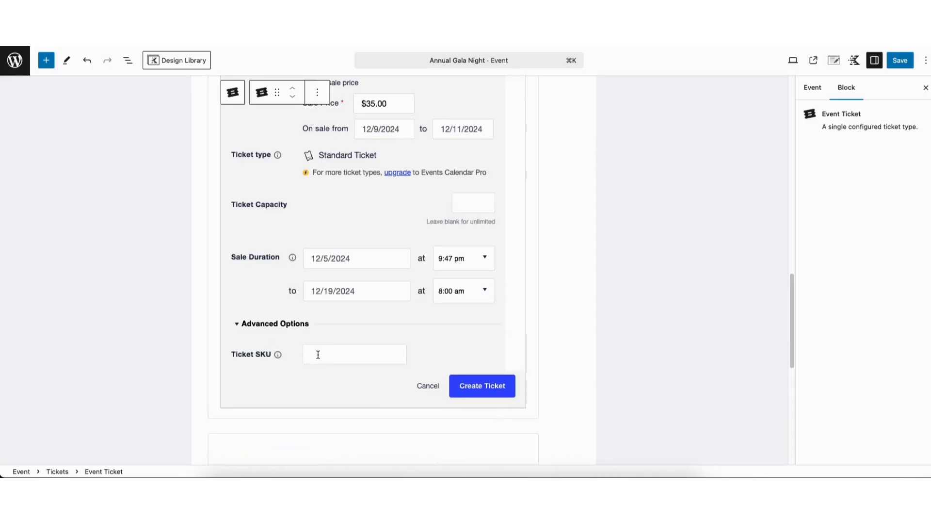
pyautogui.click(470, 388)
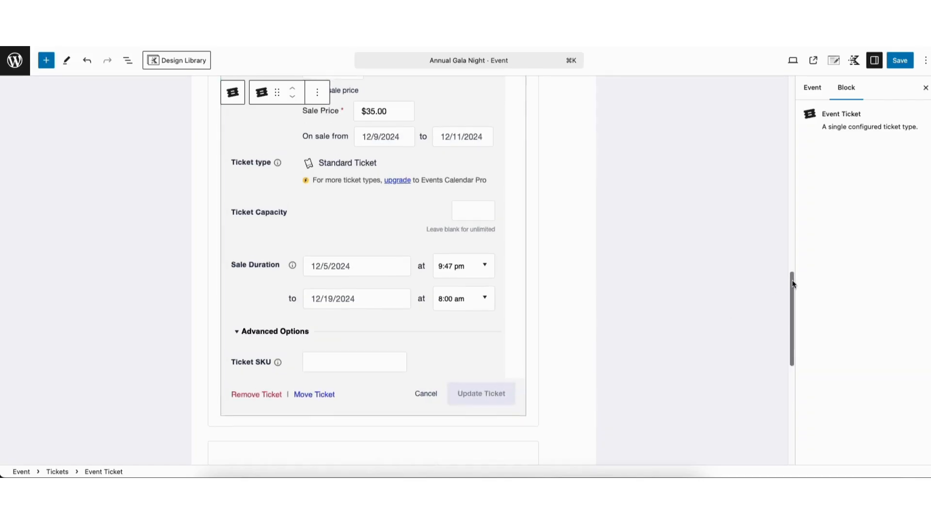
pyautogui.scroll(3, 790, 281)
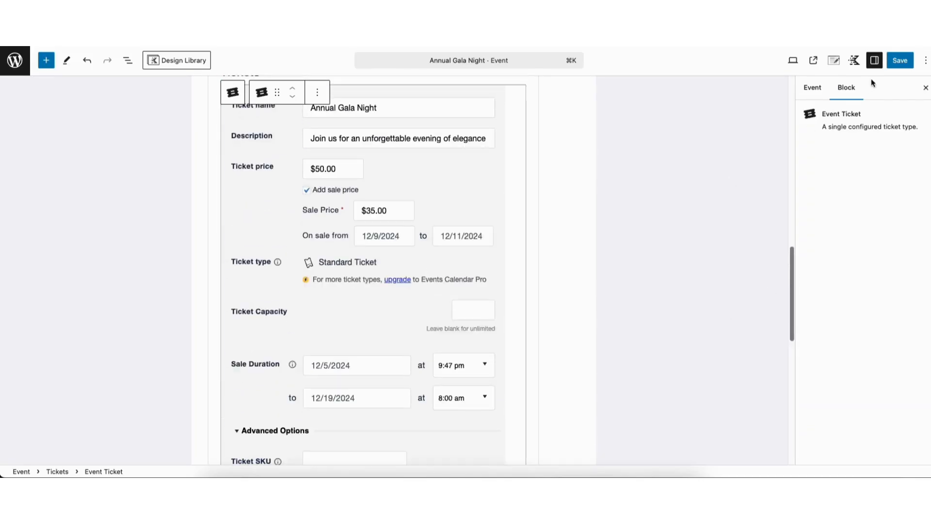
pyautogui.click(897, 66)
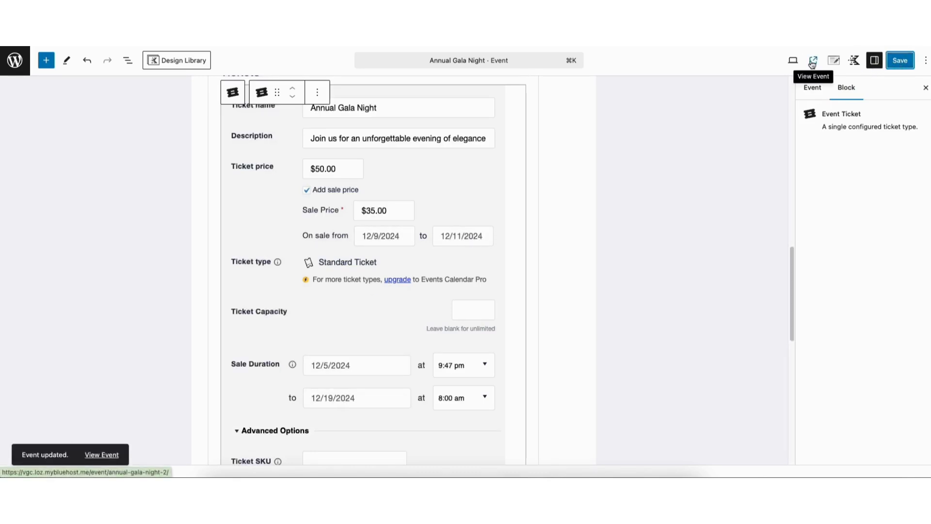
# Preview the Annual Gala Night event and check out one $35.00 ticket.
pyautogui.click(812, 62)
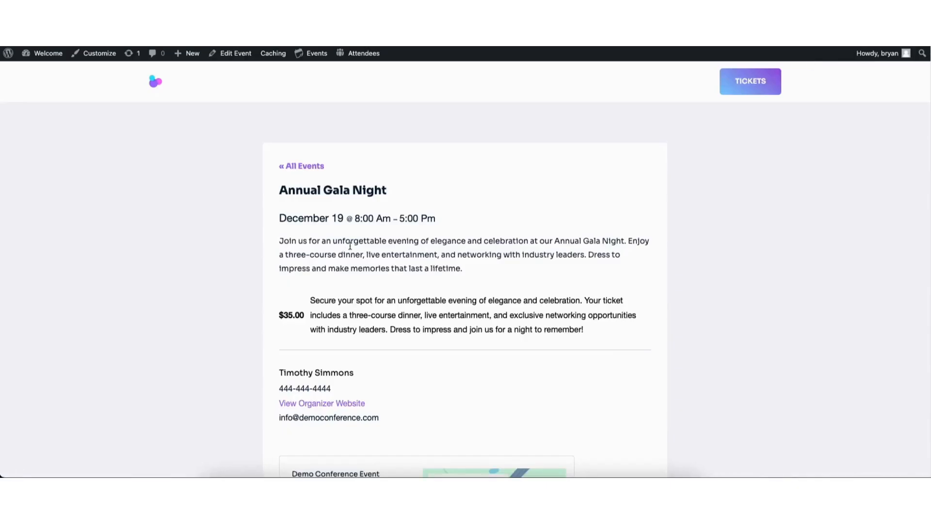
pyautogui.scroll(-5, 920, 194)
pyautogui.scroll(-6, 920, 194)
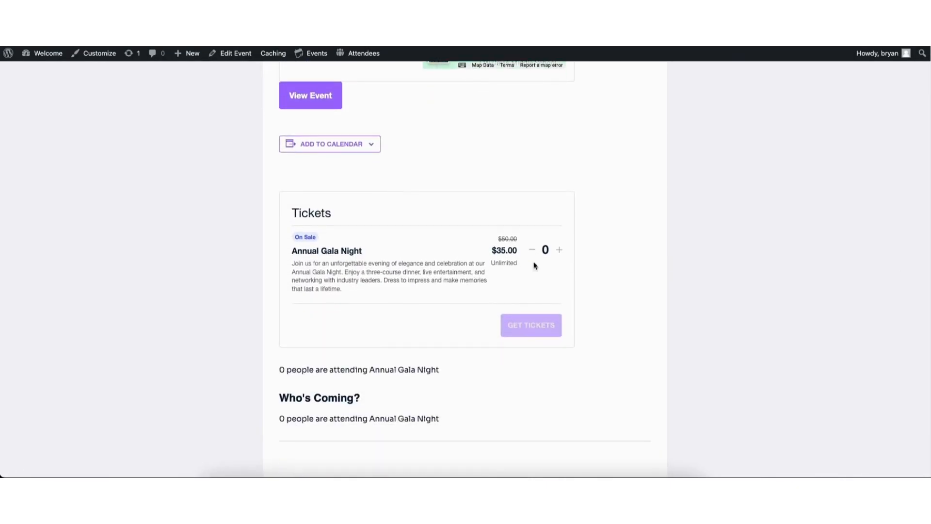
pyautogui.click(559, 249)
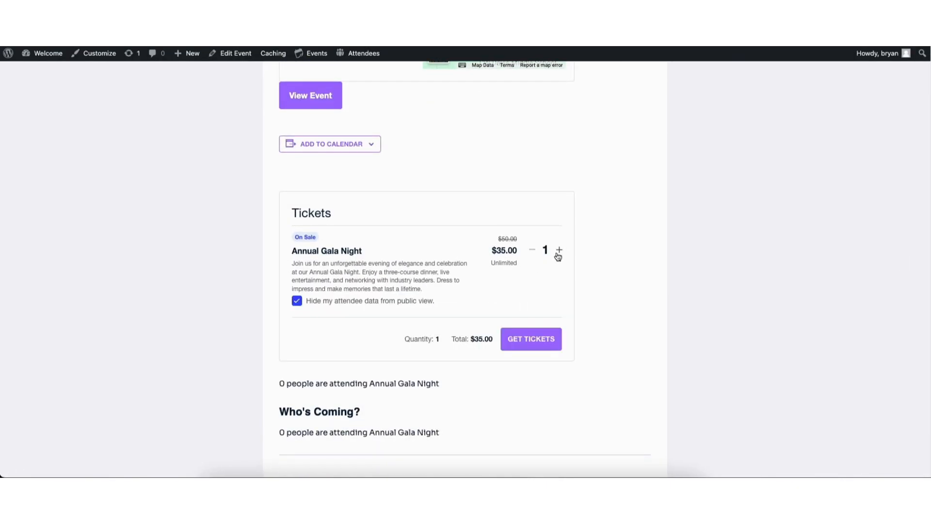
pyautogui.click(527, 340)
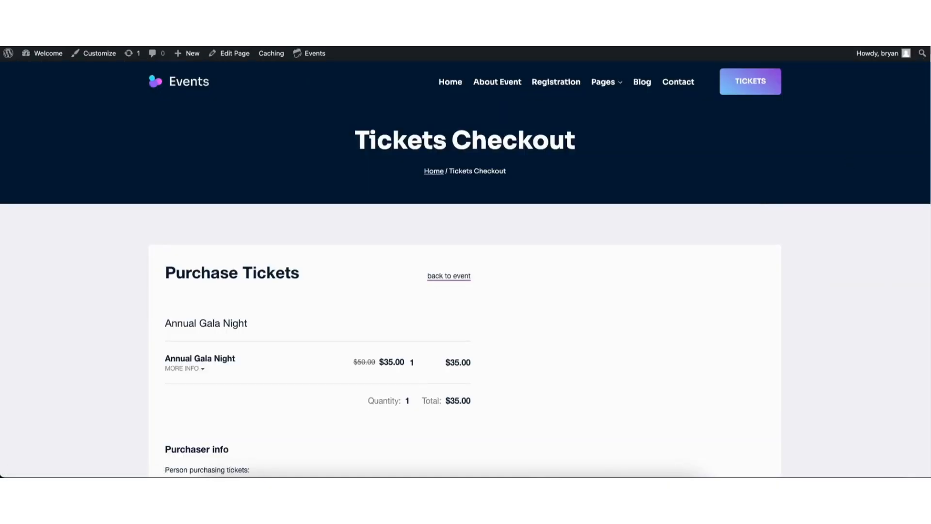
# Return from checkout to the event page, then to the Upcoming events list.
pyautogui.scroll(-3, 926, 122)
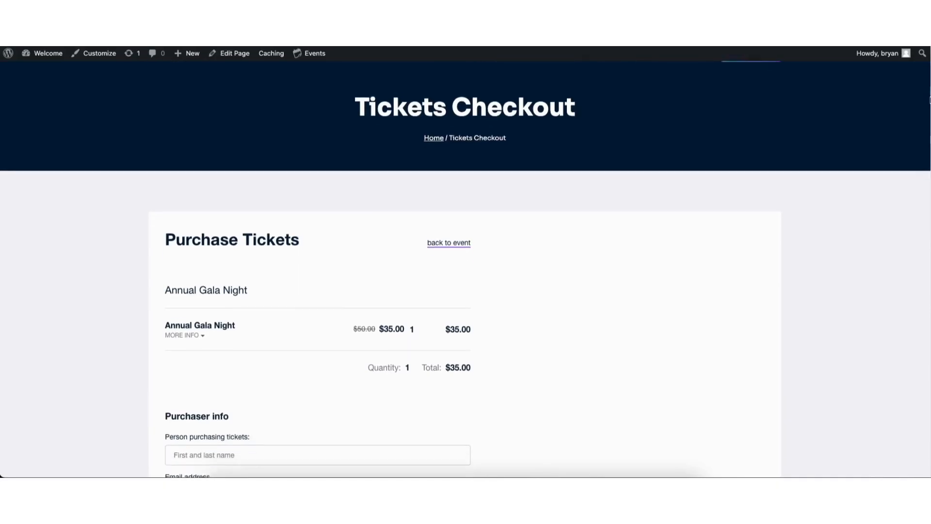
pyautogui.moveTo(924, 120); pyautogui.dragTo(921, 129)
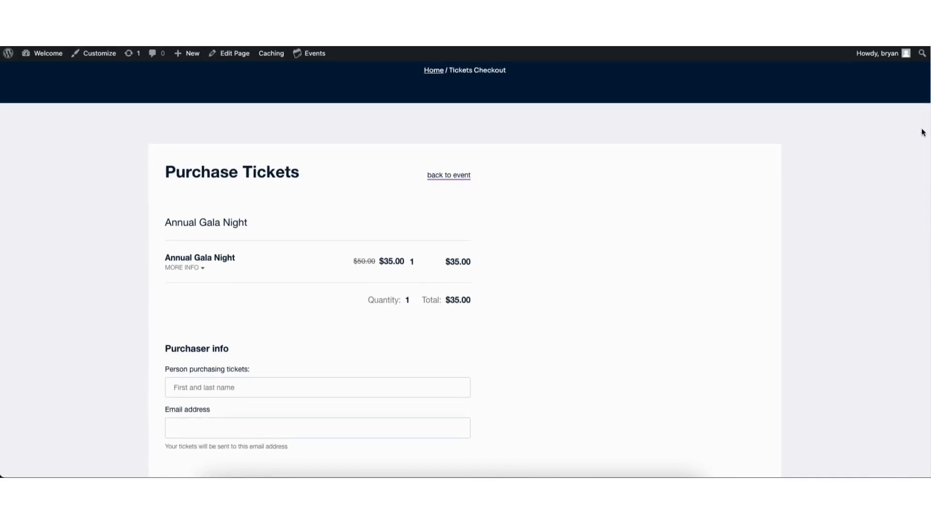
pyautogui.click(445, 177)
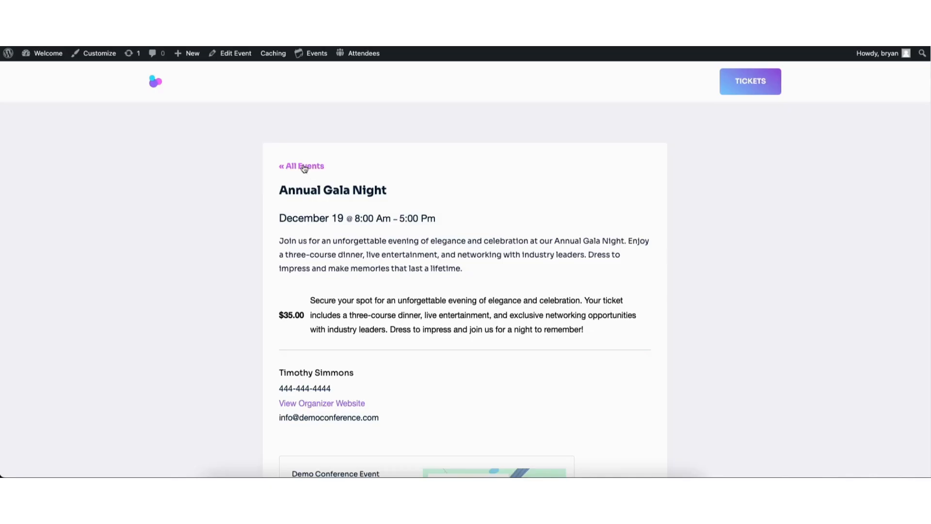
pyautogui.click(301, 166)
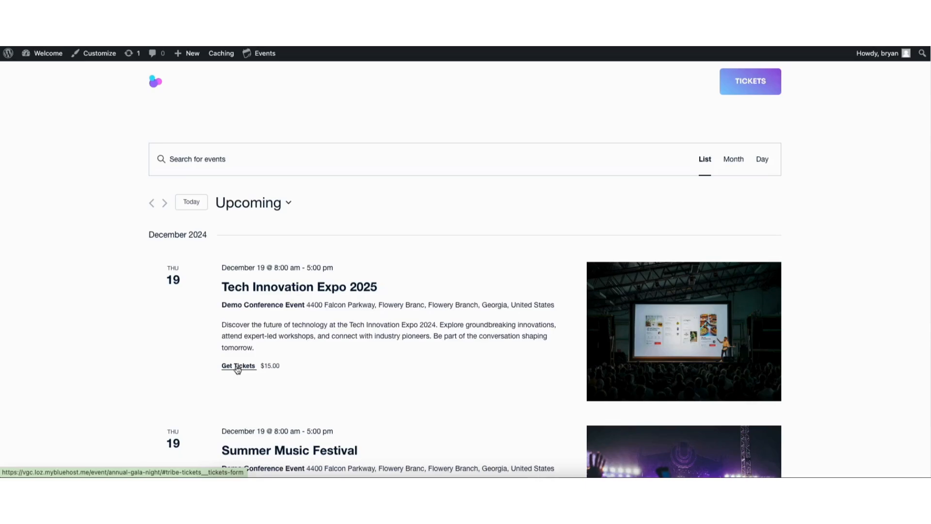
pyautogui.moveTo(51, 56)
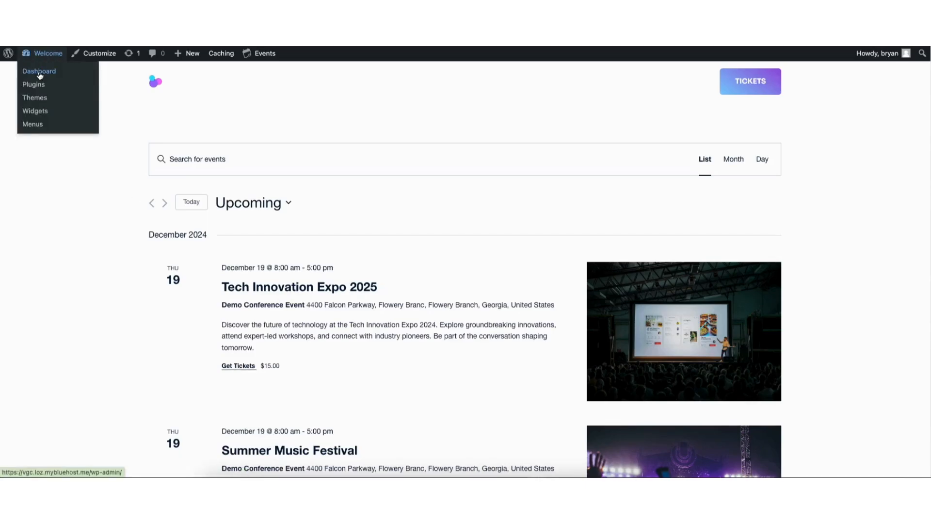
# Visit the Dashboard, then the ticket Attendees, Orders and All Tickets admin pages.
pyautogui.click(40, 76)
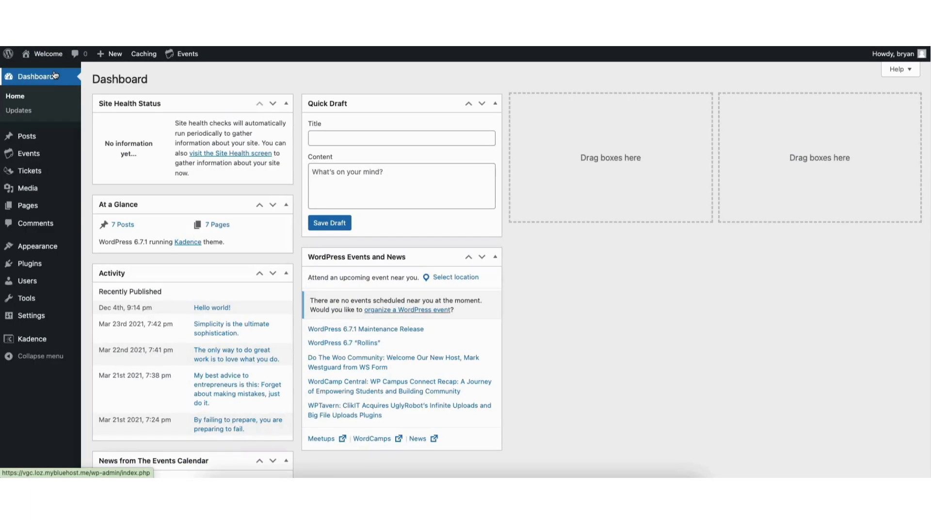
pyautogui.moveTo(24, 173)
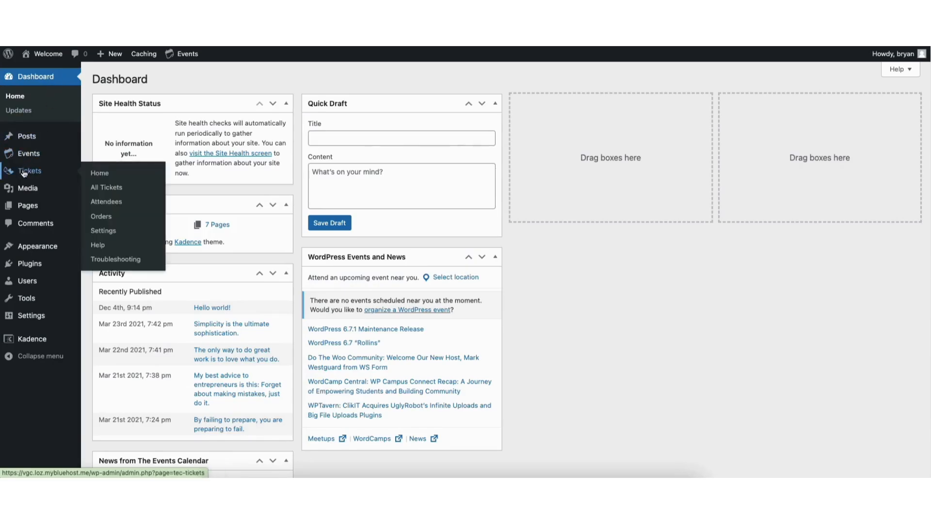
pyautogui.click(109, 204)
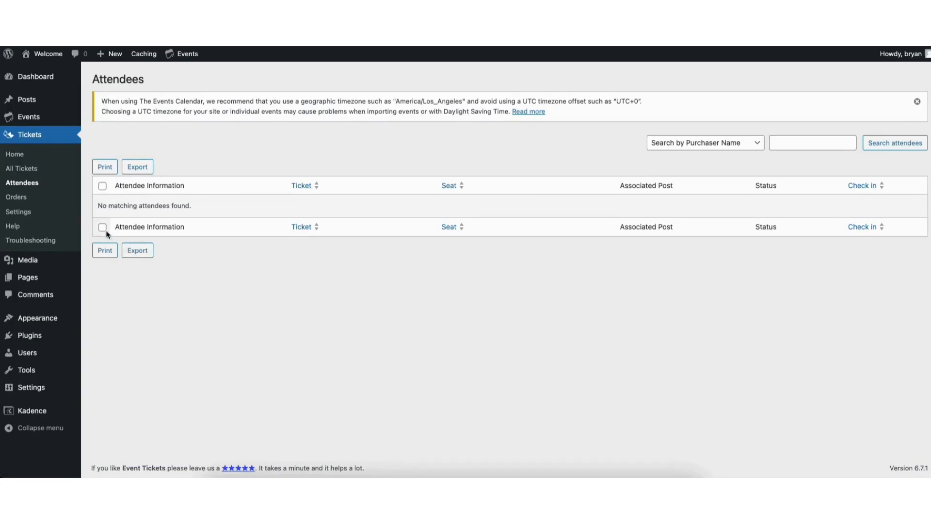
pyautogui.click(20, 198)
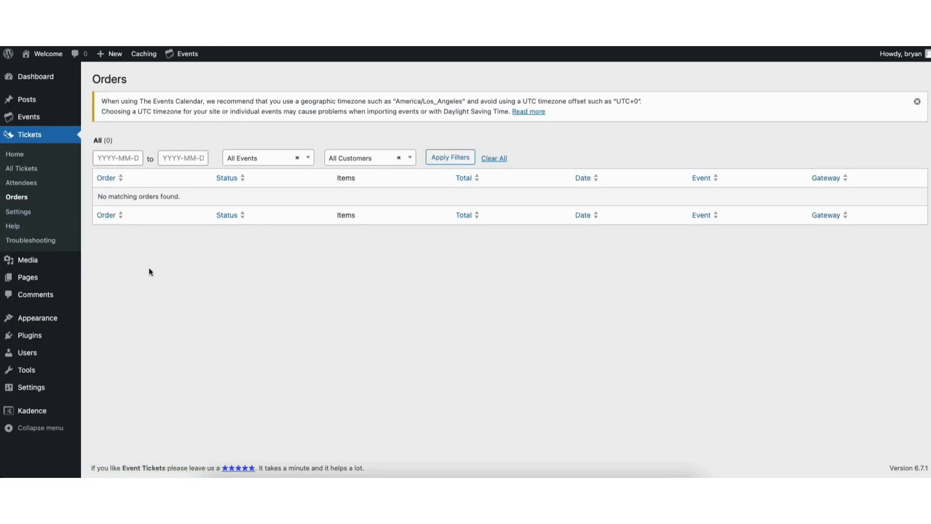
pyautogui.click(22, 168)
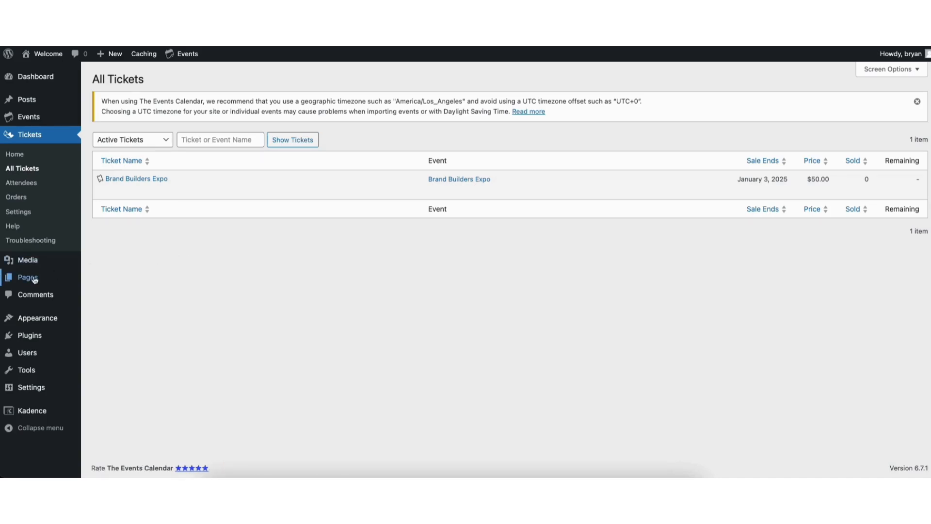
# Browse the admin's Pages list, Media Library and All Posts screens.
pyautogui.moveTo(33, 281)
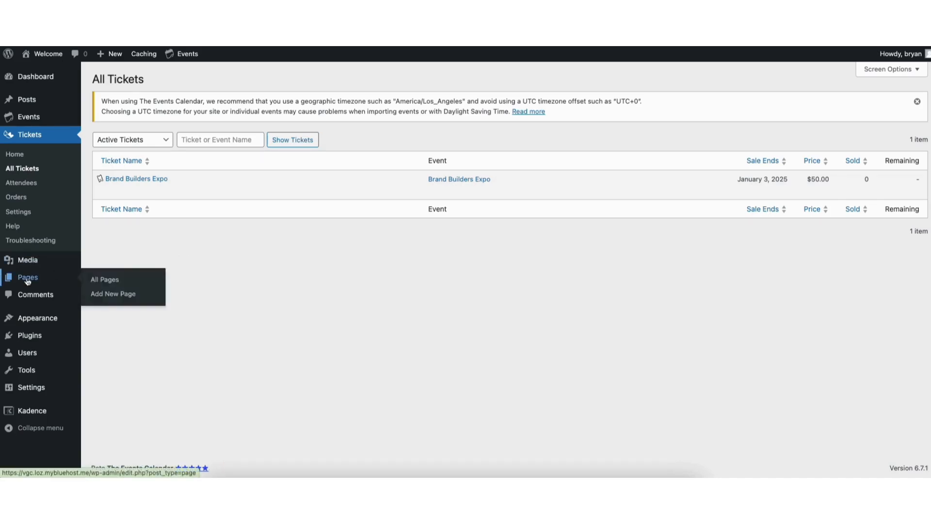
pyautogui.click(110, 281)
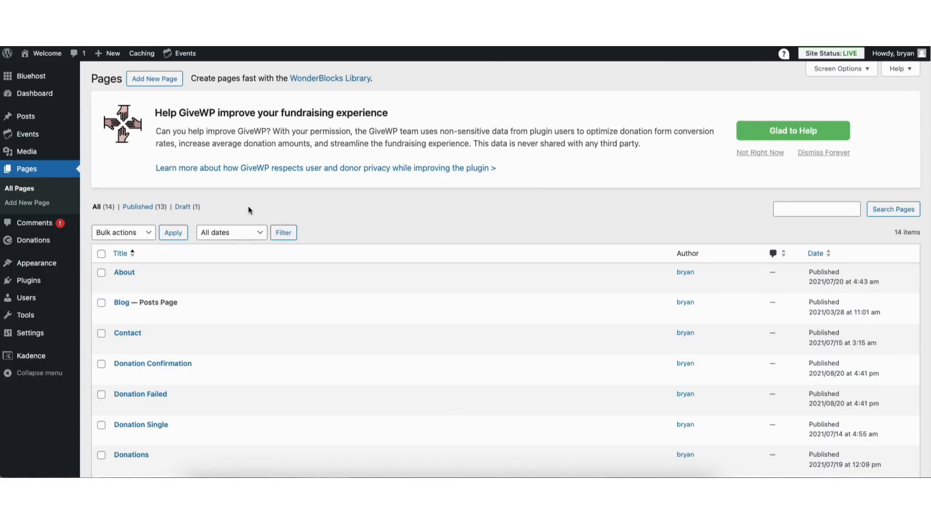
pyautogui.moveTo(27, 156)
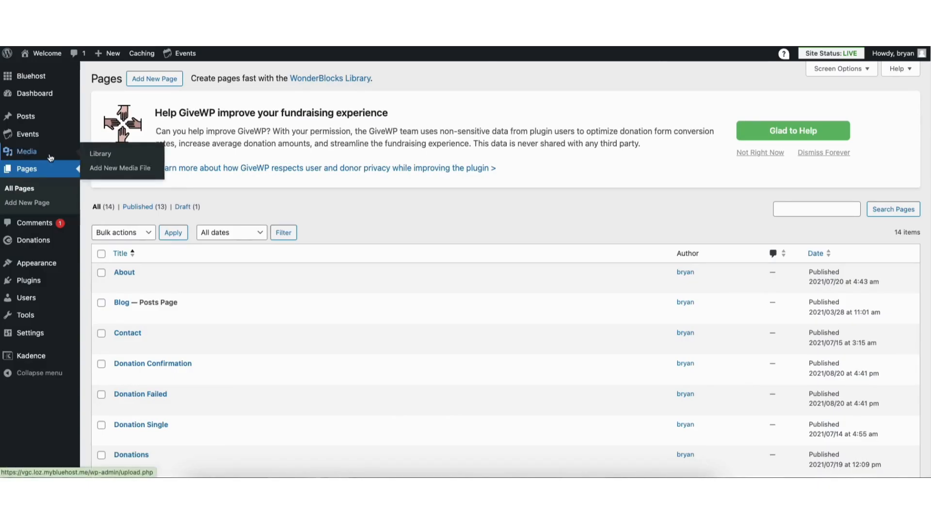
pyautogui.click(97, 154)
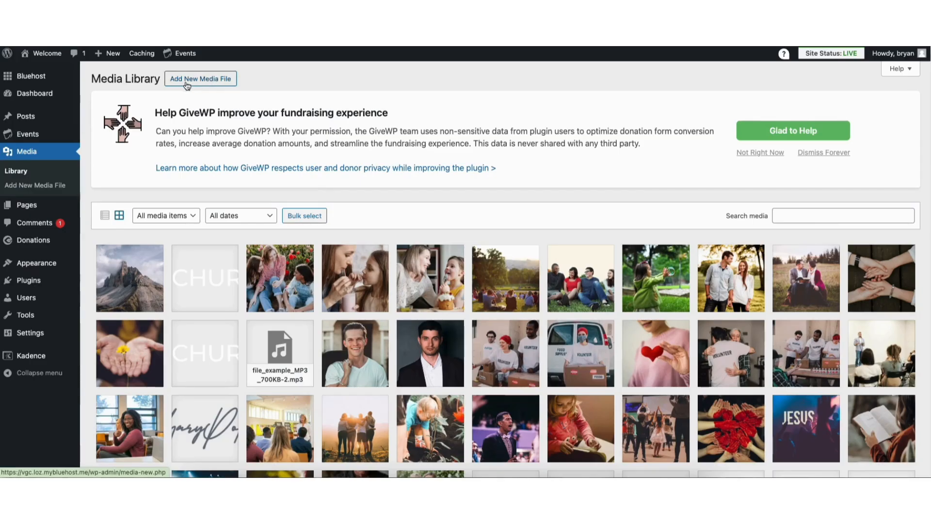
pyautogui.moveTo(30, 117)
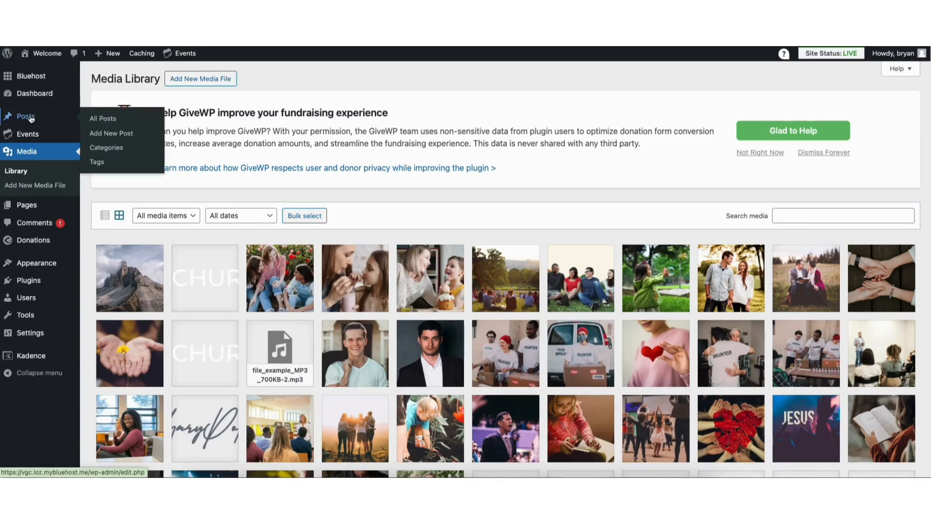
pyautogui.click(105, 123)
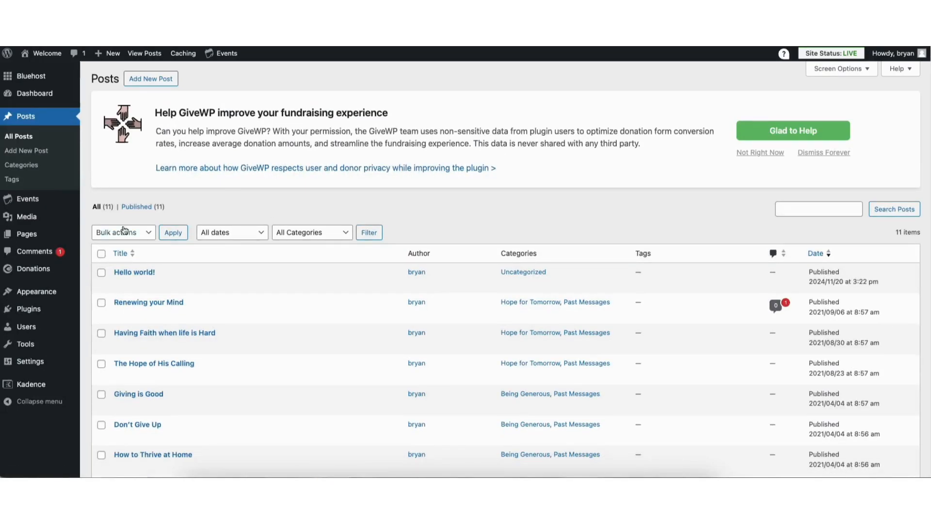
# Check the Comments list, then go to Add New Plugin for the featured plugins.
pyautogui.click(38, 251)
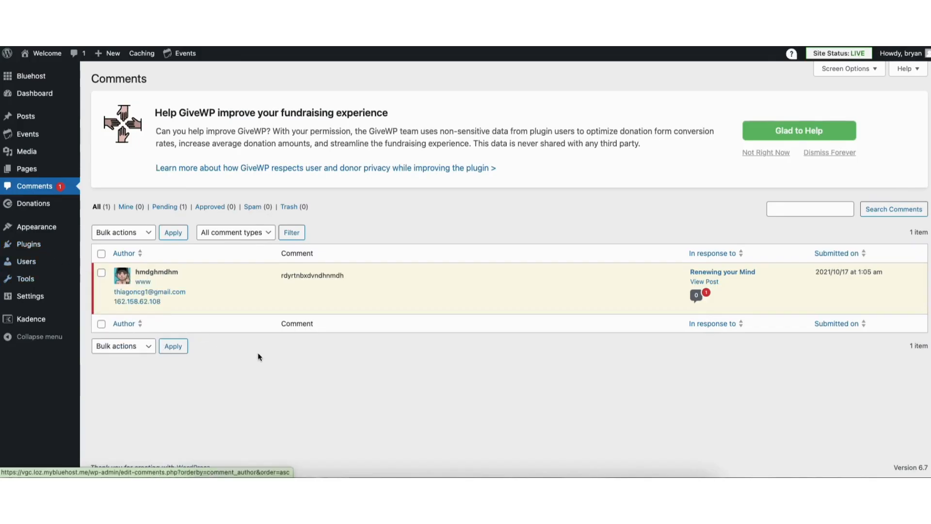
pyautogui.moveTo(278, 301)
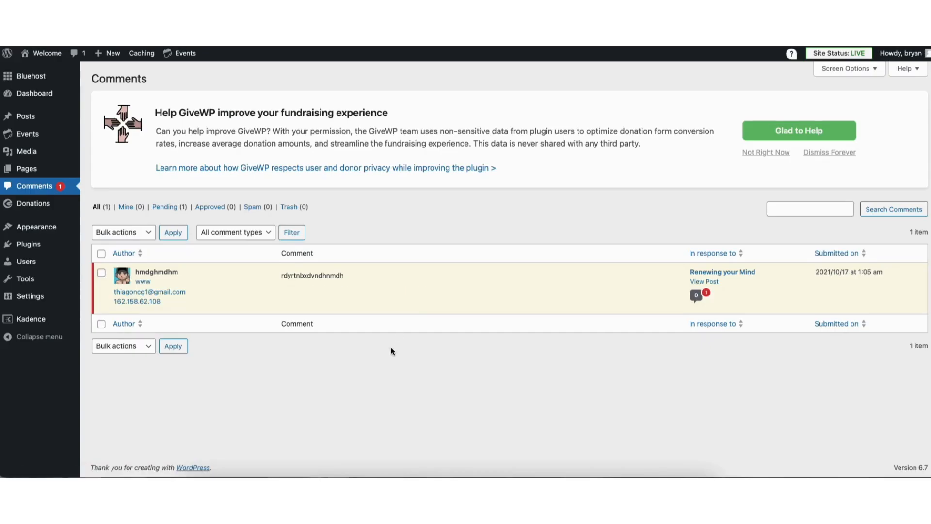
pyautogui.moveTo(30, 249)
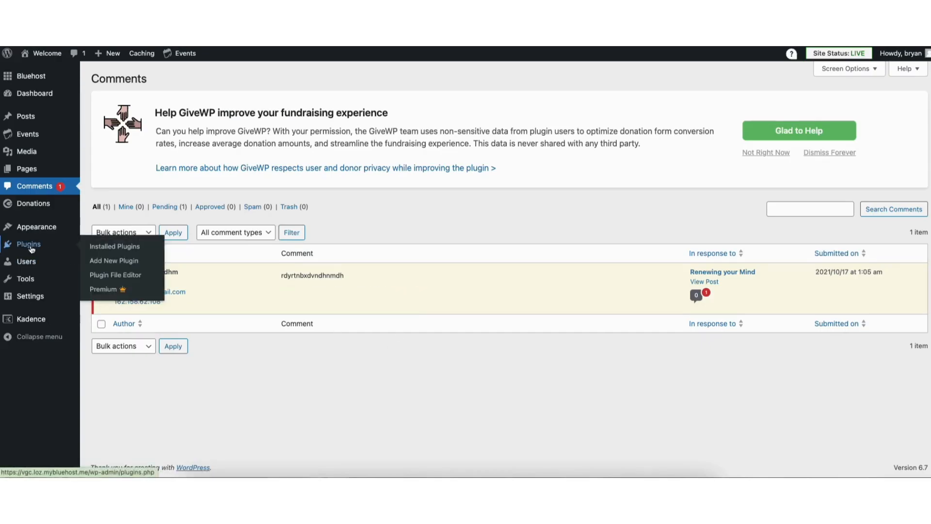
pyautogui.click(108, 264)
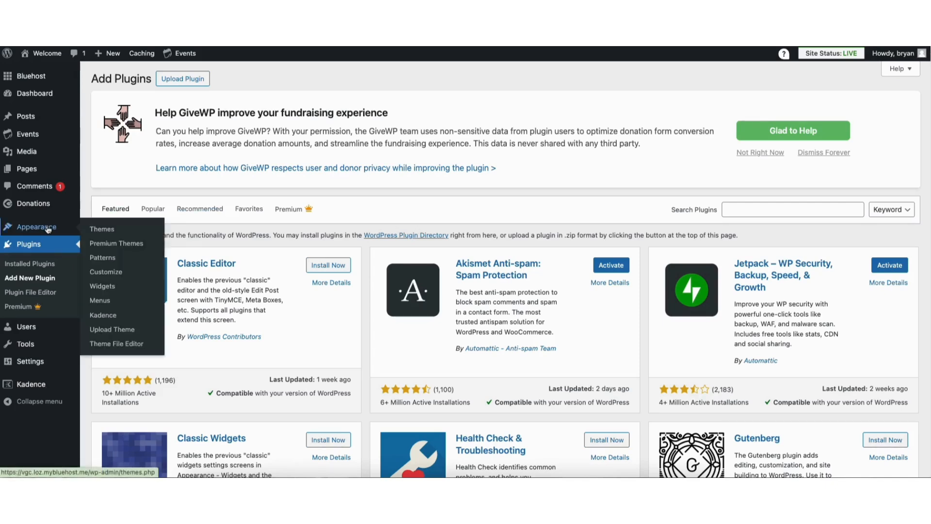
# Load Menu (Primary) for editing in Appearance > Menus.
pyautogui.click(100, 301)
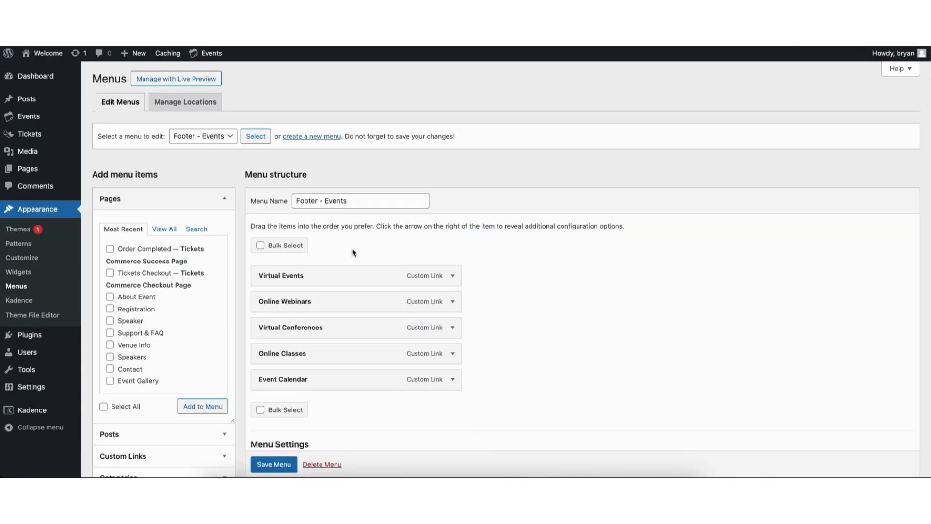
pyautogui.click(182, 142)
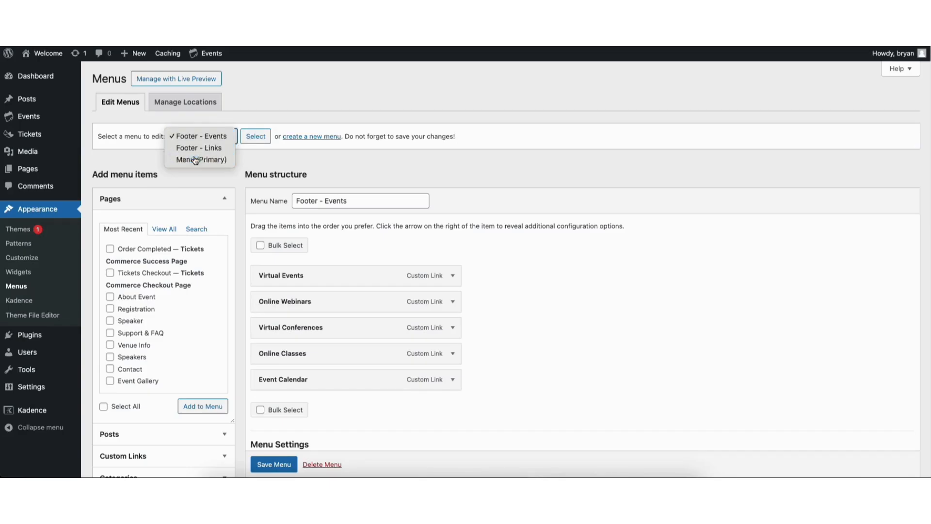
pyautogui.click(213, 158)
pyautogui.click(255, 138)
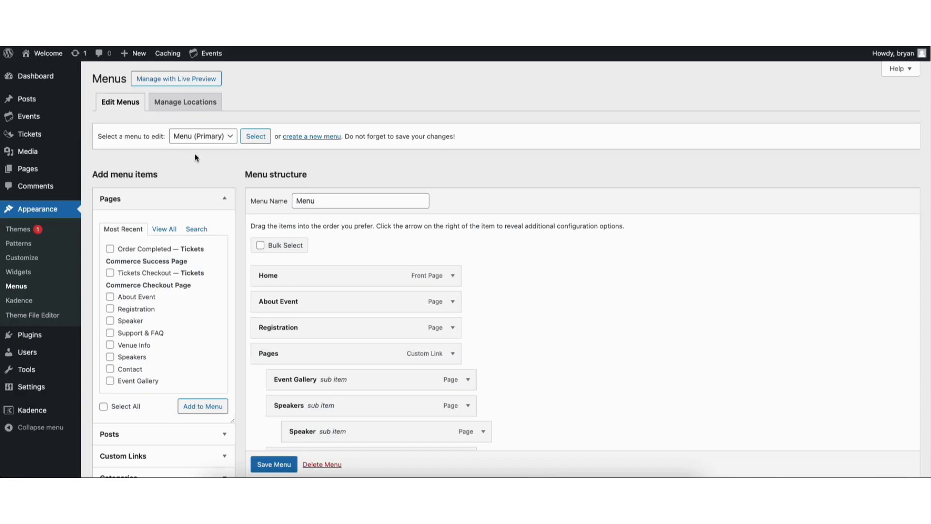
# Add the Speaker page to the menu and place it between Blog and Contact.
pyautogui.scroll(-2, 194, 291)
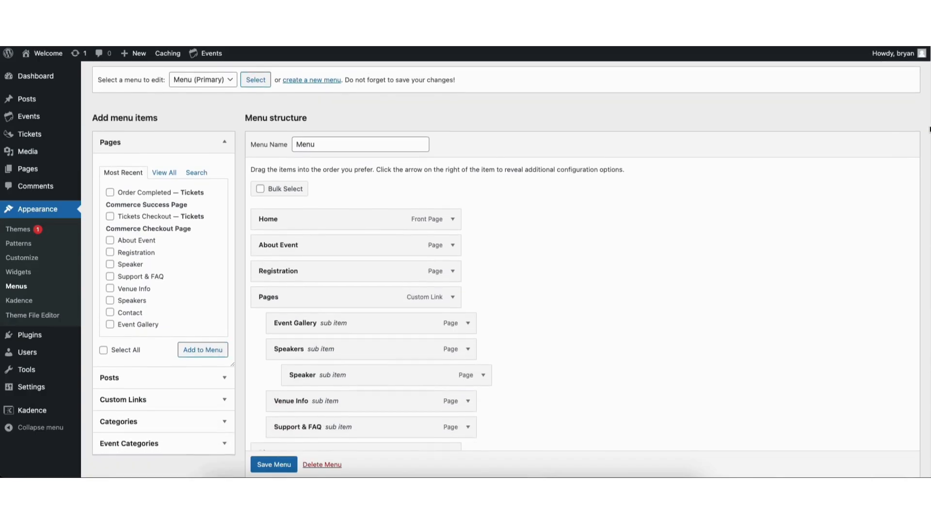
pyautogui.click(110, 261)
pyautogui.click(196, 347)
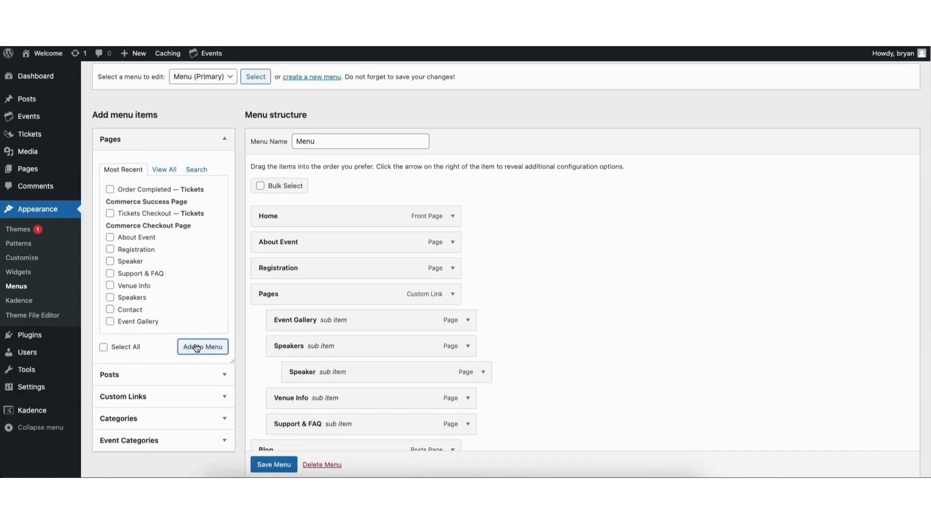
pyautogui.scroll(-3, 921, 307)
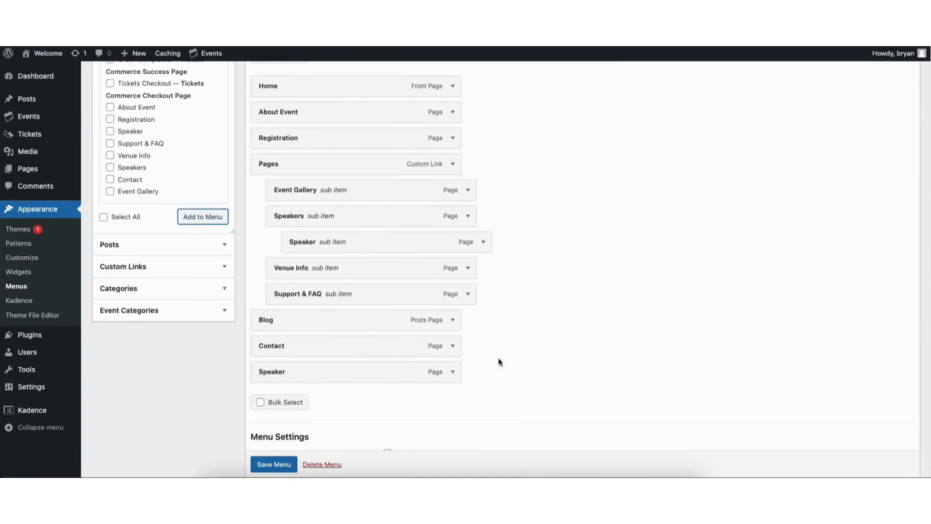
pyautogui.moveTo(335, 371); pyautogui.dragTo(318, 343)
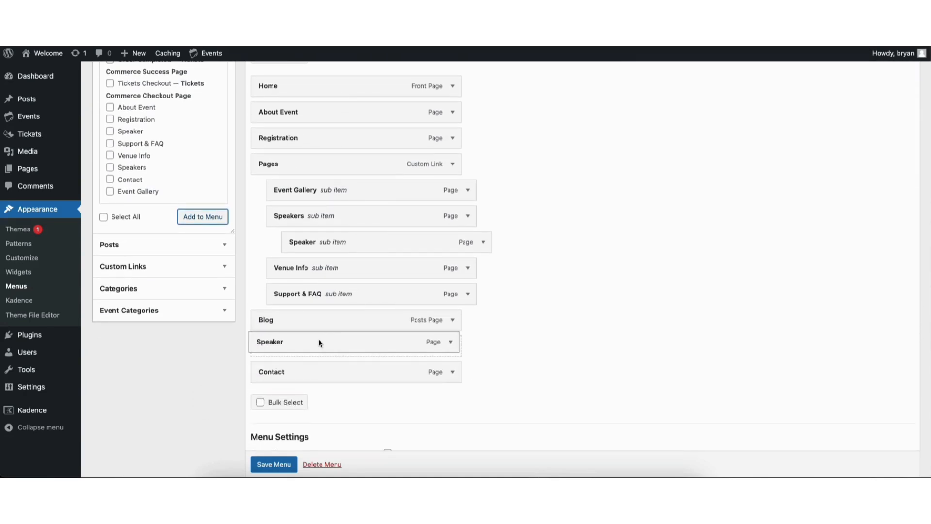
# Expand the Speaker item to check its navigation label, then collapse it.
pyautogui.click(452, 347)
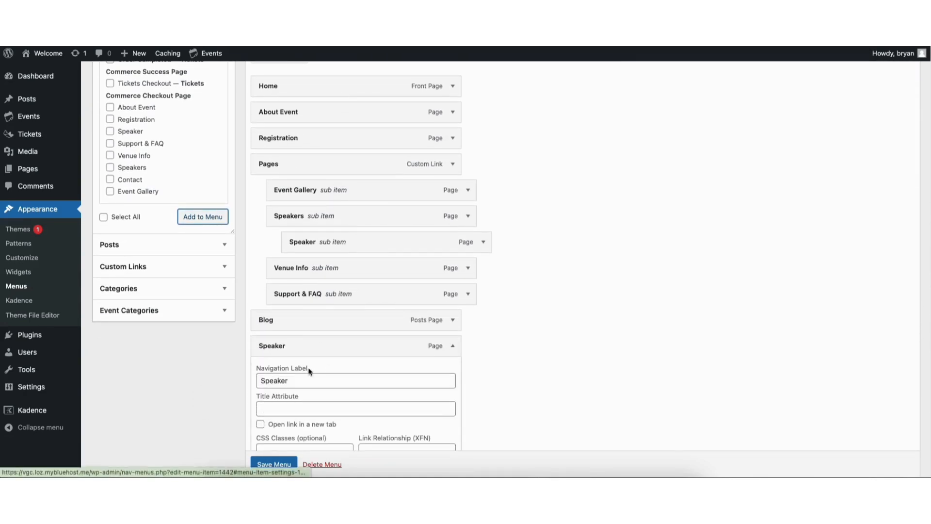
pyautogui.moveTo(259, 380); pyautogui.dragTo(294, 379)
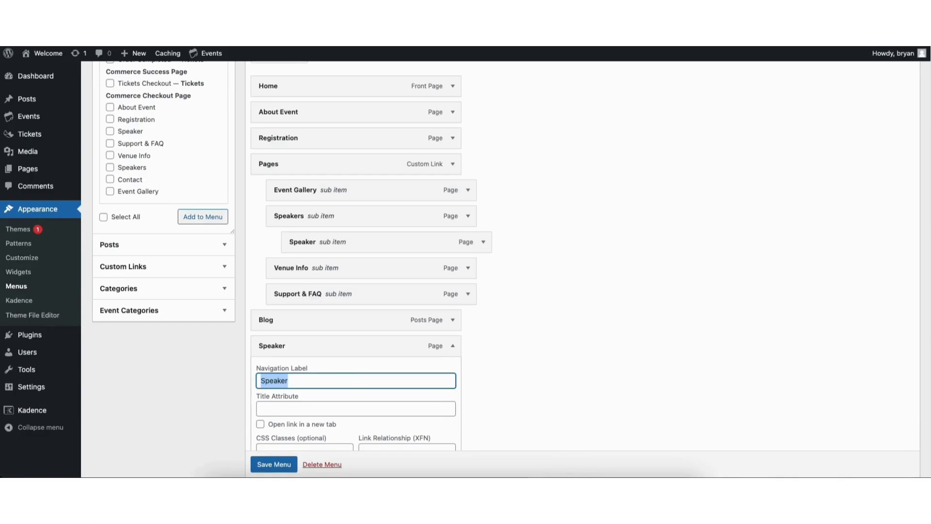
pyautogui.scroll(-5, 922, 284)
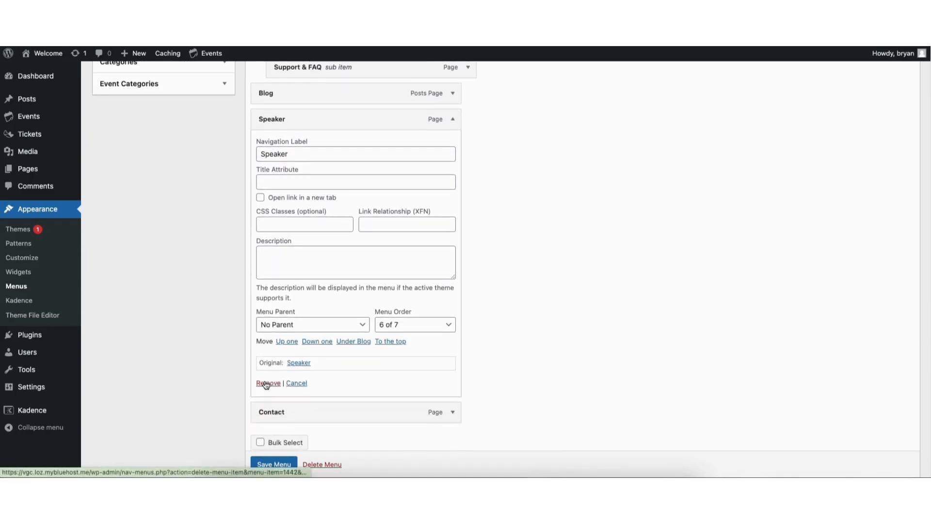
pyautogui.click(452, 119)
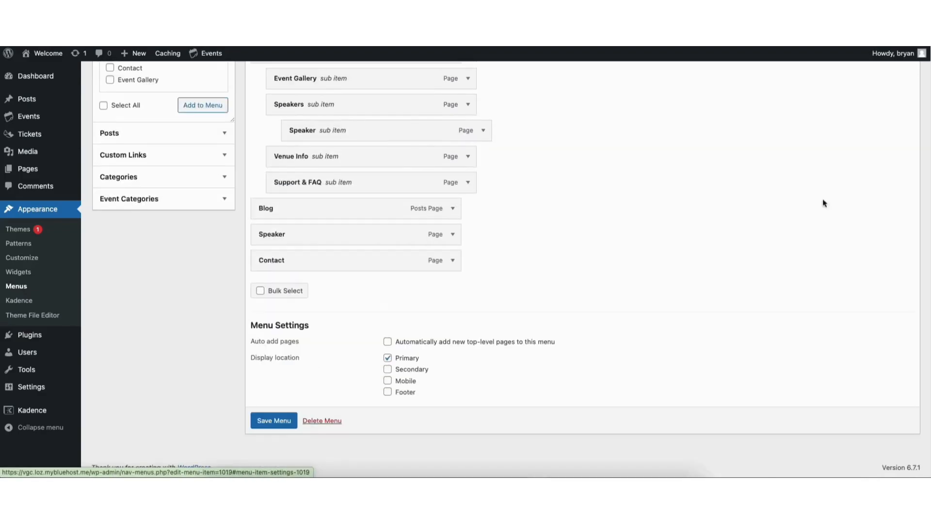
# Add Registration as the first sub item under Pages, above Event Gallery, and save the menu.
pyautogui.scroll(6, 599, 168)
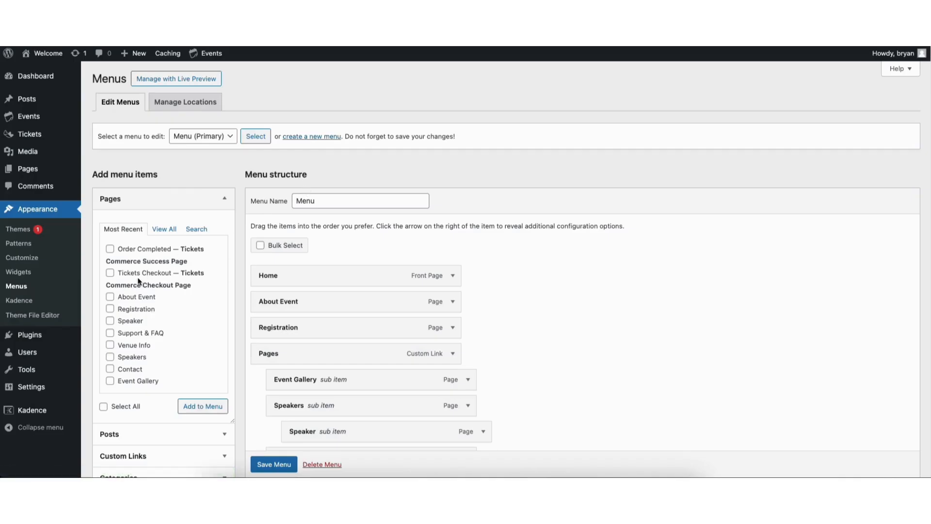
pyautogui.click(110, 309)
pyautogui.click(194, 406)
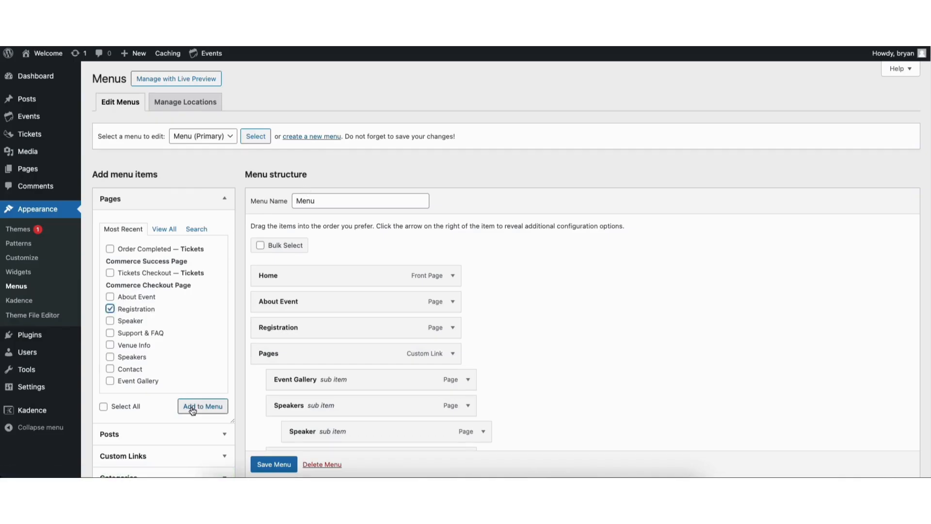
pyautogui.scroll(-5, 916, 276)
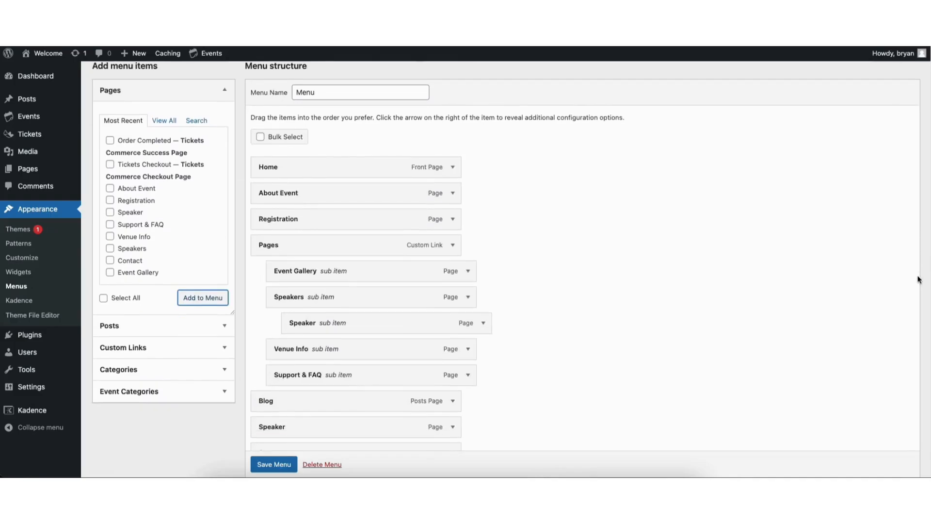
pyautogui.moveTo(290, 377); pyautogui.dragTo(302, 164)
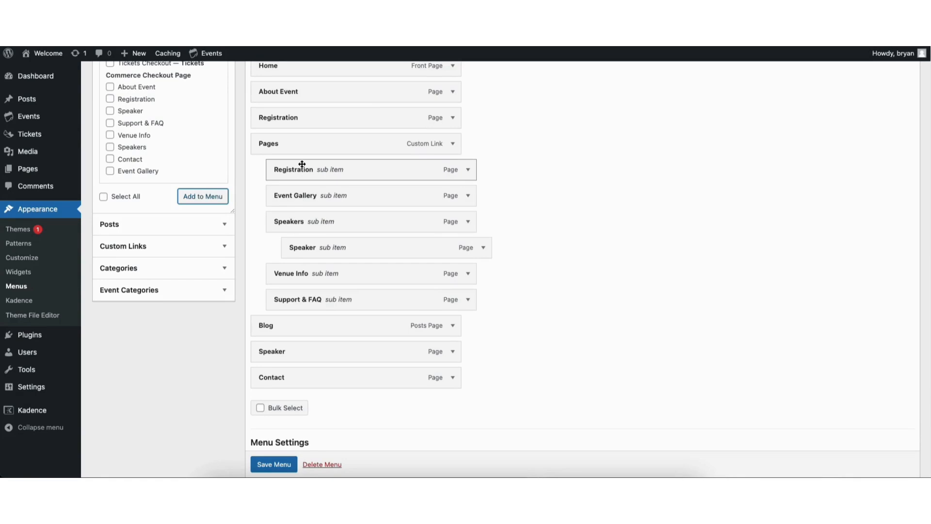
pyautogui.click(274, 464)
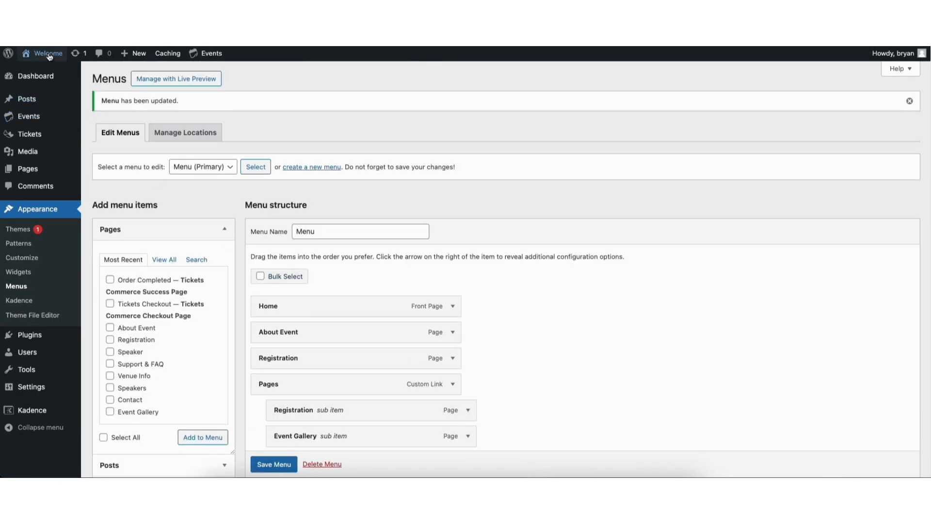
# Visit the live Events site and launch the theme customizer.
pyautogui.click(38, 70)
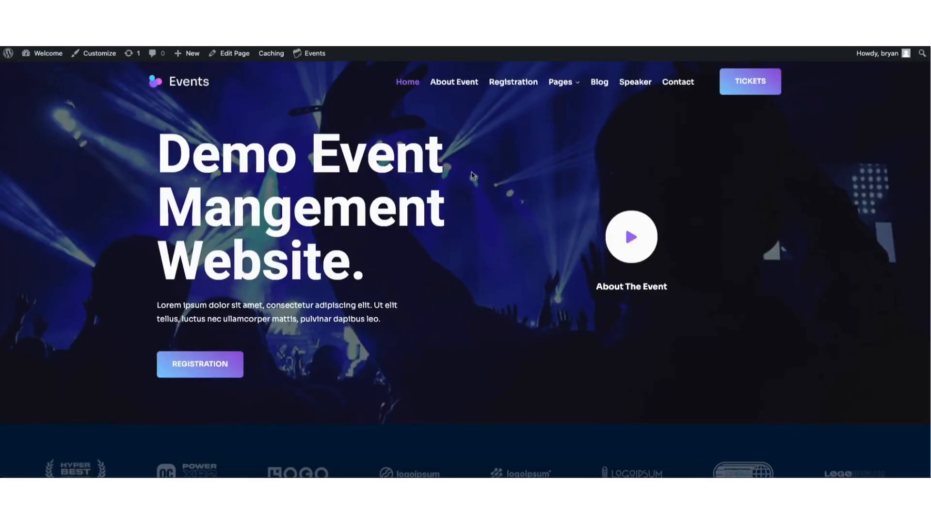
pyautogui.moveTo(552, 83)
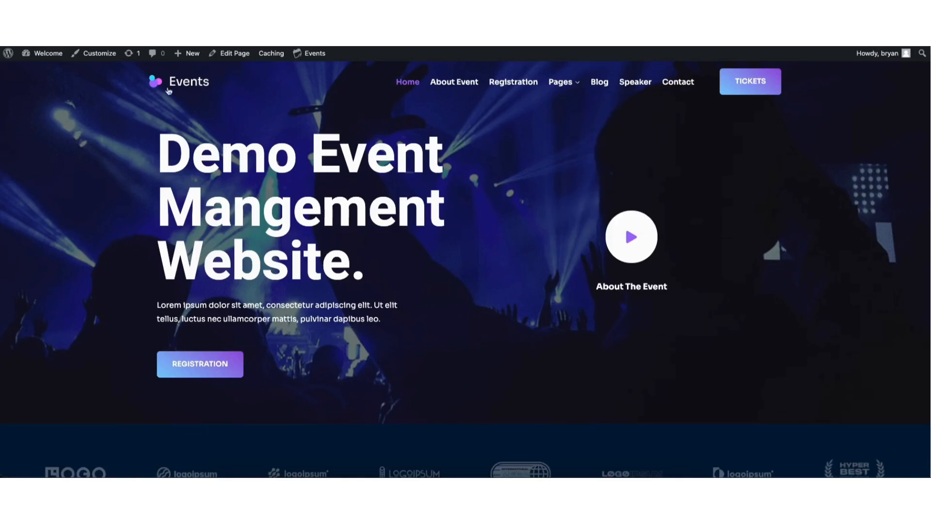
pyautogui.click(92, 56)
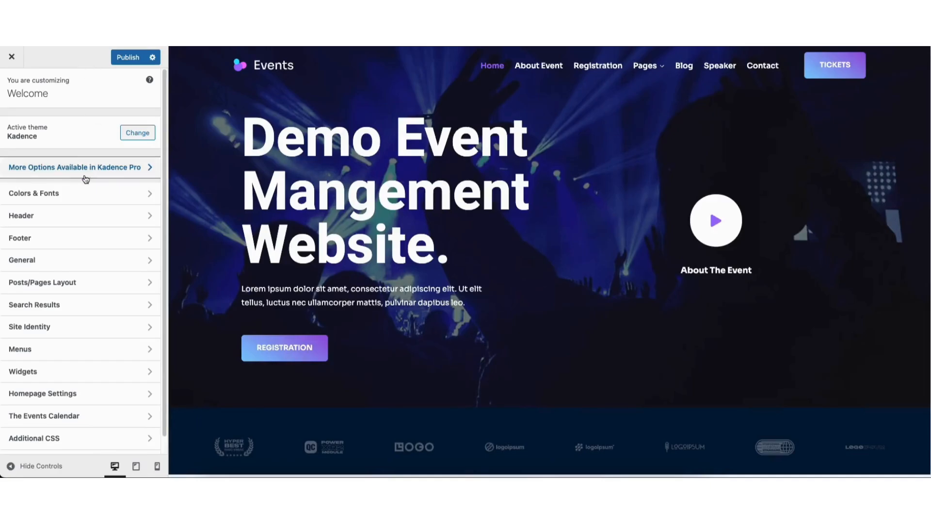
# Review the Colors, Buttons and Typography settings under Colors & Fonts.
pyautogui.click(83, 193)
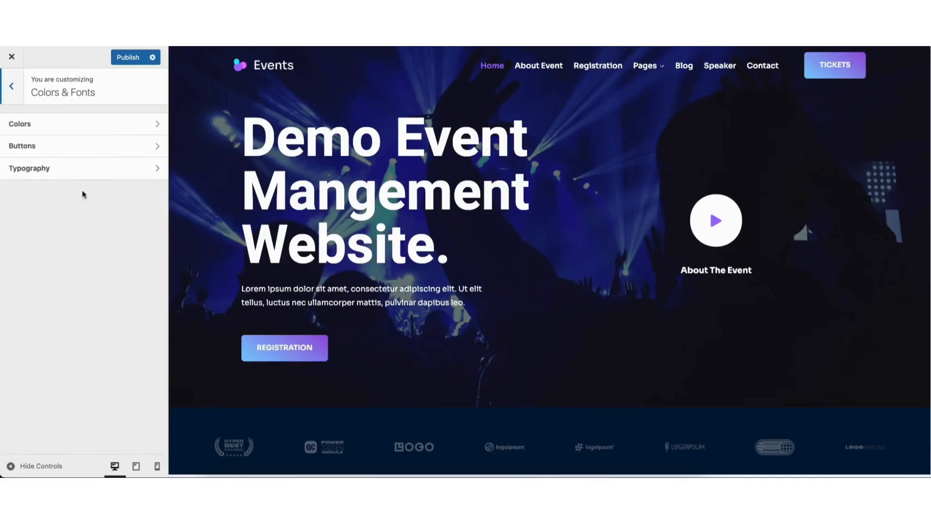
pyautogui.click(84, 133)
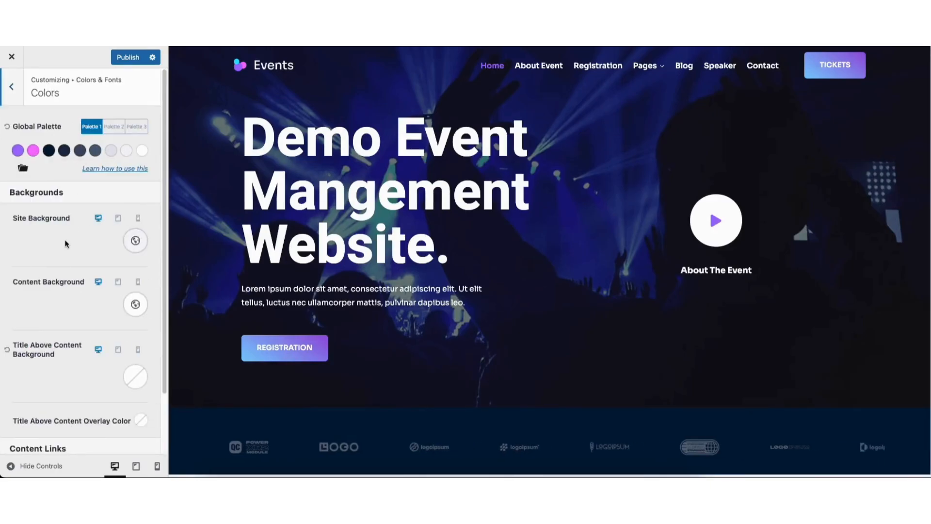
pyautogui.click(14, 88)
pyautogui.click(54, 146)
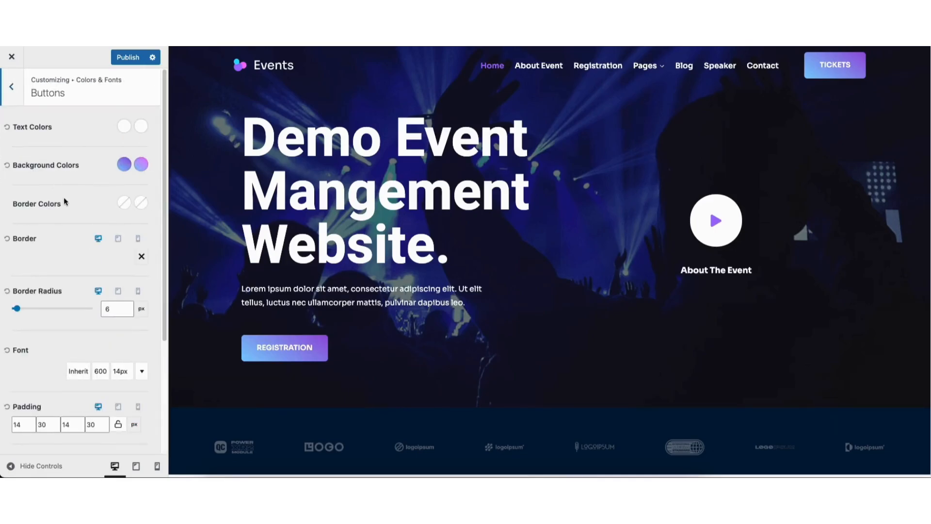
pyautogui.click(14, 88)
pyautogui.click(49, 167)
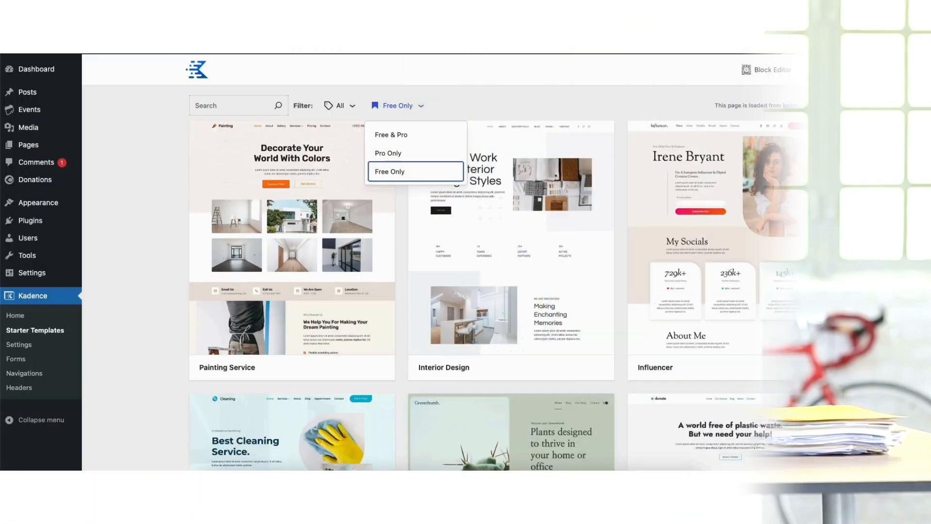
pyautogui.scroll(-10, 511, 291)
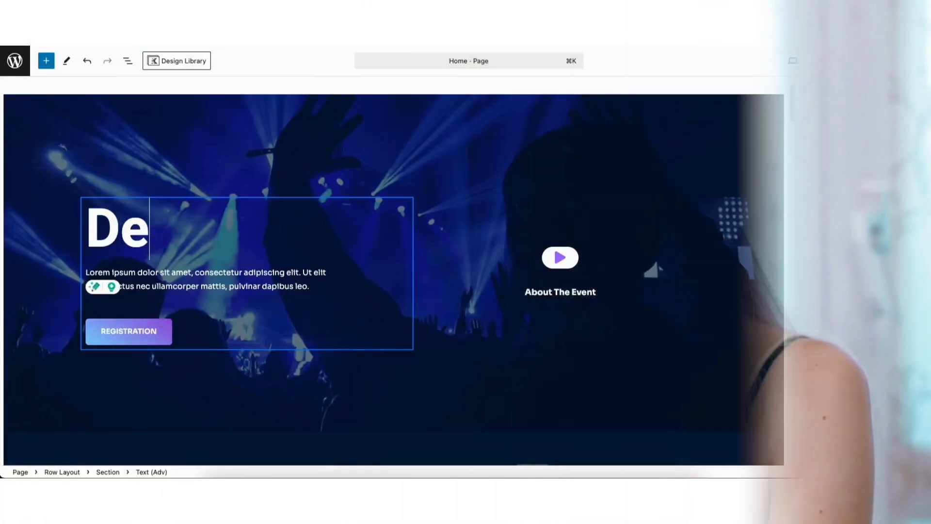
pyautogui.write('mo Ev')
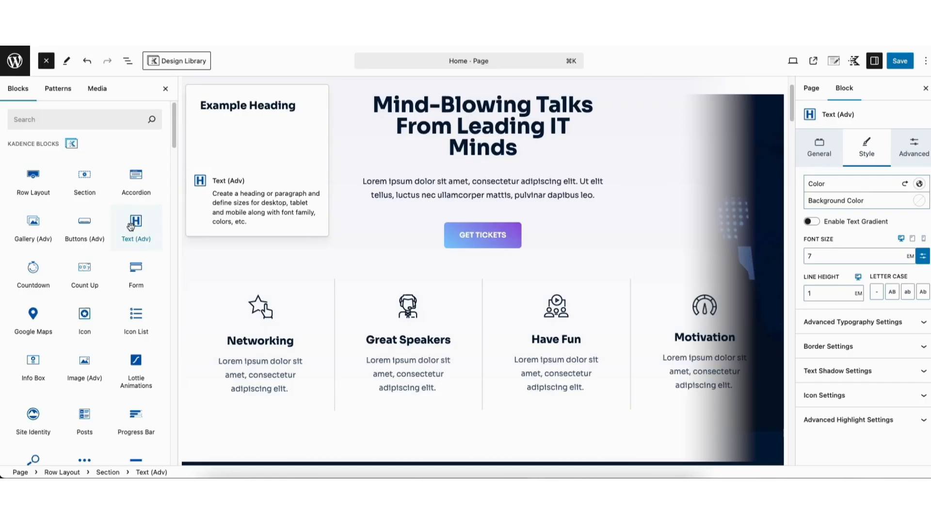
pyautogui.moveTo(135, 227); pyautogui.dragTo(484, 255)
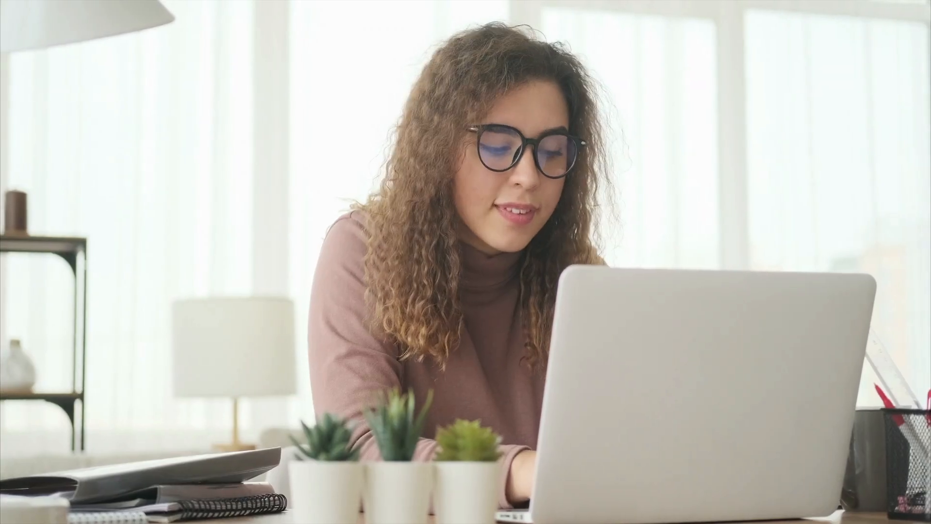